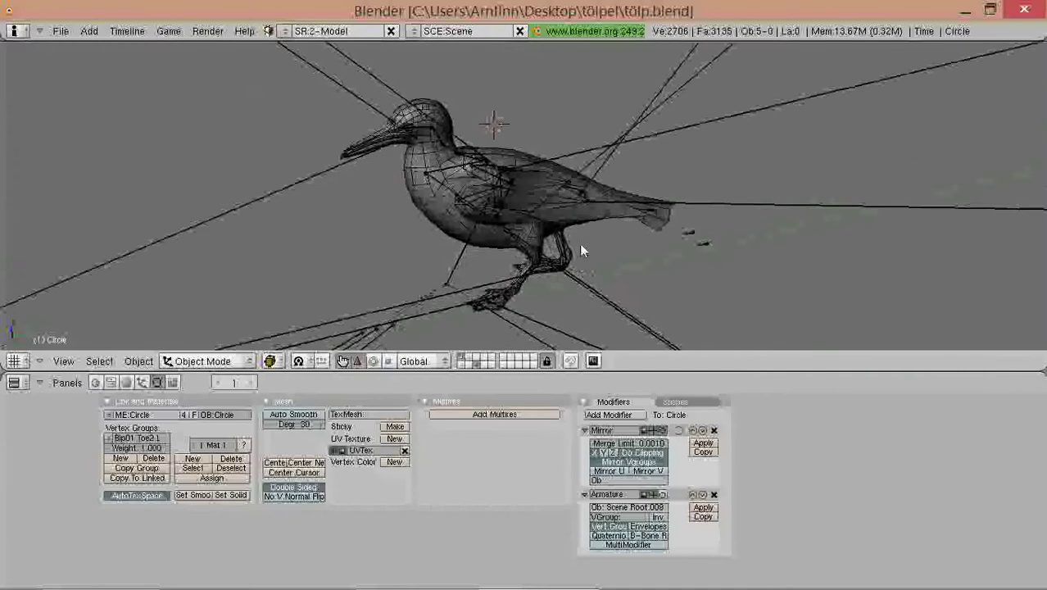
# Step: Turn off the viewport display of the Armature and Mirror modifiers on the bird mesh
pyautogui.moveTo(381, 227); pyautogui.dragTo(424, 226, button='middle')
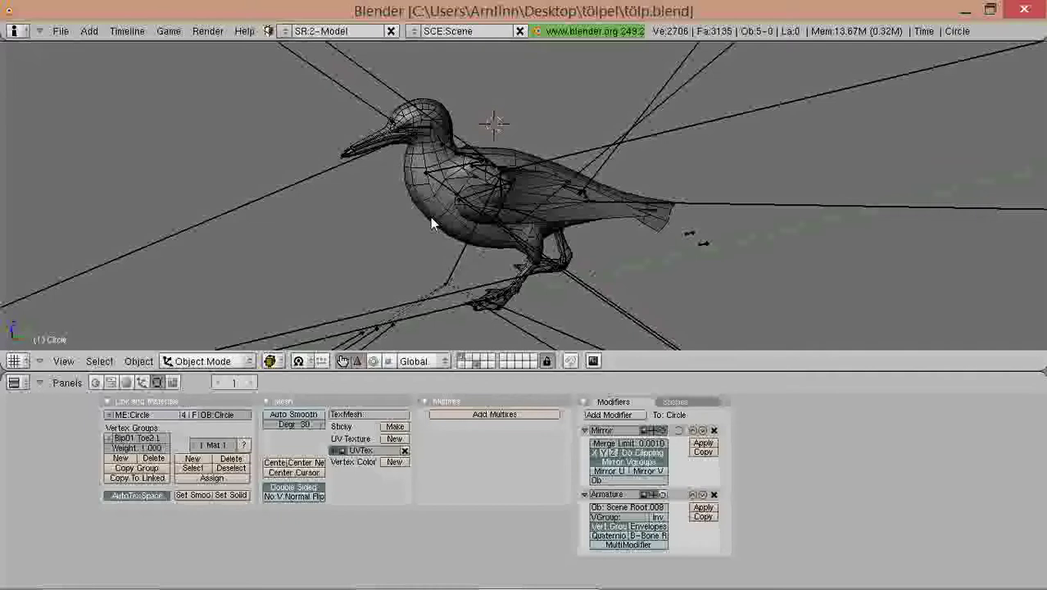
pyautogui.rightClick(430, 217)
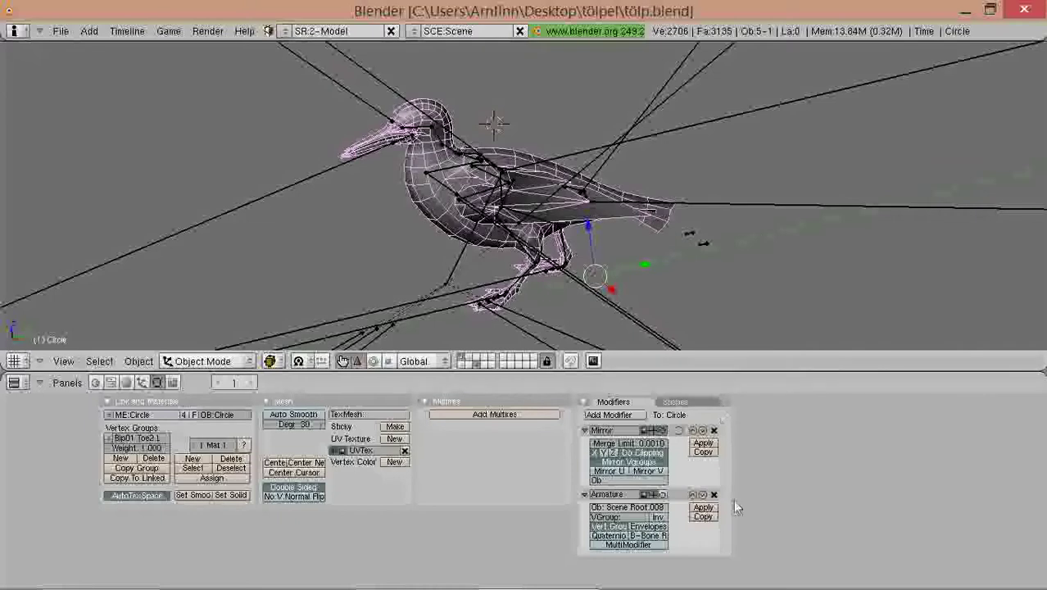
pyautogui.click(654, 496)
pyautogui.moveTo(737, 279); pyautogui.dragTo(412, 219, button='middle')
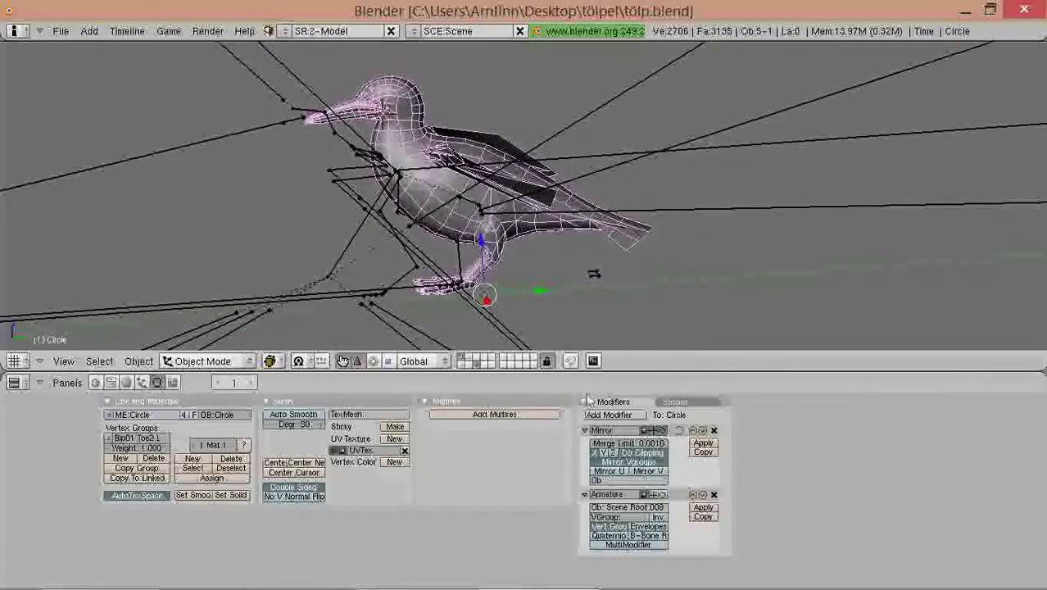
pyautogui.scroll(2, 551, 181)
pyautogui.moveTo(424, 190); pyautogui.dragTo(510, 199, button='middle')
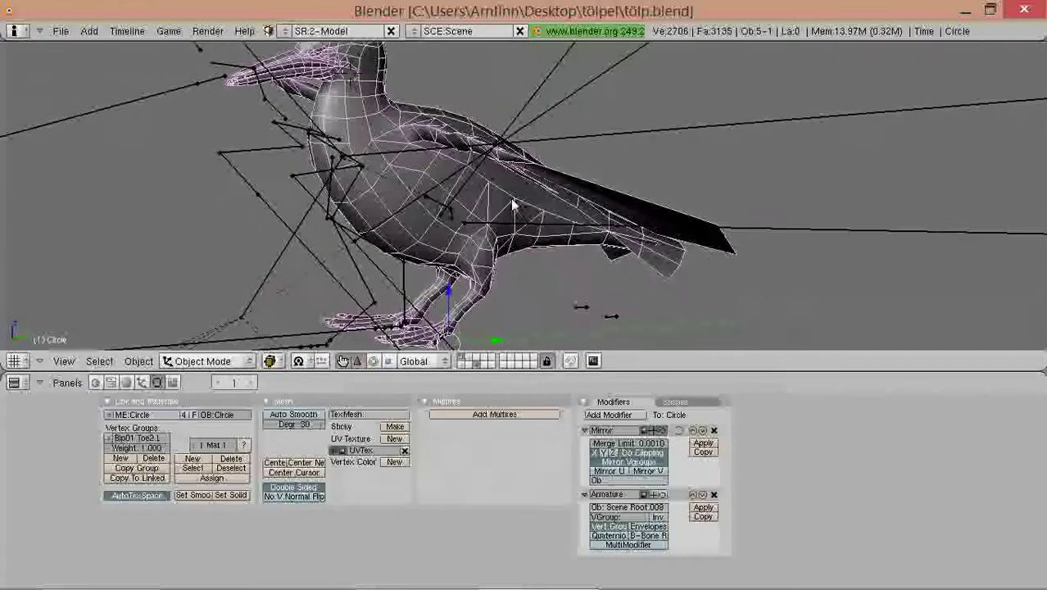
pyautogui.click(653, 431)
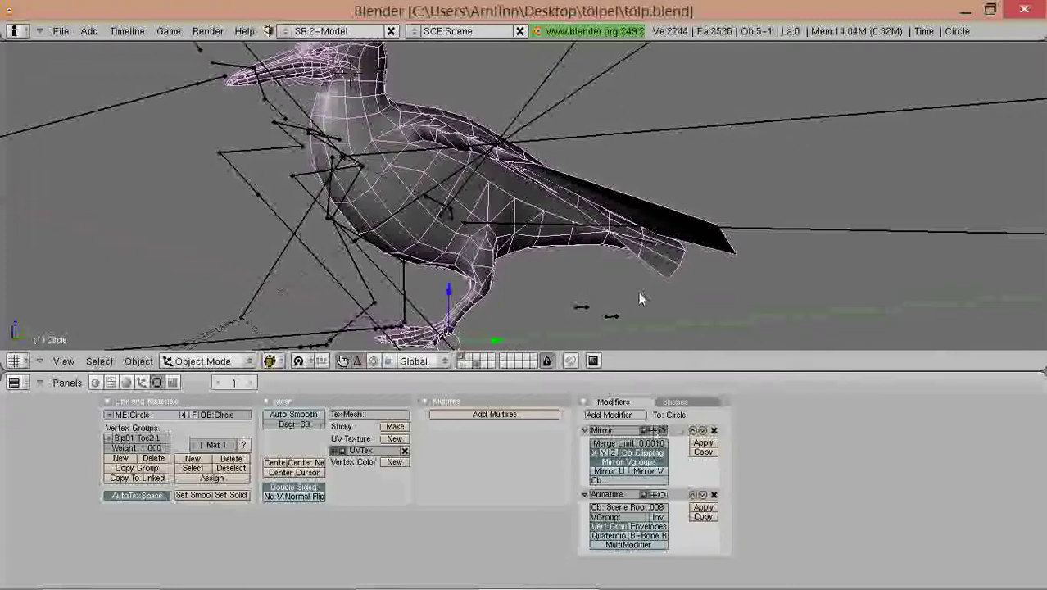
# Step: Put the bird mesh into Edit Mode and show the whole bird in side view
pyautogui.moveTo(641, 298); pyautogui.dragTo(694, 190, button='middle')
pyautogui.press('Tab')
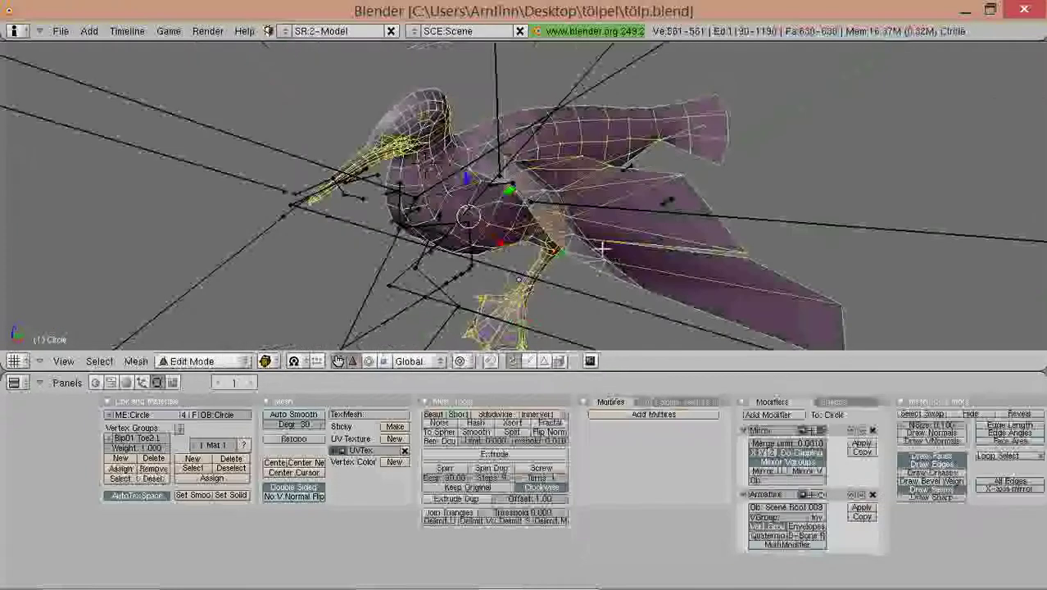
pyautogui.moveTo(545, 252); pyautogui.dragTo(708, 229, button='middle')
pyautogui.keyDown('shift'); pyautogui.moveTo(419, 180); pyautogui.dragTo(579, 249, button='middle'); pyautogui.keyUp('shift')
pyautogui.scroll(2, 527, 244)
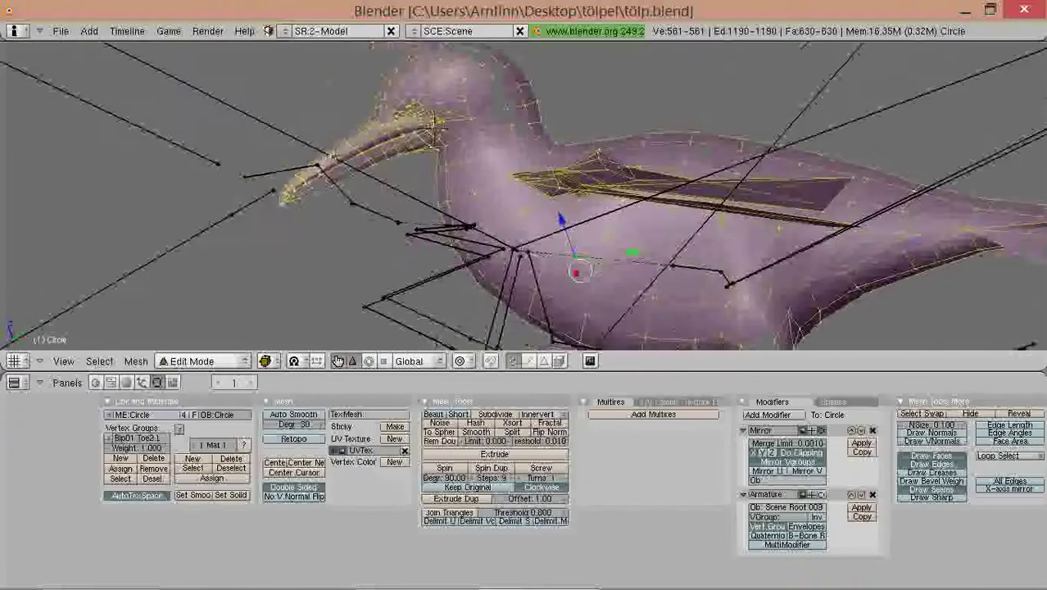
pyautogui.press('KP_3')
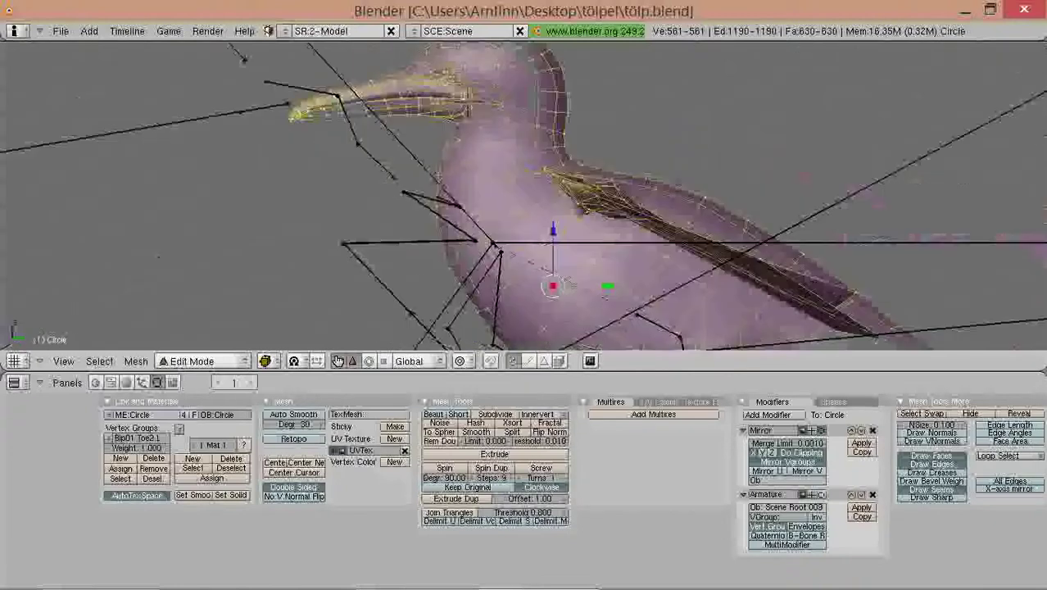
pyautogui.scroll(-2, 578, 249)
pyautogui.keyDown('shift'); pyautogui.moveTo(578, 249); pyautogui.dragTo(510, 224, button='middle'); pyautogui.keyUp('shift')
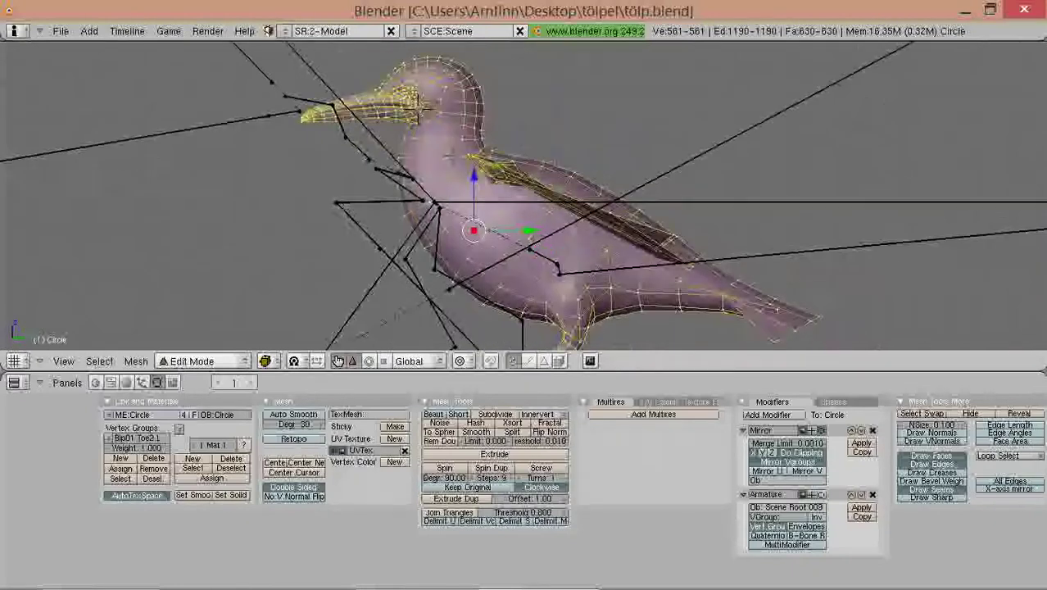
pyautogui.scroll(-2, 509, 223)
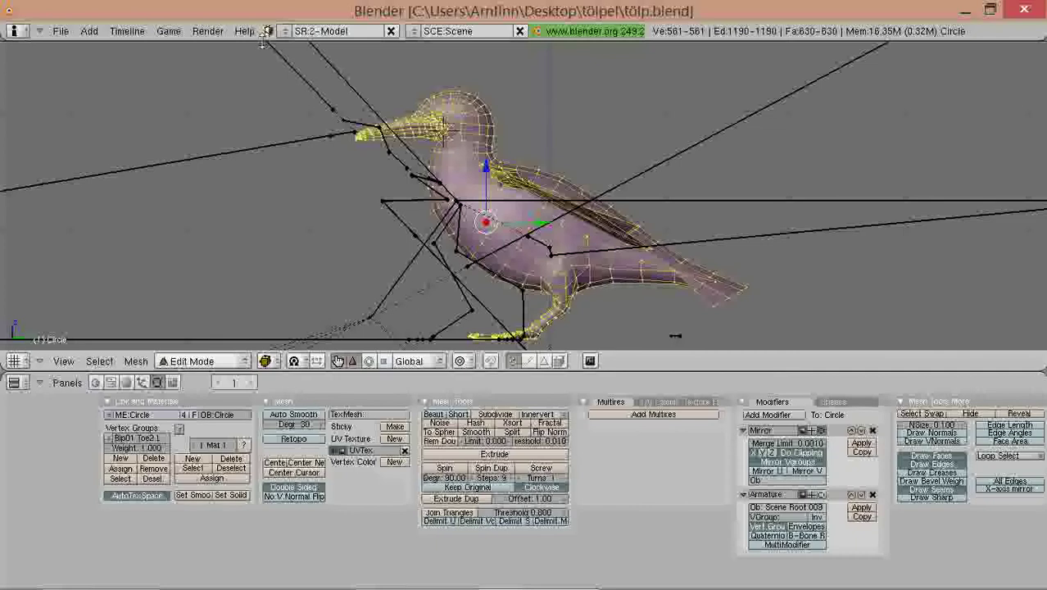
# Step: Split the 3D view vertically and turn the smaller new area into a UV/Image Editor
pyautogui.rightClick(246, 40)
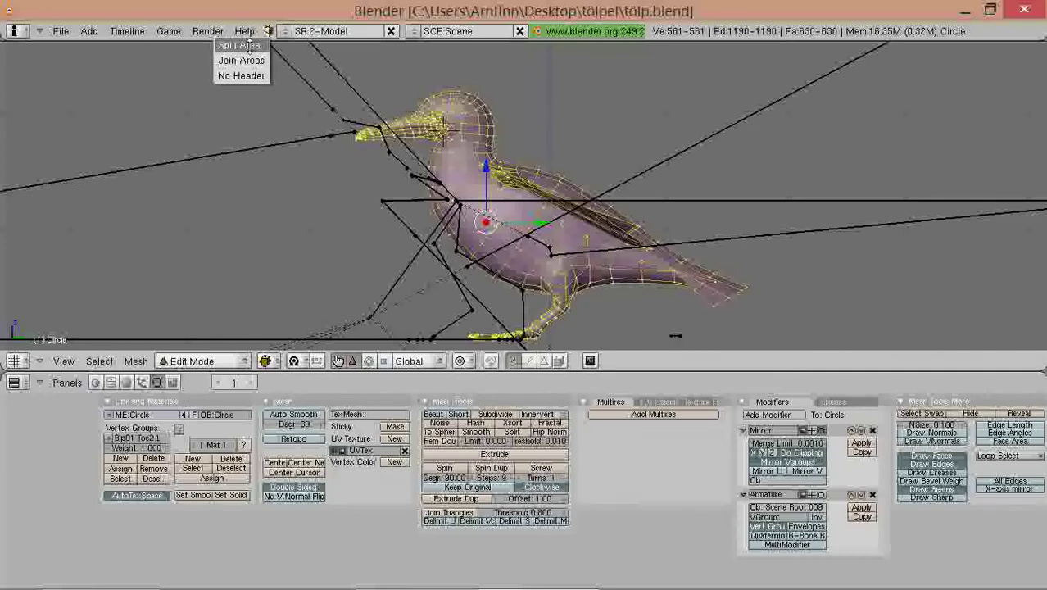
pyautogui.click(239, 45)
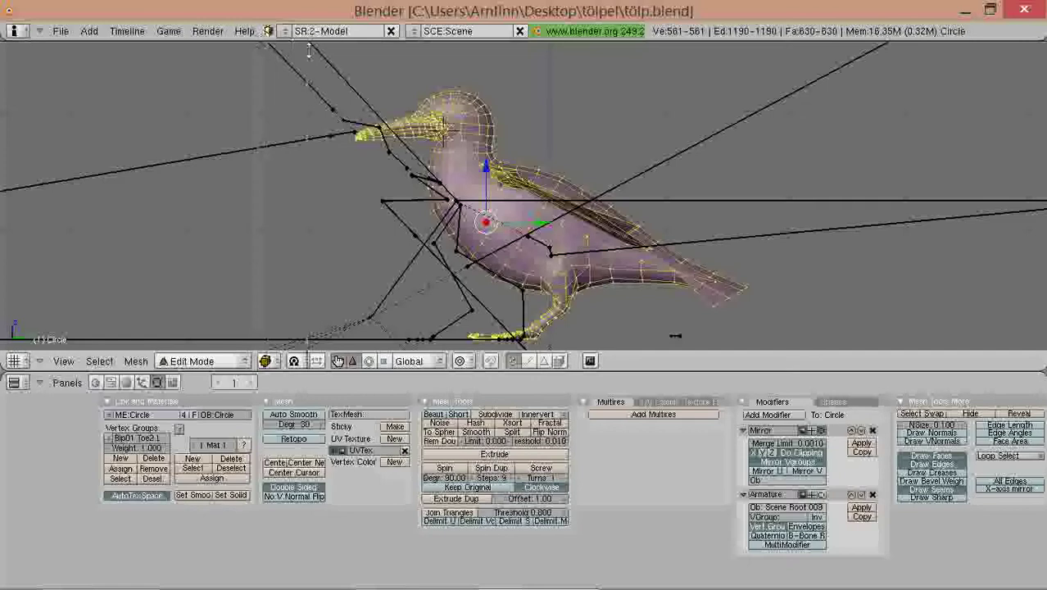
pyautogui.click(308, 357)
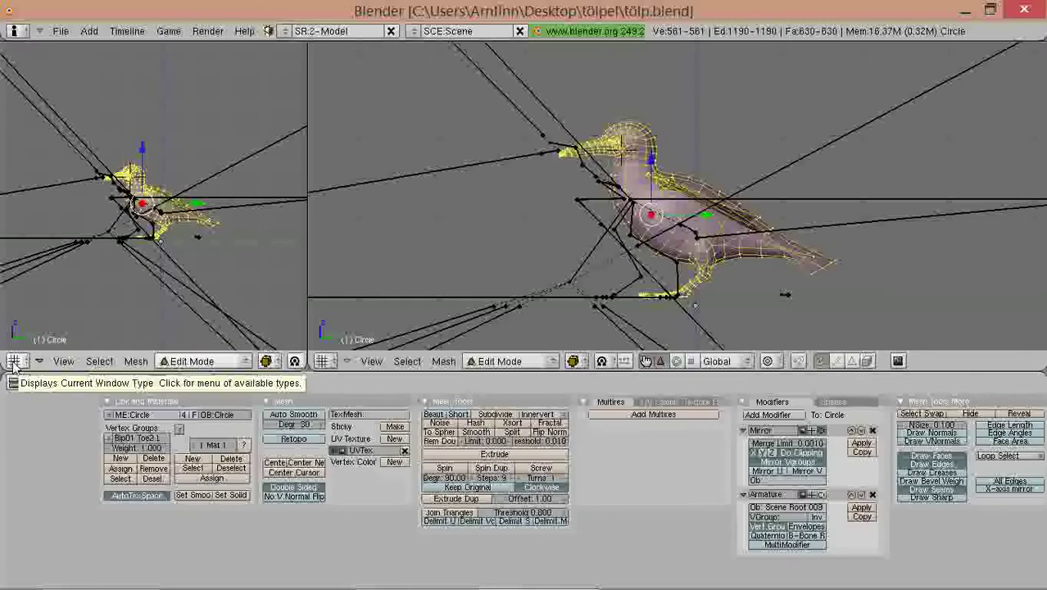
pyautogui.click(14, 361)
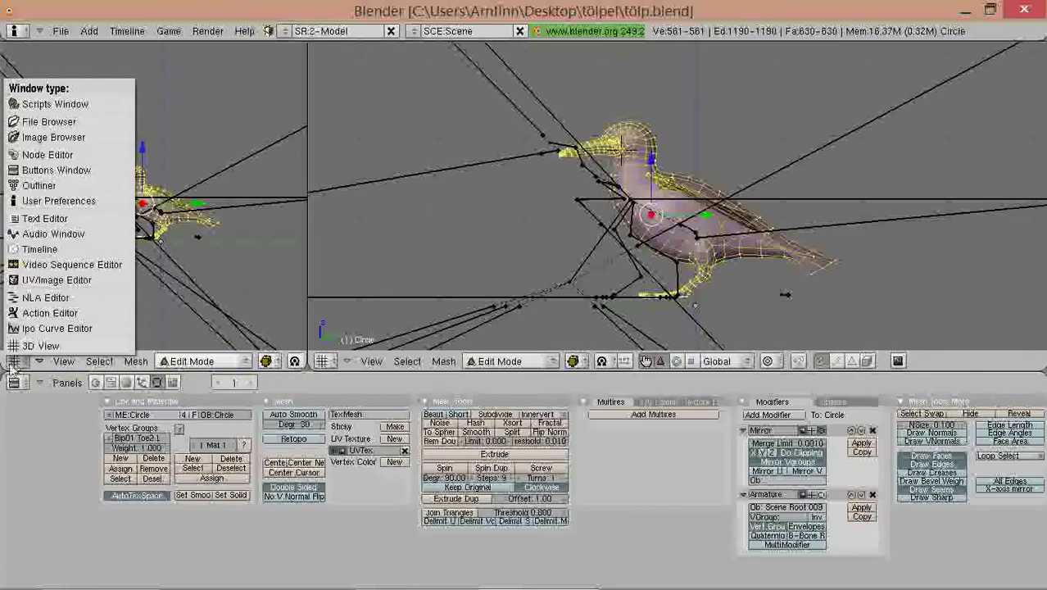
pyautogui.click(13, 367)
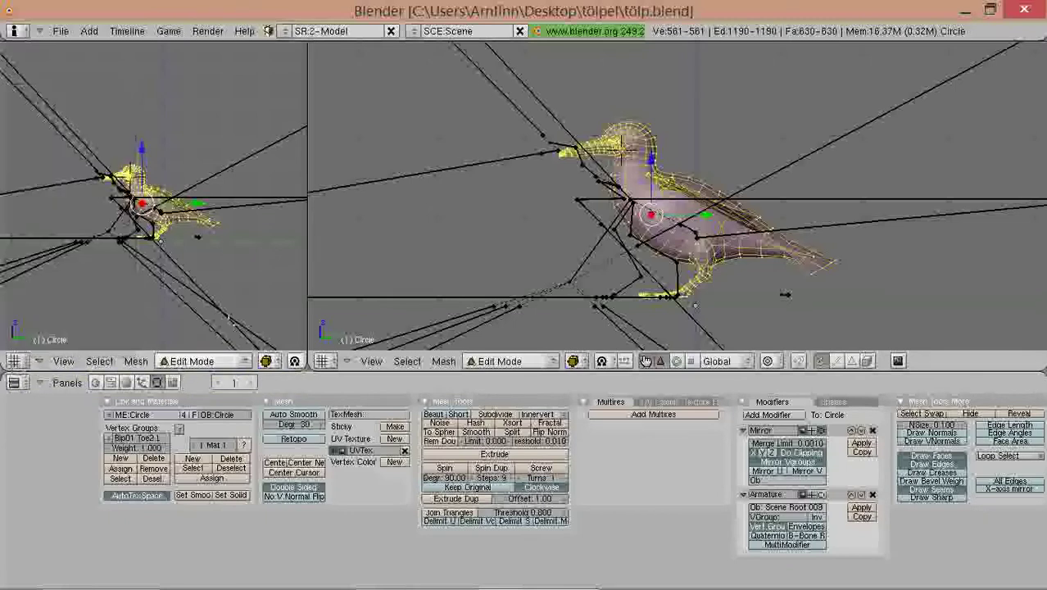
pyautogui.click(14, 361)
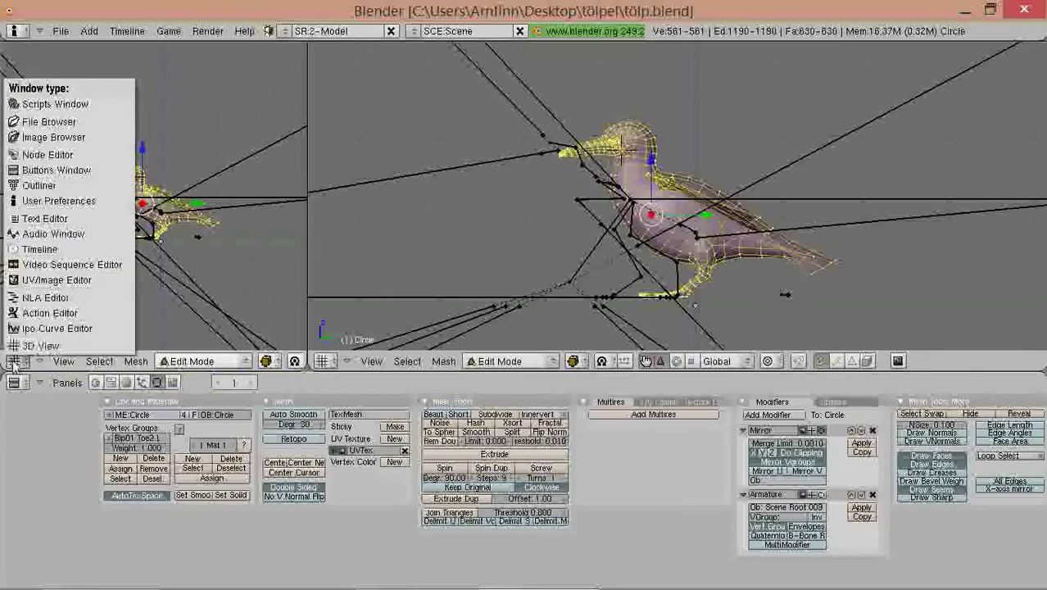
pyautogui.click(57, 280)
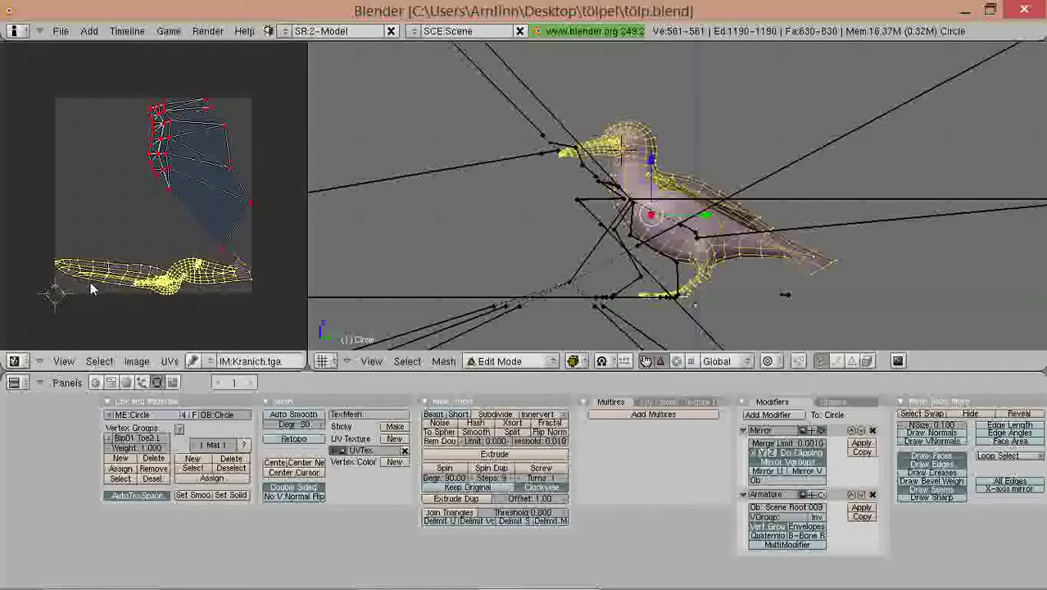
# Step: Select all UVs of the bird and recalculate its UV layout with the Unwrap method
pyautogui.press('a')
pyautogui.press('a')
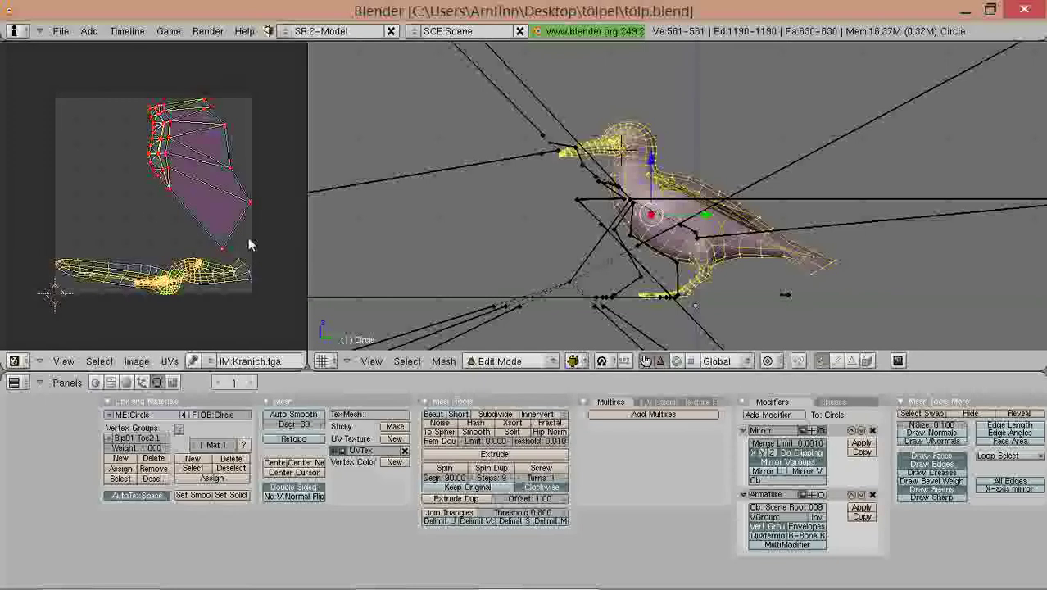
pyautogui.press('a')
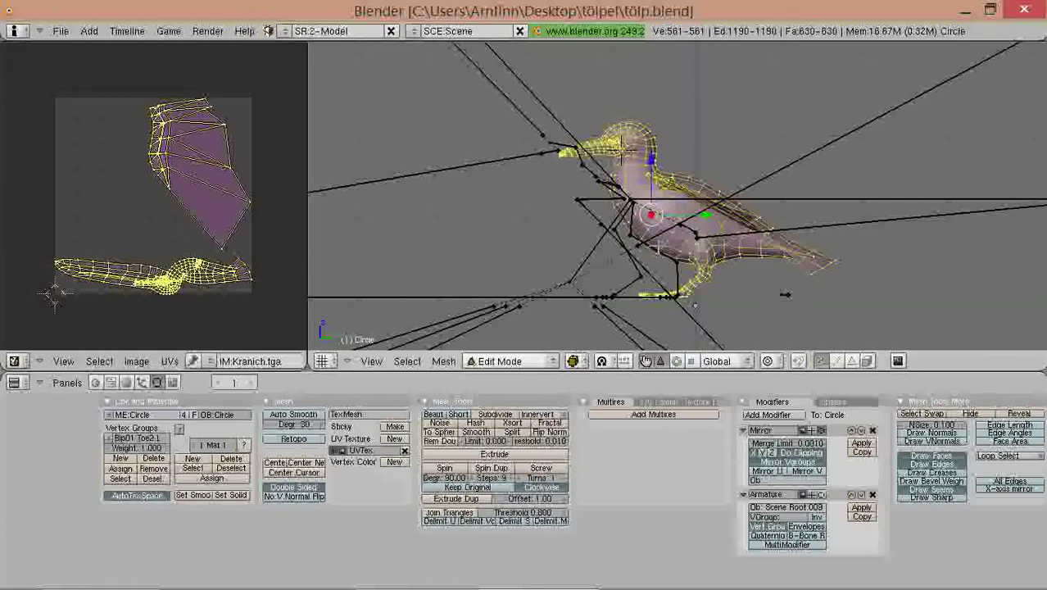
pyautogui.press('u')
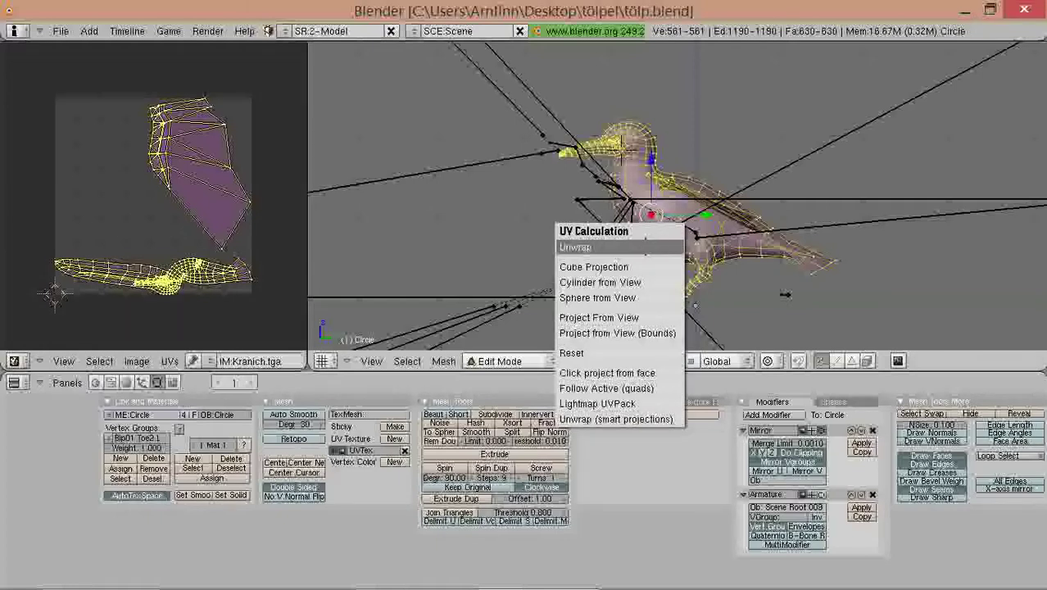
pyautogui.click(645, 247)
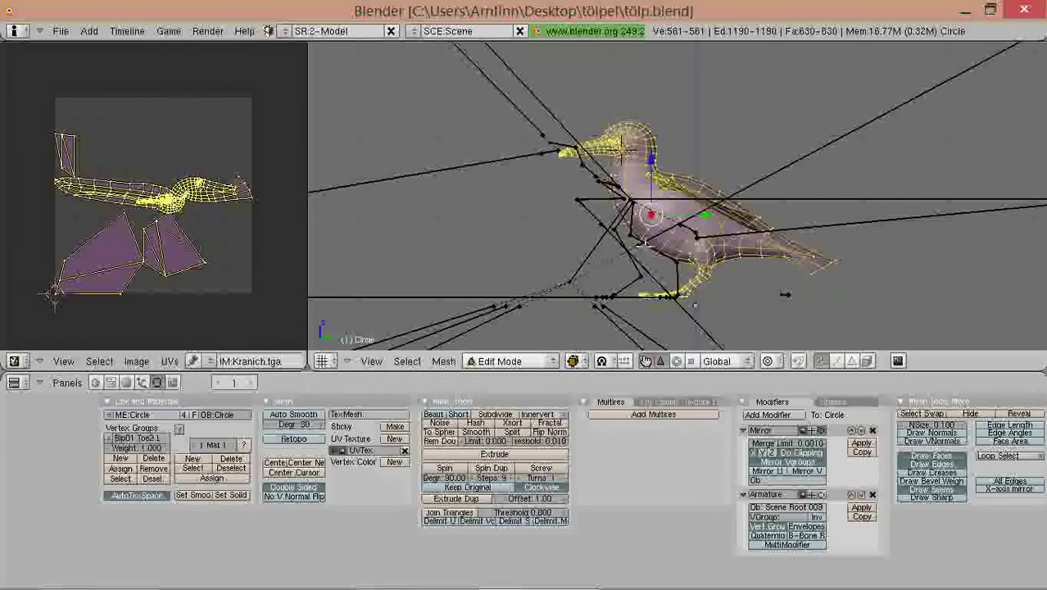
# Step: Examine the new UV layout of the body, head, leg and wing areas against the bird mesh
pyautogui.scroll(5, 184, 247)
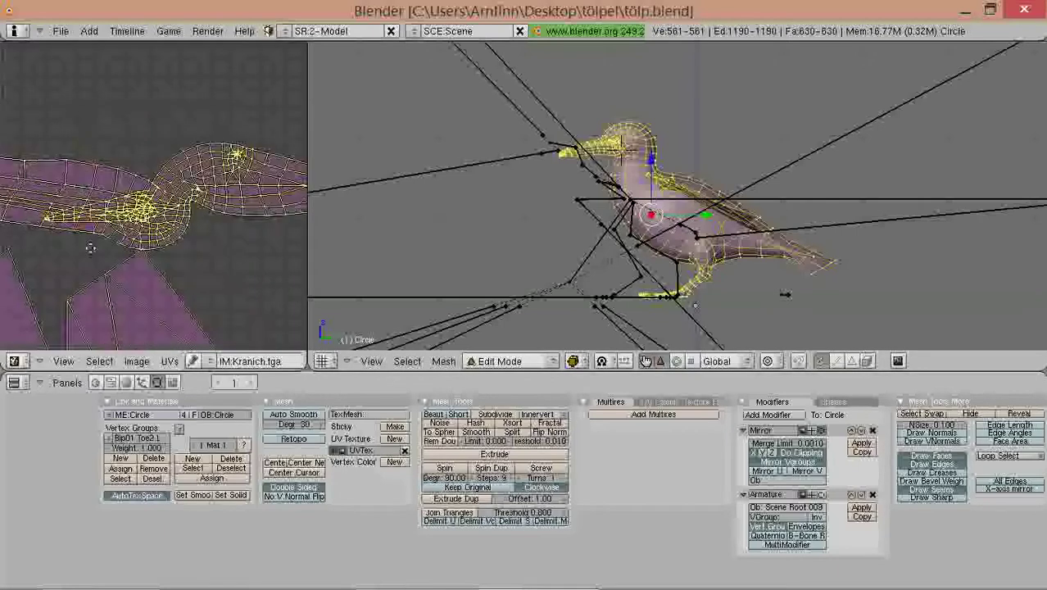
pyautogui.scroll(-2, 220, 242)
pyautogui.scroll(-2, 283, 213)
pyautogui.moveTo(104, 245); pyautogui.dragTo(139, 210, button='middle')
pyautogui.scroll(3, 678, 197)
pyautogui.scroll(3, 597, 197)
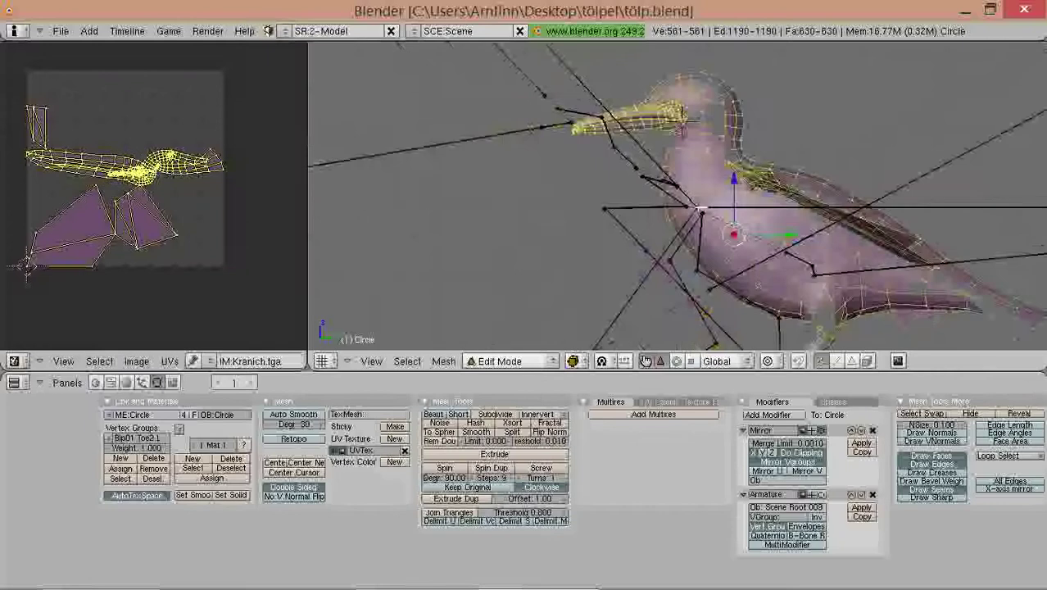
pyautogui.moveTo(705, 121); pyautogui.dragTo(602, 226, button='middle')
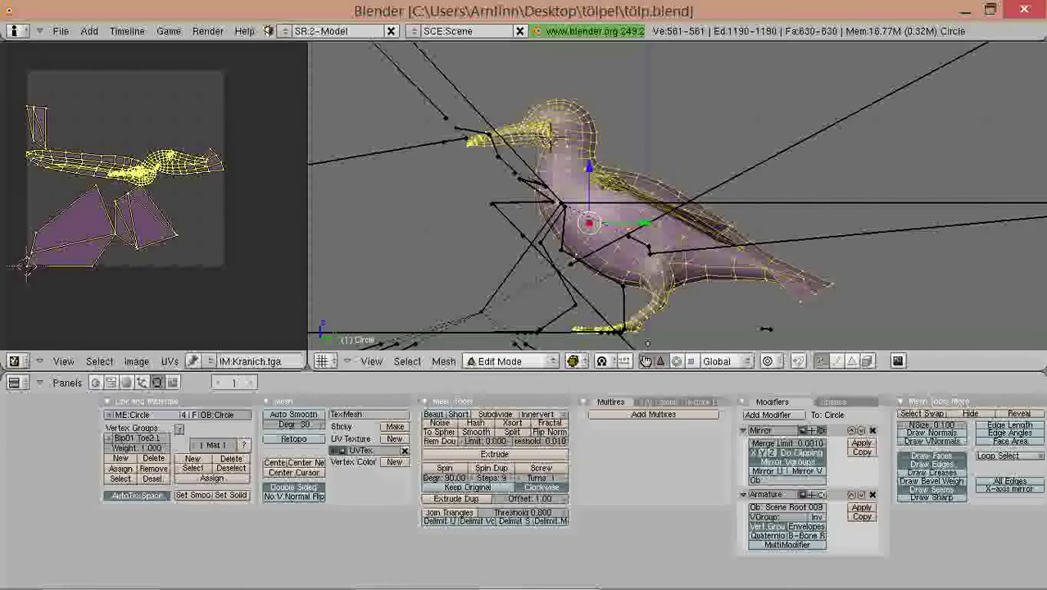
pyautogui.scroll(4, 154, 234)
pyautogui.moveTo(171, 175); pyautogui.dragTo(157, 145, button='middle')
pyautogui.scroll(5, 121, 282)
pyautogui.scroll(3, 147, 213)
pyautogui.moveTo(128, 283); pyautogui.dragTo(172, 211, button='middle')
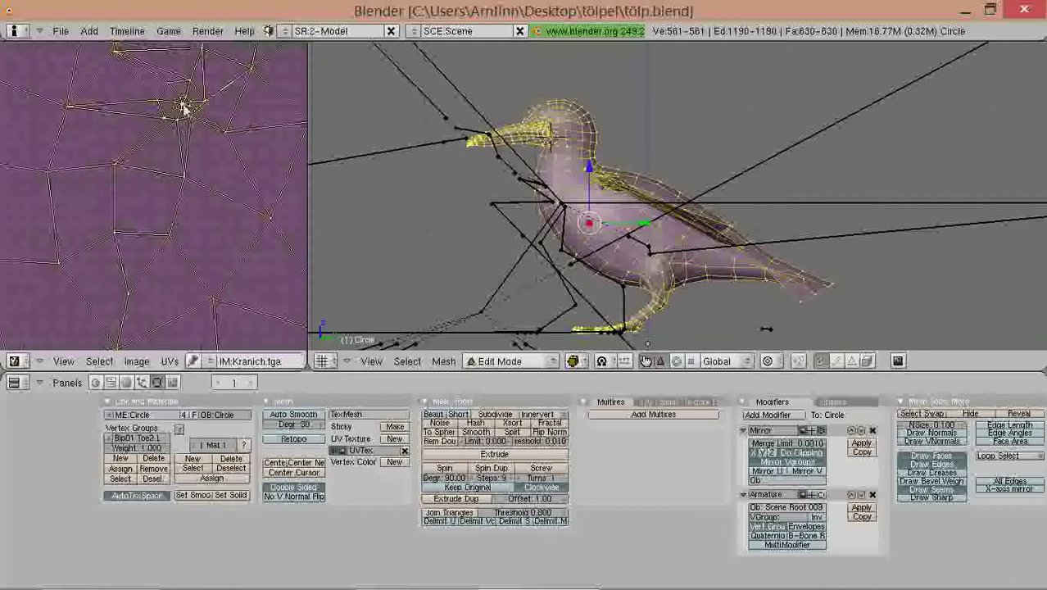
pyautogui.moveTo(147, 99); pyautogui.dragTo(121, 149, button='middle')
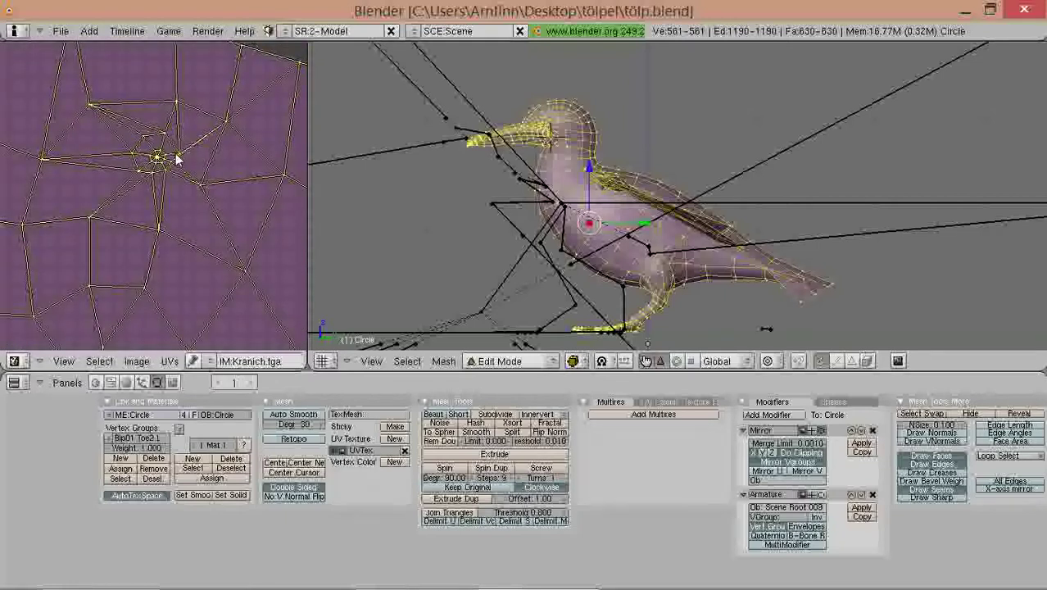
pyautogui.scroll(-3, 173, 164)
pyautogui.scroll(3, 174, 176)
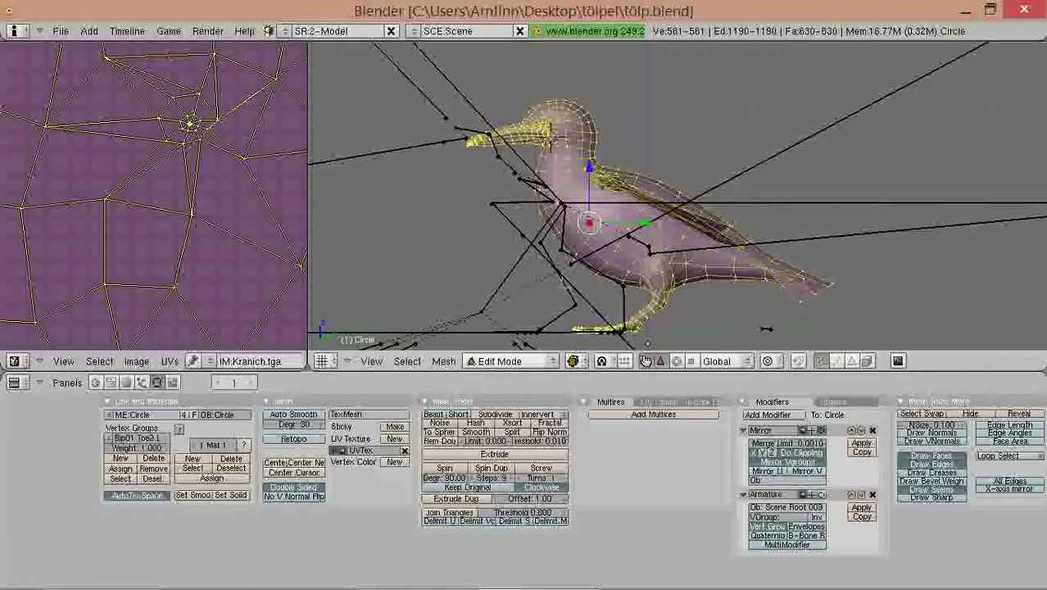
pyautogui.scroll(-5, 246, 282)
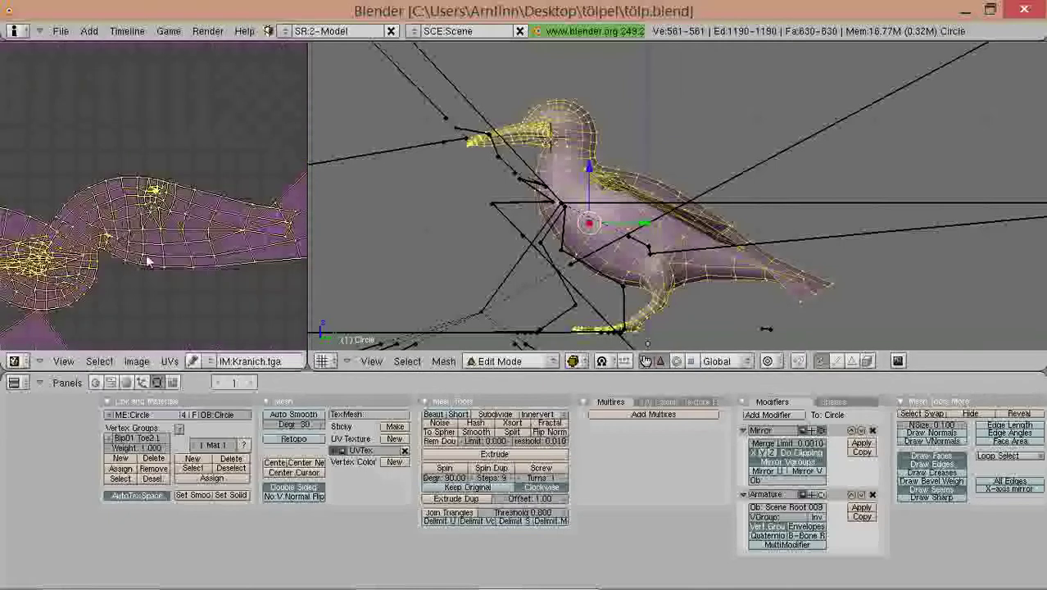
pyautogui.scroll(-3, 221, 205)
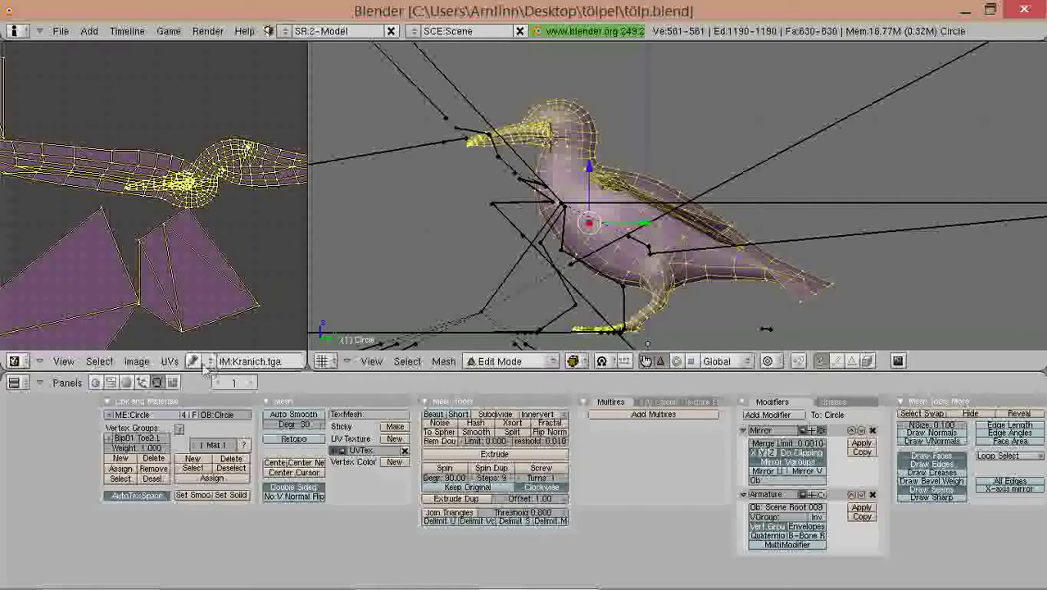
pyautogui.press('Home')
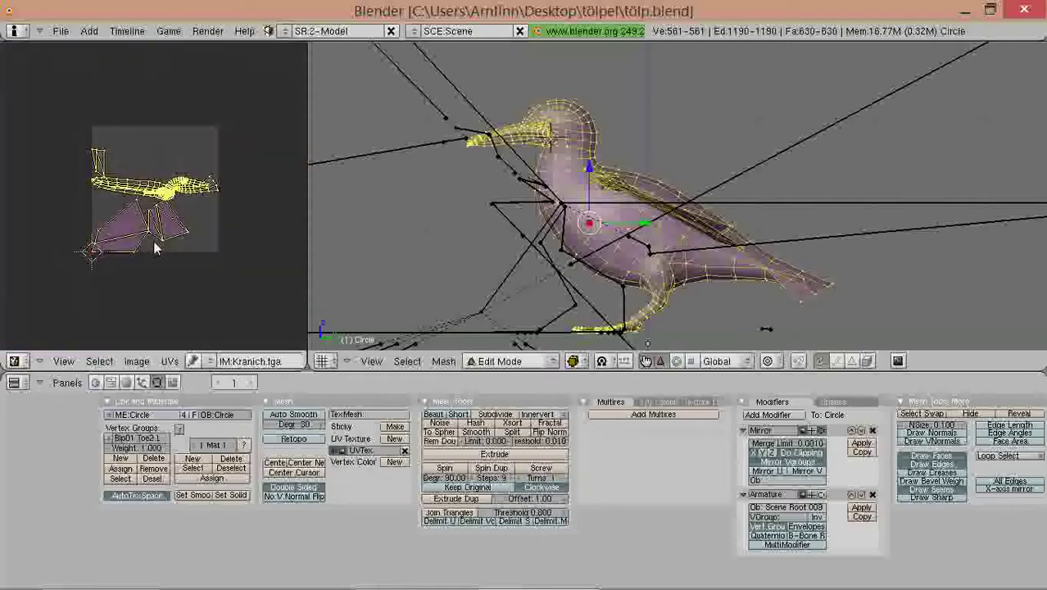
# Step: Create a new 1024 x 512 image filled with the UV Test Grid for the bird's UV layout
pyautogui.click(136, 361)
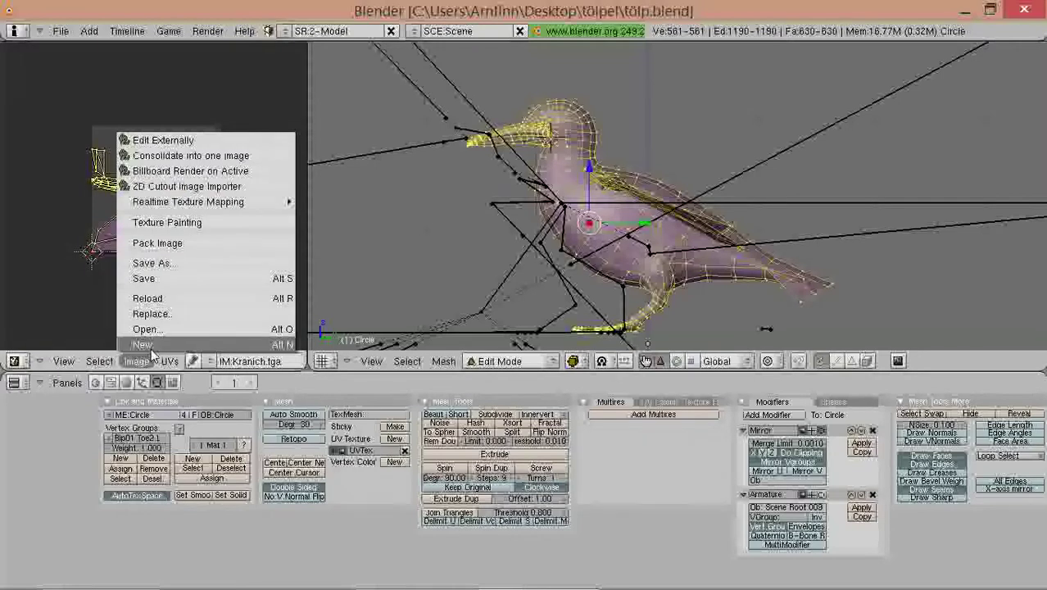
pyautogui.click(147, 345)
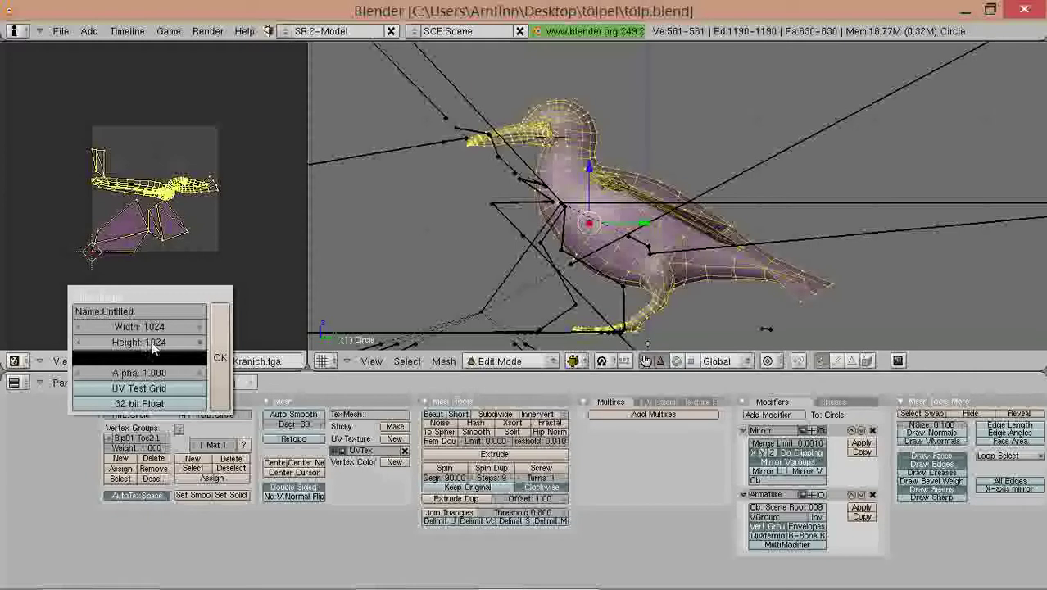
pyautogui.click(136, 344)
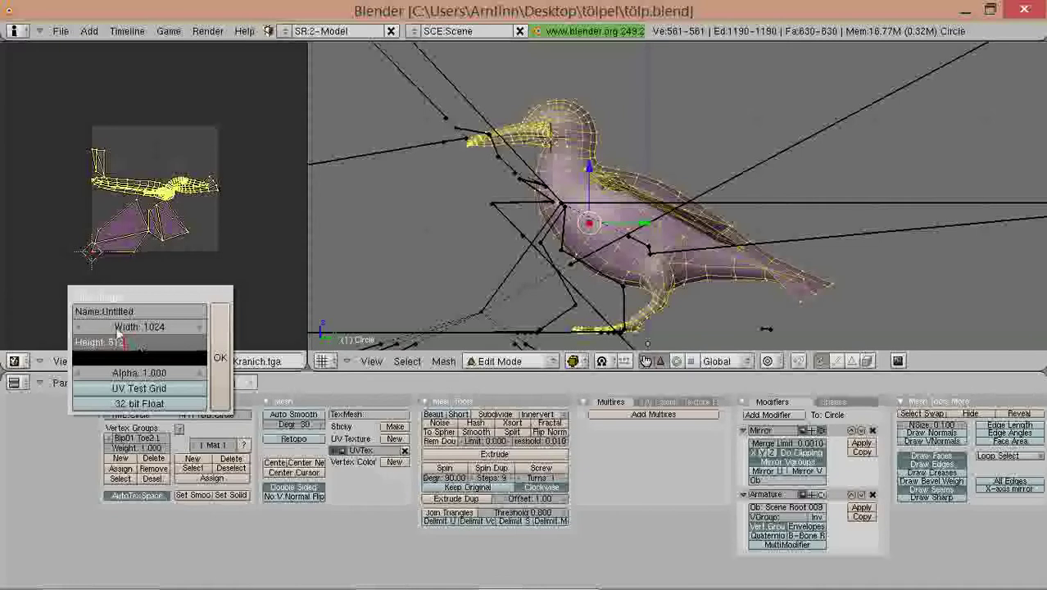
pyautogui.press('Return')
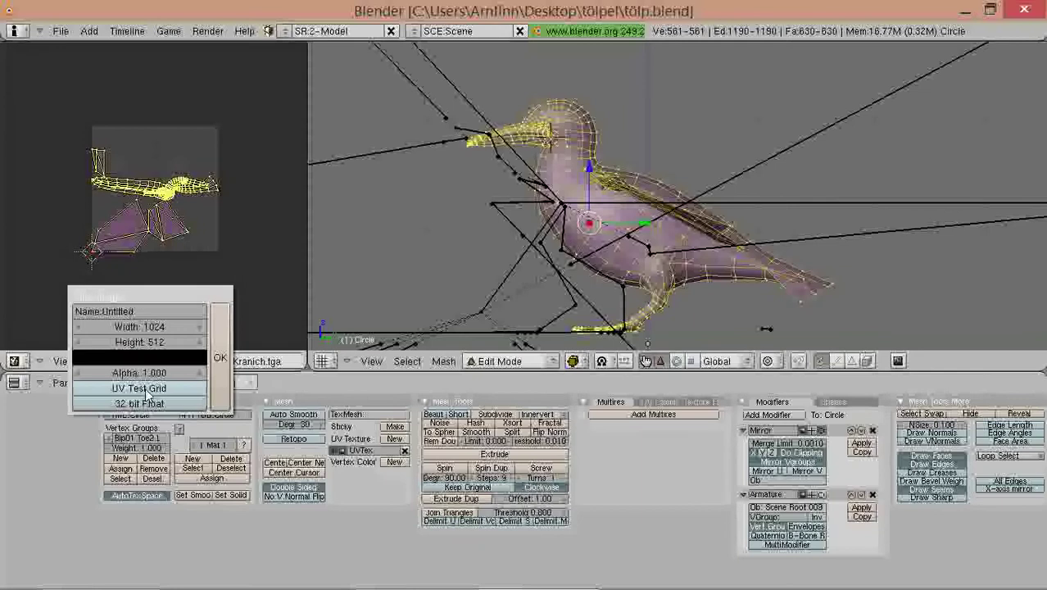
pyautogui.click(146, 390)
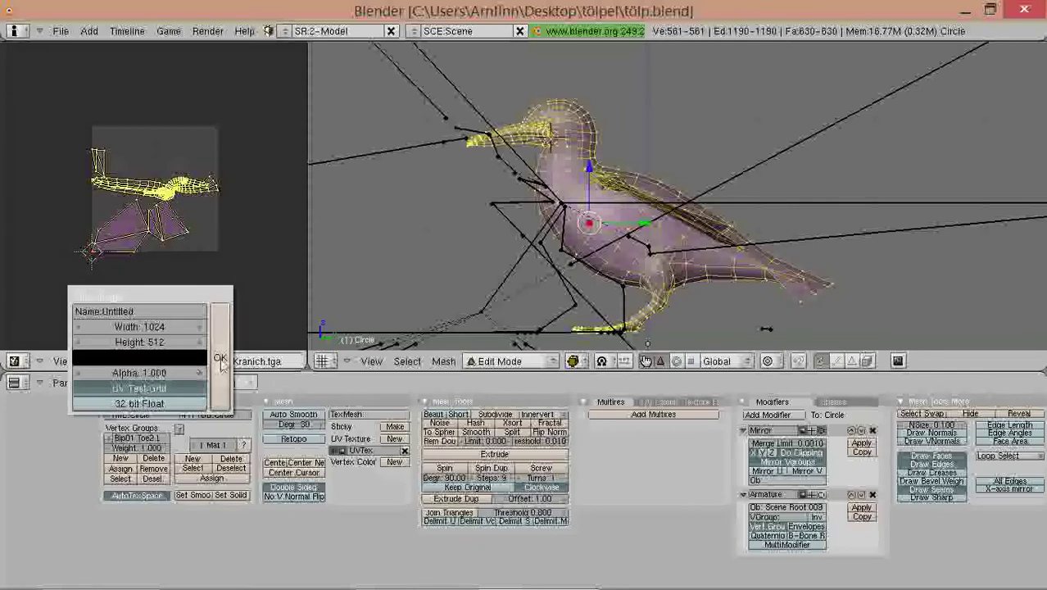
pyautogui.click(220, 361)
# Step: Recalculate the whole bird's UV layout on the new test grid image with the Unwrap method
pyautogui.scroll(-4, 183, 184)
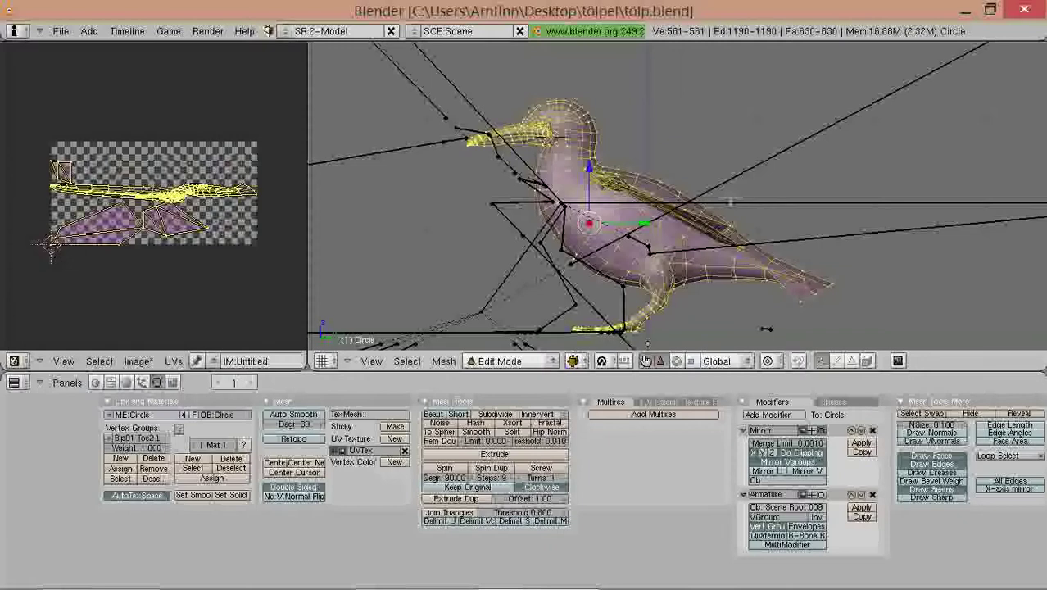
pyautogui.press('u')
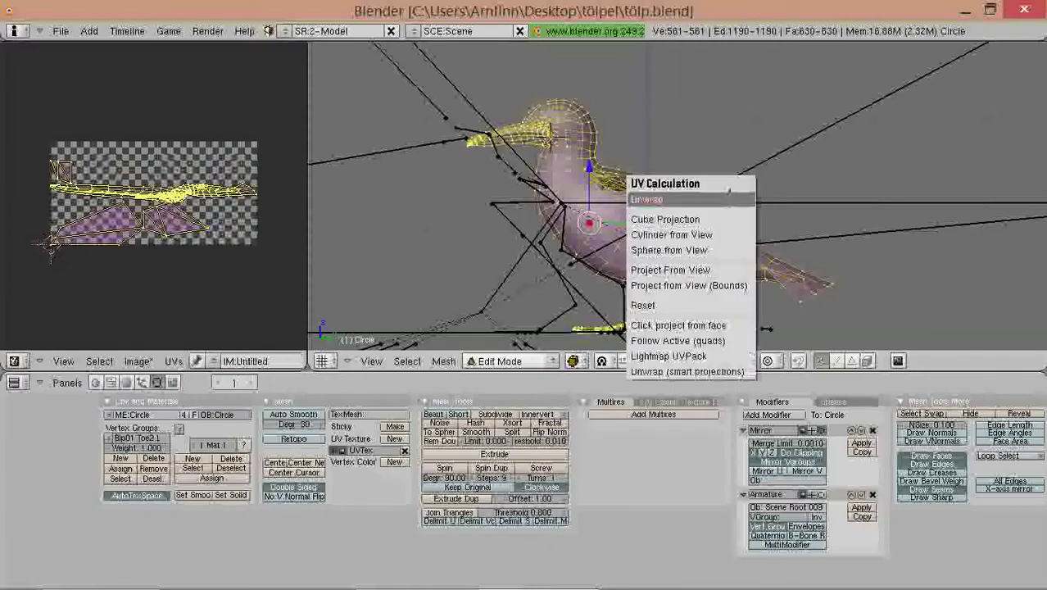
pyautogui.click(729, 198)
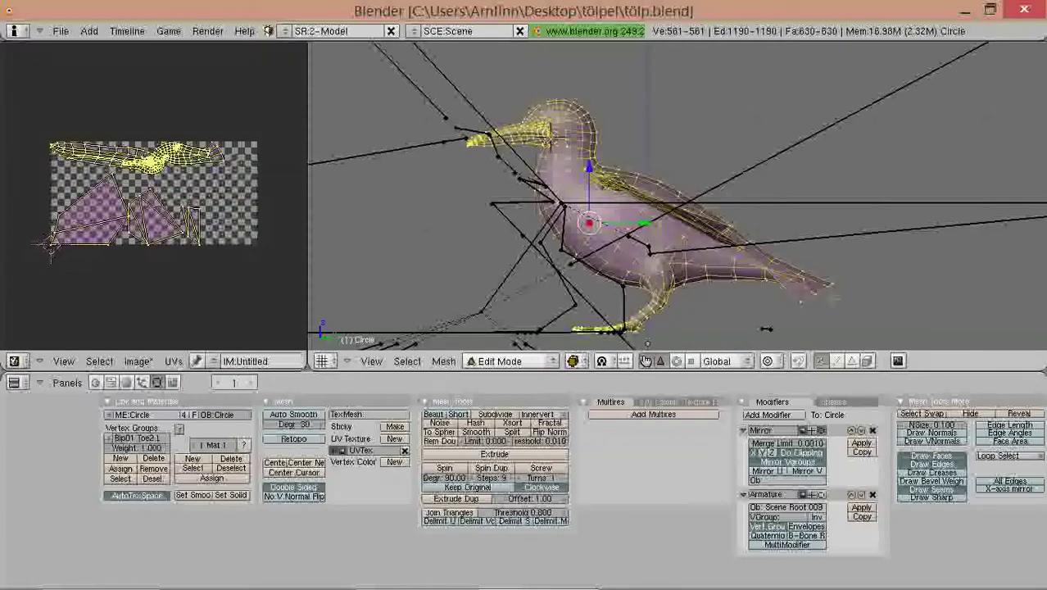
pyautogui.scroll(8, 209, 215)
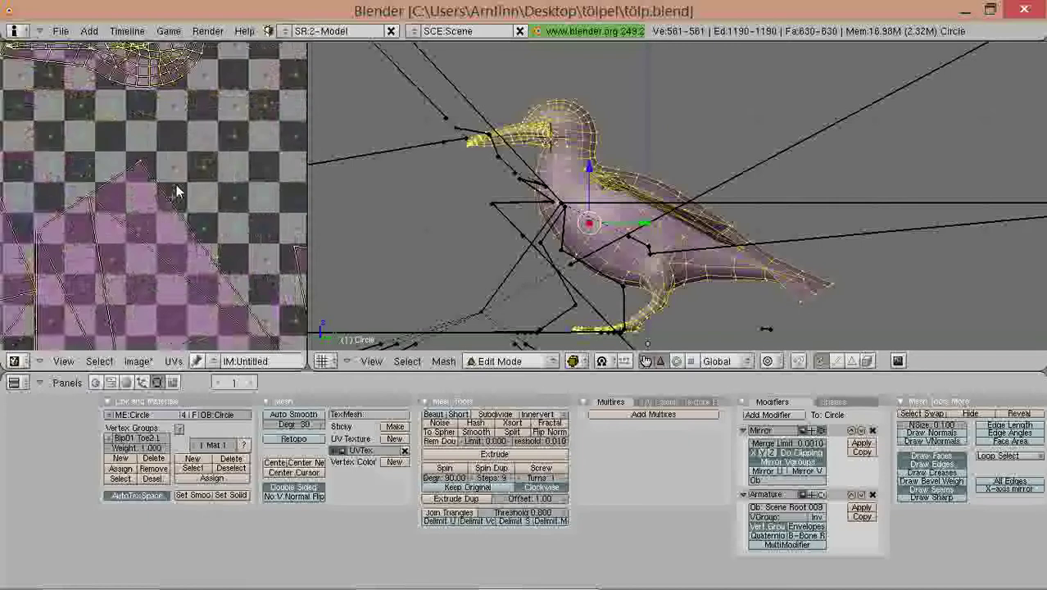
pyautogui.scroll(-6, 184, 199)
pyautogui.scroll(-2, 275, 205)
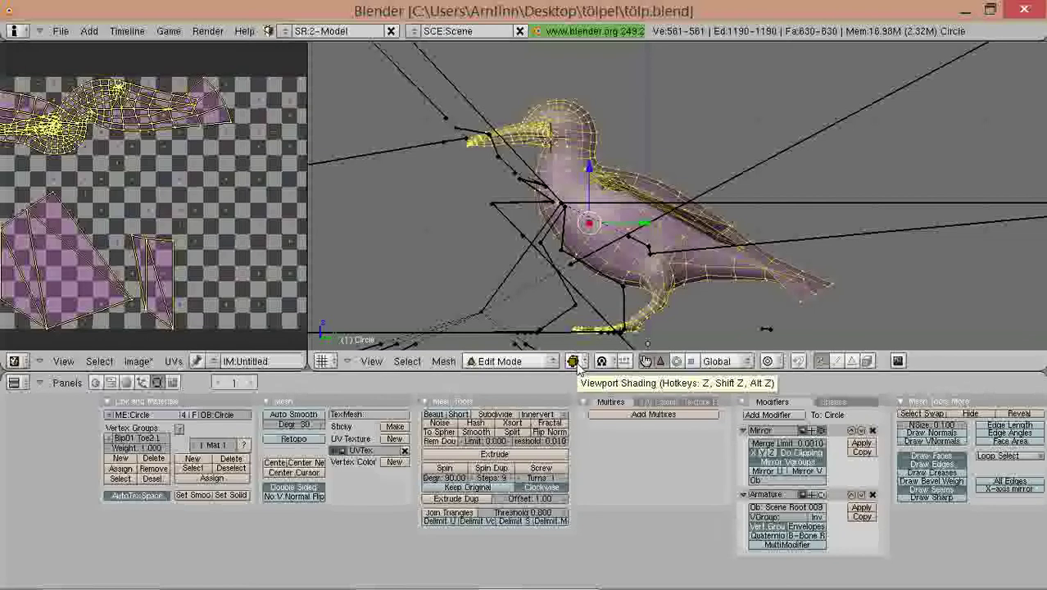
# Step: Set the 3D view's draw type to Textured
pyautogui.click(574, 363)
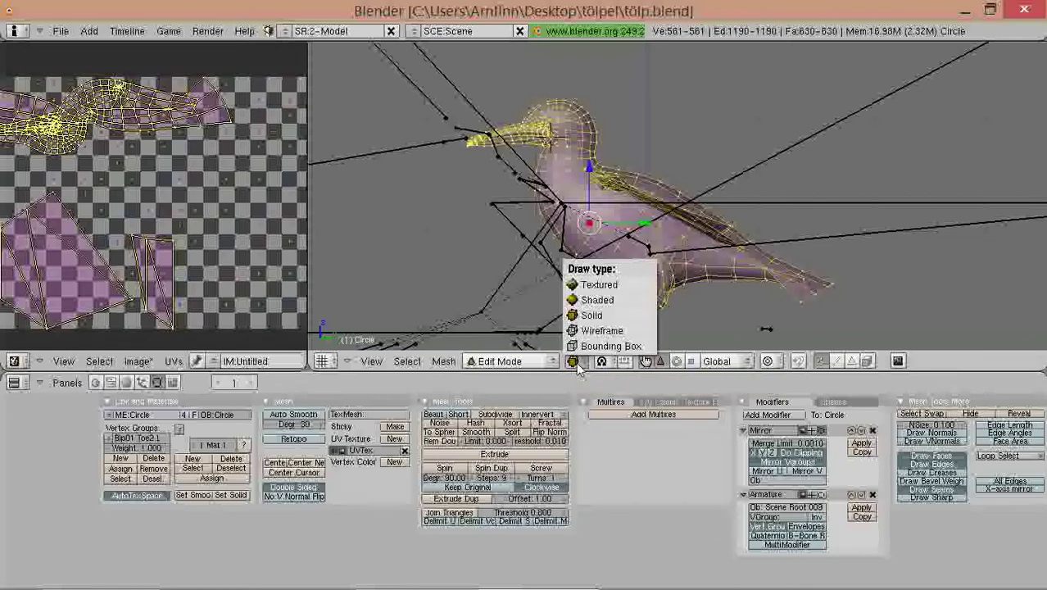
pyautogui.click(594, 285)
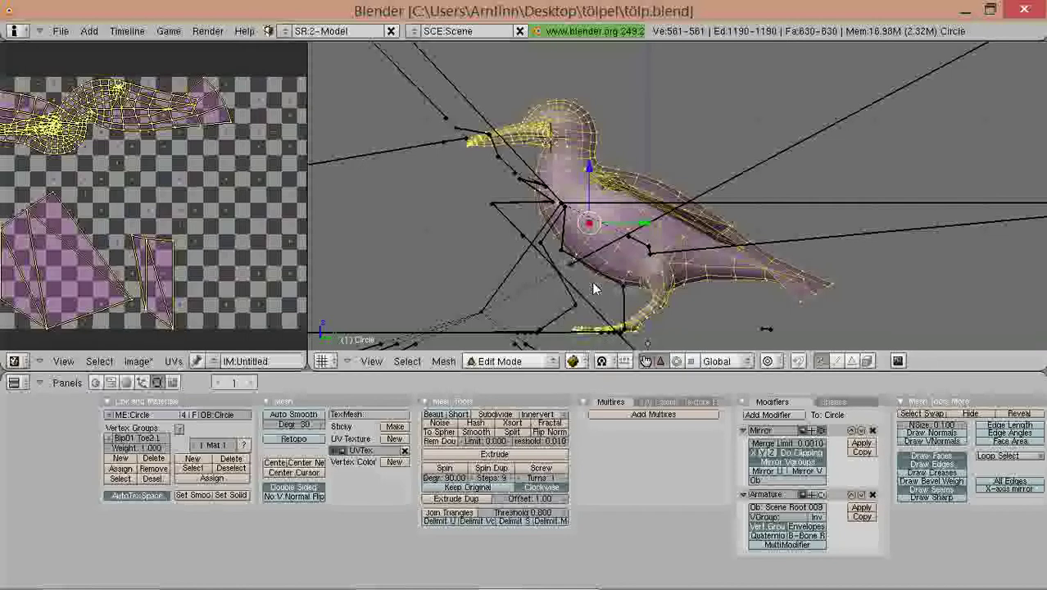
pyautogui.keyDown('shift'); pyautogui.moveTo(595, 285); pyautogui.dragTo(571, 287, button='middle'); pyautogui.keyUp('shift')
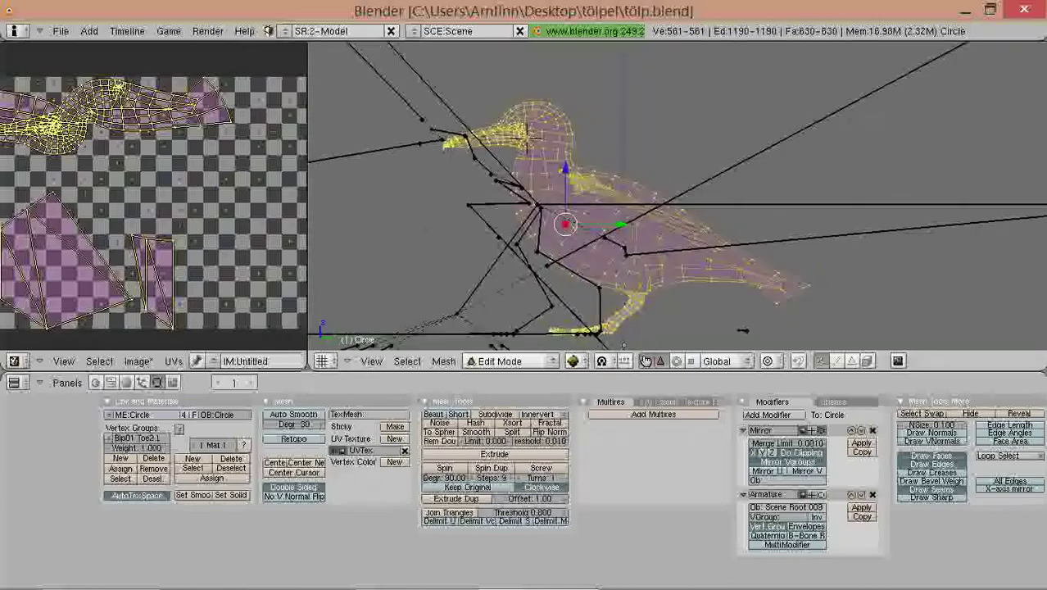
# Step: Examine how the test grid is displayed on the bird's body, wing and head from several angles
pyautogui.click(141, 383)
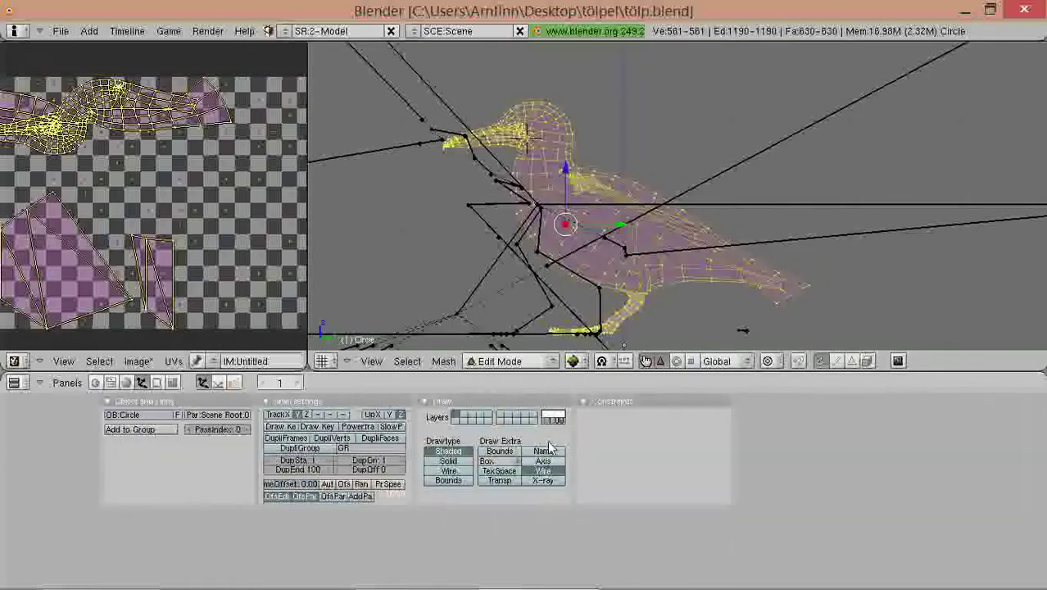
pyautogui.scroll(3, 547, 246)
pyautogui.moveTo(540, 229); pyautogui.dragTo(604, 266, button='middle')
pyautogui.moveTo(488, 221); pyautogui.dragTo(428, 164, button='middle')
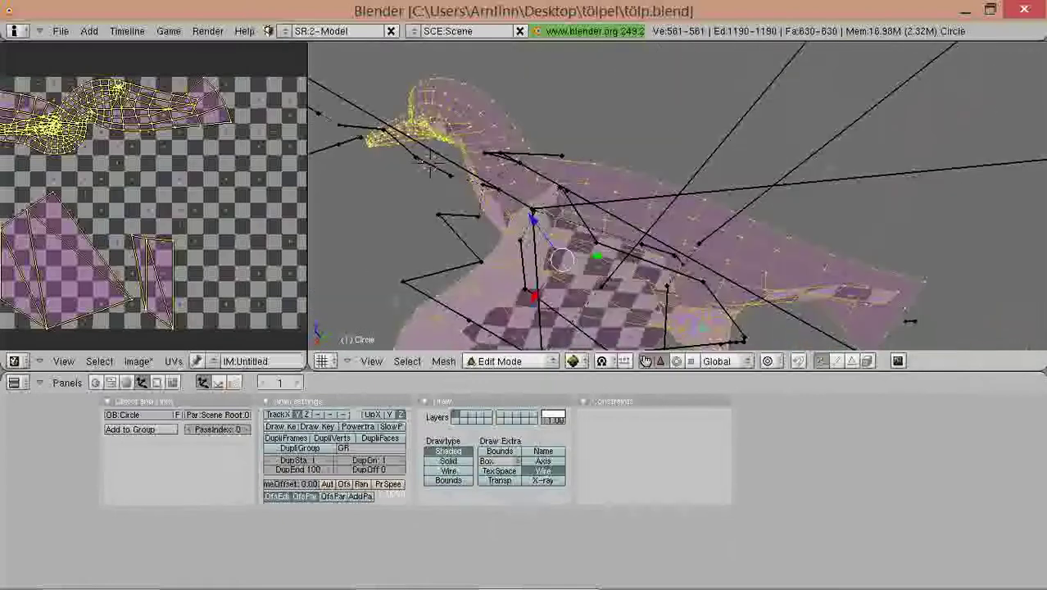
pyautogui.click(157, 383)
pyautogui.moveTo(492, 221); pyautogui.dragTo(549, 193, button='middle')
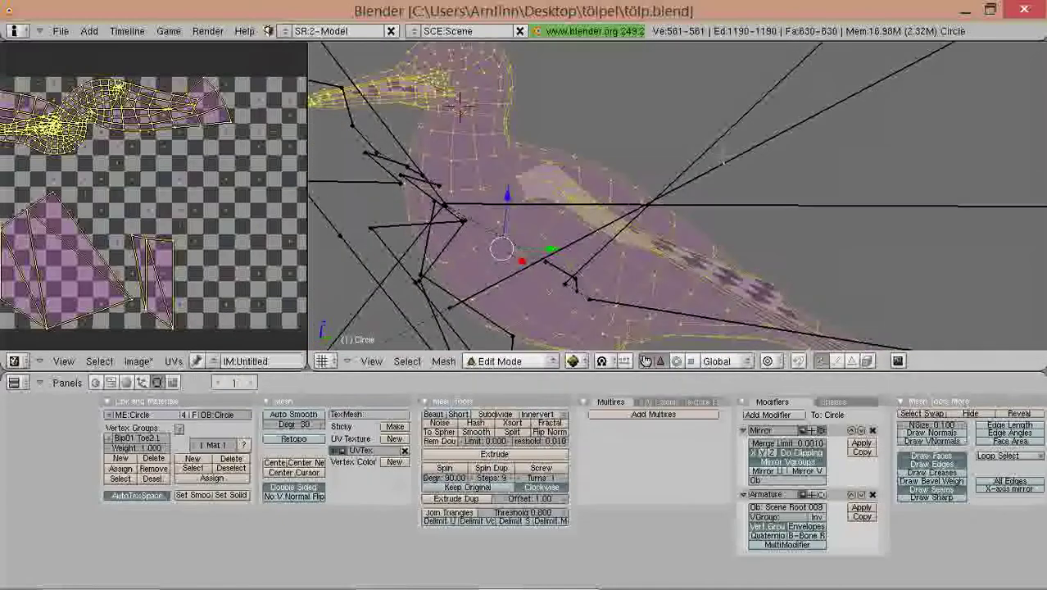
pyautogui.keyDown('shift'); pyautogui.moveTo(541, 253); pyautogui.dragTo(451, 139, button='middle'); pyautogui.keyUp('shift')
pyautogui.moveTo(657, 114); pyautogui.dragTo(696, 148, button='middle')
pyautogui.moveTo(679, 188); pyautogui.dragTo(643, 239, button='middle')
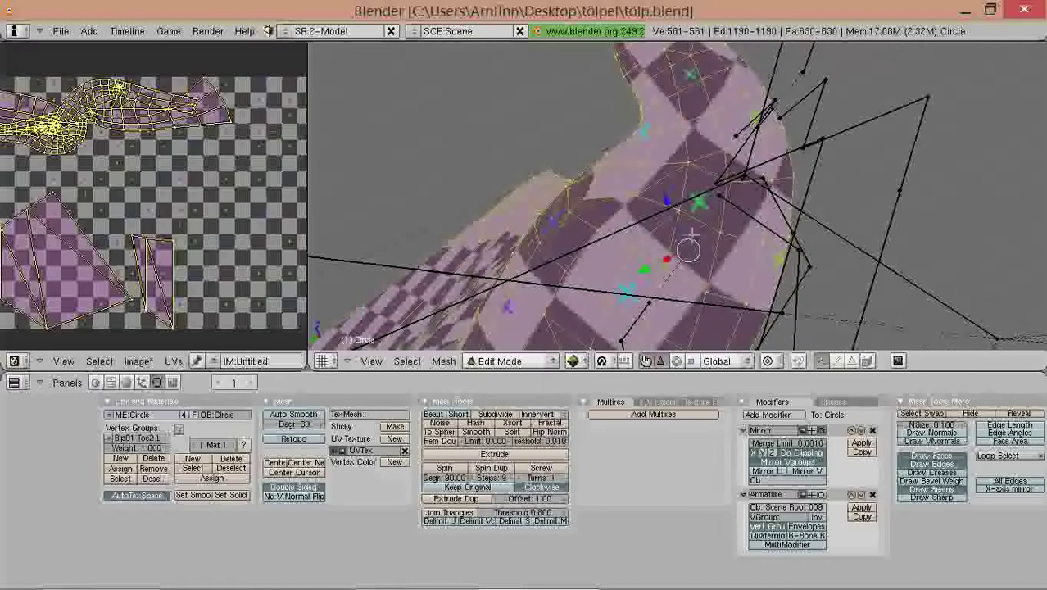
pyautogui.moveTo(704, 188); pyautogui.dragTo(713, 198, button='middle')
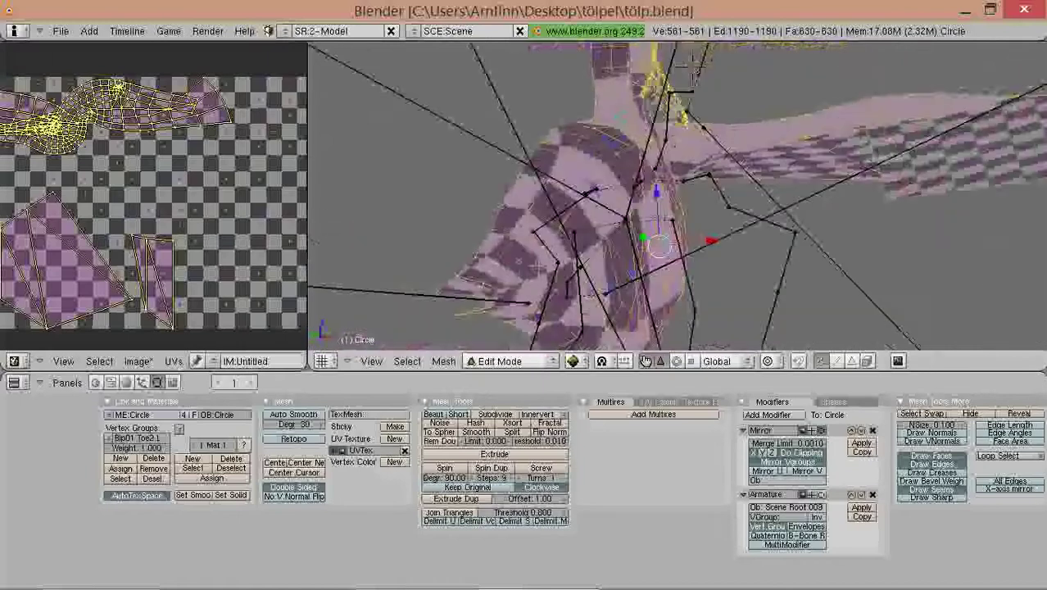
pyautogui.moveTo(591, 78); pyautogui.dragTo(524, 263, button='middle')
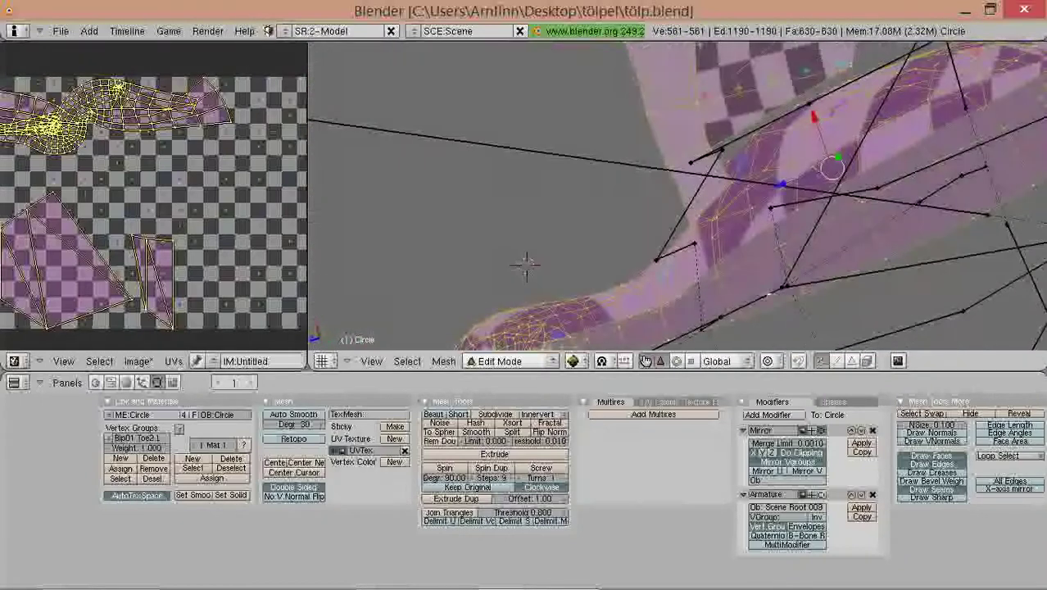
pyautogui.moveTo(720, 201); pyautogui.dragTo(762, 193, button='middle')
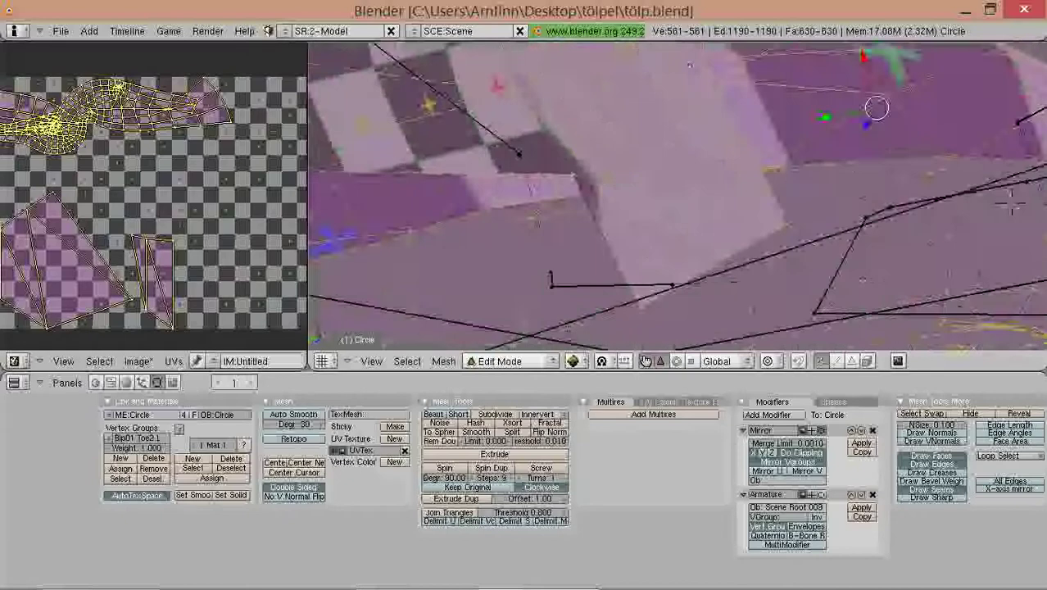
# Step: Select the whole bird mesh and recalculate its normals outside
pyautogui.rightClick(760, 173)
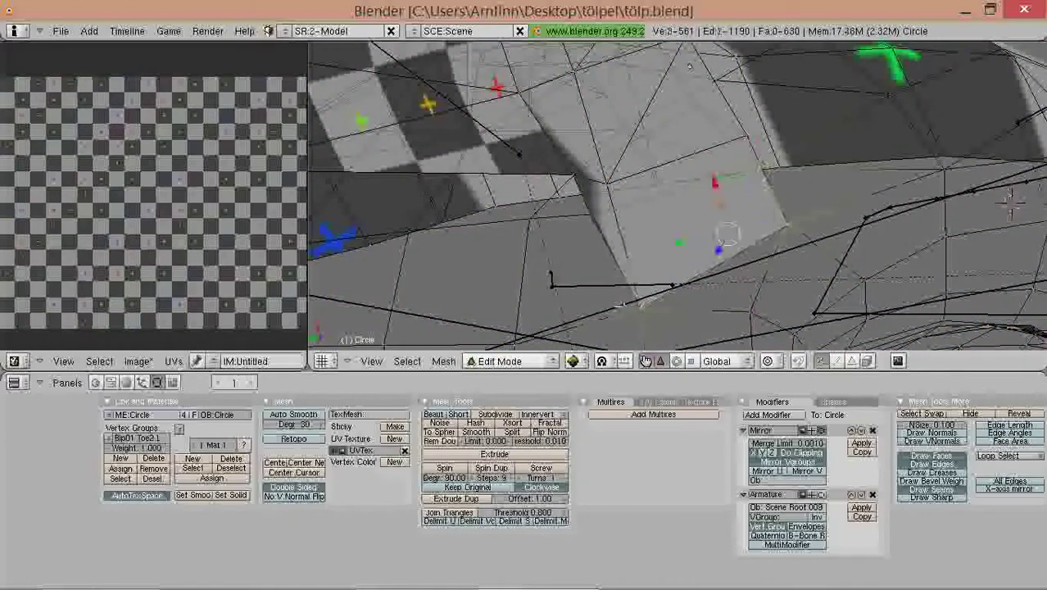
pyautogui.moveTo(688, 66); pyautogui.dragTo(1034, 117, button='middle')
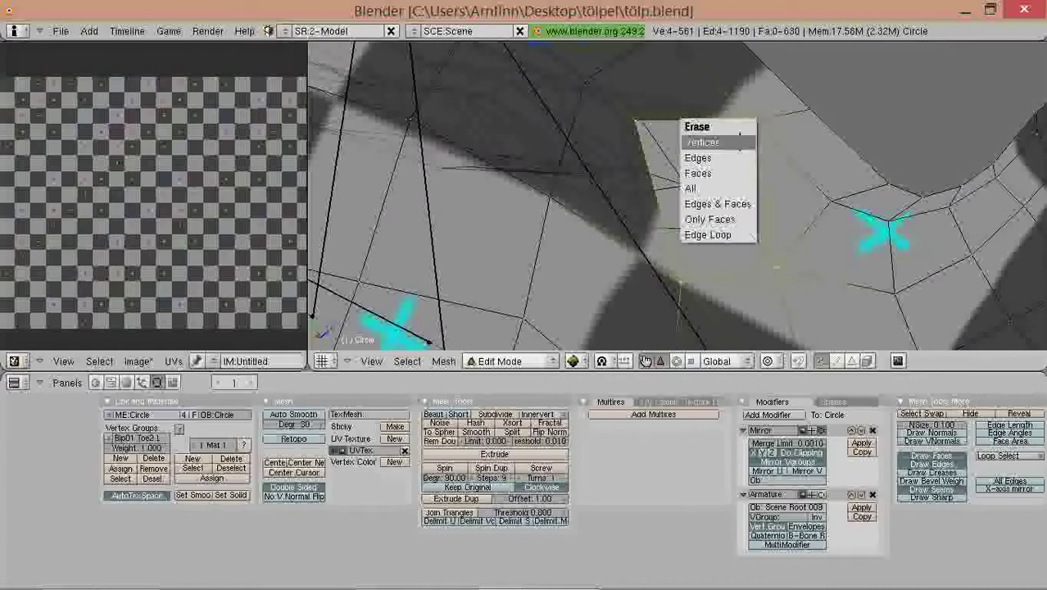
pyautogui.press('a')
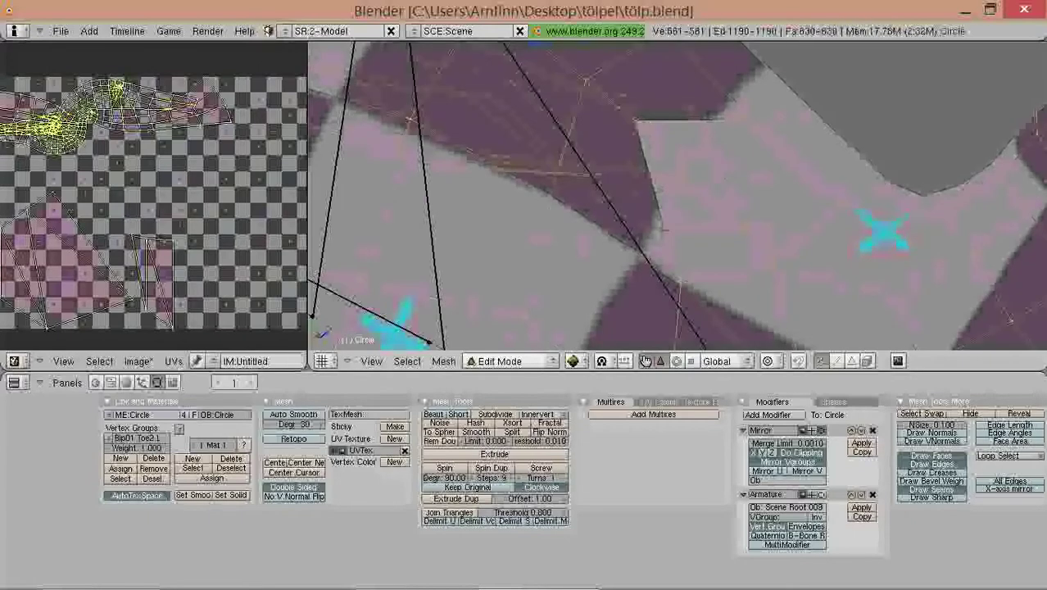
pyautogui.hotkey('ctrl', 'n')
# Step: Select all connected geometry of the leg and correct the direction of its normals
pyautogui.moveTo(662, 230); pyautogui.dragTo(642, 105, button='middle')
pyautogui.moveTo(511, 173); pyautogui.dragTo(640, 122, button='middle')
pyautogui.rightClick(650, 179)
pyautogui.hotkey('ctrl', 'l')
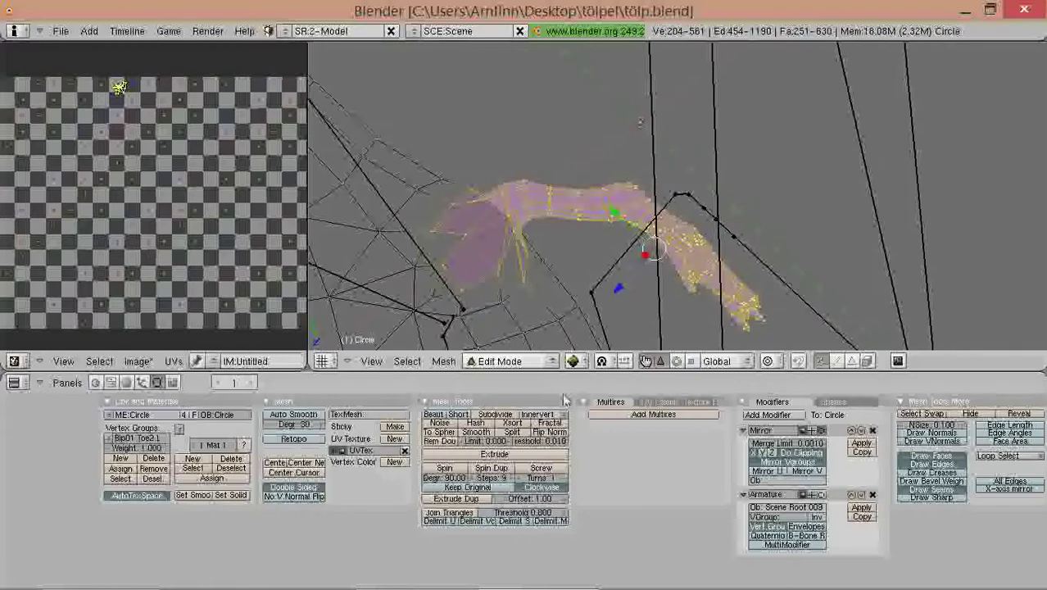
pyautogui.click(628, 273)
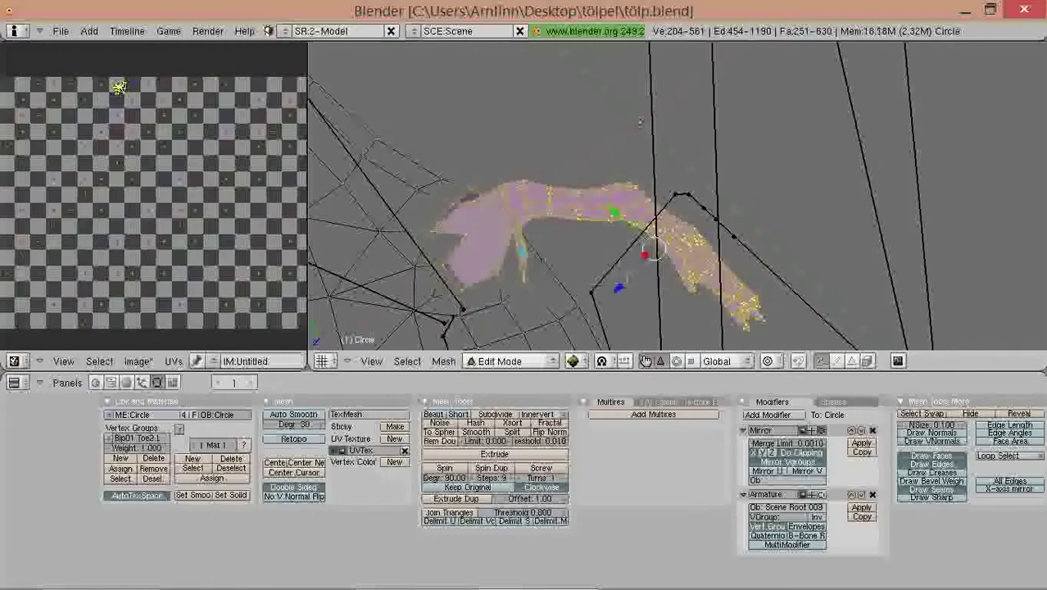
# Step: Select all body geometry connected to a vertex at the tail tip, leaving out the wing
pyautogui.moveTo(757, 168); pyautogui.dragTo(760, 292, button='middle')
pyautogui.scroll(-3, 922, 188)
pyautogui.press('KP_3')
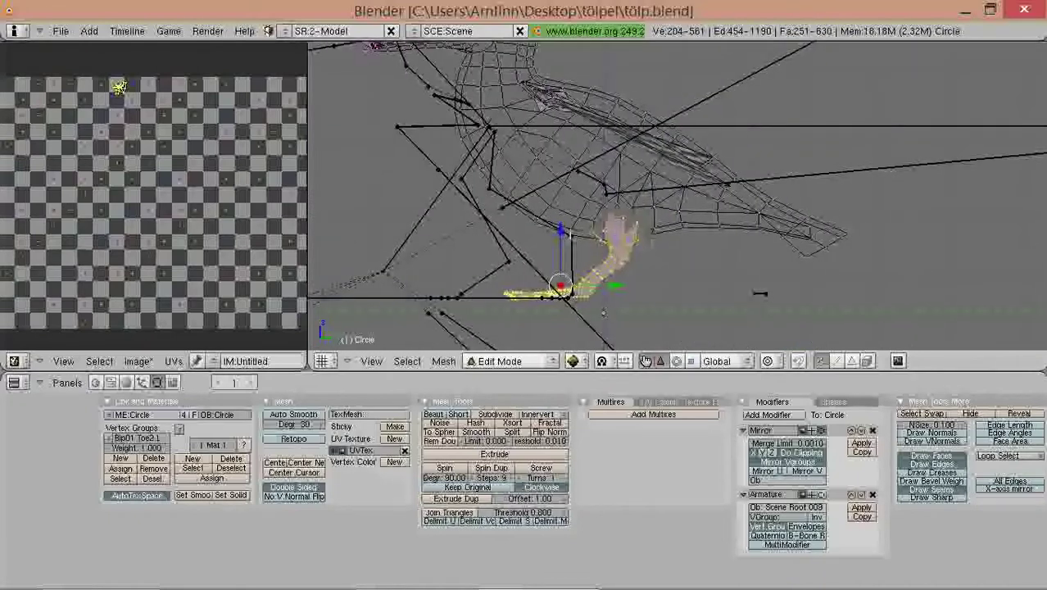
pyautogui.keyDown('shift'); pyautogui.moveTo(570, 235); pyautogui.dragTo(581, 235, button='middle'); pyautogui.keyUp('shift')
pyautogui.scroll(-1, 582, 235)
pyautogui.rightClick(817, 240)
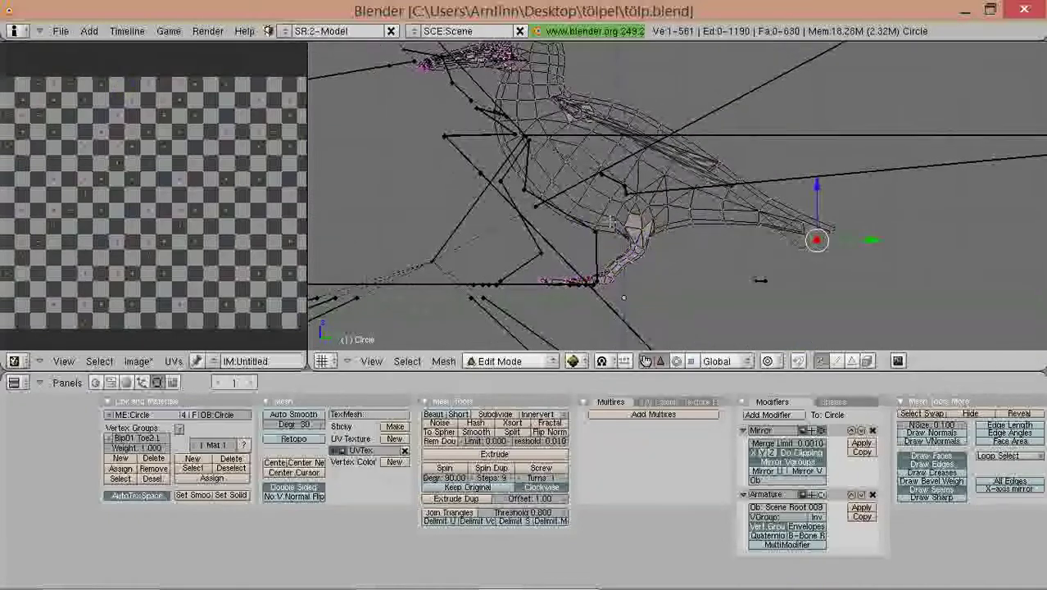
pyautogui.moveTo(760, 280); pyautogui.dragTo(782, 286, button='middle')
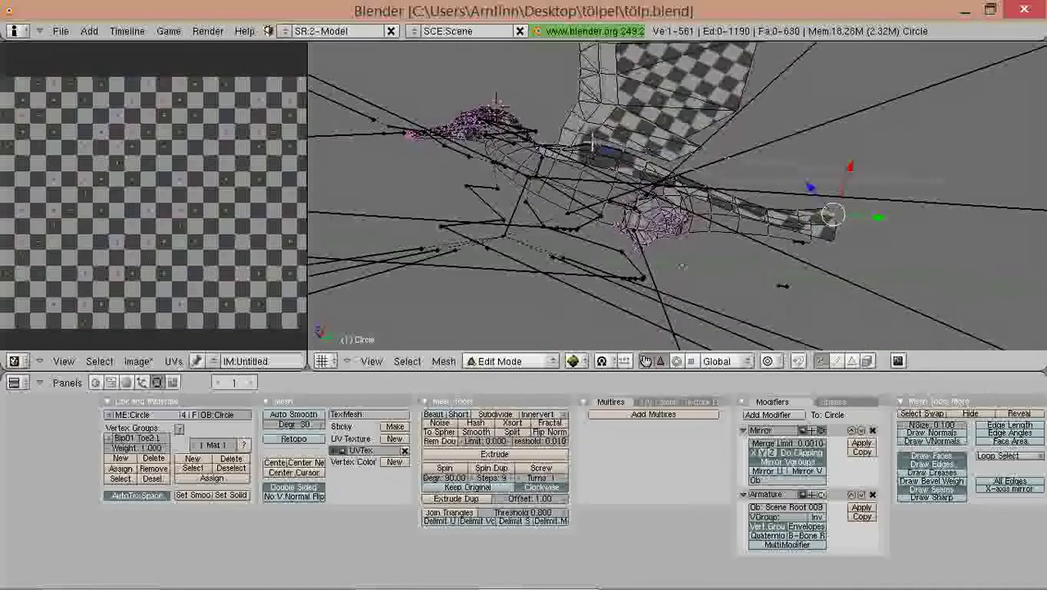
pyautogui.hotkey('ctrl', 'l')
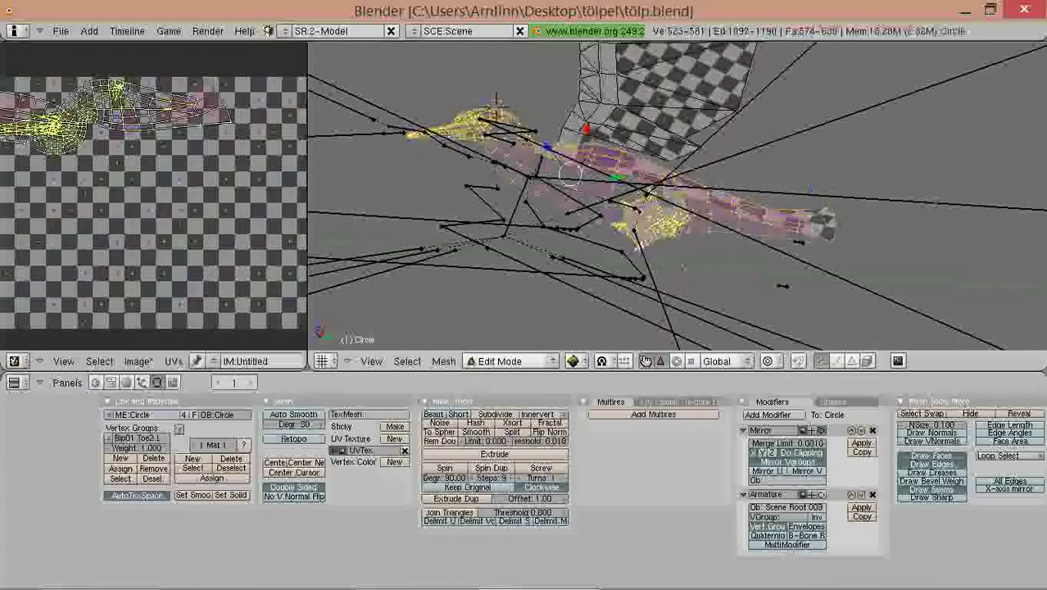
# Step: Examine the test grid on the selected body and the adjoining wing for size differences and distortion
pyautogui.moveTo(592, 211); pyautogui.dragTo(698, 341, button='middle')
pyautogui.scroll(2, 647, 266)
pyautogui.moveTo(607, 234); pyautogui.dragTo(754, 165, button='middle')
pyautogui.moveTo(561, 76); pyautogui.dragTo(562, 213, button='middle')
pyautogui.moveTo(884, 159); pyautogui.dragTo(971, 240, button='middle')
pyautogui.moveTo(718, 311); pyautogui.dragTo(717, 205, button='middle')
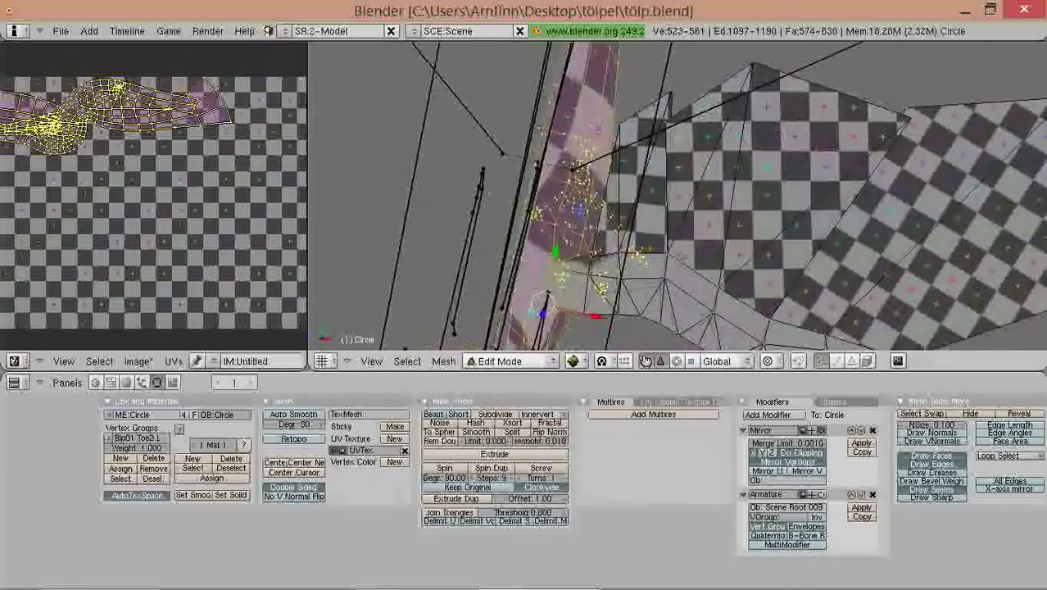
pyautogui.moveTo(810, 307); pyautogui.dragTo(591, 184, button='middle')
pyautogui.moveTo(664, 231); pyautogui.dragTo(628, 226, button='middle')
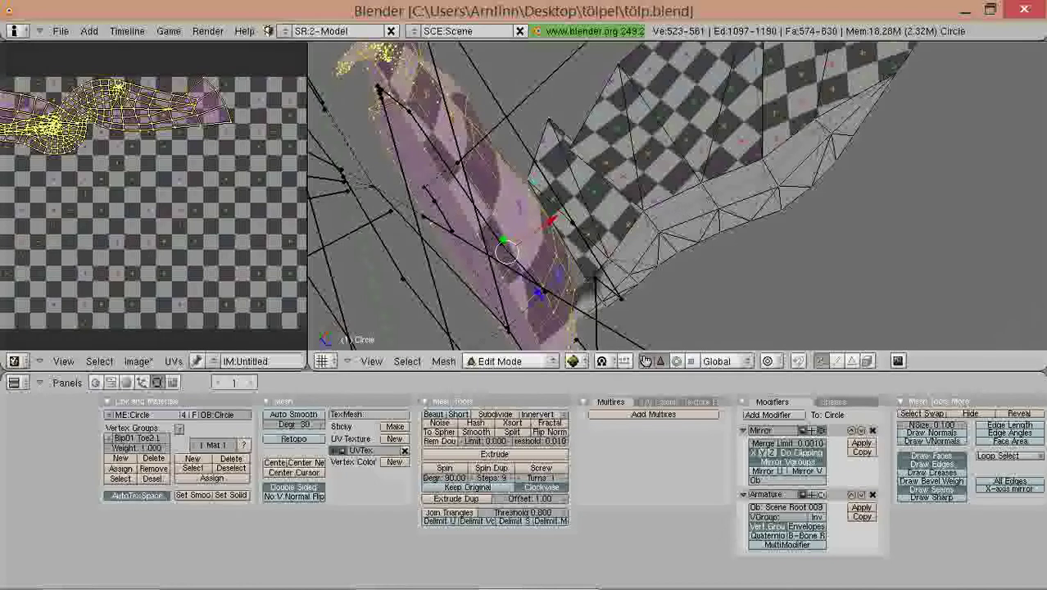
pyautogui.moveTo(628, 226); pyautogui.dragTo(671, 339, button='middle')
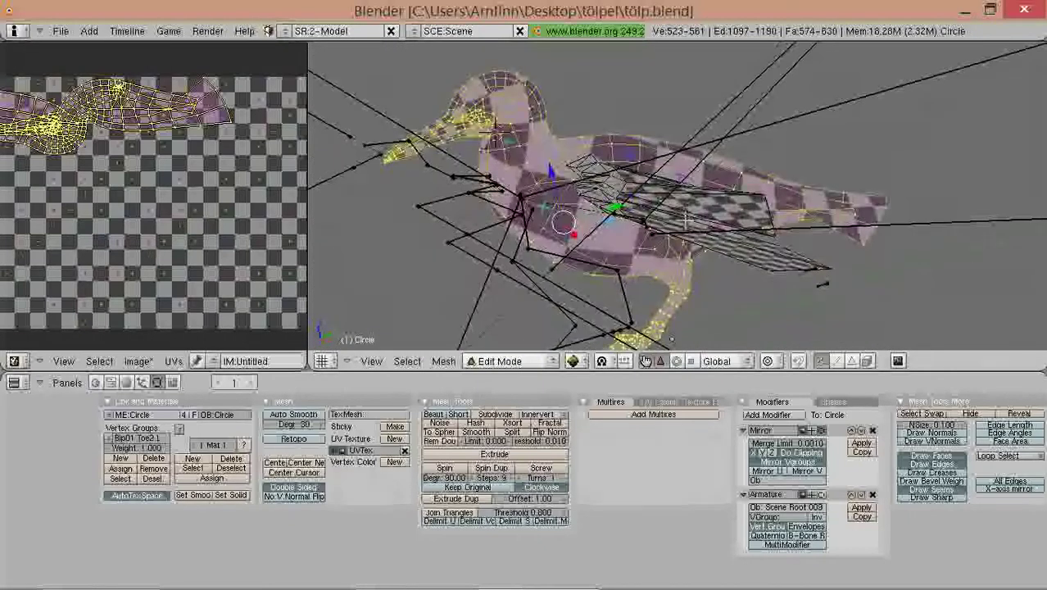
# Step: Select the entire bird mesh, including the wing, and unwrap it again with the Unwrap method
pyautogui.scroll(-2, 686, 217)
pyautogui.press('a')
pyautogui.scroll(2, 686, 217)
pyautogui.press('a')
pyautogui.moveTo(686, 217); pyautogui.dragTo(632, 232, button='middle')
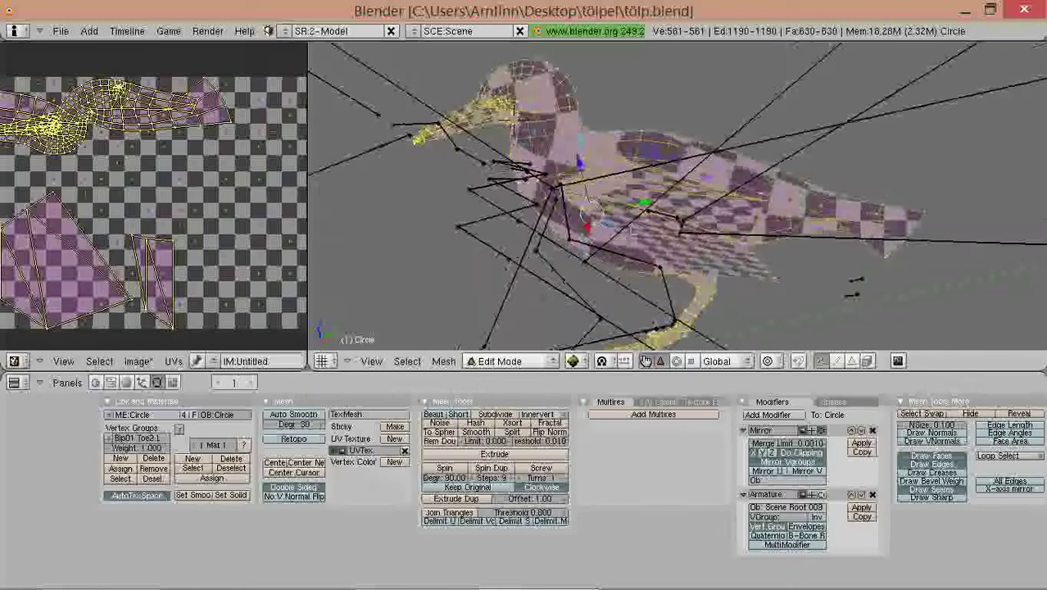
pyautogui.press('u')
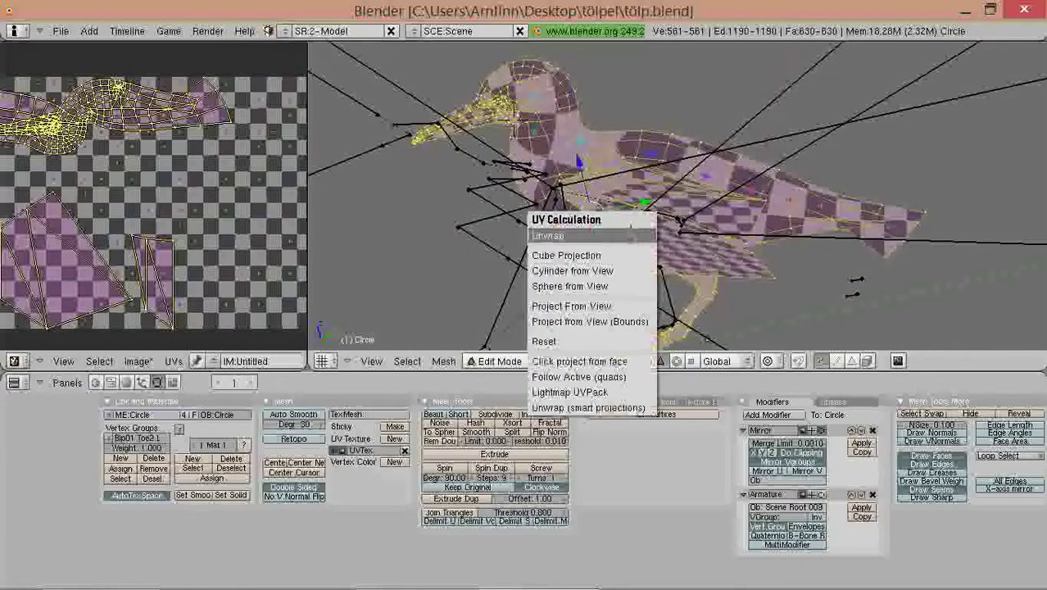
pyautogui.click(573, 235)
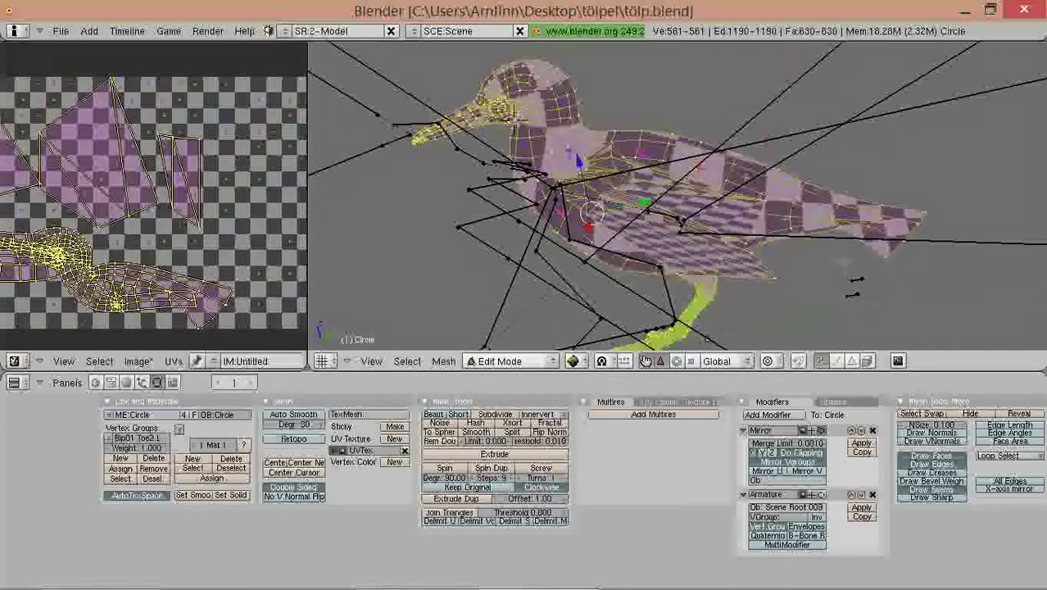
# Step: Examine the test grid on the bird's body, wing and leg from several sides for distortion
pyautogui.moveTo(515, 120); pyautogui.dragTo(550, 100, button='middle')
pyautogui.press('a')
pyautogui.moveTo(565, 270); pyautogui.dragTo(642, 205, button='middle')
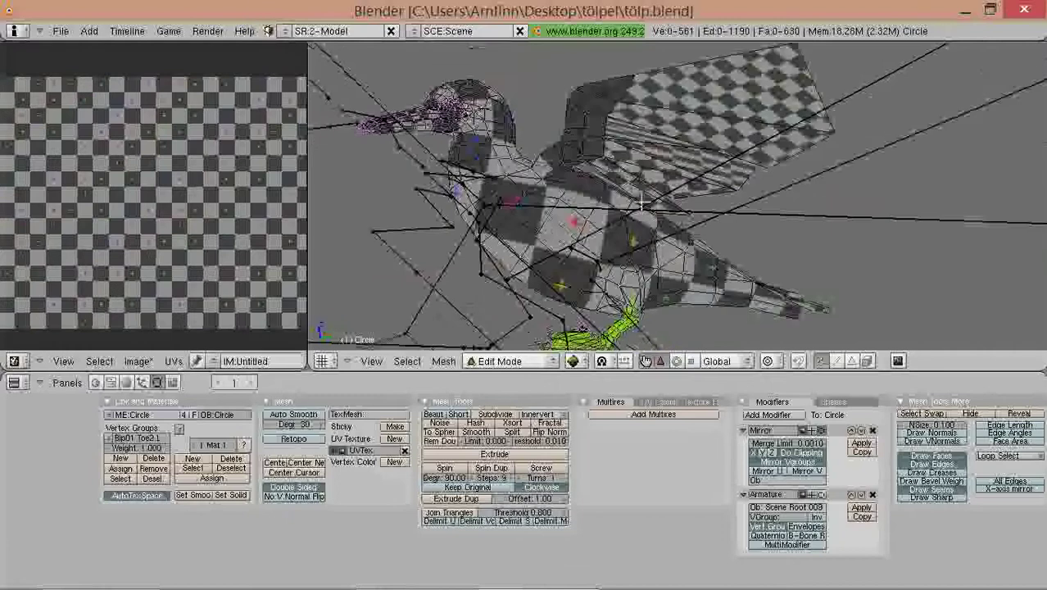
pyautogui.keyDown('shift'); pyautogui.moveTo(409, 286); pyautogui.dragTo(501, 217, button='middle'); pyautogui.keyUp('shift')
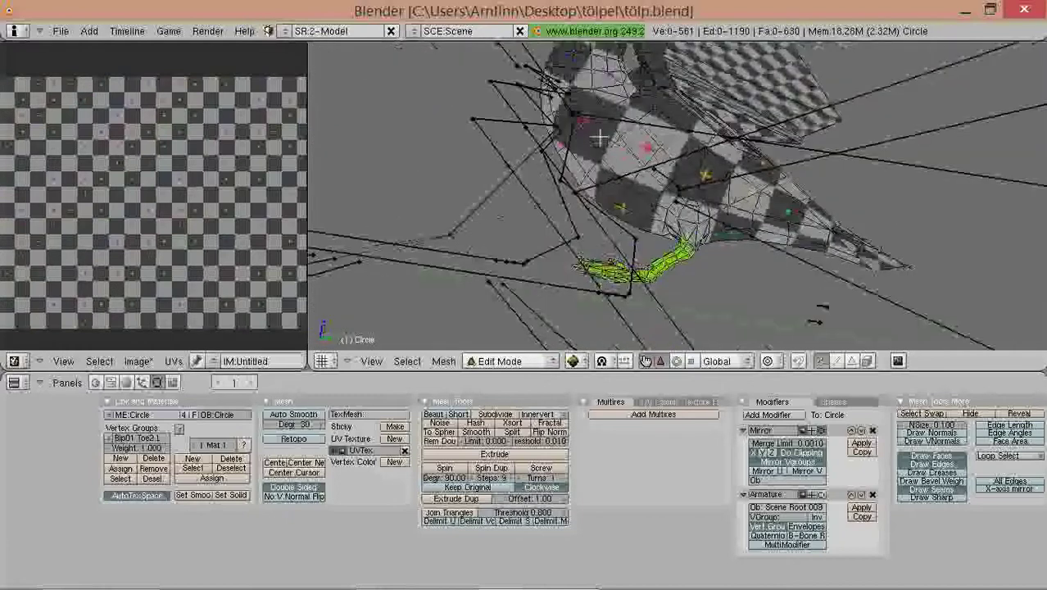
pyautogui.moveTo(600, 139); pyautogui.dragTo(745, 178, button='middle')
pyautogui.scroll(4, 701, 284)
pyautogui.press('a')
pyautogui.keyDown('shift'); pyautogui.moveTo(621, 163); pyautogui.dragTo(672, 173, button='middle'); pyautogui.keyUp('shift')
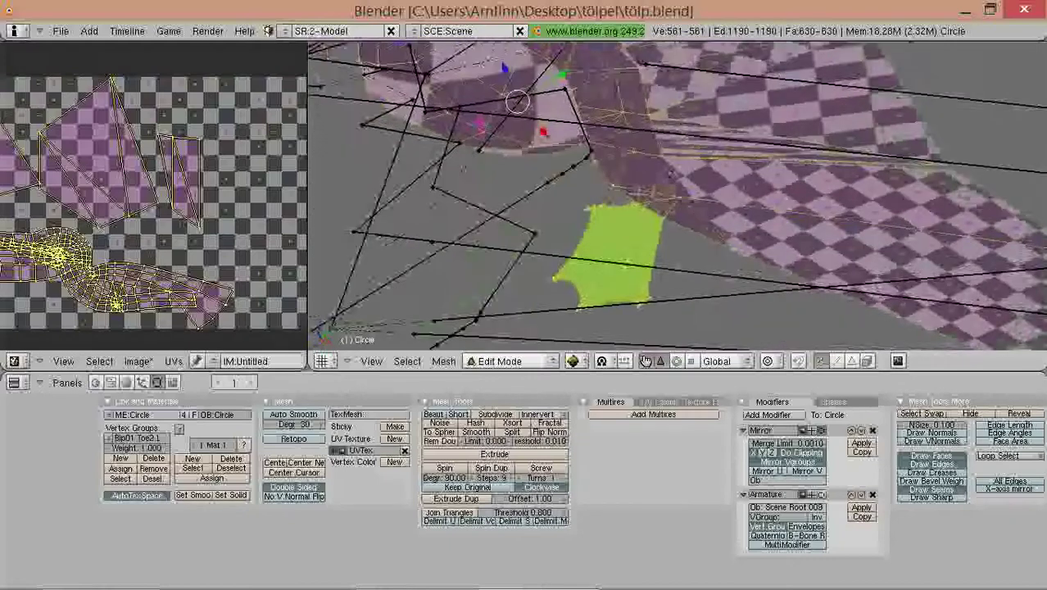
pyautogui.moveTo(688, 234); pyautogui.dragTo(680, 226, button='middle')
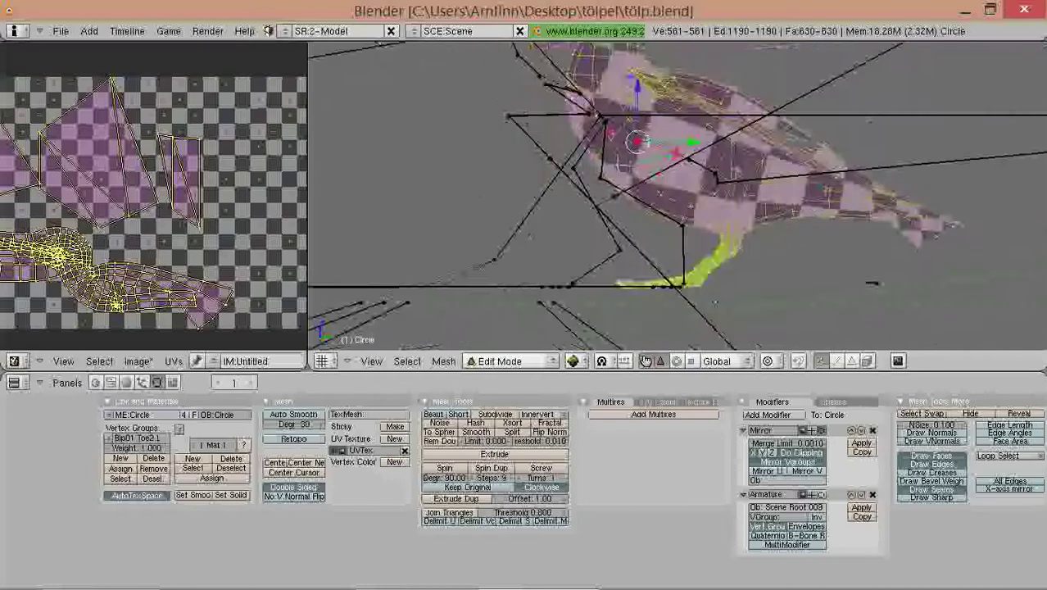
pyautogui.moveTo(715, 301); pyautogui.dragTo(623, 314, button='middle')
pyautogui.scroll(5, 623, 314)
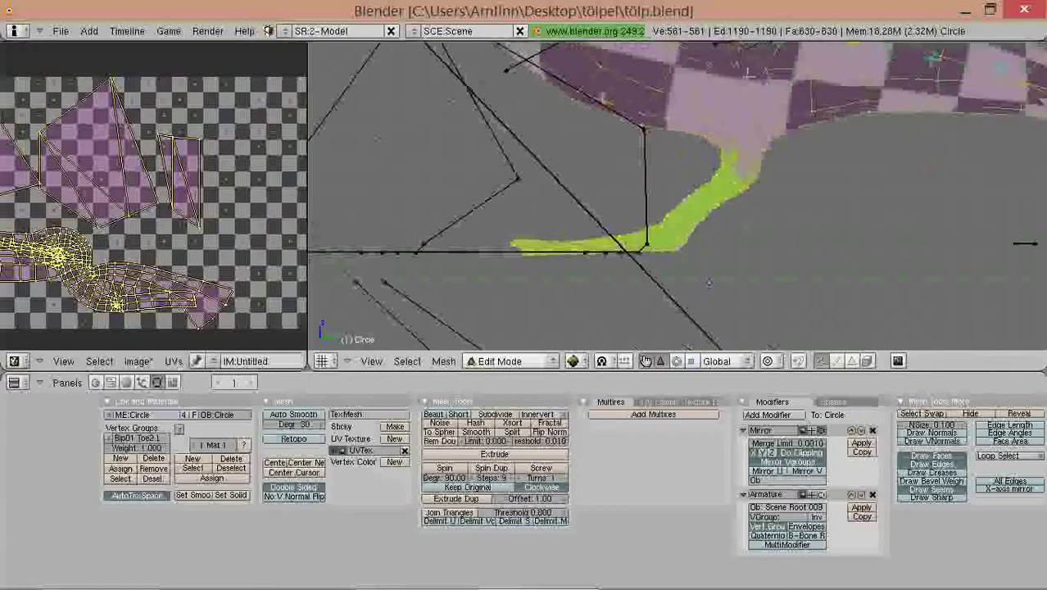
pyautogui.moveTo(703, 316); pyautogui.dragTo(727, 218, button='middle')
pyautogui.keyDown('shift'); pyautogui.moveTo(721, 174); pyautogui.dragTo(640, 299, button='middle'); pyautogui.keyUp('shift')
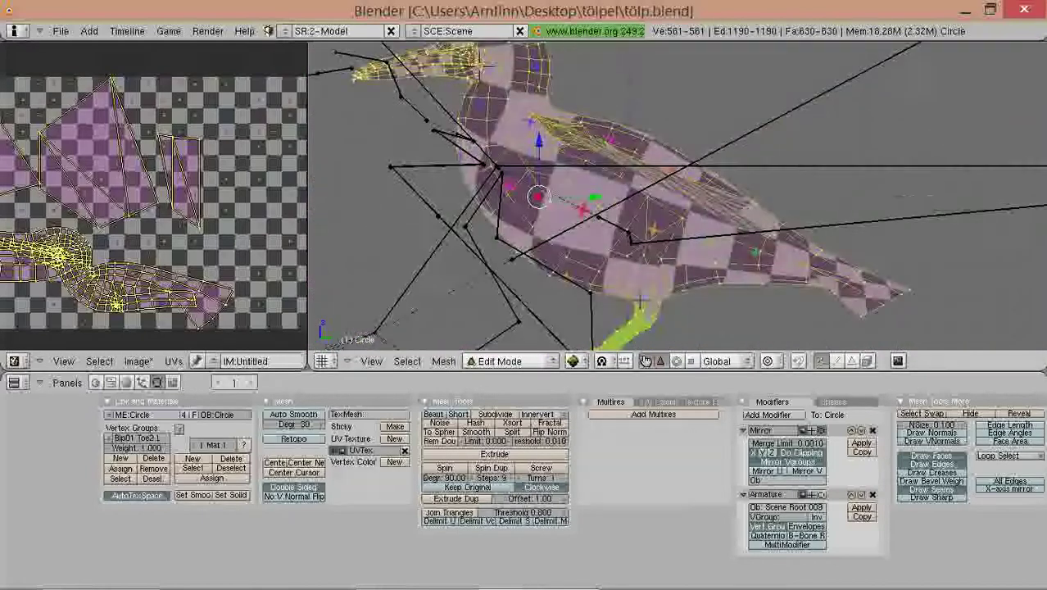
# Step: Select all body geometry connected to a vertex at the head and hide it, leaving only the leg
pyautogui.scroll(-1, 639, 299)
pyautogui.rightClick(494, 119)
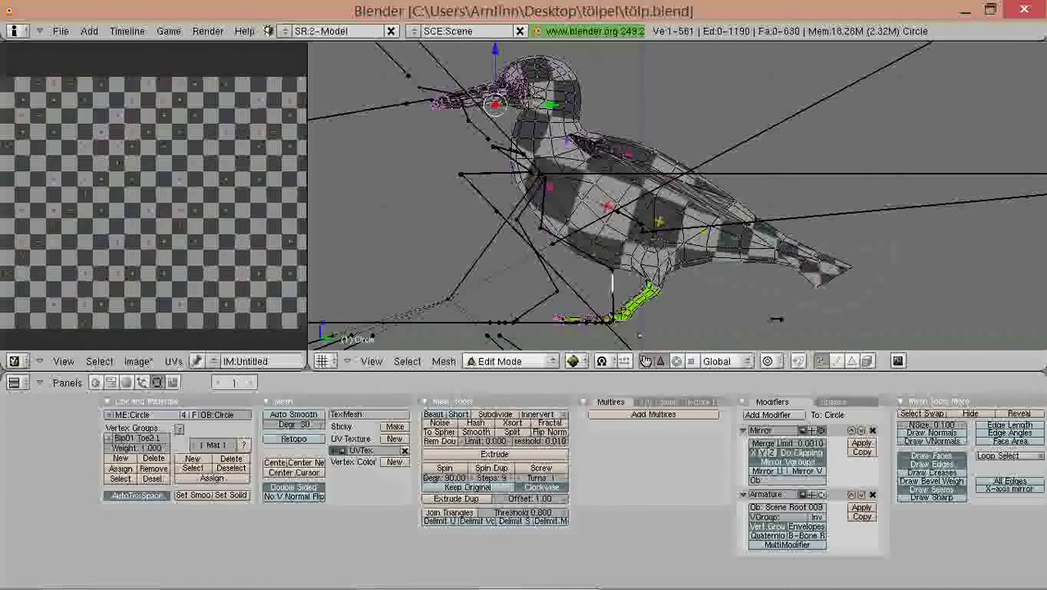
pyautogui.hotkey('ctrl', 'l')
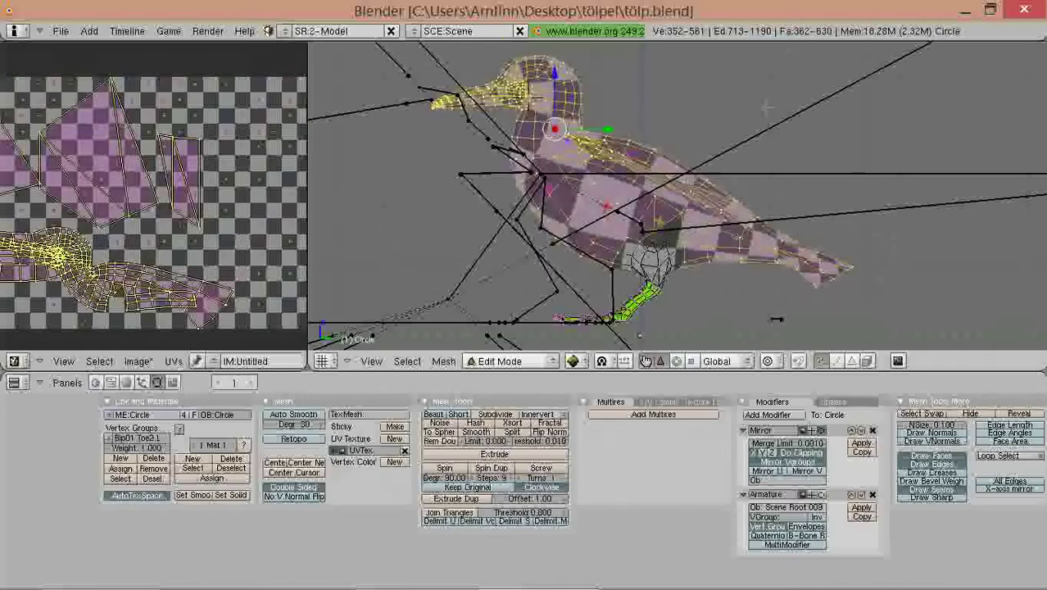
pyautogui.press('h')
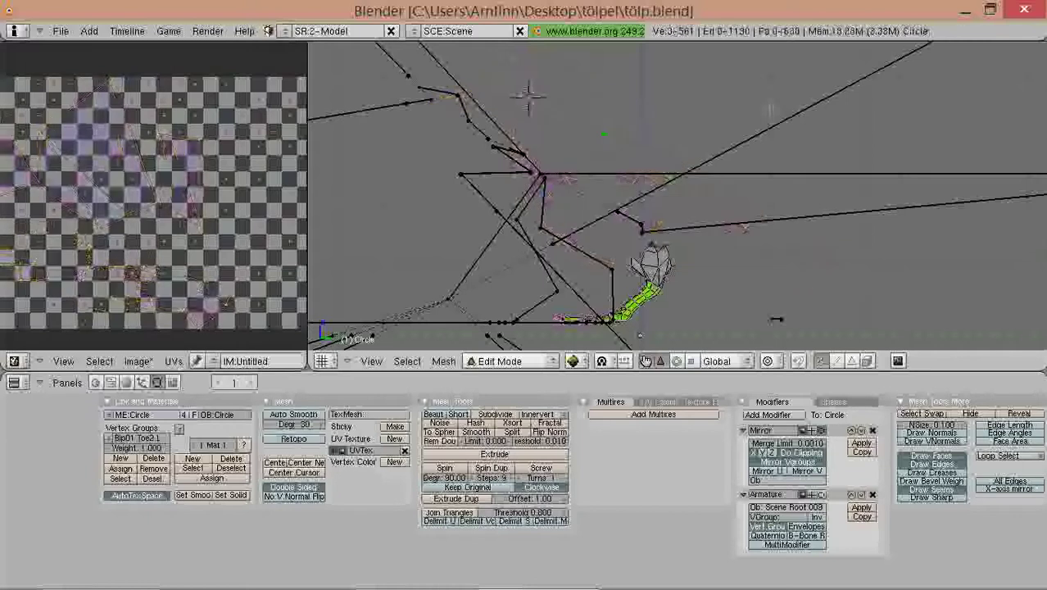
# Step: Examine the isolated leg and the mesh of its webbed foot up close
pyautogui.keyDown('shift'); pyautogui.moveTo(655, 245); pyautogui.dragTo(682, 155, button='middle'); pyautogui.keyUp('shift')
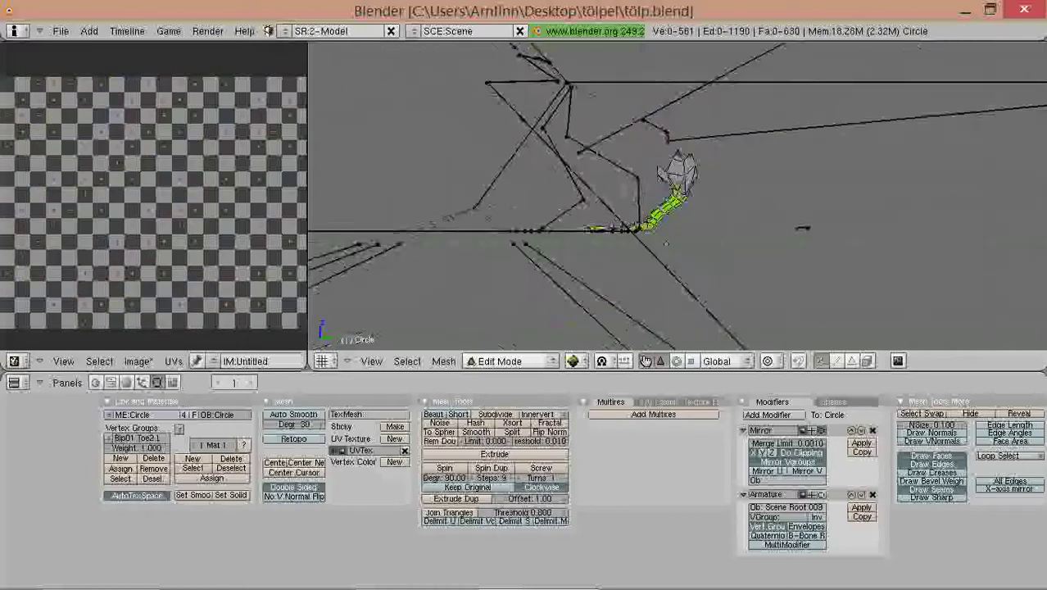
pyautogui.press('KP_1')
pyautogui.scroll(1, 711, 257)
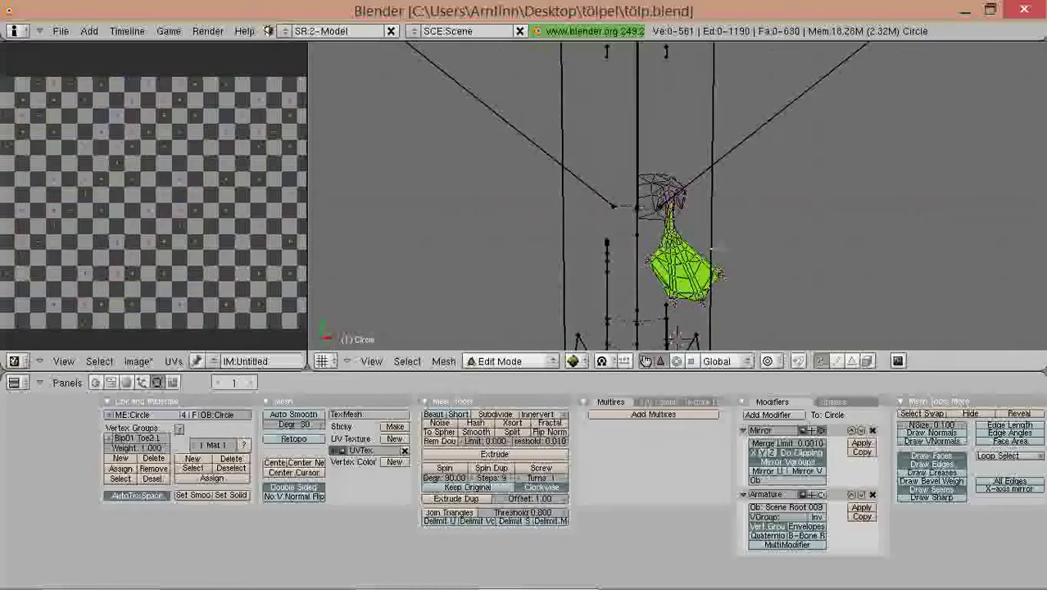
pyautogui.keyDown('shift'); pyautogui.moveTo(729, 255); pyautogui.dragTo(701, 243, button='middle'); pyautogui.keyUp('shift')
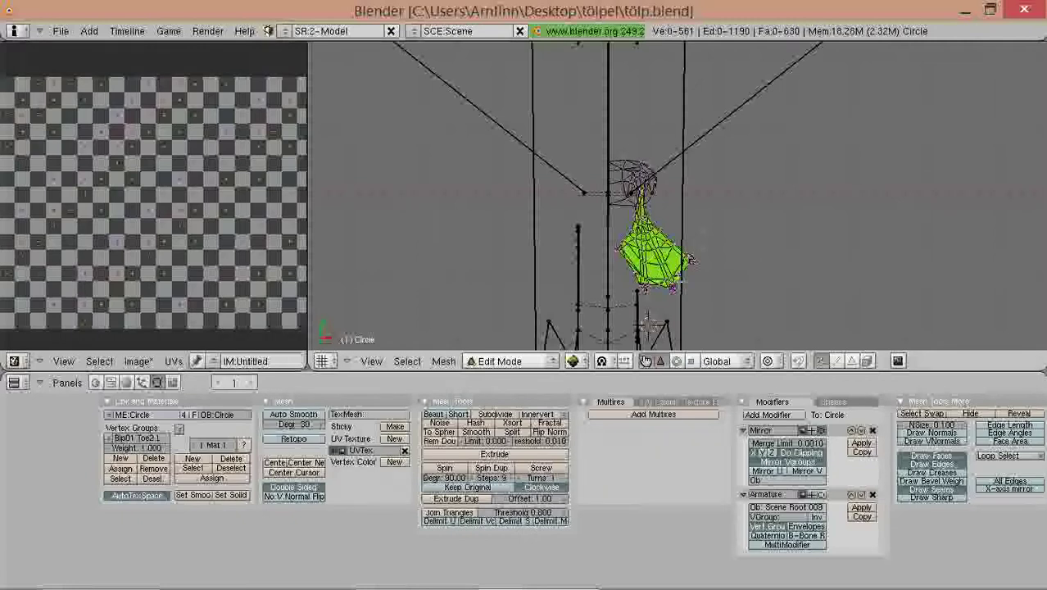
pyautogui.keyDown('shift'); pyautogui.moveTo(665, 276); pyautogui.dragTo(677, 237, button='middle'); pyautogui.keyUp('shift')
pyautogui.scroll(5, 686, 253)
pyautogui.moveTo(728, 262)
pyautogui.keyDown('shift'); pyautogui.mouseDown(button='middle')
pyautogui.moveTo(720, 154)
pyautogui.moveTo(733, 244)
pyautogui.mouseUp(button='middle'); pyautogui.keyUp('shift')
pyautogui.scroll(3, 725, 160)
pyautogui.scroll(-1, 737, 233)
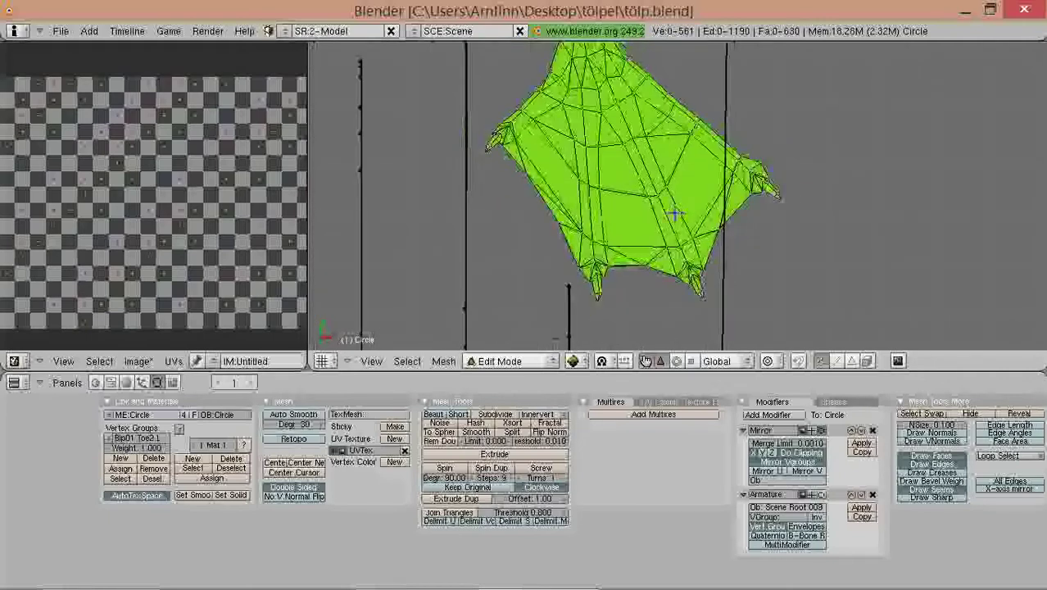
pyautogui.moveTo(674, 215); pyautogui.dragTo(673, 213, button='middle')
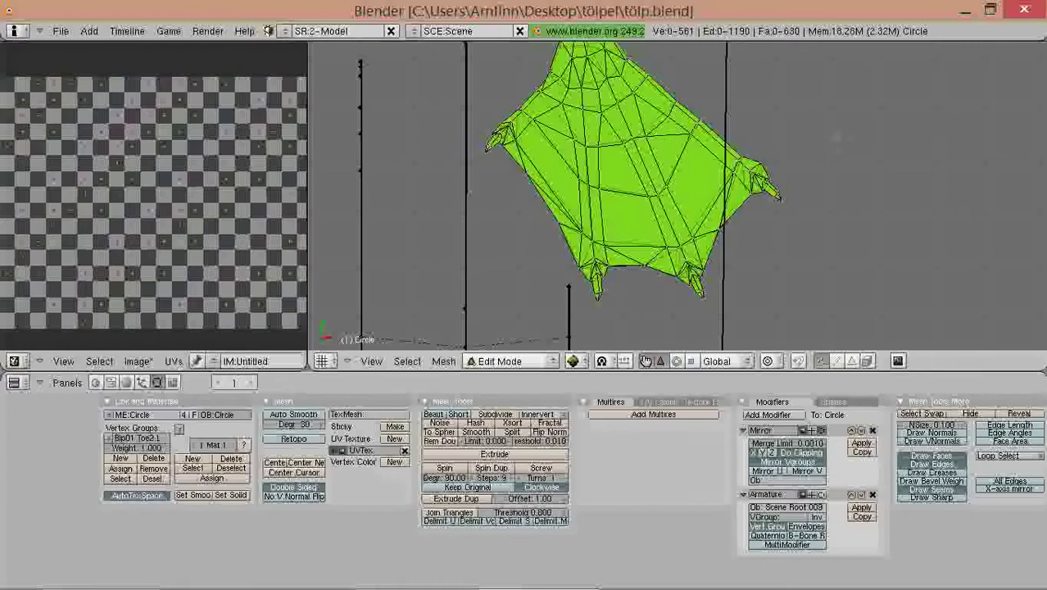
# Step: Select all connected leg geometry, including the foot, and unwrap it on its own with the Unwrap method
pyautogui.keyDown('shift'); pyautogui.moveTo(646, 136); pyautogui.dragTo(721, 167, button='middle'); pyautogui.keyUp('shift')
pyautogui.scroll(-2, 695, 148)
pyautogui.press('l')
pyautogui.scroll(-1, 696, 173)
pyautogui.press('u')
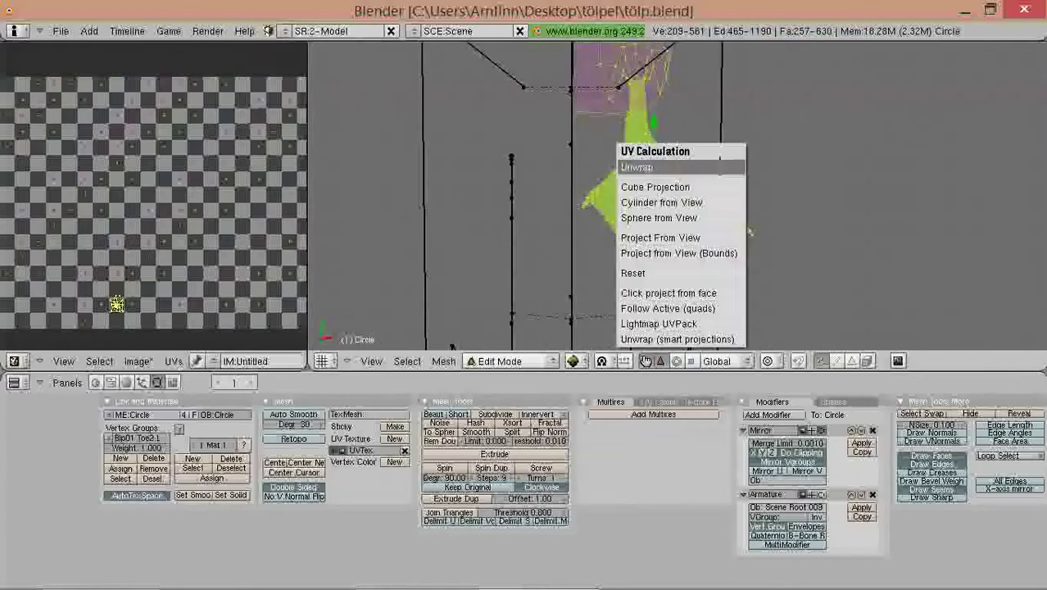
pyautogui.click(720, 167)
# Step: Examine the leg's UV layout and the test grid on the foot, lower leg and thigh for distortion
pyautogui.scroll(-4, 2, 275)
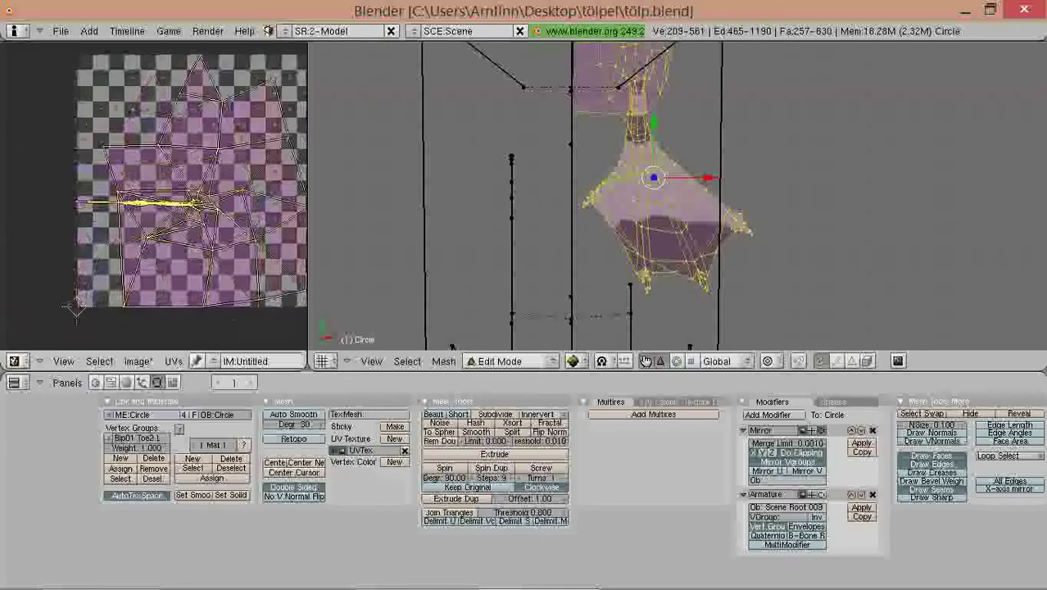
pyautogui.scroll(3, 139, 235)
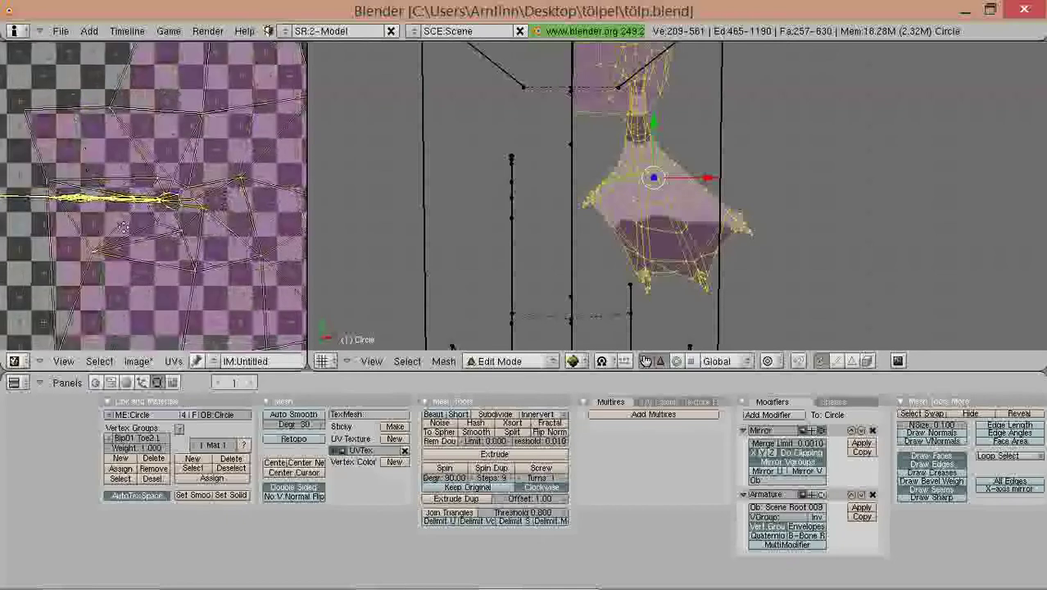
pyautogui.moveTo(772, 227); pyautogui.dragTo(773, 235, button='middle')
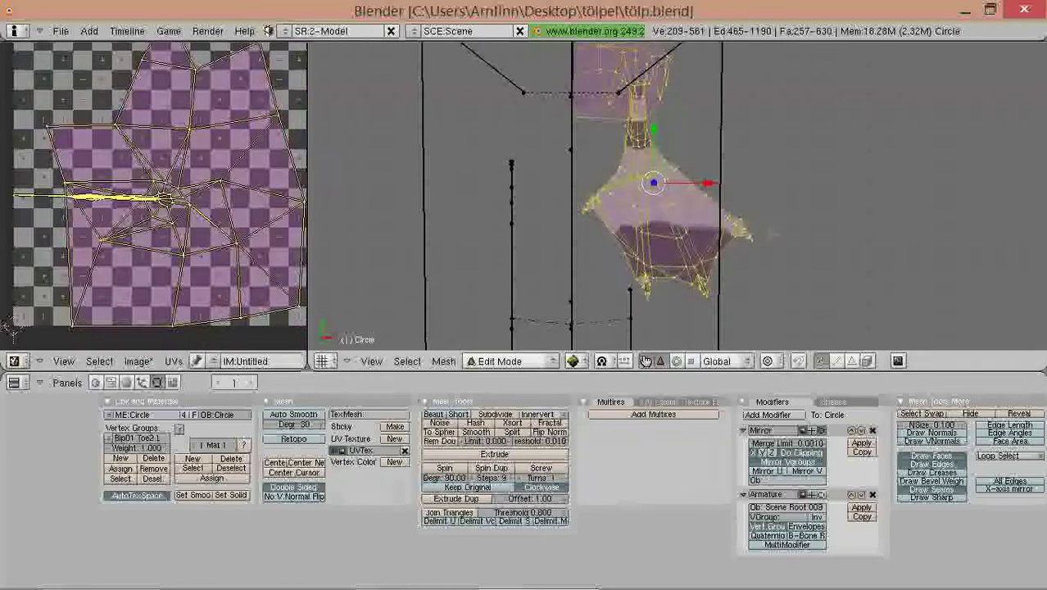
pyautogui.moveTo(657, 211); pyautogui.dragTo(641, 134, button='middle')
pyautogui.scroll(-1, 664, 207)
pyautogui.scroll(1, 654, 149)
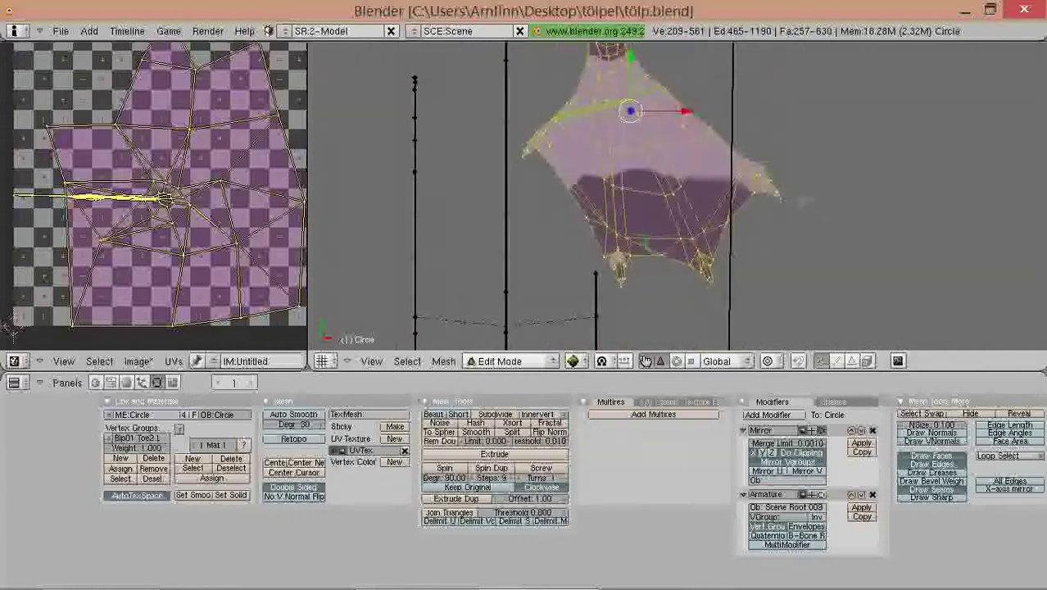
pyautogui.moveTo(652, 182); pyautogui.dragTo(646, 157, button='middle')
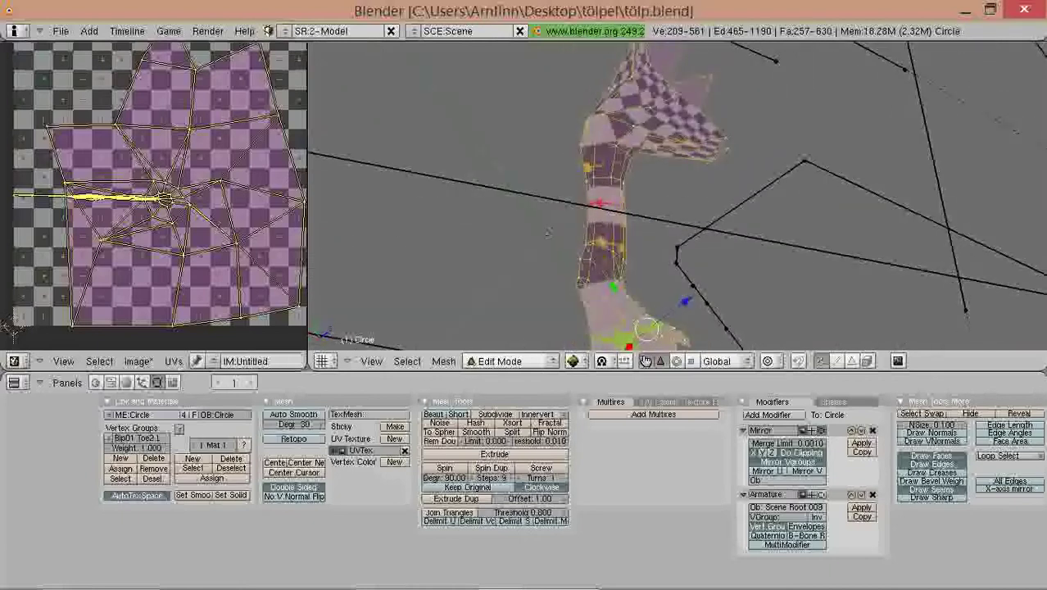
# Step: Select a line of vertices along the leg from the thigh down to the foot and apply Clear Seam
pyautogui.rightClick(678, 95)
pyautogui.moveTo(678, 95); pyautogui.dragTo(700, 108, button='middle')
pyautogui.keyDown('shift'); pyautogui.rightClick(690, 122); pyautogui.keyUp('shift')
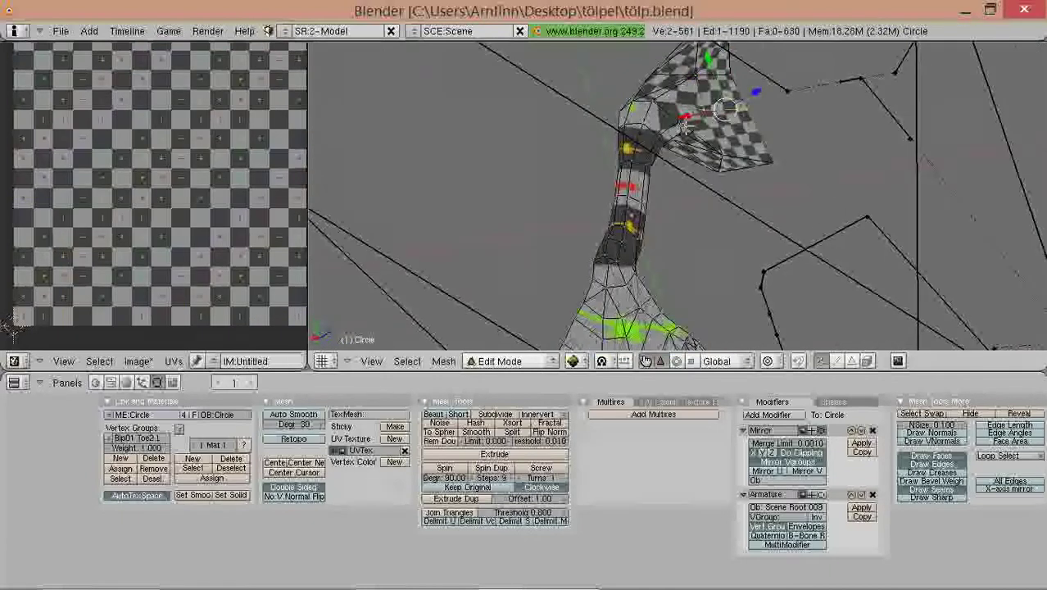
pyautogui.moveTo(503, 208); pyautogui.dragTo(542, 86, button='middle')
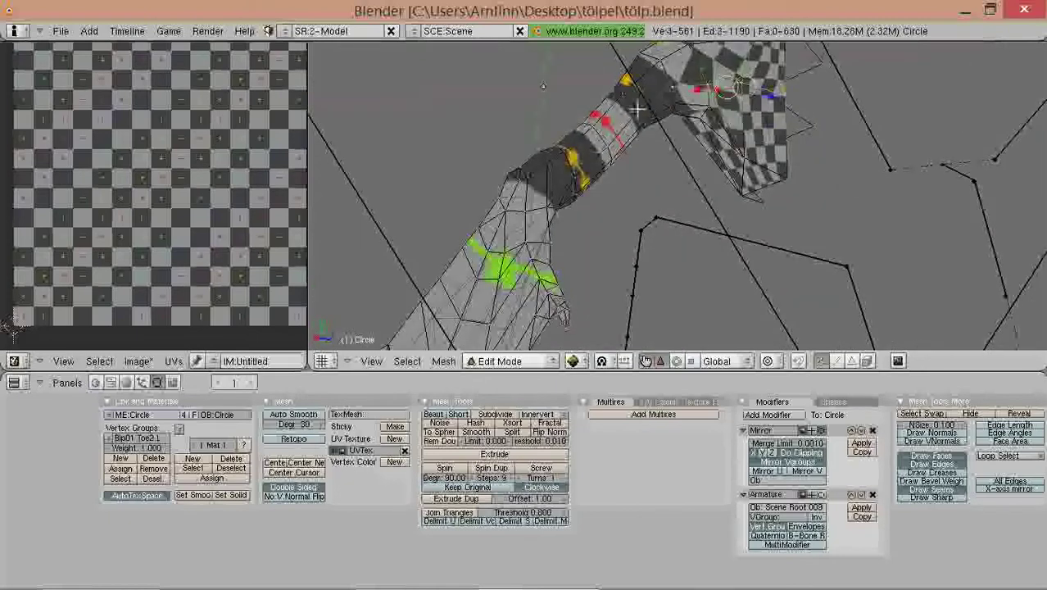
pyautogui.moveTo(604, 170); pyautogui.dragTo(547, 171, button='middle')
pyautogui.keyDown('shift'); pyautogui.rightClick(526, 177); pyautogui.keyUp('shift')
pyautogui.keyDown('shift'); pyautogui.rightClick(635, 56); pyautogui.keyUp('shift')
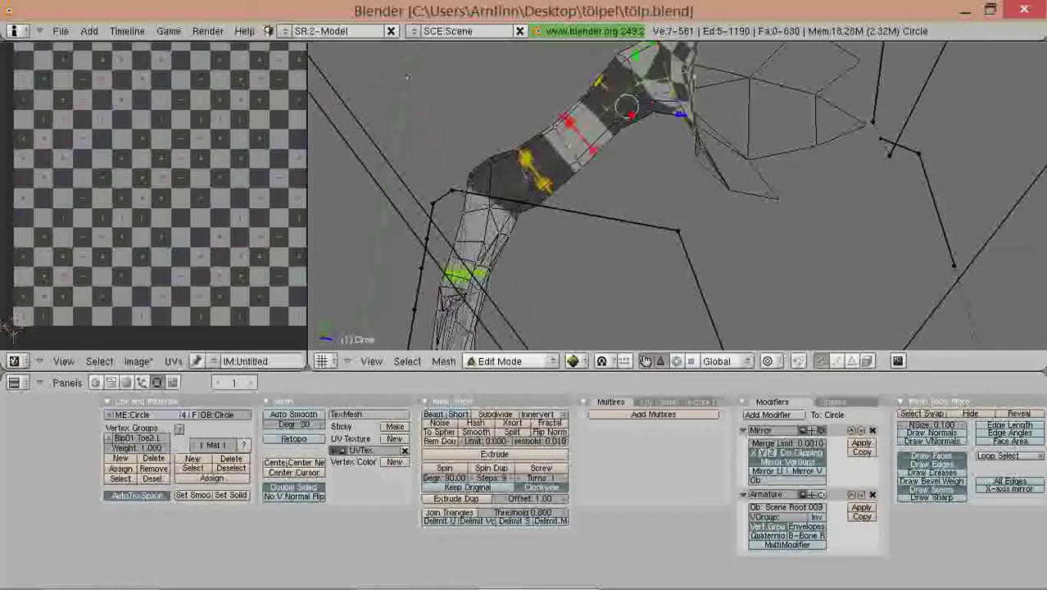
pyautogui.keyDown('shift'); pyautogui.rightClick(491, 198); pyautogui.keyUp('shift')
pyautogui.keyDown('shift'); pyautogui.rightClick(463, 231); pyautogui.keyUp('shift')
pyautogui.moveTo(463, 231); pyautogui.dragTo(519, 254, button='middle')
pyautogui.hotkey('ctrl', 'e')
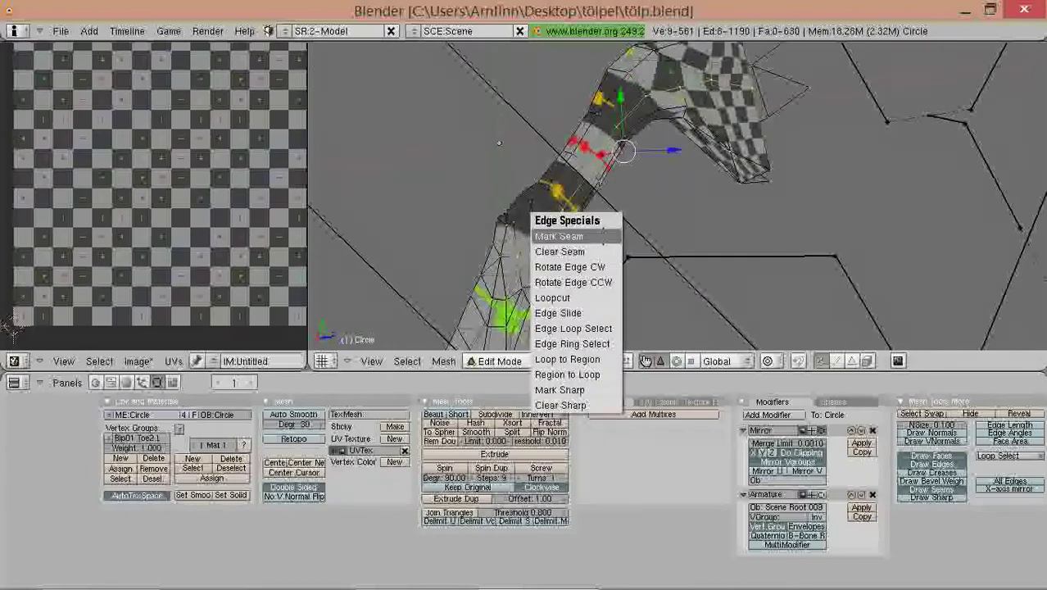
pyautogui.click(600, 252)
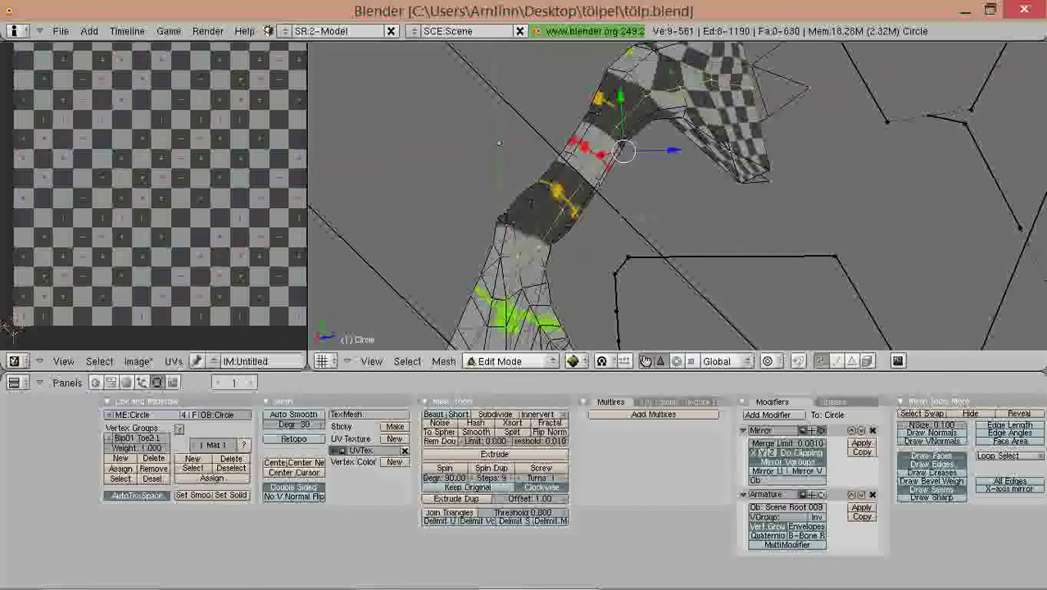
# Step: Mark the selected line of edges along the leg as a seam
pyautogui.moveTo(499, 143); pyautogui.dragTo(418, 179, button='middle')
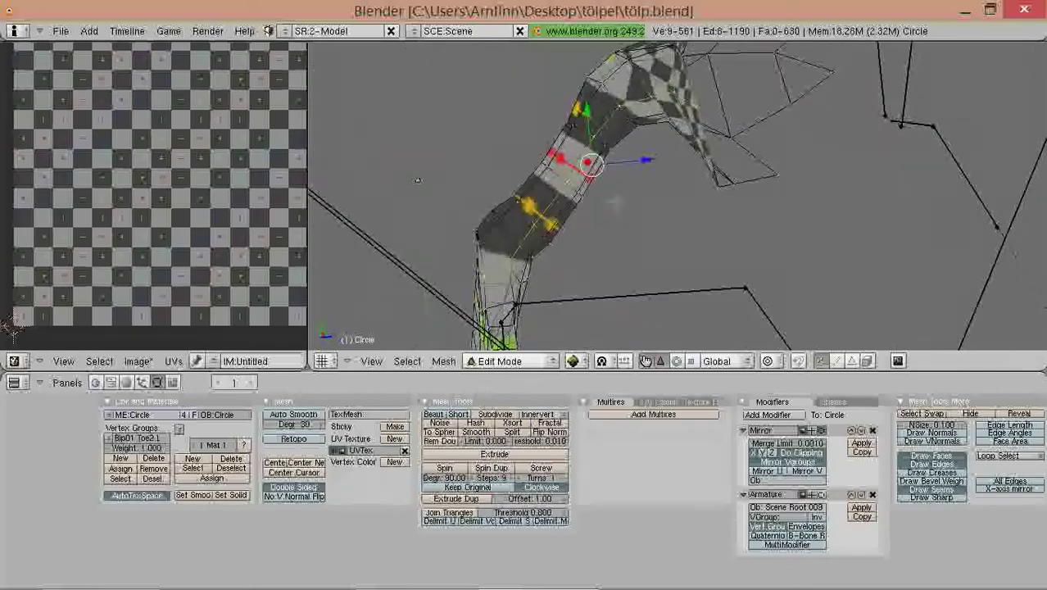
pyautogui.hotkey('ctrl', 'e')
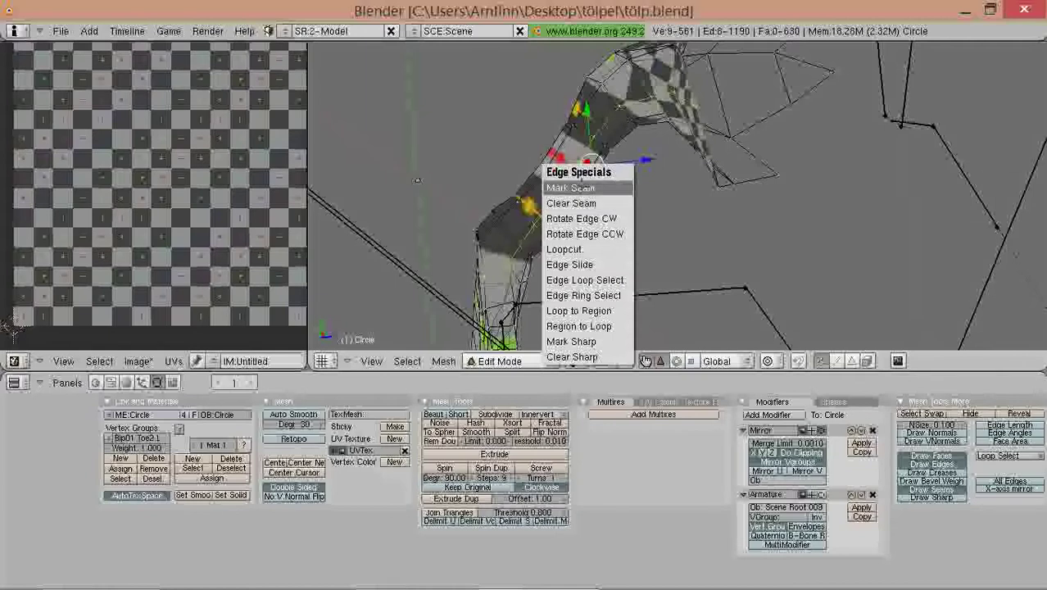
pyautogui.click(582, 187)
# Step: Select the whole leg with its foot and unwrap it again using the new seam
pyautogui.moveTo(660, 233); pyautogui.dragTo(702, 205, button='middle')
pyautogui.moveTo(475, 169); pyautogui.dragTo(588, 163, button='middle')
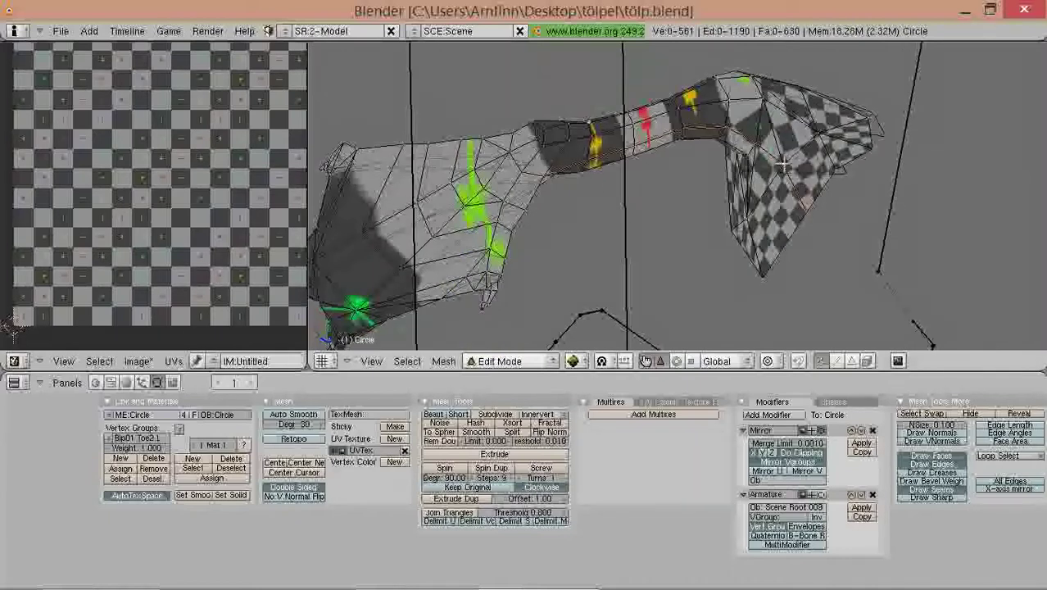
pyautogui.moveTo(757, 159); pyautogui.dragTo(499, 172, button='middle')
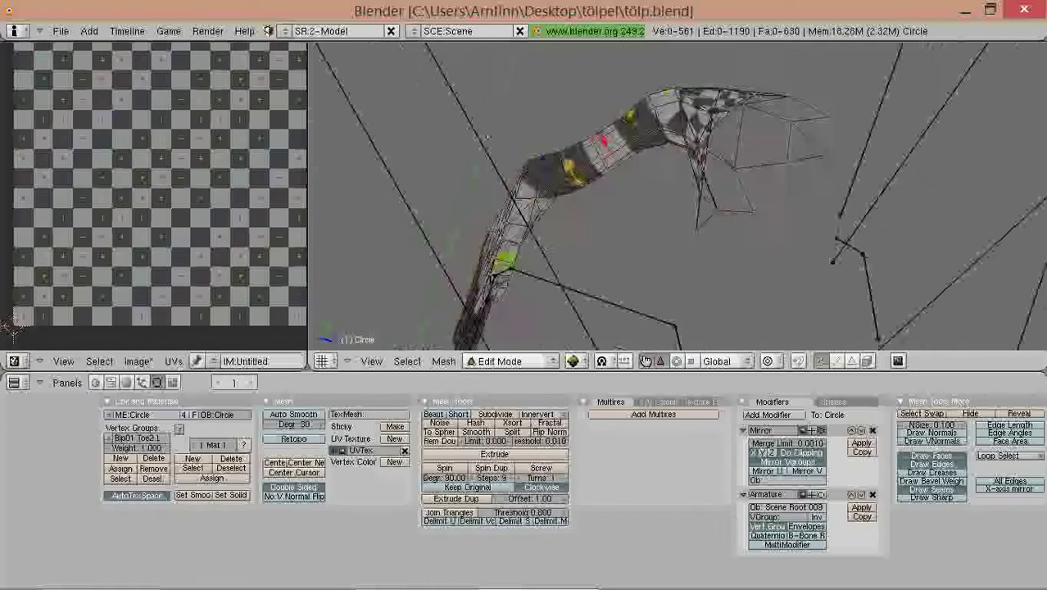
pyautogui.press('l')
pyautogui.moveTo(791, 253); pyautogui.dragTo(823, 259, button='middle')
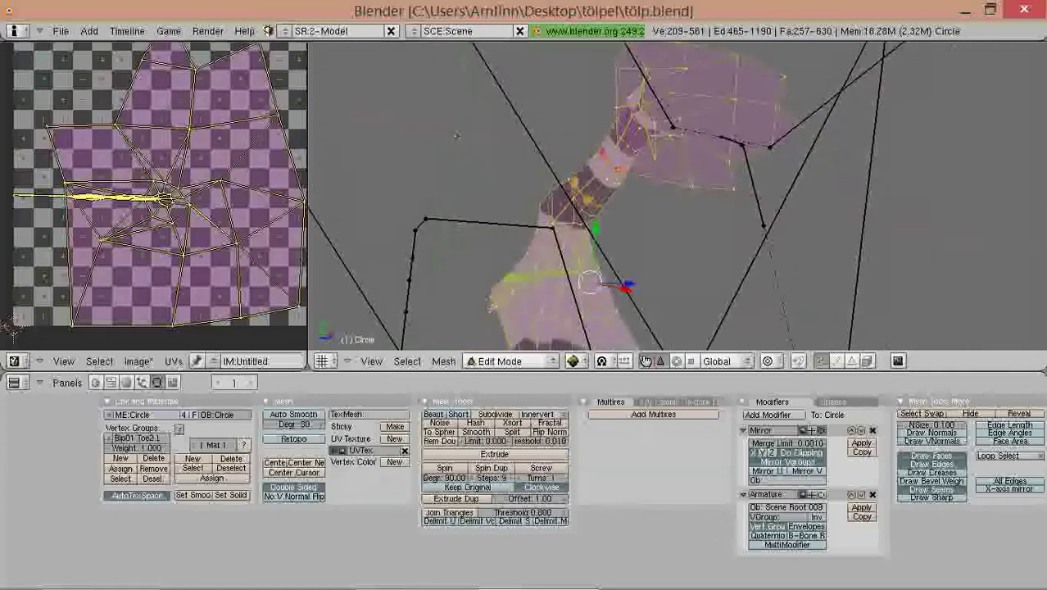
pyautogui.press('u')
pyautogui.press('Return')
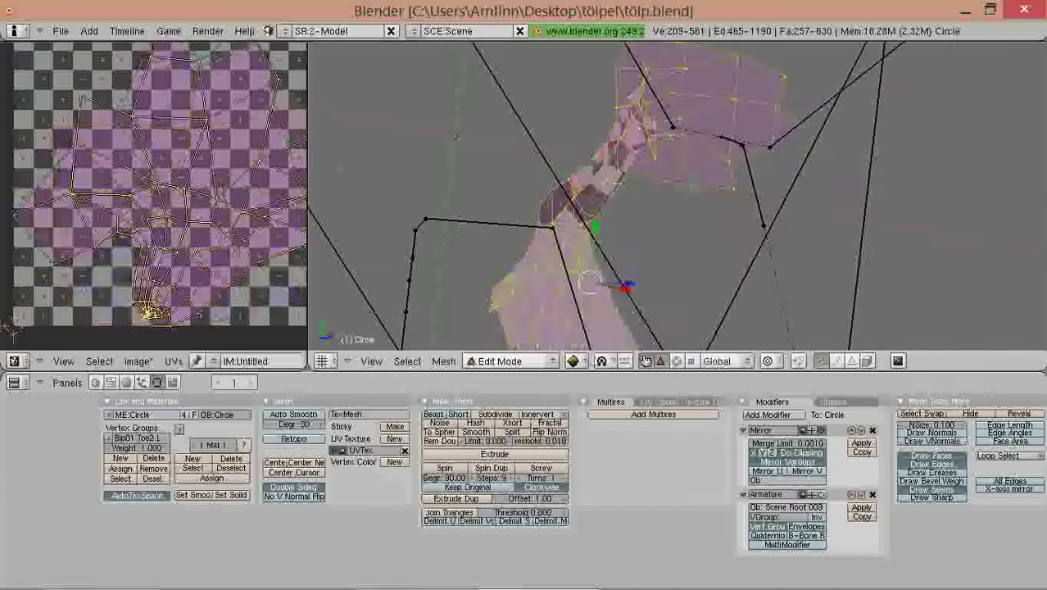
# Step: Compare the leg's new UV layout with the test grid on the leg, checking for uneven squares
pyautogui.scroll(-2, 180, 229)
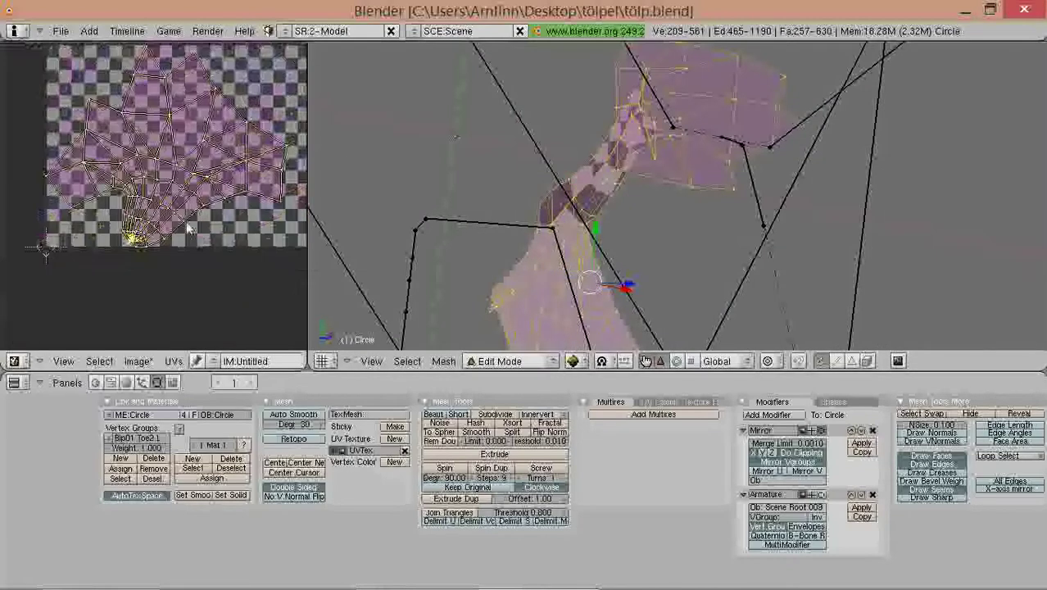
pyautogui.moveTo(187, 228); pyautogui.dragTo(207, 183, button='middle')
pyautogui.scroll(1, 207, 183)
pyautogui.moveTo(565, 243); pyautogui.dragTo(663, 237, button='middle')
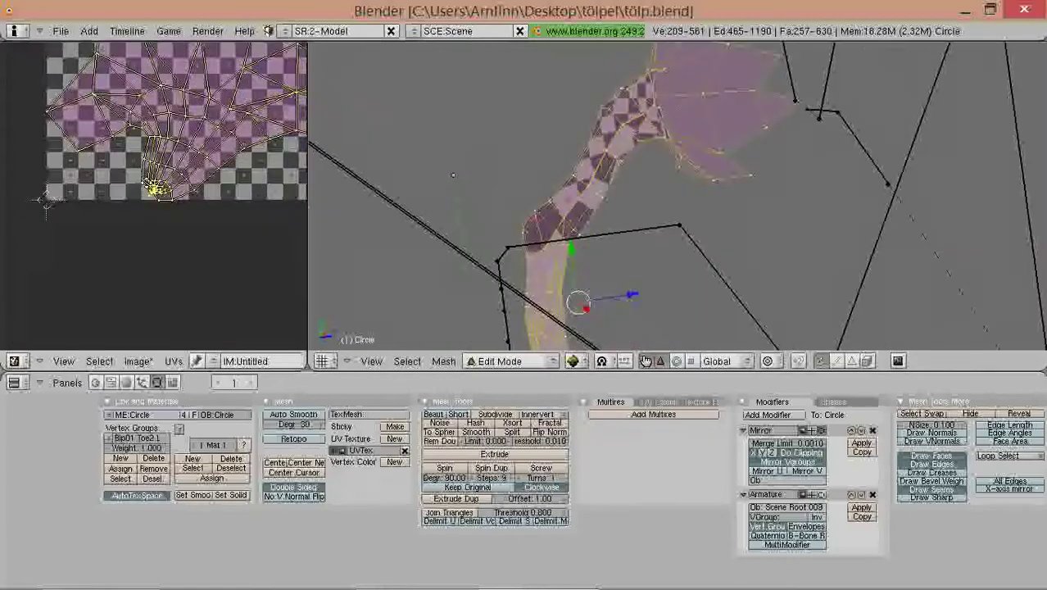
pyautogui.scroll(2, 121, 178)
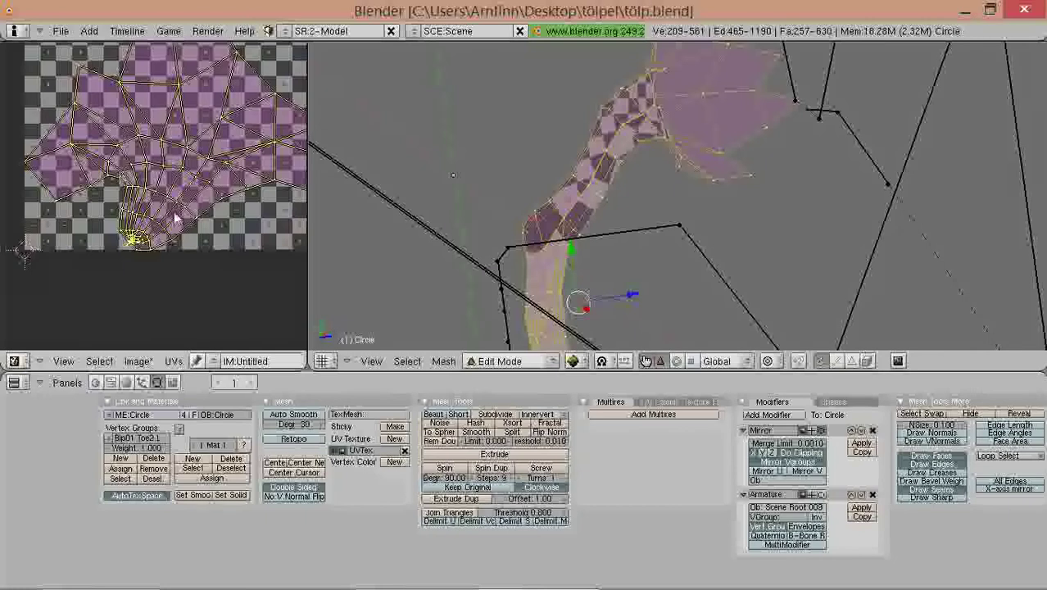
pyautogui.scroll(2, 184, 229)
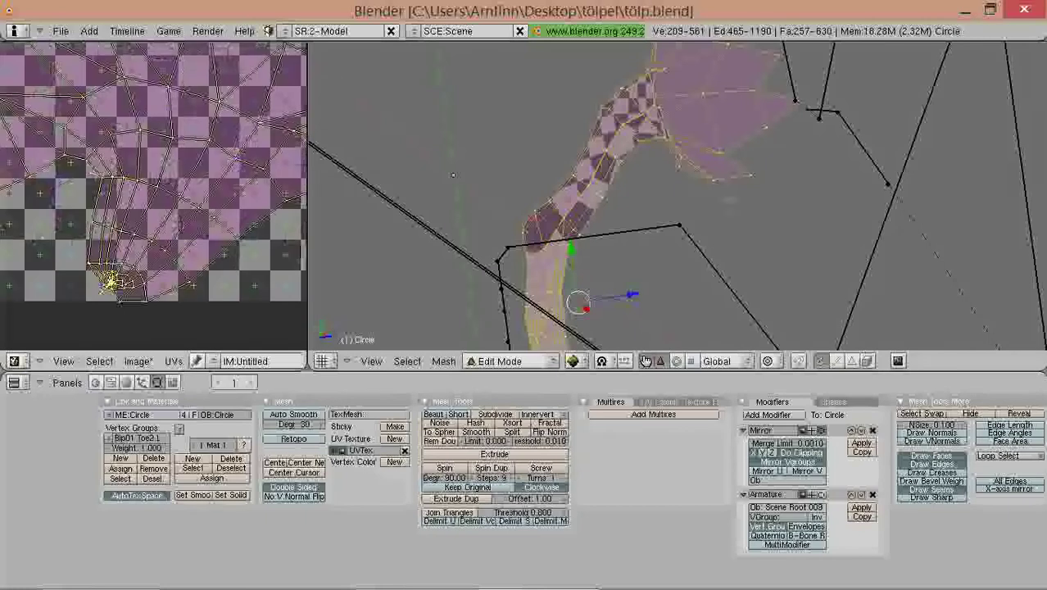
# Step: Examine the webbed foot and its UV layout from several sides, checking how the texture squares are distributed over the foot
pyautogui.moveTo(728, 199); pyautogui.dragTo(483, 106, button='middle')
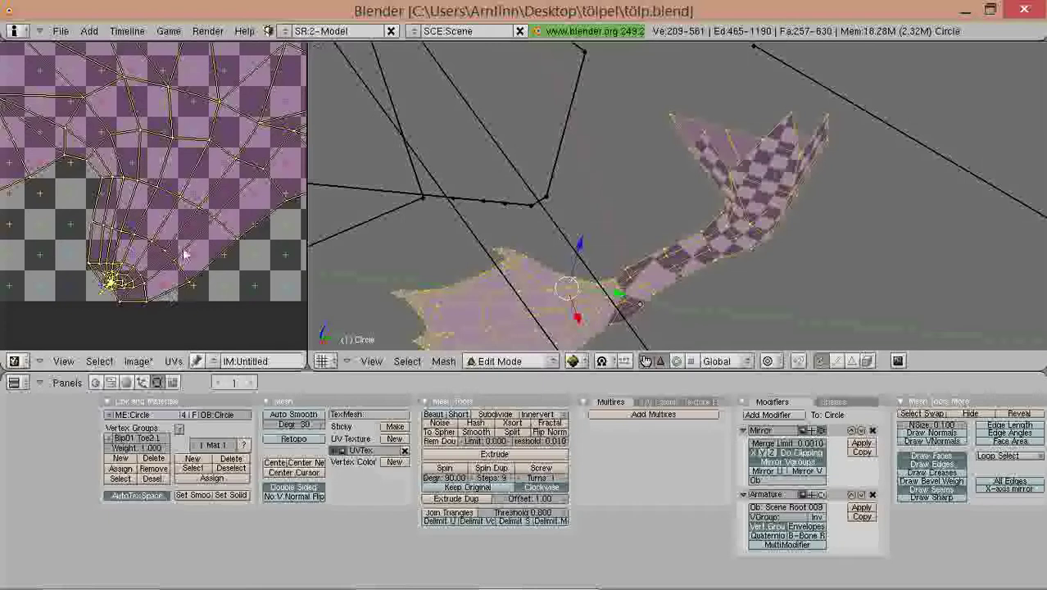
pyautogui.moveTo(184, 254); pyautogui.dragTo(166, 198, button='middle')
pyautogui.moveTo(687, 216); pyautogui.dragTo(684, 193, button='middle')
pyautogui.press('KP_7')
pyautogui.scroll(1, 684, 194)
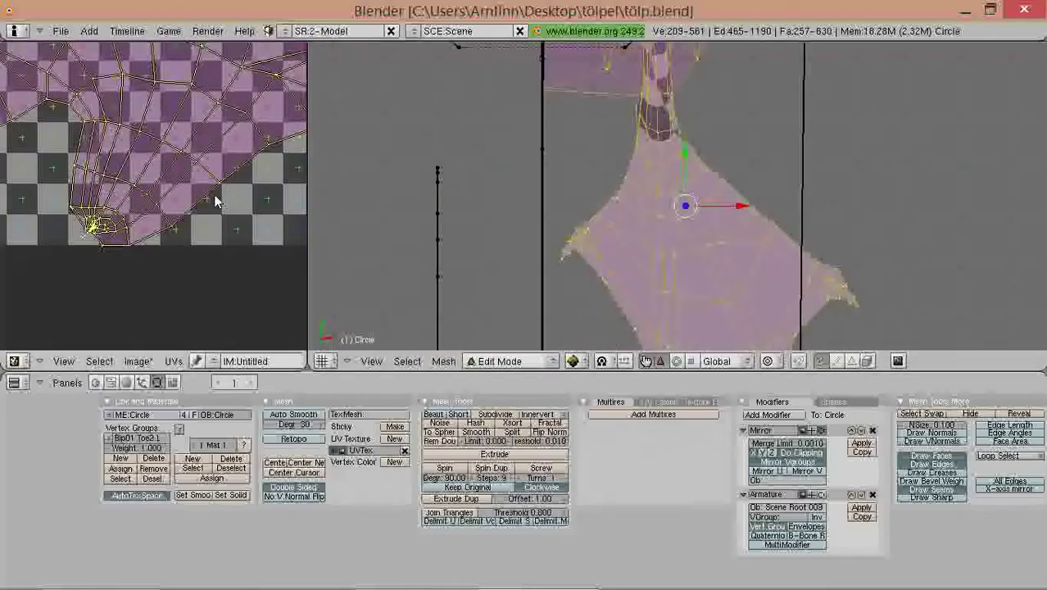
pyautogui.scroll(3, 94, 282)
pyautogui.moveTo(95, 283); pyautogui.dragTo(213, 251, button='middle')
pyautogui.scroll(3, 188, 239)
pyautogui.keyDown('shift'); pyautogui.moveTo(727, 263); pyautogui.dragTo(630, 186, button='middle'); pyautogui.keyUp('shift')
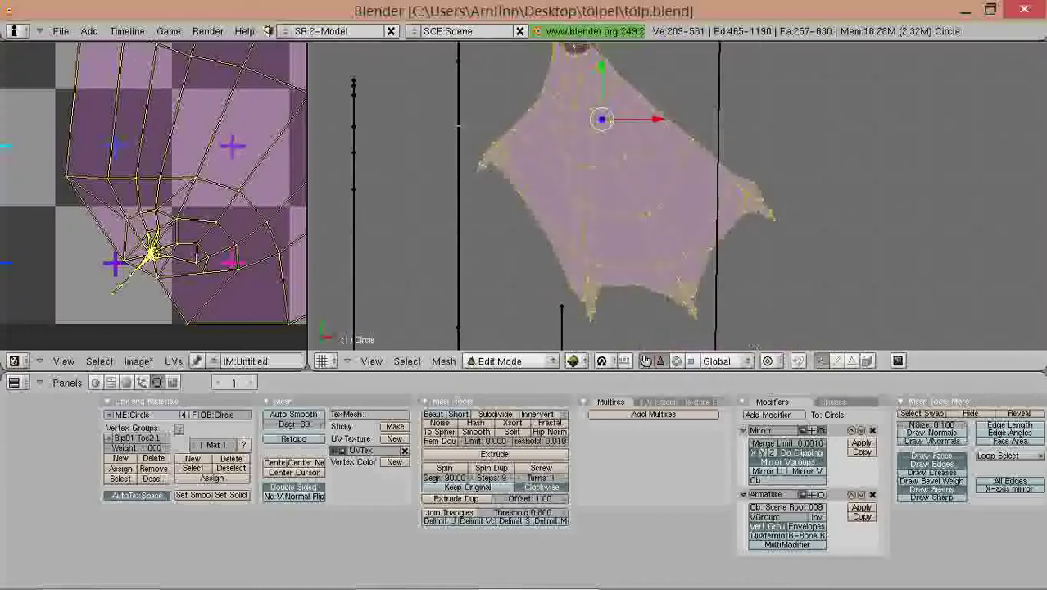
pyautogui.keyDown('shift'); pyautogui.moveTo(754, 347); pyautogui.dragTo(846, 462, button='middle'); pyautogui.keyUp('shift')
pyautogui.moveTo(347, 139); pyautogui.dragTo(636, 101, button='middle')
pyautogui.scroll(2, 639, 102)
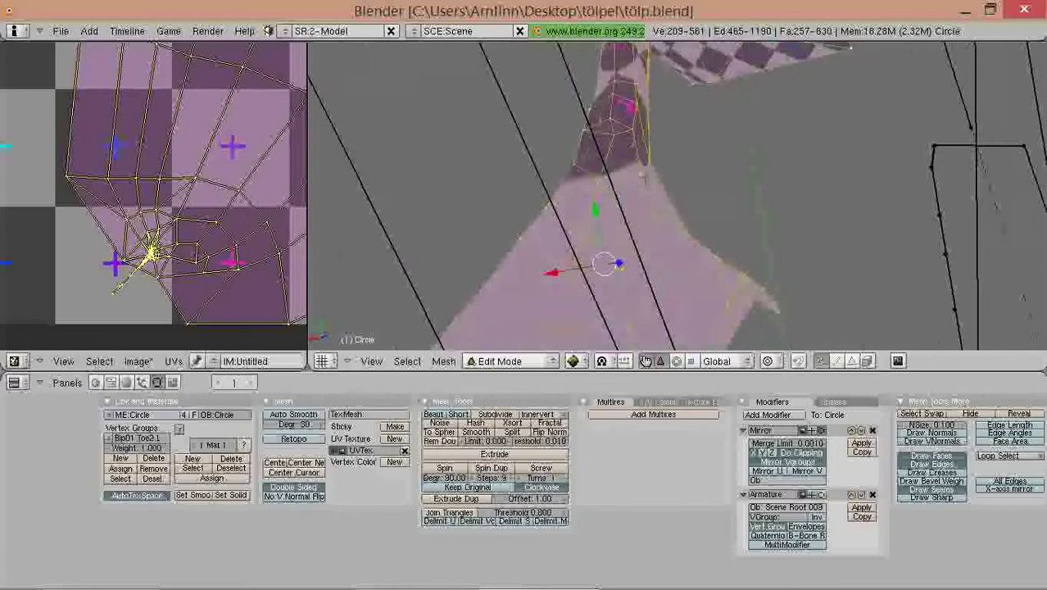
# Step: Select the line of vertices along the foot's side edge from the ankle down to the first toe
pyautogui.rightClick(643, 176)
pyautogui.moveTo(643, 176); pyautogui.dragTo(790, 184, button='middle')
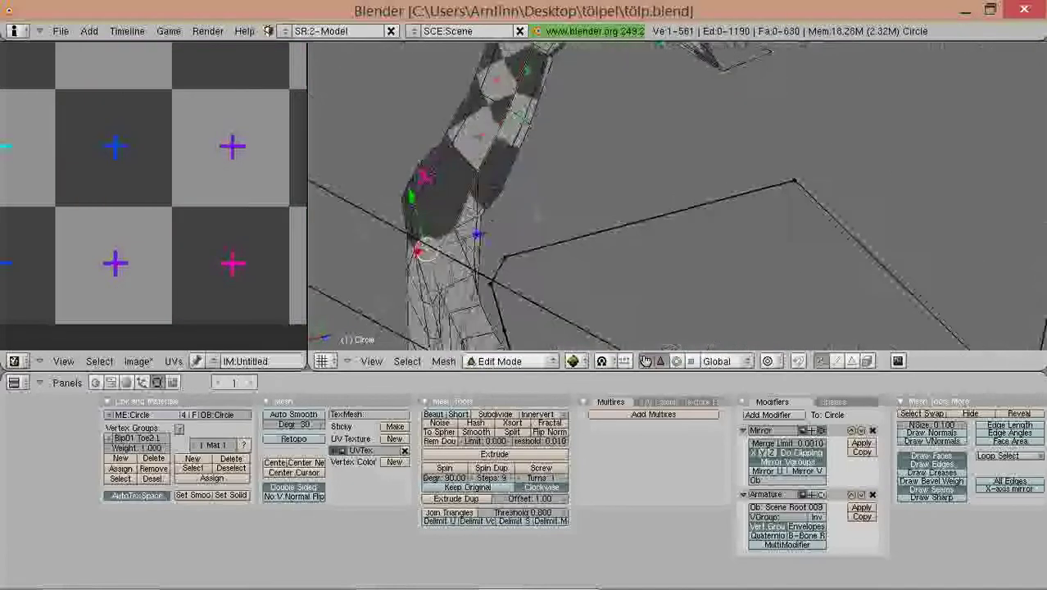
pyautogui.keyDown('shift'); pyautogui.moveTo(537, 217); pyautogui.dragTo(895, 175, button='middle'); pyautogui.keyUp('shift')
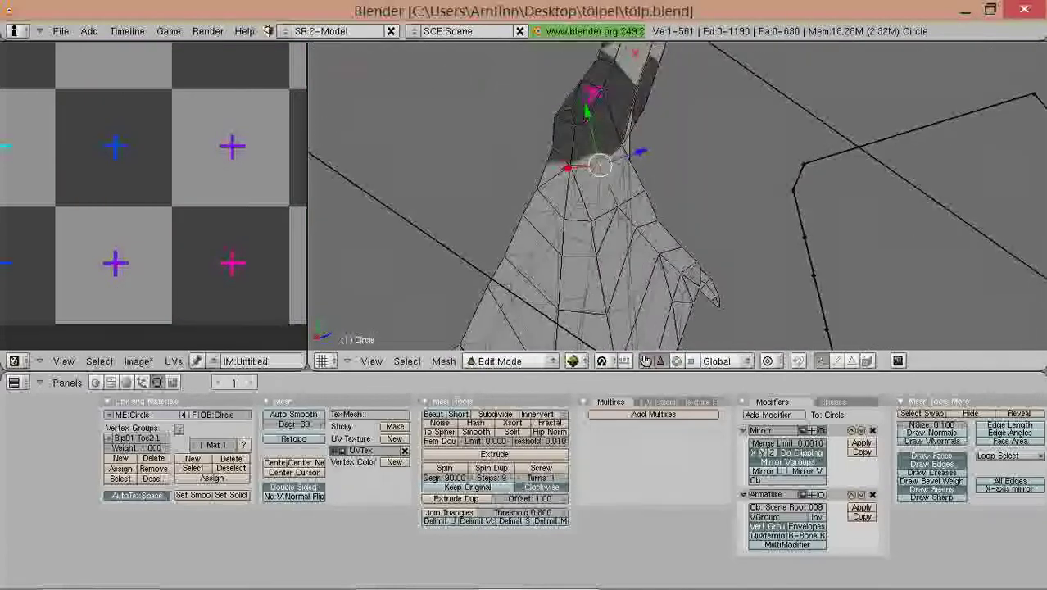
pyautogui.moveTo(698, 244); pyautogui.dragTo(694, 56, button='middle')
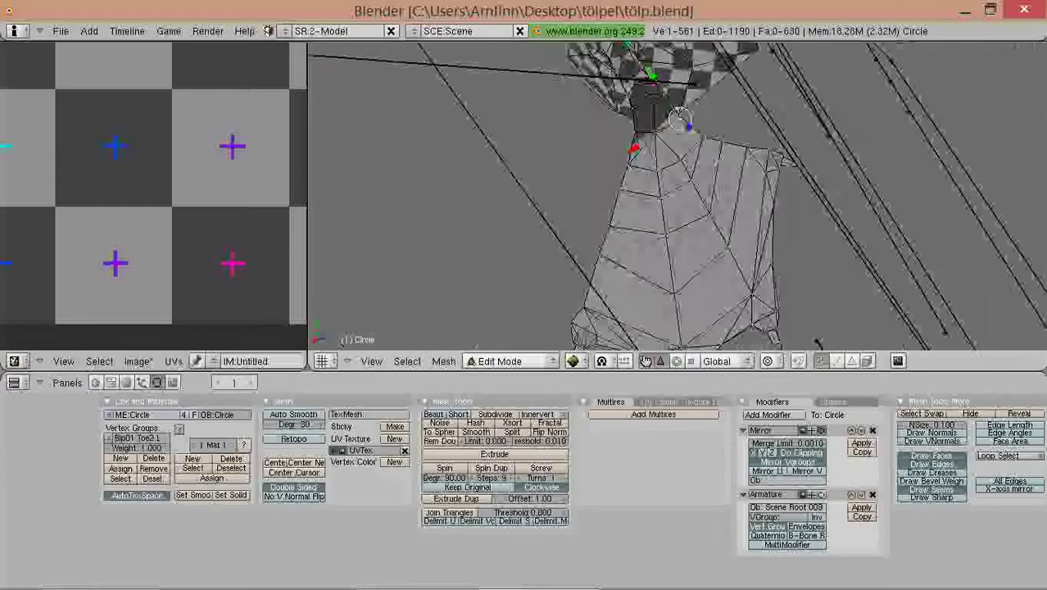
pyautogui.keyDown('shift'); pyautogui.moveTo(796, 164); pyautogui.dragTo(860, 98, button='middle'); pyautogui.keyUp('shift')
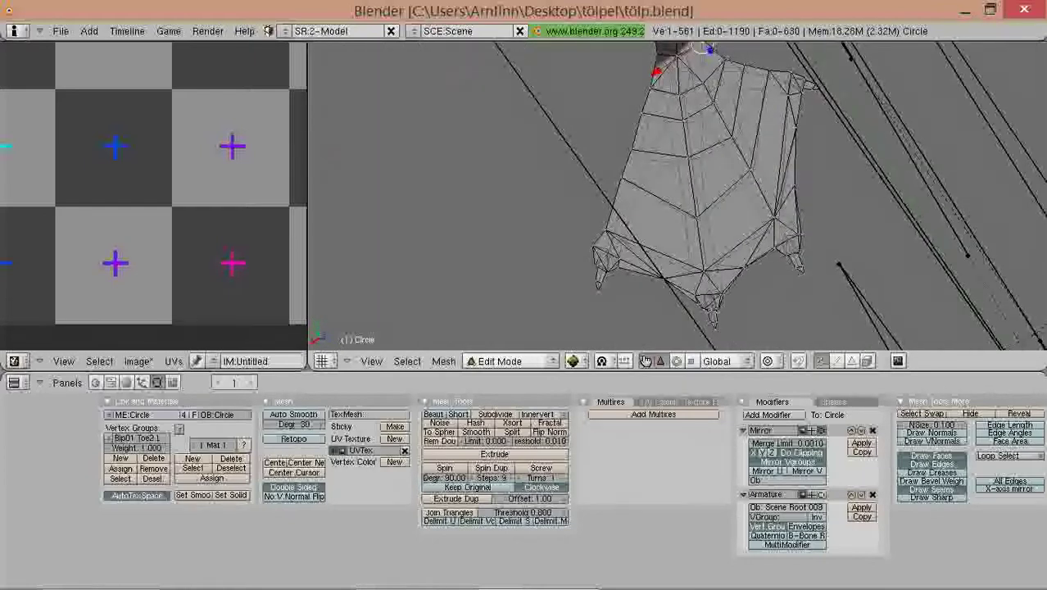
pyautogui.moveTo(819, 176); pyautogui.dragTo(603, 208, button='middle')
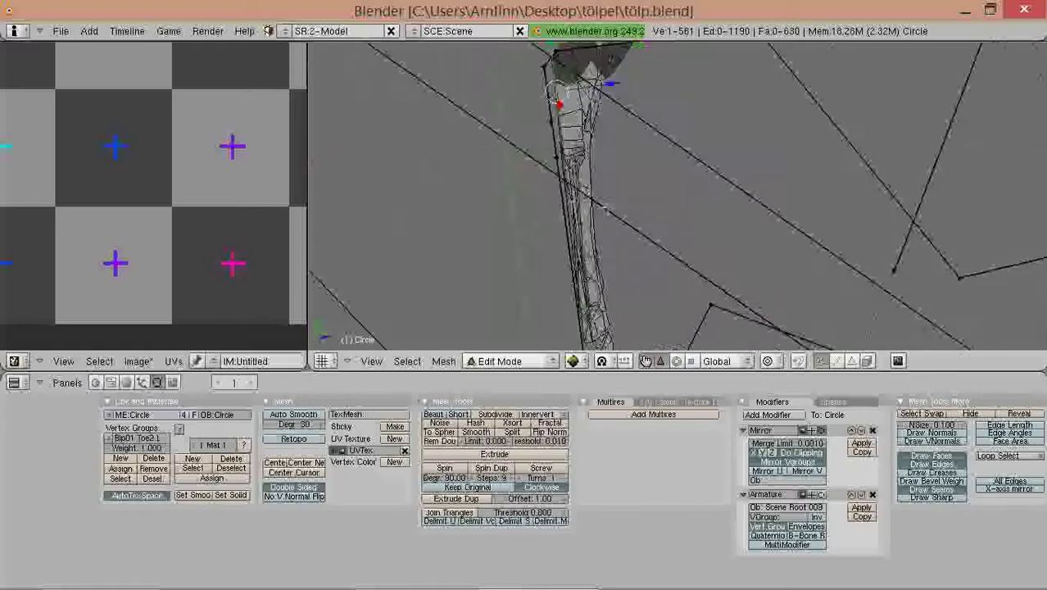
pyautogui.moveTo(696, 194); pyautogui.dragTo(653, 216, button='middle')
pyautogui.press('KP_7')
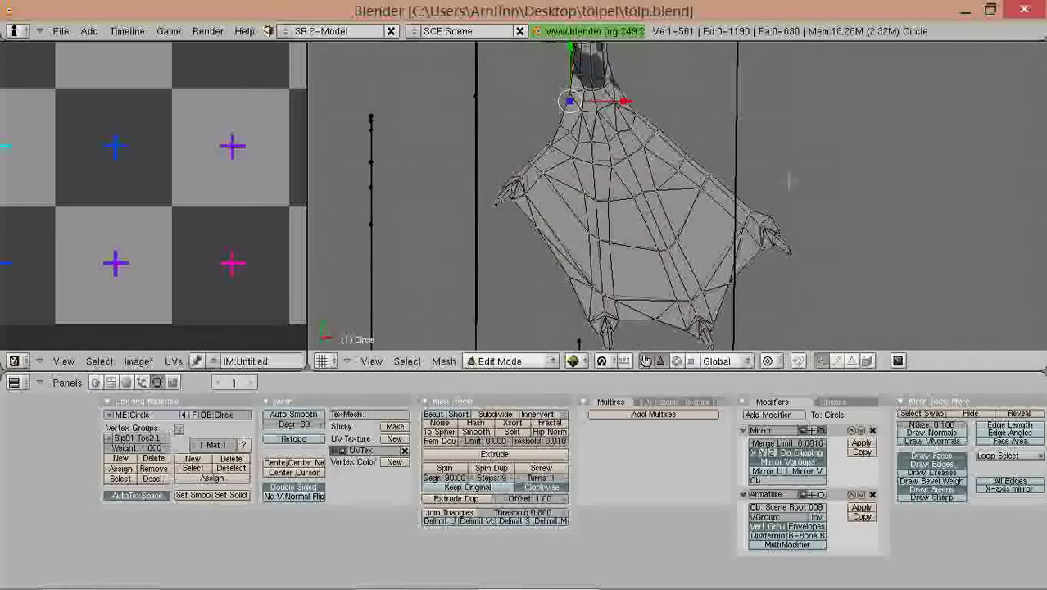
pyautogui.keyDown('shift'); pyautogui.moveTo(653, 199); pyautogui.dragTo(778, 240, button='middle'); pyautogui.keyUp('shift')
pyautogui.scroll(2, 741, 232)
pyautogui.keyDown('shift'); pyautogui.rightClick(596, 144); pyautogui.keyUp('shift')
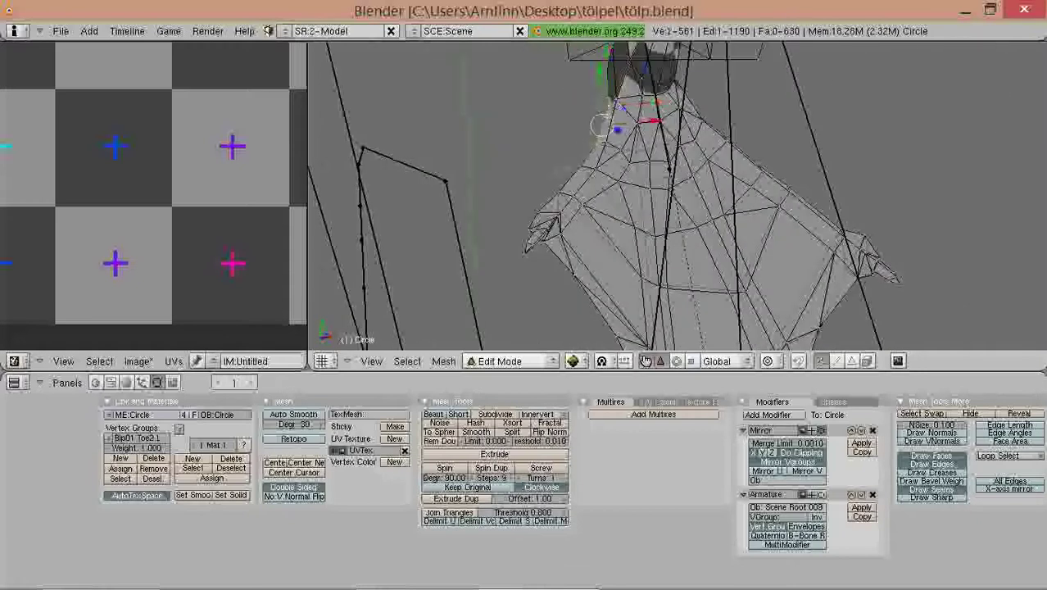
pyautogui.keyDown('shift'); pyautogui.rightClick(583, 167); pyautogui.keyUp('shift')
pyautogui.moveTo(583, 167); pyautogui.dragTo(601, 182, button='middle')
pyautogui.keyDown('shift'); pyautogui.rightClick(545, 187); pyautogui.keyUp('shift')
pyautogui.keyDown('shift'); pyautogui.rightClick(529, 213); pyautogui.keyUp('shift')
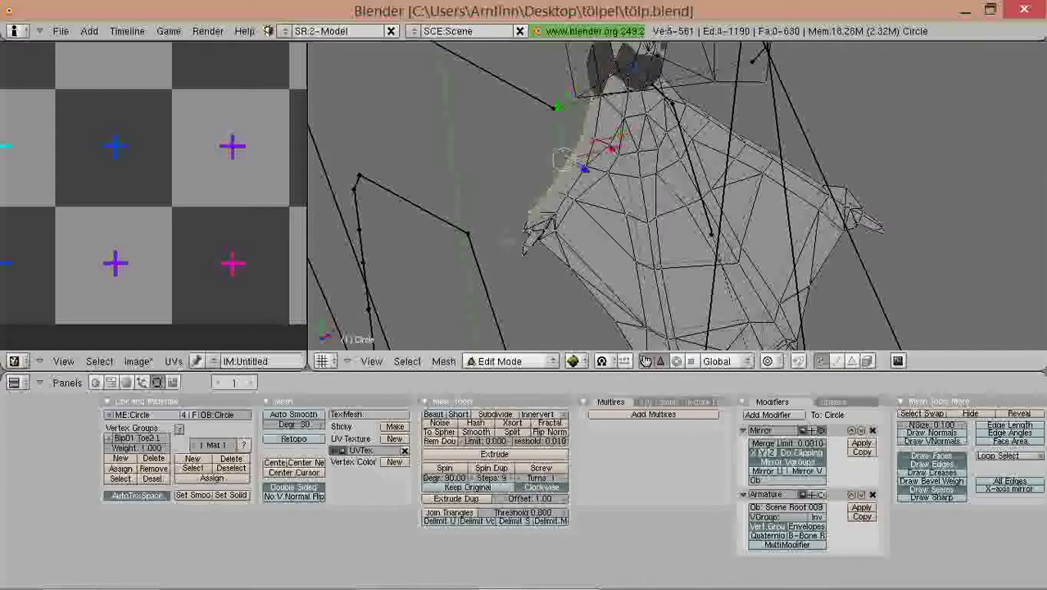
pyautogui.keyDown('shift'); pyautogui.rightClick(527, 223); pyautogui.keyUp('shift')
# Step: Extend the vertex selection around the first toe and along the web's rim to the second toe
pyautogui.moveTo(527, 223); pyautogui.dragTo(754, 217, button='middle')
pyautogui.keyDown('shift'); pyautogui.rightClick(786, 94); pyautogui.keyUp('shift')
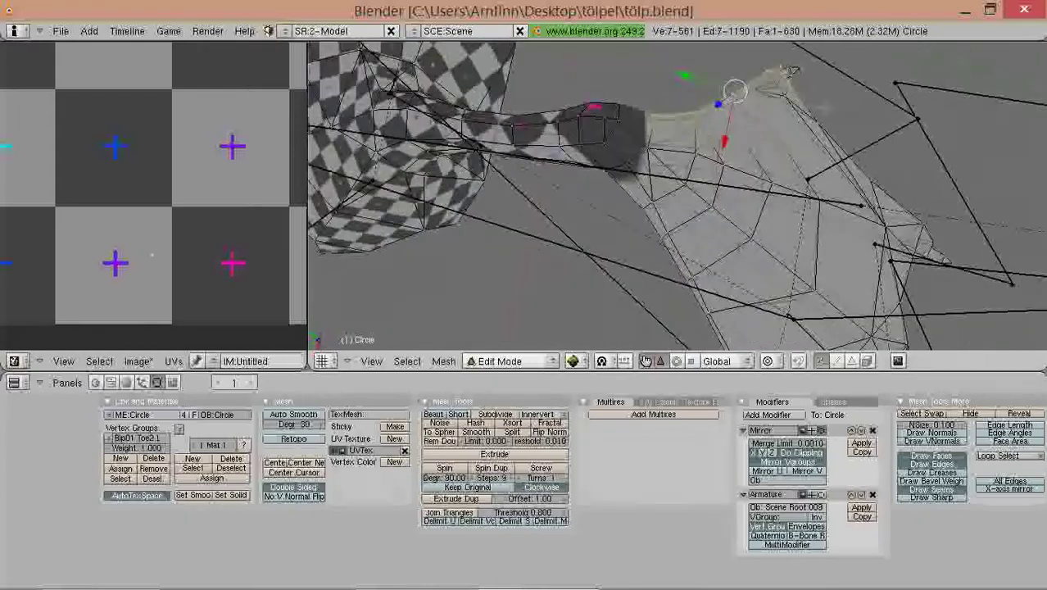
pyautogui.keyDown('shift'); pyautogui.rightClick(821, 122); pyautogui.keyUp('shift')
pyautogui.keyDown('shift'); pyautogui.rightClick(870, 179); pyautogui.keyUp('shift')
pyautogui.keyDown('shift'); pyautogui.moveTo(931, 216); pyautogui.dragTo(817, 161, button='middle'); pyautogui.keyUp('shift')
pyautogui.scroll(2, 817, 160)
pyautogui.keyDown('shift'); pyautogui.rightClick(853, 159); pyautogui.keyUp('shift')
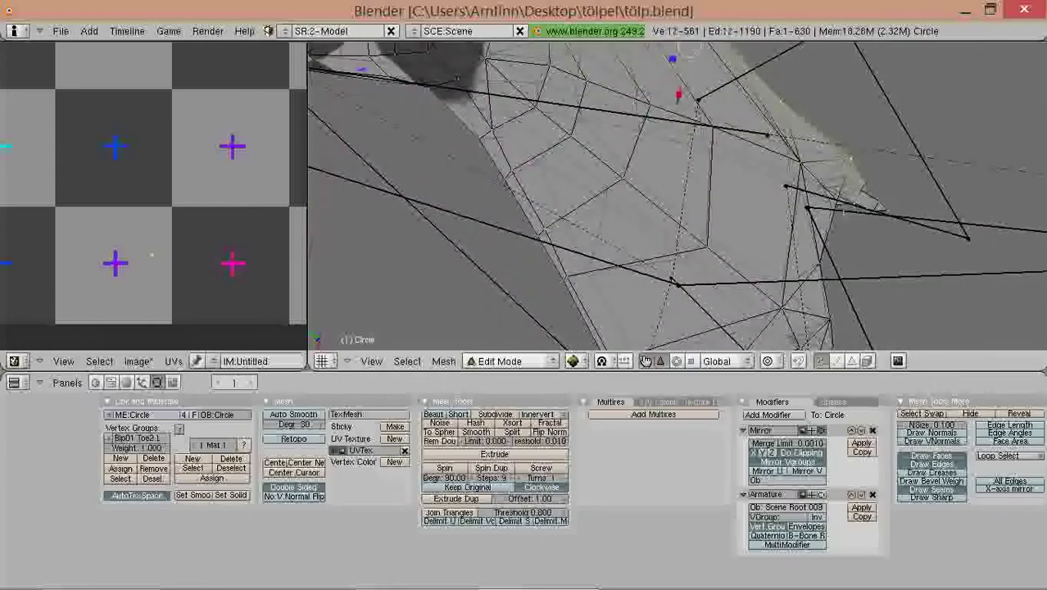
pyautogui.press('ctrl+KP_Add')
pyautogui.moveTo(842, 182); pyautogui.dragTo(717, 202, button='middle')
pyautogui.scroll(2, 778, 192)
pyautogui.keyDown('shift'); pyautogui.rightClick(743, 149); pyautogui.keyUp('shift')
# Step: Extend the rim selection from the second toe along the web to the third toe's base
pyautogui.scroll(-4, 733, 107)
pyautogui.moveTo(743, 149); pyautogui.dragTo(786, 205, button='middle')
pyautogui.scroll(-2, 626, 179)
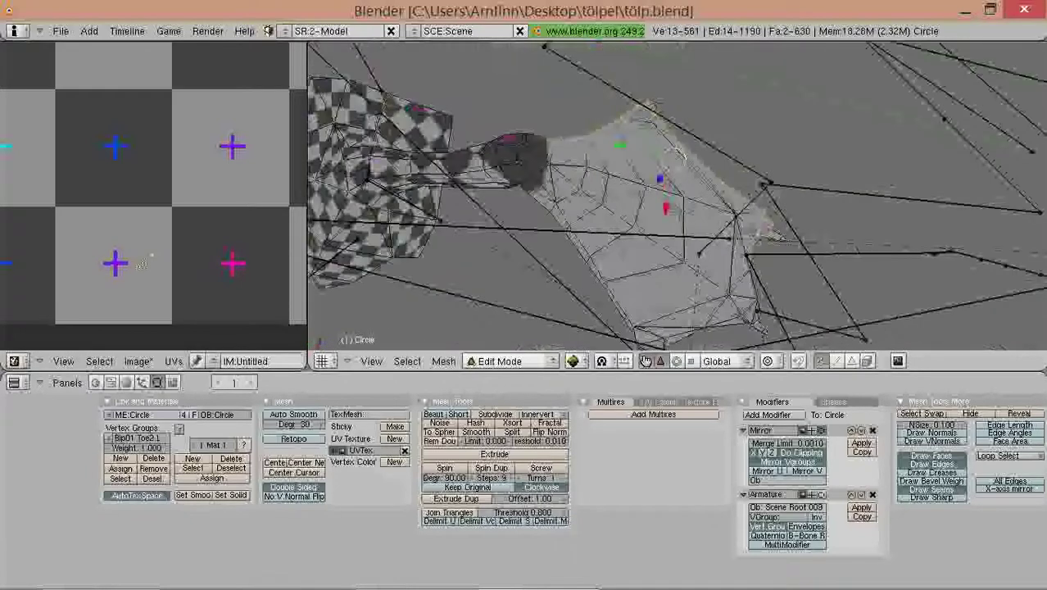
pyautogui.moveTo(693, 197); pyautogui.dragTo(676, 249, button='middle')
pyautogui.scroll(2, 635, 229)
pyautogui.moveTo(1036, 149); pyautogui.dragTo(937, 103, button='middle')
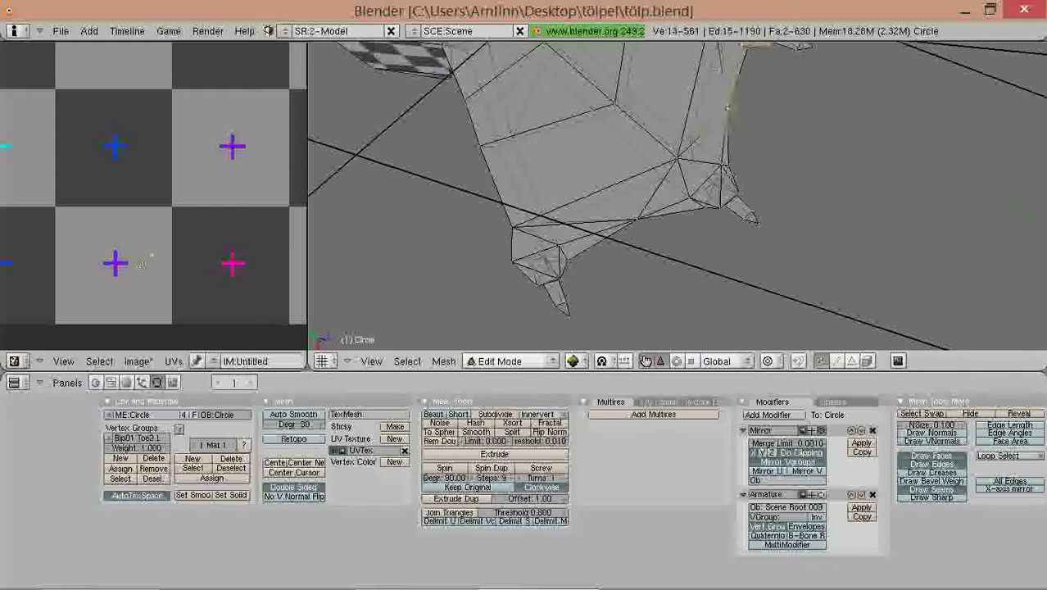
pyautogui.moveTo(737, 164); pyautogui.dragTo(655, 205, button='middle')
pyautogui.scroll(1, 616, 260)
pyautogui.keyDown('shift'); pyautogui.rightClick(616, 262); pyautogui.keyUp('shift')
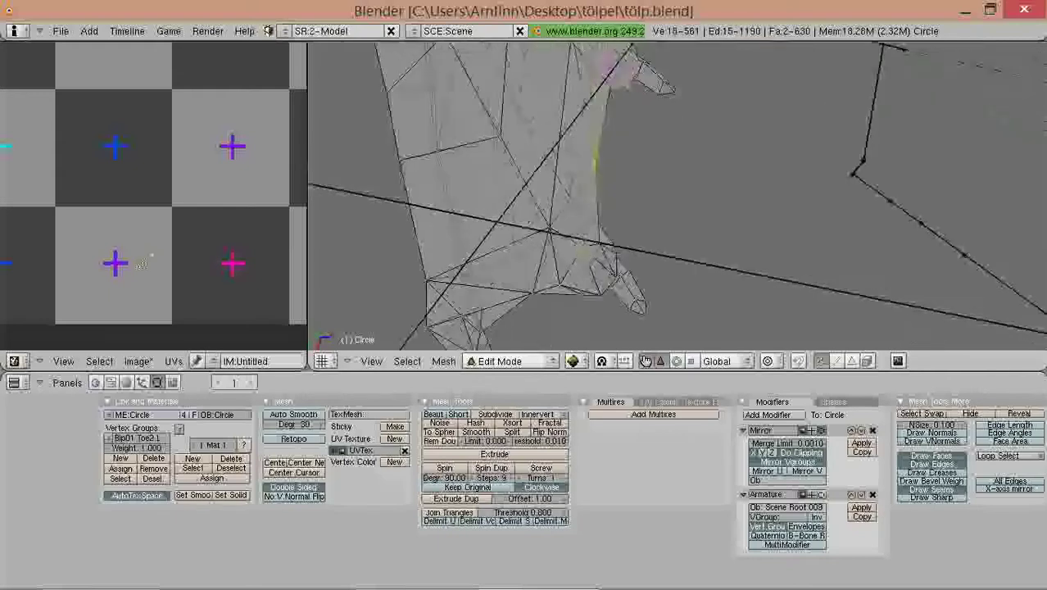
# Step: Add the vertices around the third toe's base and the web's rim vertex before the fourth toe to the selection
pyautogui.scroll(-2, 616, 246)
pyautogui.moveTo(616, 245); pyautogui.dragTo(622, 221, button='middle')
pyautogui.scroll(3, 622, 221)
pyautogui.keyDown('shift'); pyautogui.rightClick(729, 259); pyautogui.keyUp('shift')
pyautogui.moveTo(729, 259); pyautogui.dragTo(729, 201, button='middle')
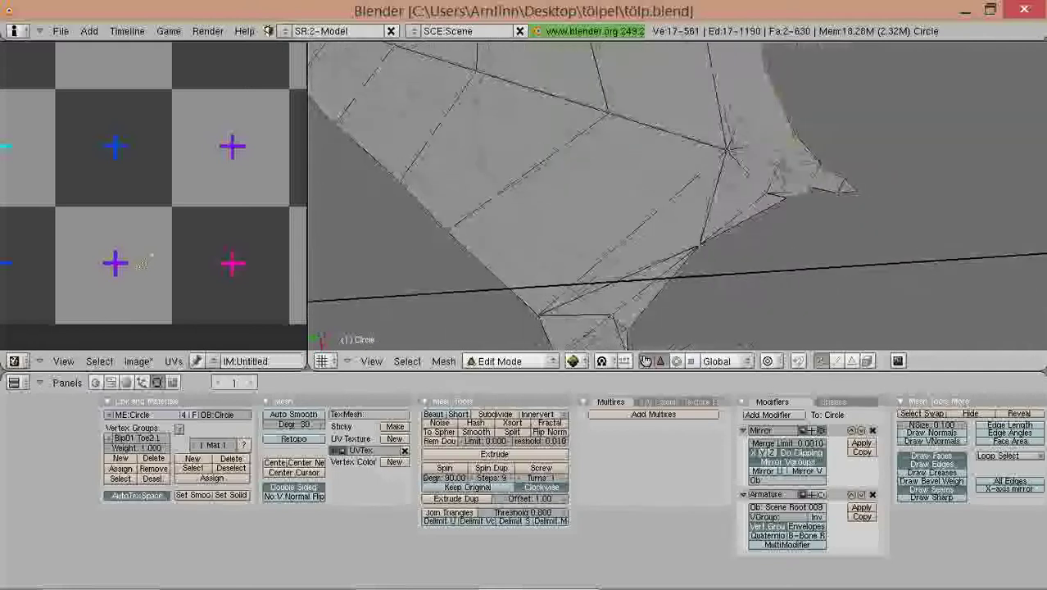
pyautogui.moveTo(819, 165); pyautogui.dragTo(841, 171, button='middle')
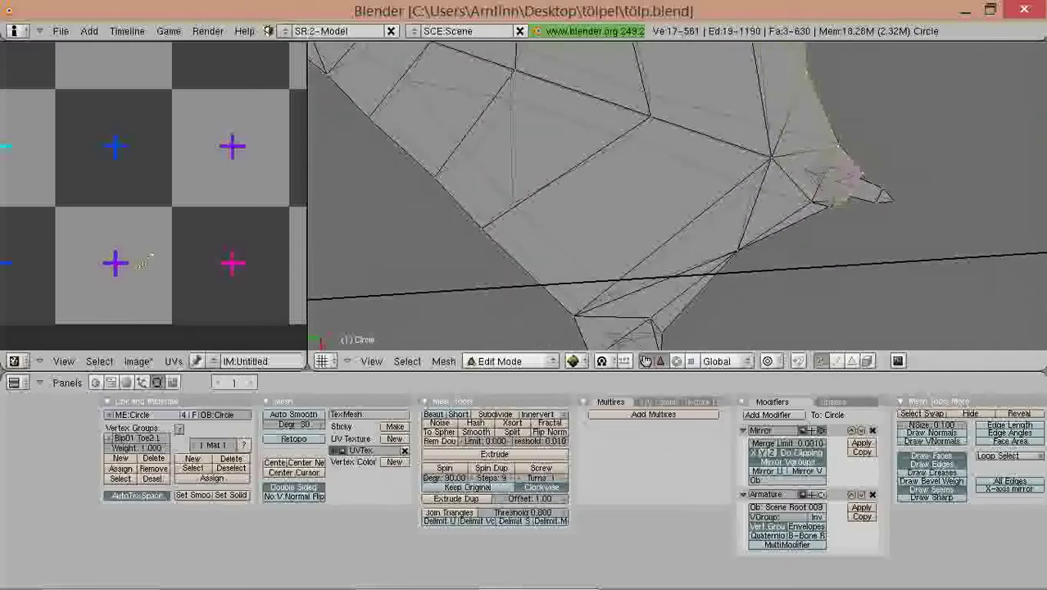
pyautogui.keyDown('shift'); pyautogui.rightClick(737, 247); pyautogui.keyUp('shift')
# Step: Extend the rim selection along the last web section and around the fourth toe's base
pyautogui.scroll(-2, 625, 154)
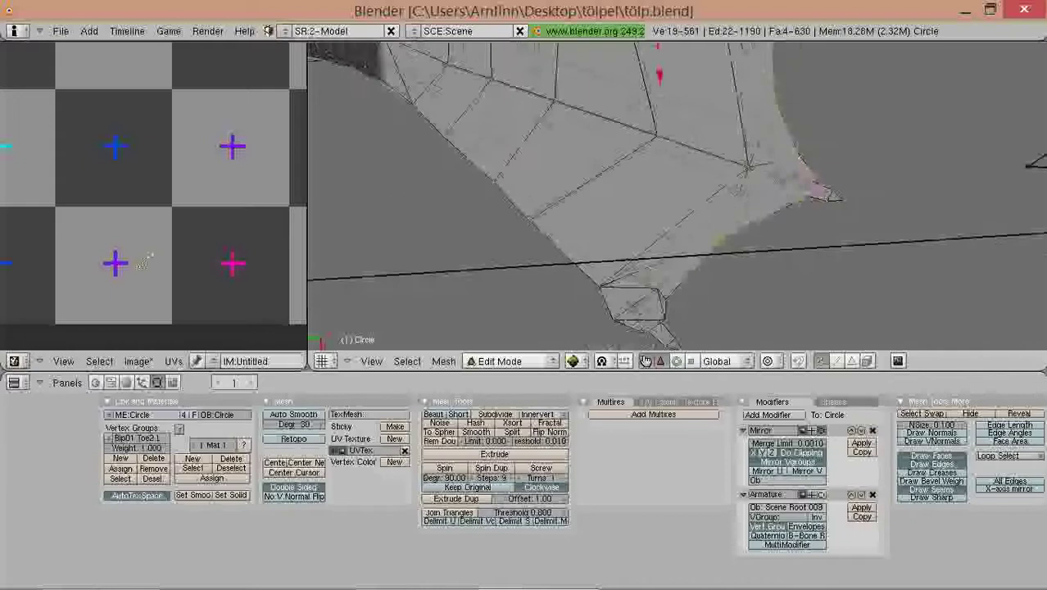
pyautogui.keyDown('shift'); pyautogui.moveTo(625, 153); pyautogui.dragTo(661, 78, button='middle'); pyautogui.keyUp('shift')
pyautogui.keyDown('shift'); pyautogui.rightClick(693, 215); pyautogui.keyUp('shift')
pyautogui.keyDown('shift'); pyautogui.rightClick(700, 223); pyautogui.keyUp('shift')
pyautogui.moveTo(700, 226); pyautogui.dragTo(732, 199, button='middle')
pyautogui.keyDown('shift'); pyautogui.rightClick(744, 207); pyautogui.keyUp('shift')
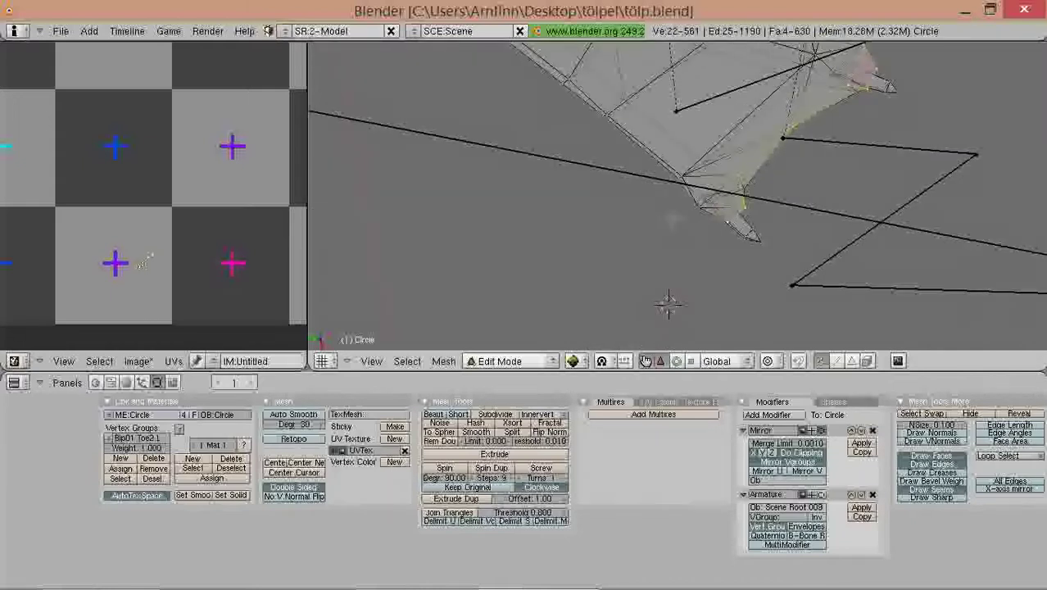
# Step: Extend the vertex selection from the fourth toe up the foot's other side edge towards the ankle
pyautogui.keyDown('shift'); pyautogui.rightClick(682, 175); pyautogui.keyUp('shift')
pyautogui.keyDown('shift'); pyautogui.moveTo(657, 156); pyautogui.dragTo(671, 229, button='middle'); pyautogui.keyUp('shift')
pyautogui.keyDown('shift'); pyautogui.rightClick(621, 188); pyautogui.keyUp('shift')
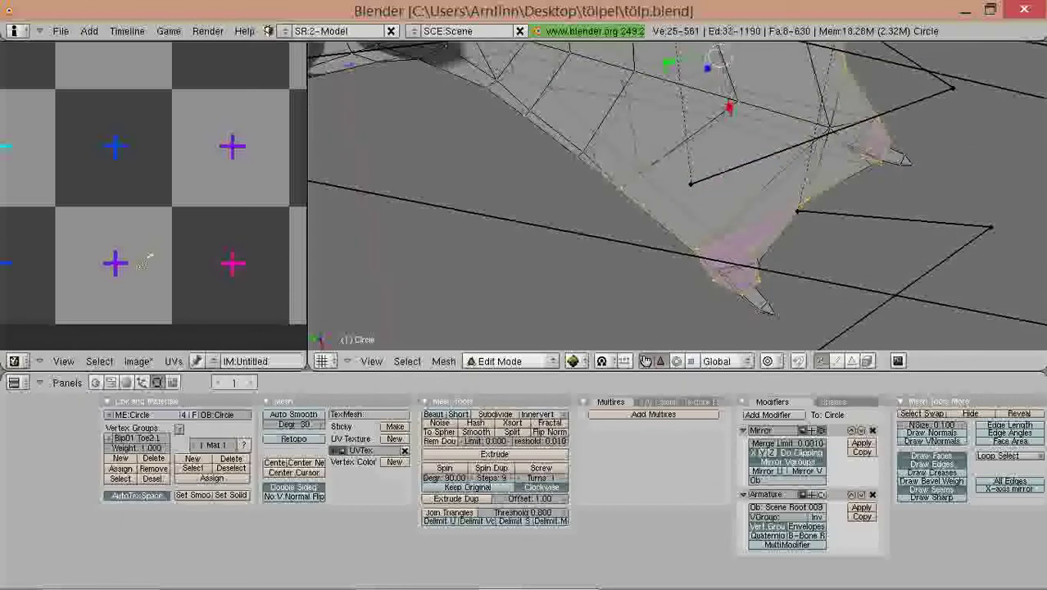
pyautogui.keyDown('shift'); pyautogui.rightClick(583, 156); pyautogui.keyUp('shift')
pyautogui.keyDown('shift'); pyautogui.rightClick(529, 112); pyautogui.keyUp('shift')
pyautogui.keyDown('shift'); pyautogui.moveTo(507, 78); pyautogui.dragTo(635, 203, button='middle'); pyautogui.keyUp('shift')
pyautogui.keyDown('shift'); pyautogui.rightClick(633, 254); pyautogui.keyUp('shift')
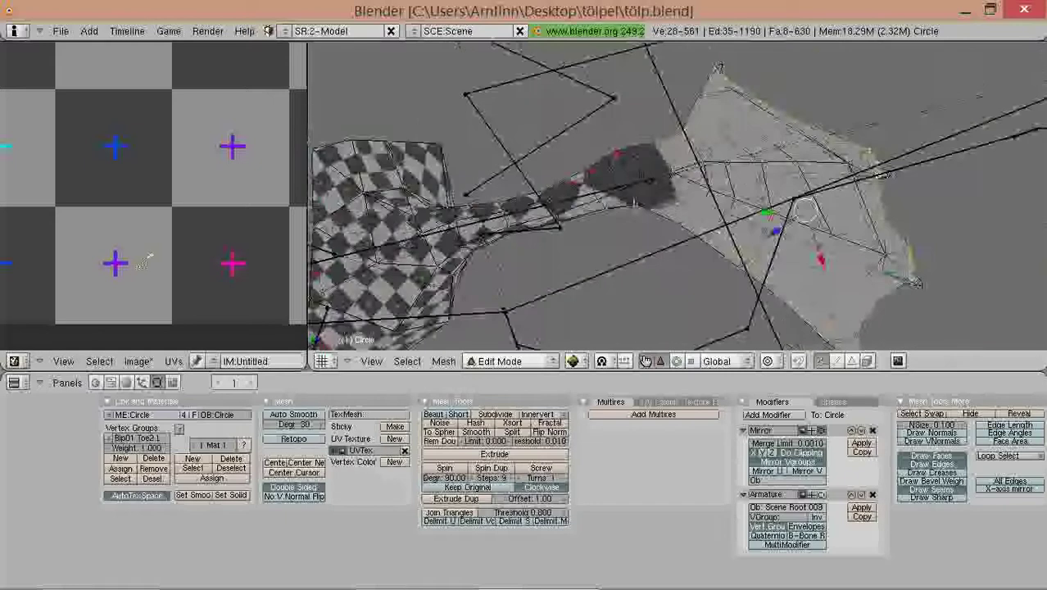
# Step: Deselect the vertices along the foot's side edge between the fourth toe and the ankle
pyautogui.moveTo(568, 211); pyautogui.dragTo(691, 253, button='middle')
pyautogui.moveTo(476, 239); pyautogui.dragTo(666, 175, button='middle')
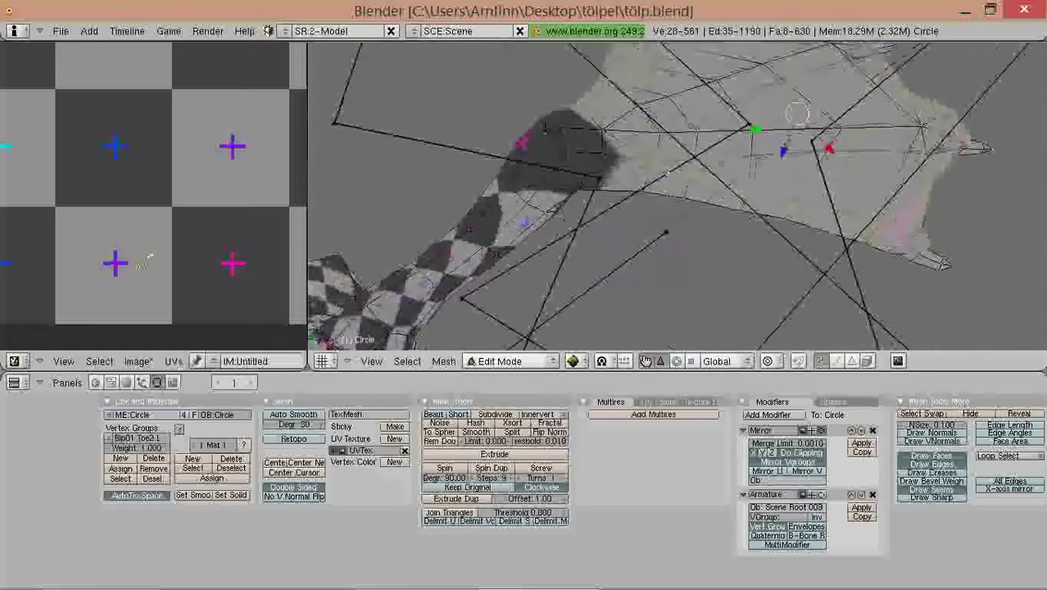
pyautogui.keyDown('shift'); pyautogui.rightClick(653, 164); pyautogui.keyUp('shift')
pyautogui.keyDown('shift'); pyautogui.rightClick(687, 170); pyautogui.keyUp('shift')
pyautogui.keyDown('shift'); pyautogui.rightClick(755, 194); pyautogui.keyUp('shift')
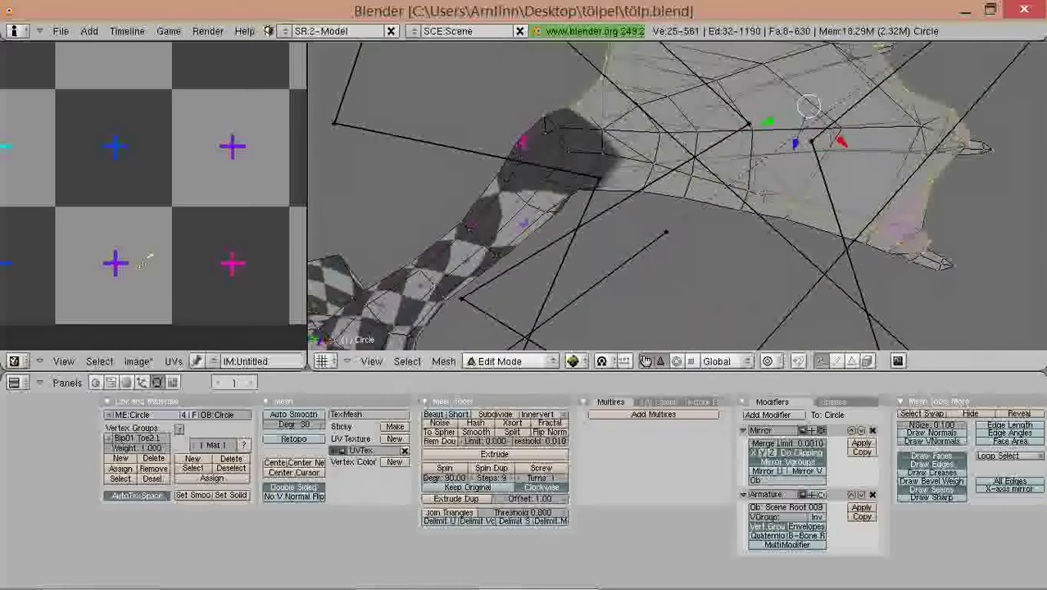
pyautogui.keyDown('shift'); pyautogui.rightClick(789, 207); pyautogui.keyUp('shift')
pyautogui.press('ctrl+KP_Subtract')
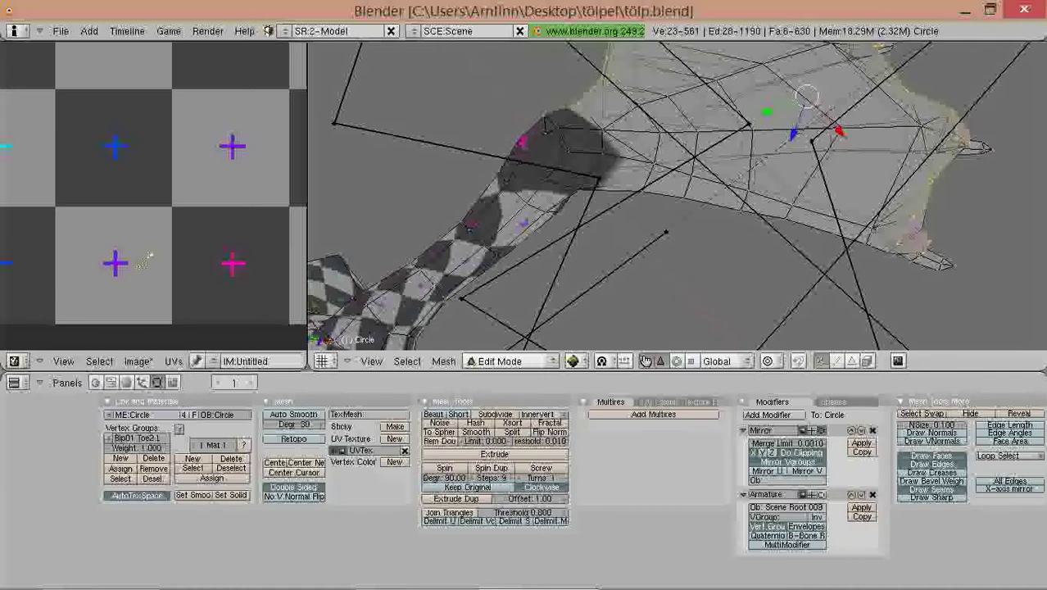
pyautogui.press('KP_Add')
pyautogui.press('KP_Add')
pyautogui.press('KP_Add')
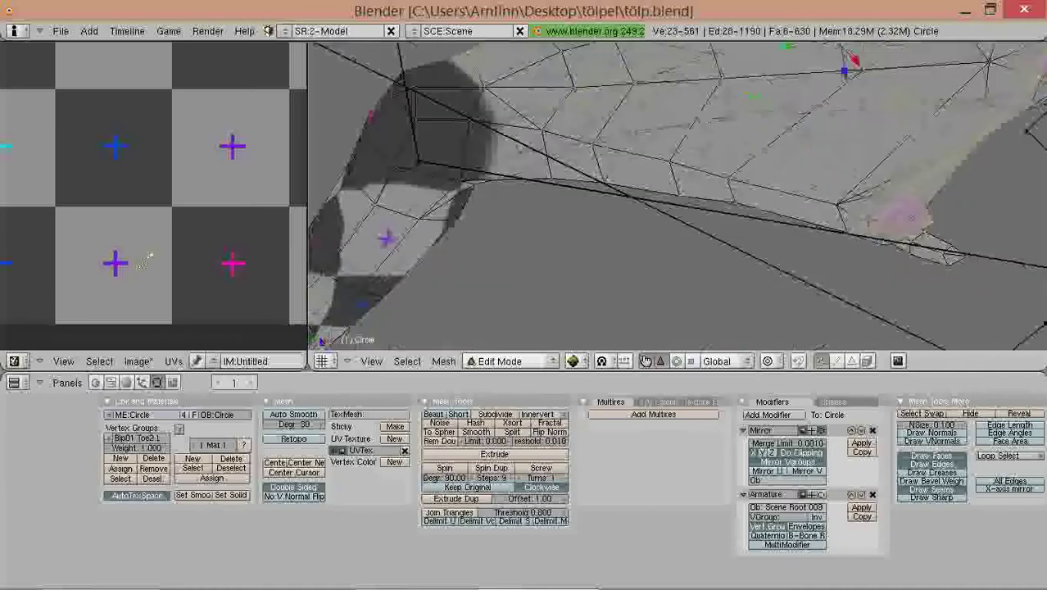
pyautogui.press('ctrl+KP_Subtract')
# Step: Mark the selected edges around the foot's rim as a seam
pyautogui.moveTo(491, 172); pyautogui.dragTo(399, 241, button='middle')
pyautogui.scroll(-3, 459, 196)
pyautogui.scroll(-1, 399, 241)
pyautogui.hotkey('ctrl', 'e')
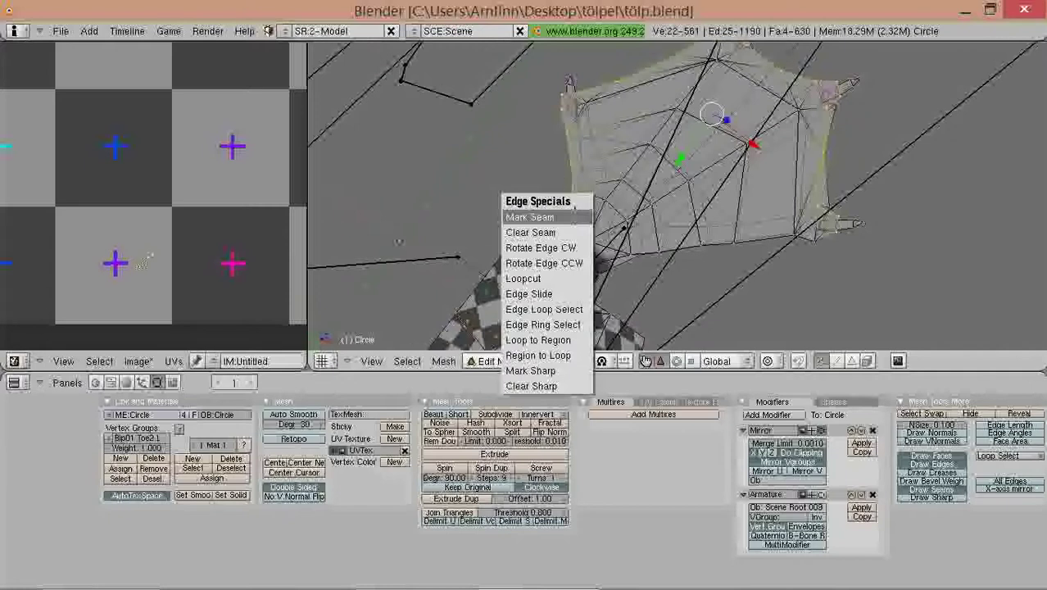
pyautogui.click(574, 213)
# Step: Select the vertices bordering the seam gaps at the bases of the first and second toes
pyautogui.keyDown('shift'); pyautogui.moveTo(601, 203); pyautogui.dragTo(592, 246, button='middle'); pyautogui.keyUp('shift')
pyautogui.scroll(2, 592, 246)
pyautogui.rightClick(506, 106)
pyautogui.keyDown('shift'); pyautogui.rightClick(490, 127); pyautogui.keyUp('shift')
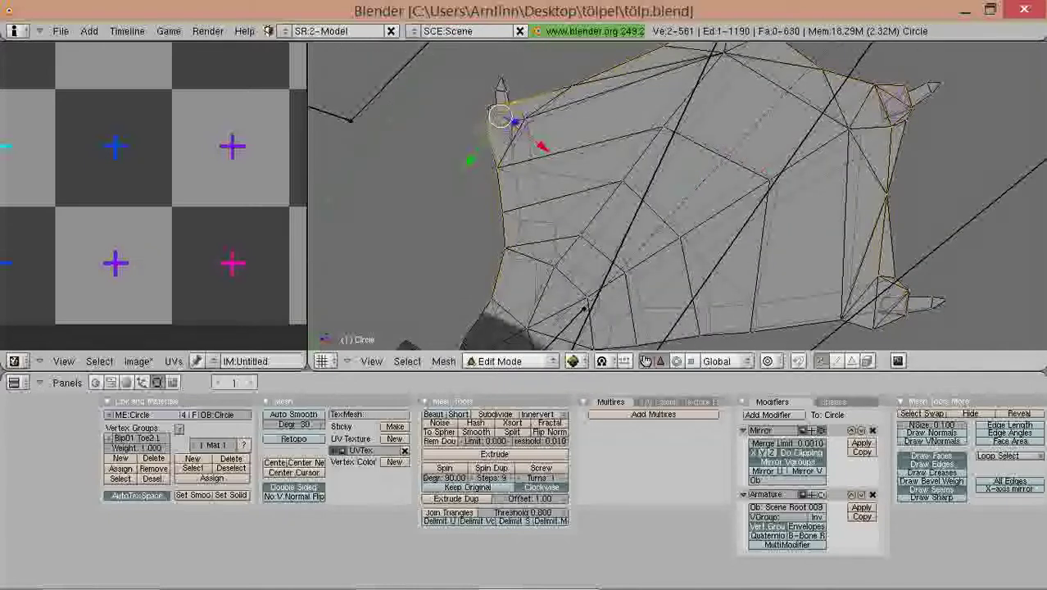
pyautogui.keyDown('shift'); pyautogui.moveTo(606, 119); pyautogui.dragTo(557, 218, button='middle'); pyautogui.keyUp('shift')
pyautogui.keyDown('shift'); pyautogui.rightClick(689, 102); pyautogui.keyUp('shift')
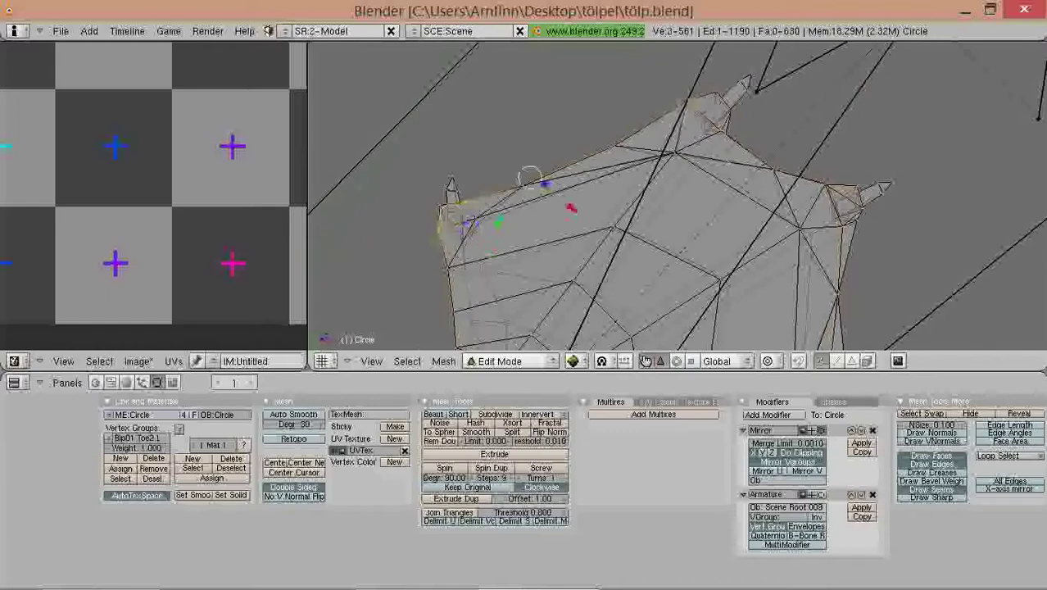
pyautogui.keyDown('shift'); pyautogui.rightClick(718, 130); pyautogui.keyUp('shift')
pyautogui.keyDown('shift'); pyautogui.rightClick(726, 133); pyautogui.keyUp('shift')
pyautogui.keyDown('shift'); pyautogui.moveTo(719, 129); pyautogui.dragTo(693, 193, button='middle'); pyautogui.keyUp('shift')
pyautogui.scroll(4, 687, 182)
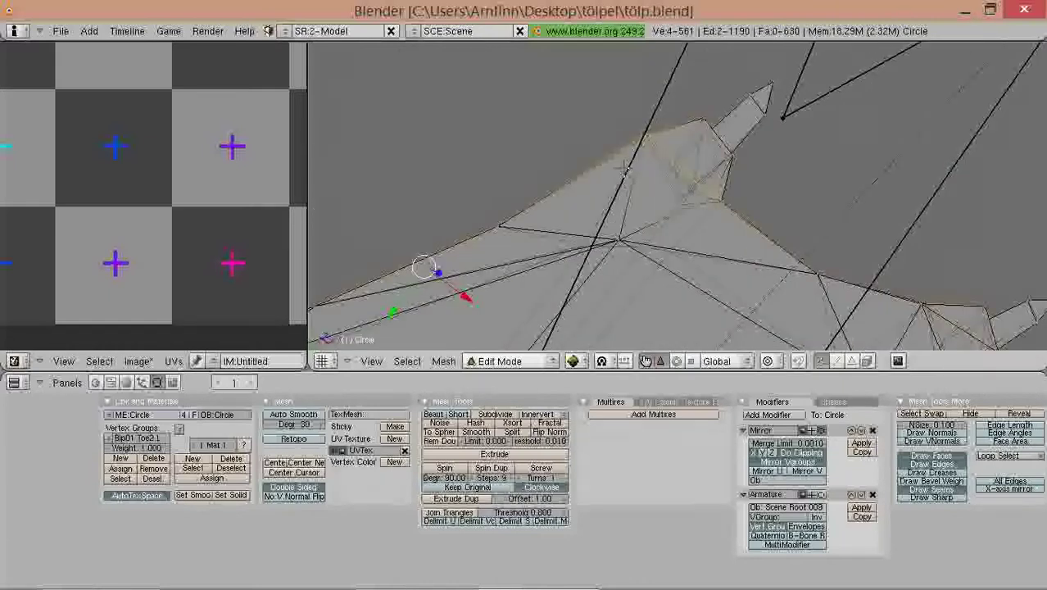
# Step: Add the rim vertices beside the third toe to the selection, mark the selected edges as a seam and deselect everything
pyautogui.scroll(-6, 625, 169)
pyautogui.keyDown('shift'); pyautogui.moveTo(625, 170); pyautogui.dragTo(572, 49, button='middle'); pyautogui.keyUp('shift')
pyautogui.scroll(2, 585, 137)
pyautogui.scroll(1, 604, 116)
pyautogui.keyDown('shift'); pyautogui.rightClick(685, 104); pyautogui.keyUp('shift')
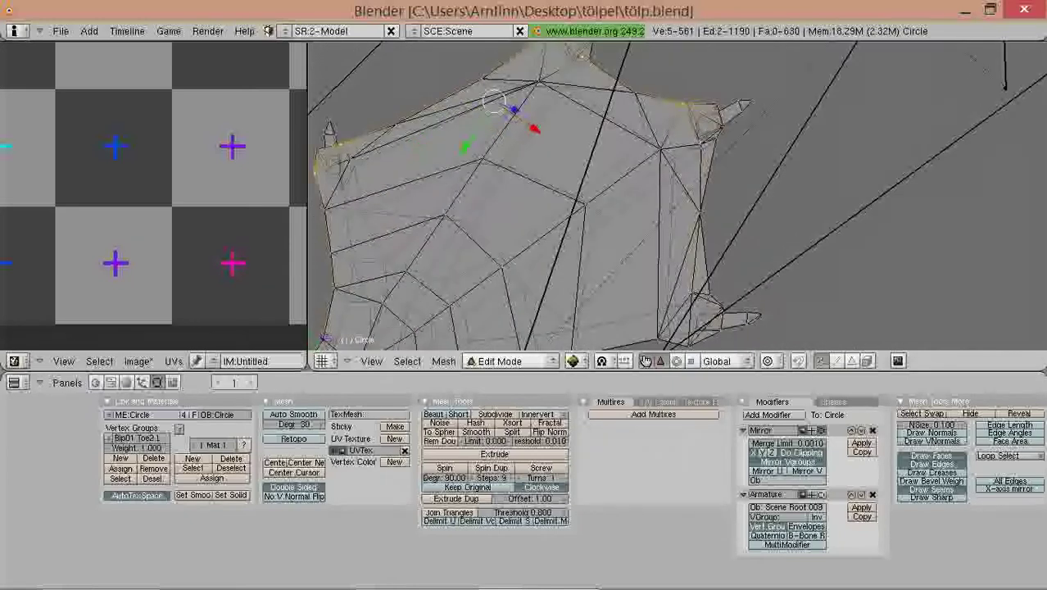
pyautogui.keyDown('shift'); pyautogui.rightClick(768, 182); pyautogui.keyUp('shift')
pyautogui.hotkey('ctrl', 'e')
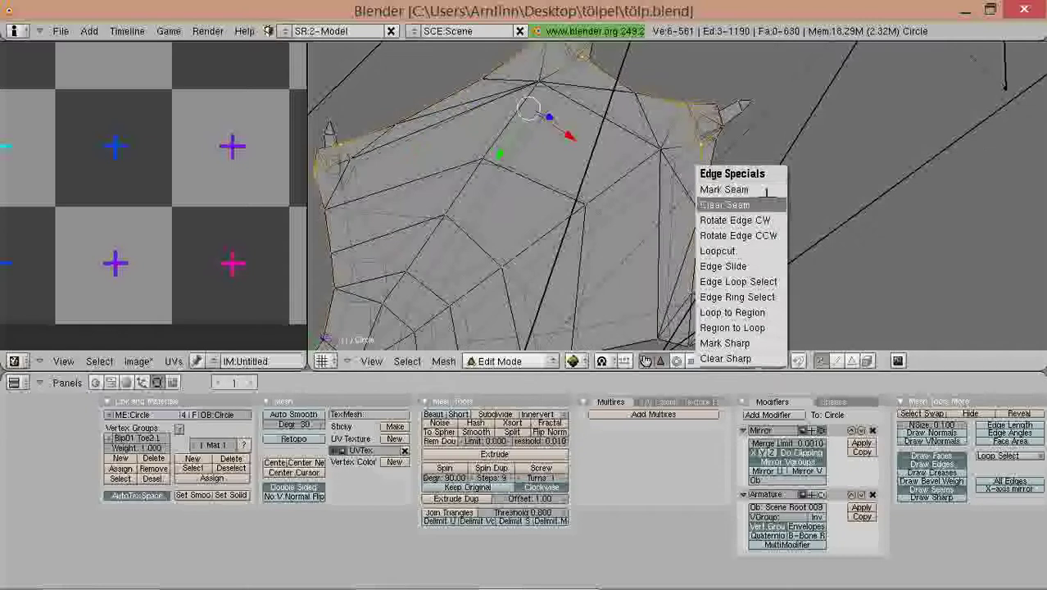
pyautogui.click(766, 190)
pyautogui.press('a')
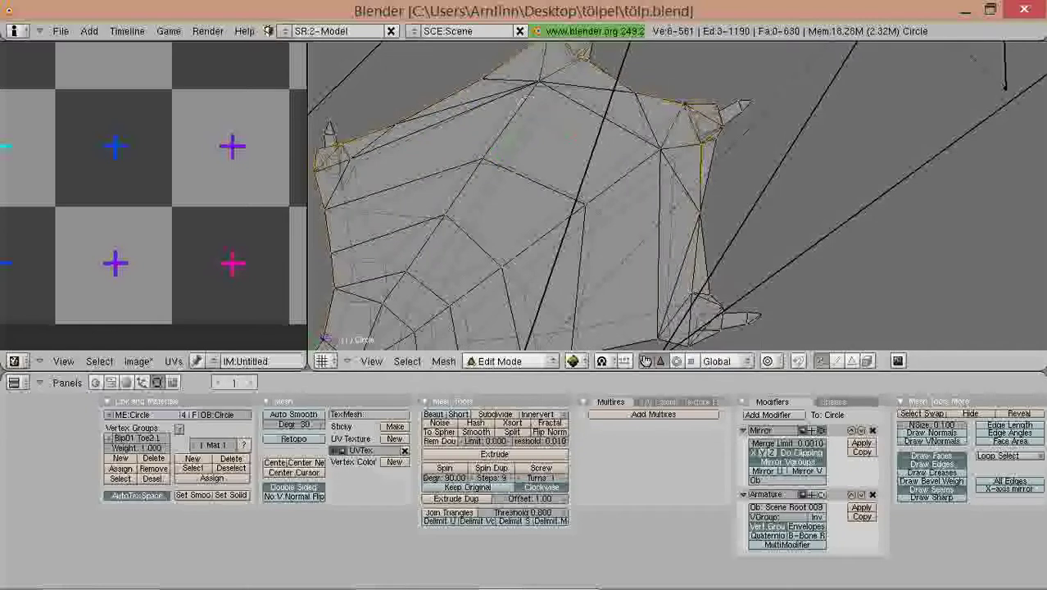
# Step: Select the two vertices of the edge at the base of the third toe and clear its seam
pyautogui.keyDown('shift'); pyautogui.moveTo(743, 139); pyautogui.dragTo(760, 168, button='middle'); pyautogui.keyUp('shift')
pyautogui.scroll(1, 727, 179)
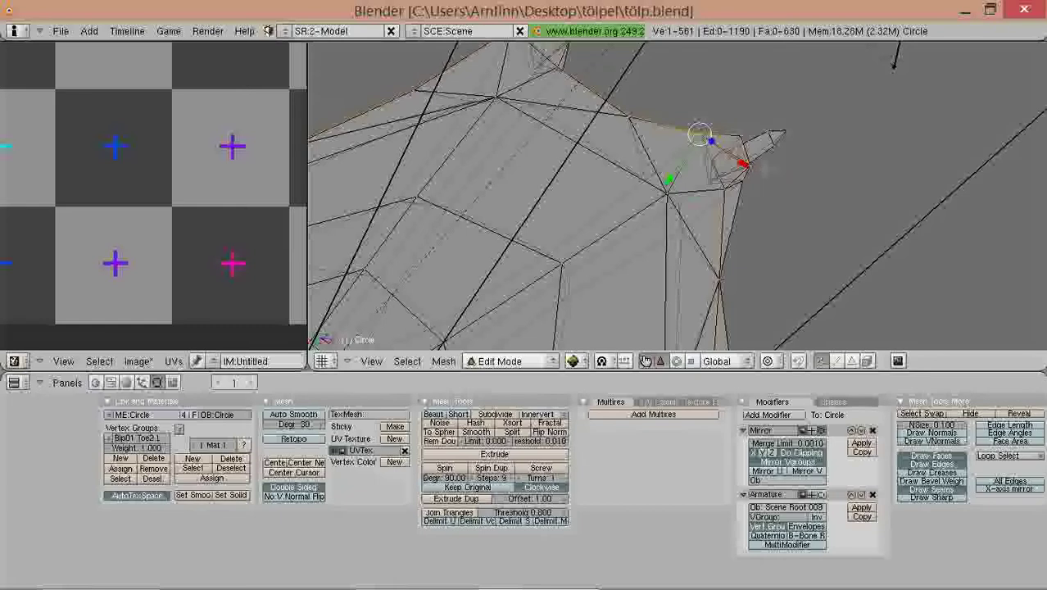
pyautogui.keyDown('shift'); pyautogui.rightClick(751, 167); pyautogui.keyUp('shift')
pyautogui.hotkey('ctrl', 'e')
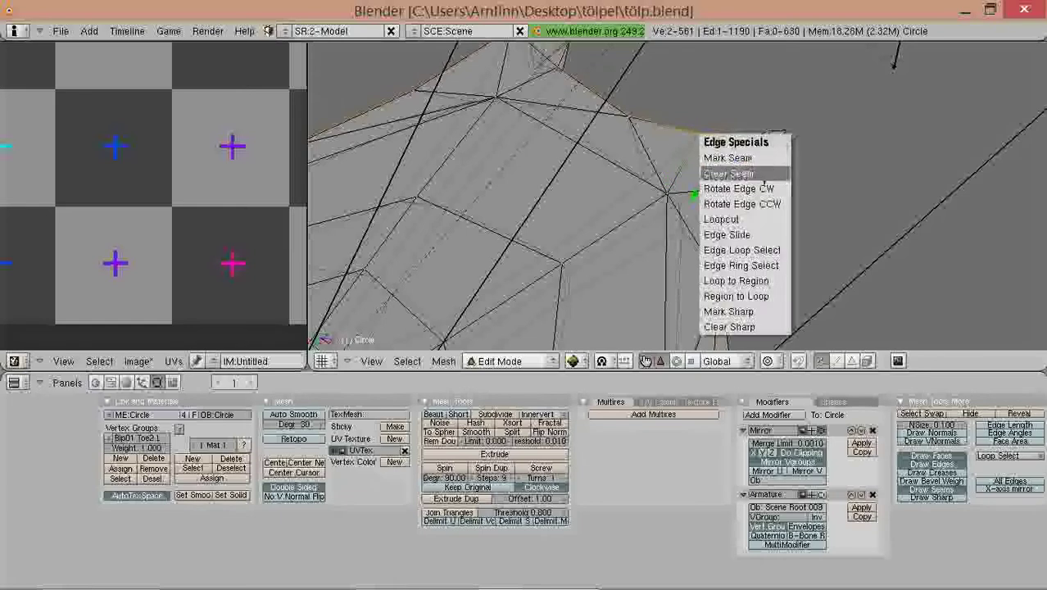
pyautogui.click(761, 174)
# Step: Select all geometry linked to the foot and unwrap it along the current seams
pyautogui.scroll(-2, 761, 175)
pyautogui.keyDown('shift'); pyautogui.moveTo(761, 175); pyautogui.dragTo(906, 104, button='middle'); pyautogui.keyUp('shift')
pyautogui.scroll(-1, 907, 104)
pyautogui.press('a')
pyautogui.press('l')
pyautogui.press('Right')
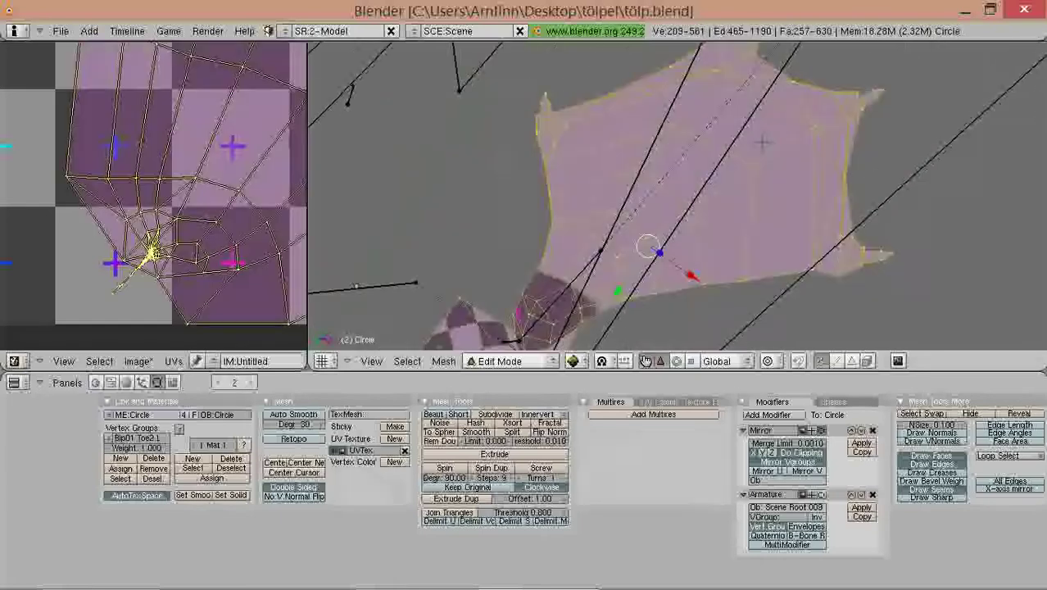
pyautogui.press('u')
pyautogui.click(761, 143)
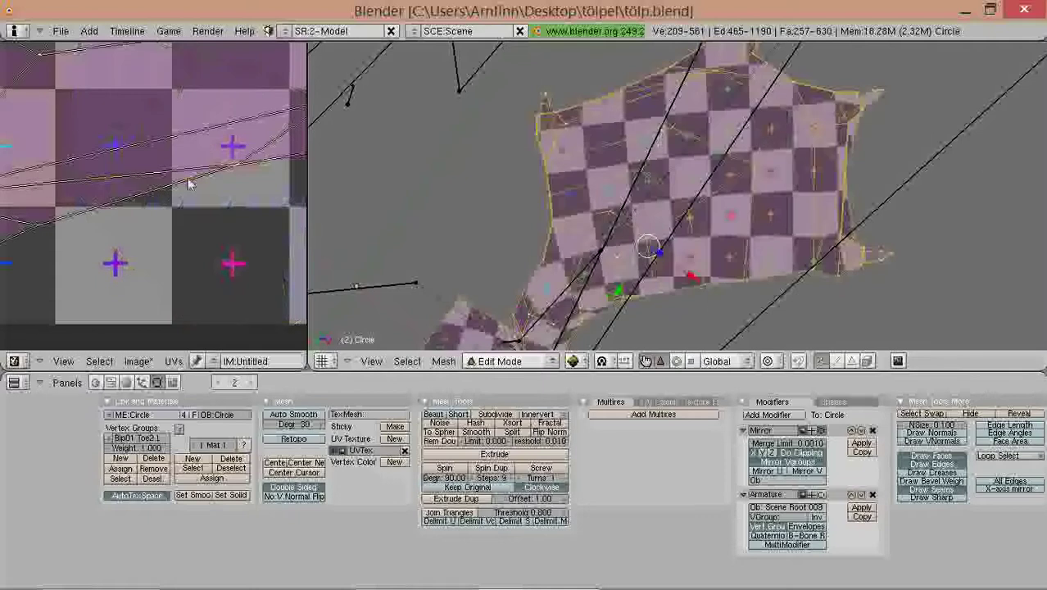
# Step: Examine the foot's UV outline on the test grid, particularly the toe bases along its edge
pyautogui.scroll(-3, 163, 245)
pyautogui.scroll(-2, 163, 245)
pyautogui.moveTo(171, 241); pyautogui.dragTo(204, 234, button='middle')
pyautogui.scroll(4, 204, 233)
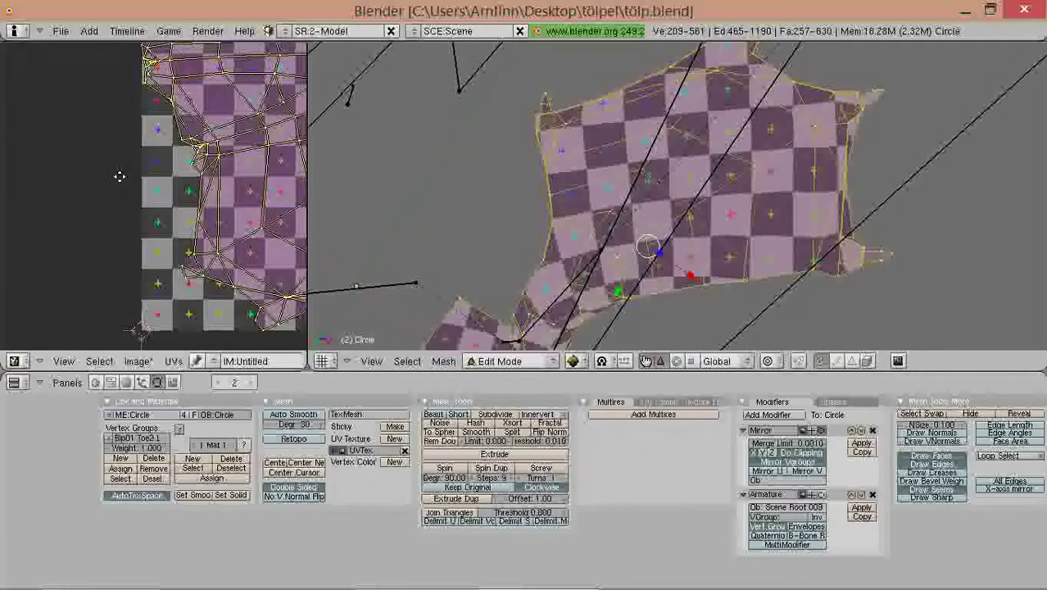
pyautogui.scroll(5, 172, 180)
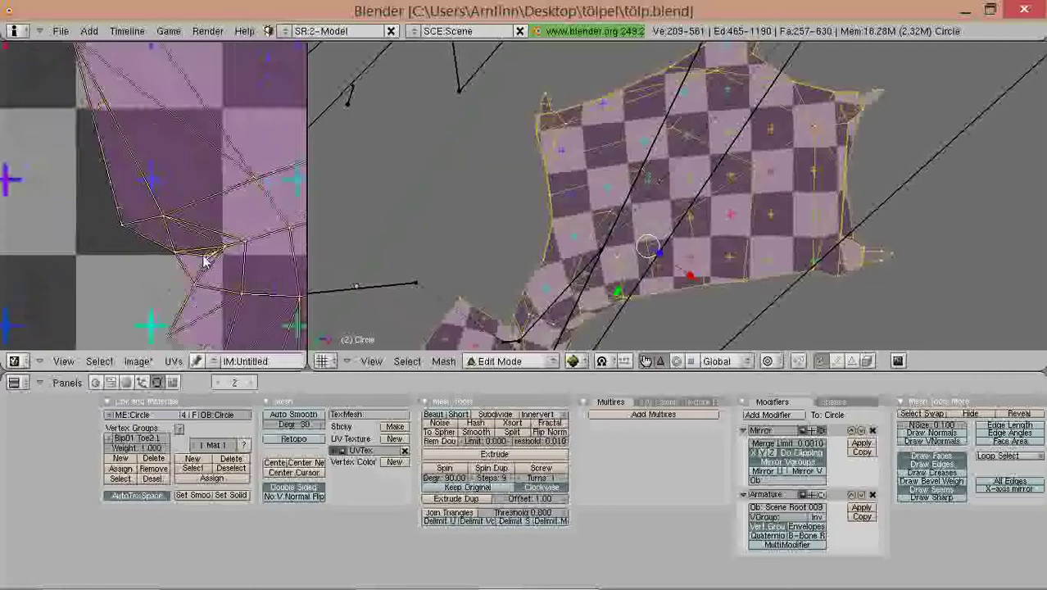
pyautogui.scroll(-5, 171, 235)
pyautogui.scroll(2, 204, 272)
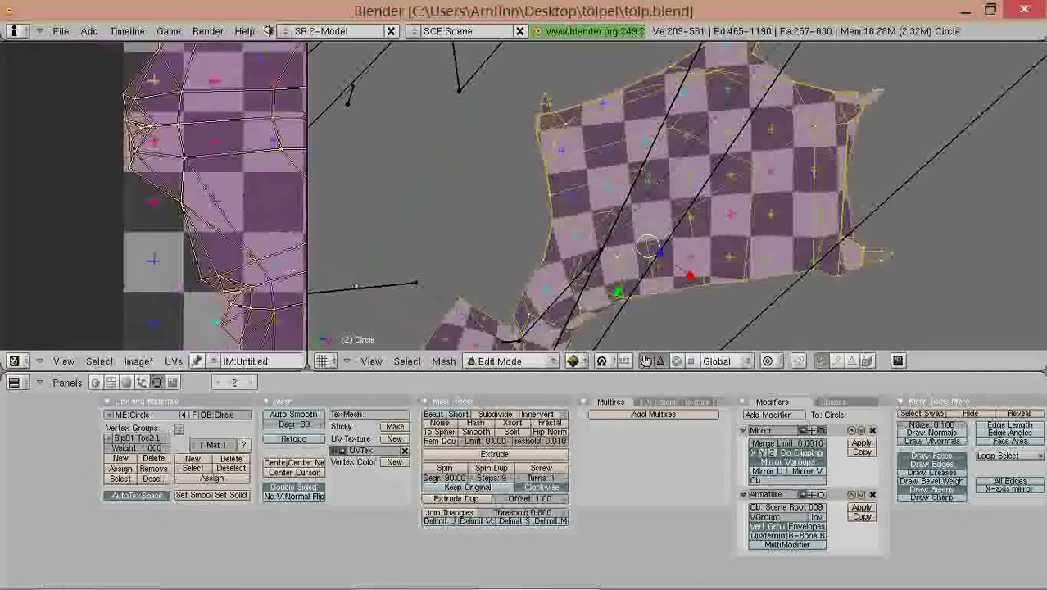
# Step: Select the edges running around the base of the raised toe and mark them as a seam
pyautogui.moveTo(655, 197); pyautogui.dragTo(622, 131, button='middle')
pyautogui.scroll(3, 580, 188)
pyautogui.press('a')
pyautogui.moveTo(675, 197); pyautogui.dragTo(737, 220, button='middle')
pyautogui.keyDown('shift'); pyautogui.rightClick(686, 264); pyautogui.keyUp('shift')
pyautogui.keyDown('shift'); pyautogui.rightClick(697, 274); pyautogui.keyUp('shift')
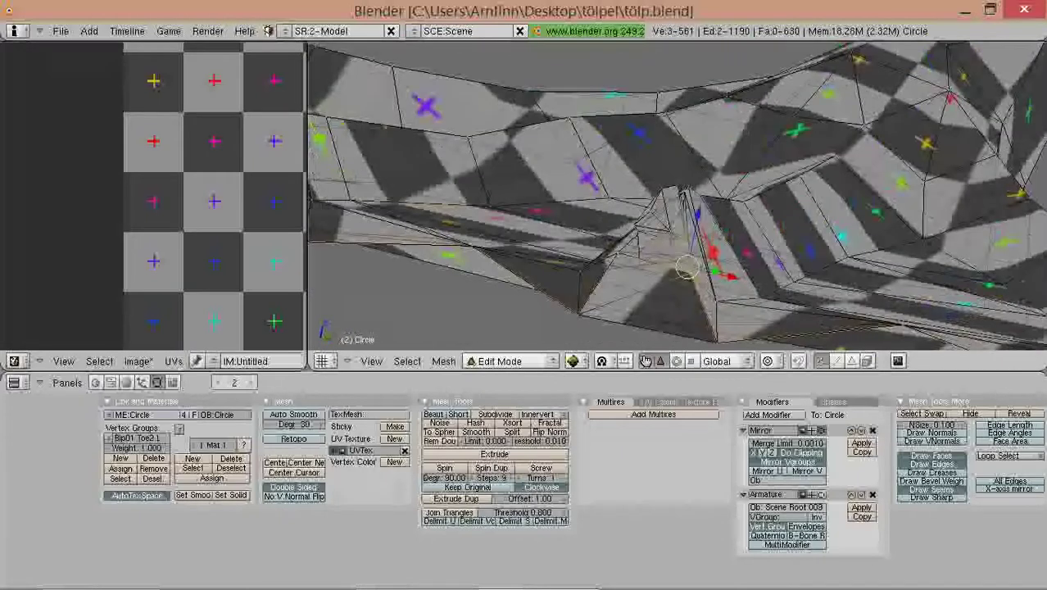
pyautogui.moveTo(696, 275); pyautogui.dragTo(737, 242, button='middle')
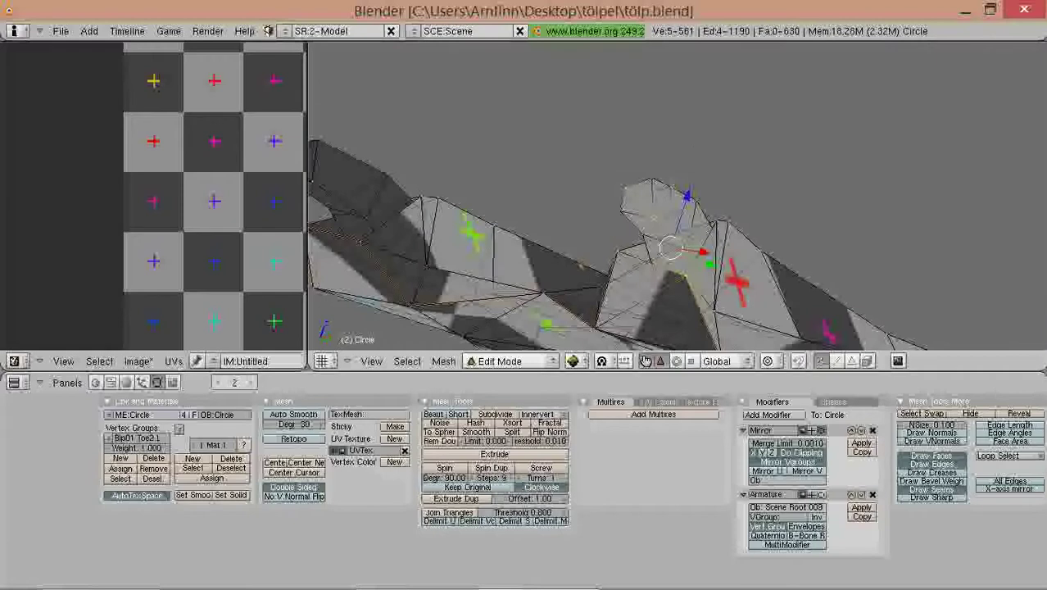
pyautogui.hotkey('ctrl', 'e')
pyautogui.click(608, 161)
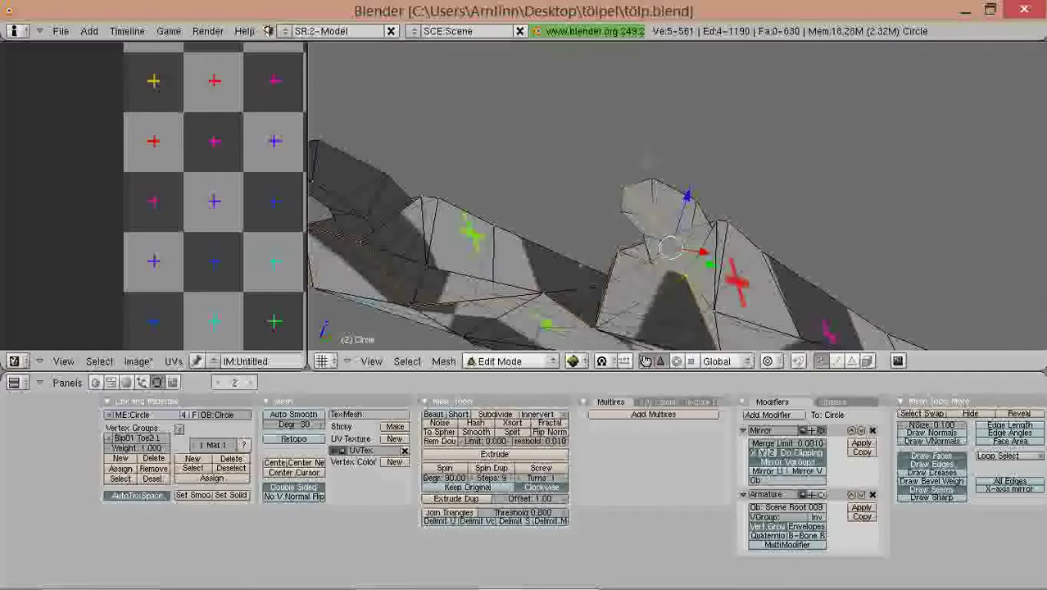
# Step: Select the whole foot and unwrap it with the extended toe seam
pyautogui.press('a')
pyautogui.press('e')
pyautogui.click(627, 166)
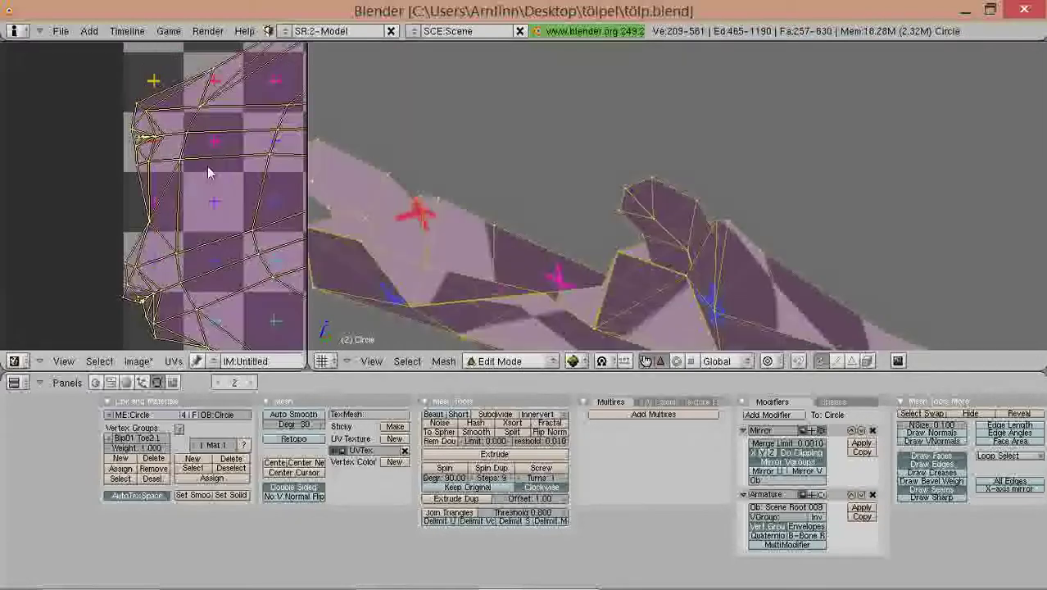
# Step: Inspect the foot's UV layout around the toes for overlaps and remaining distortion
pyautogui.scroll(-2, 189, 224)
pyautogui.moveTo(254, 315); pyautogui.dragTo(187, 299, button='middle')
pyautogui.scroll(2, 186, 299)
pyautogui.scroll(1, 185, 299)
pyautogui.moveTo(156, 218); pyautogui.dragTo(115, 157, button='middle')
pyautogui.scroll(-4, 86, 276)
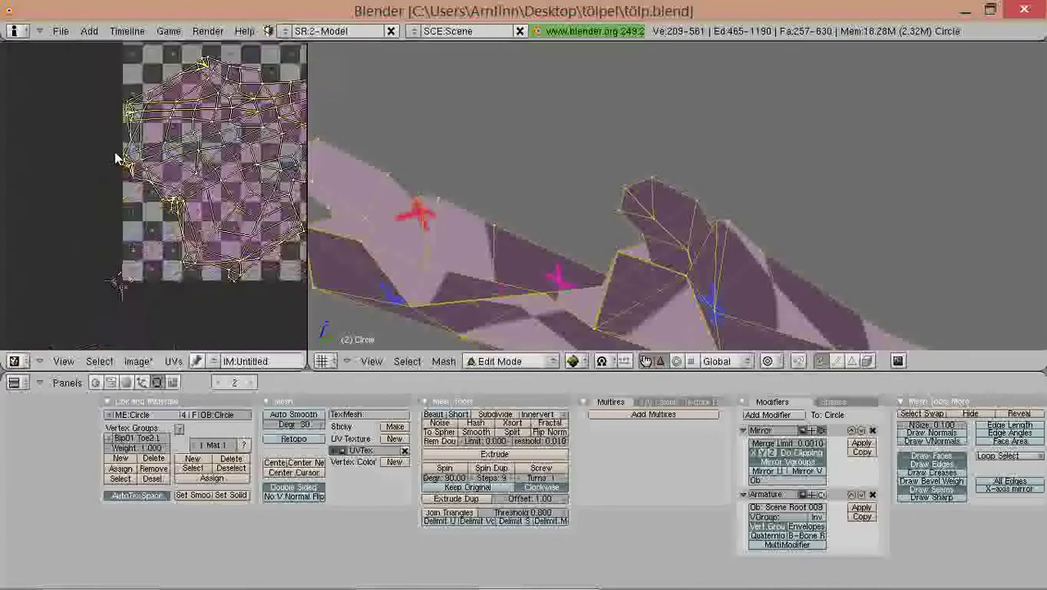
pyautogui.scroll(3, 122, 188)
pyautogui.press('e')
pyautogui.click(747, 187)
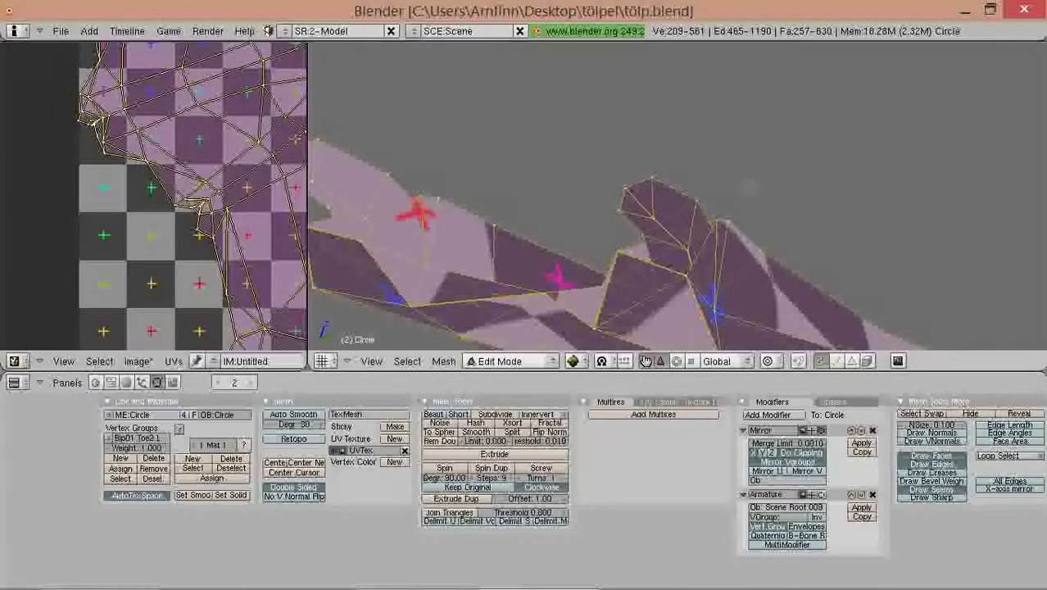
pyautogui.scroll(5, 172, 201)
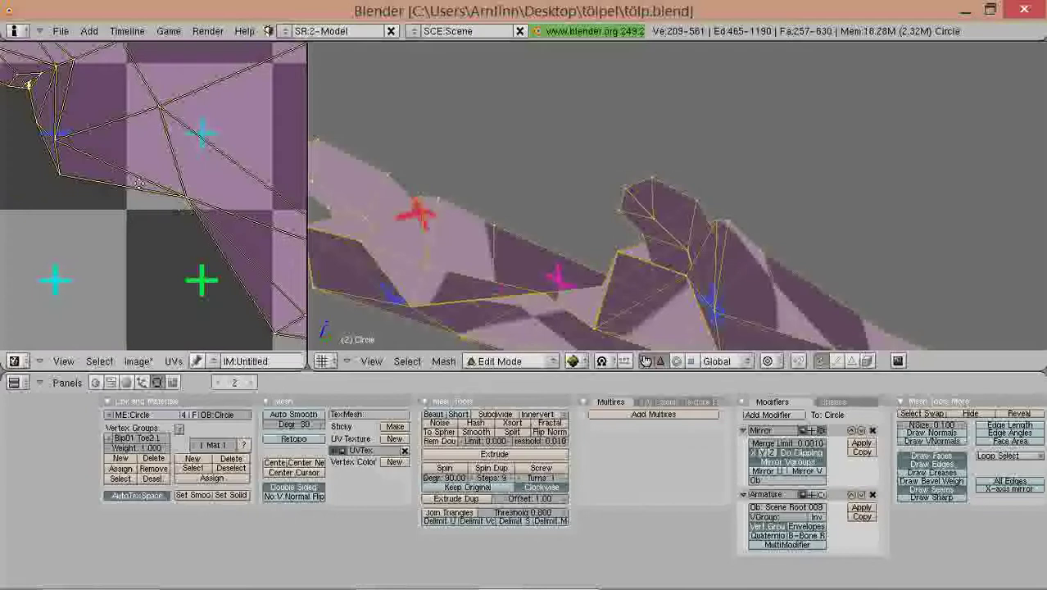
pyautogui.scroll(4, 170, 149)
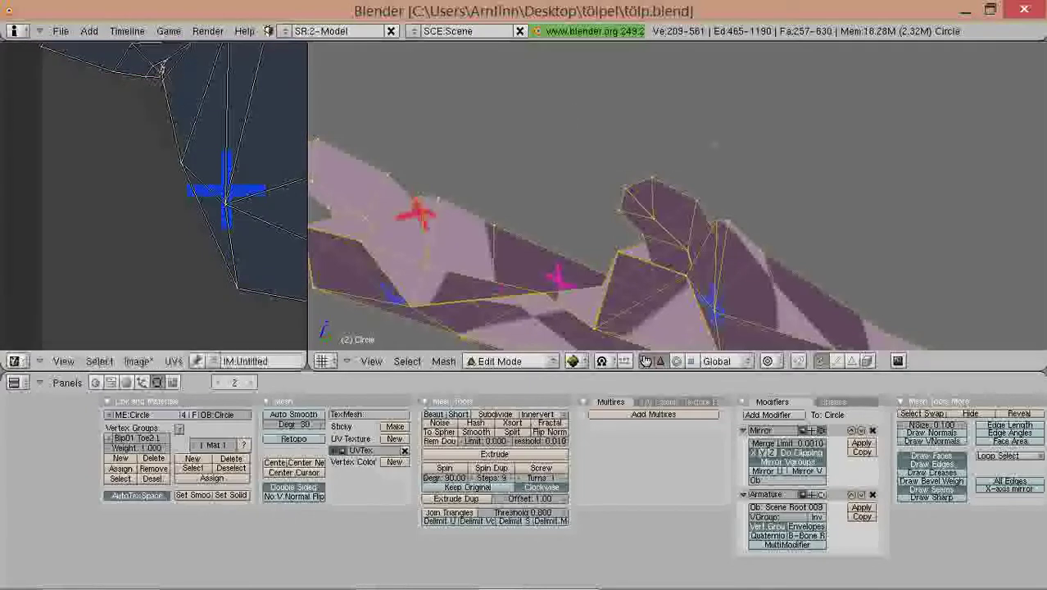
# Step: Select the connected vertices across the toe where it meets the webbing and mark their edges as a seam
pyautogui.moveTo(714, 144); pyautogui.dragTo(716, 236, button='middle')
pyautogui.rightClick(723, 216)
pyautogui.keyDown('shift'); pyautogui.rightClick(690, 231); pyautogui.keyUp('shift')
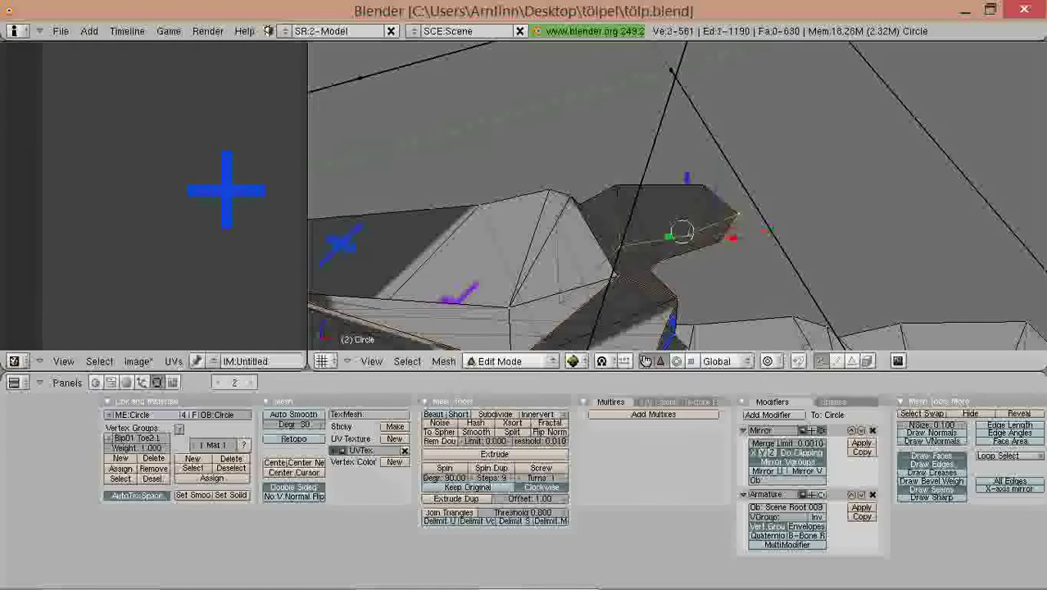
pyautogui.keyDown('shift'); pyautogui.rightClick(562, 295); pyautogui.keyUp('shift')
pyautogui.moveTo(562, 295); pyautogui.dragTo(587, 287, button='middle')
pyautogui.hotkey('ctrl', 'e')
pyautogui.click(585, 288)
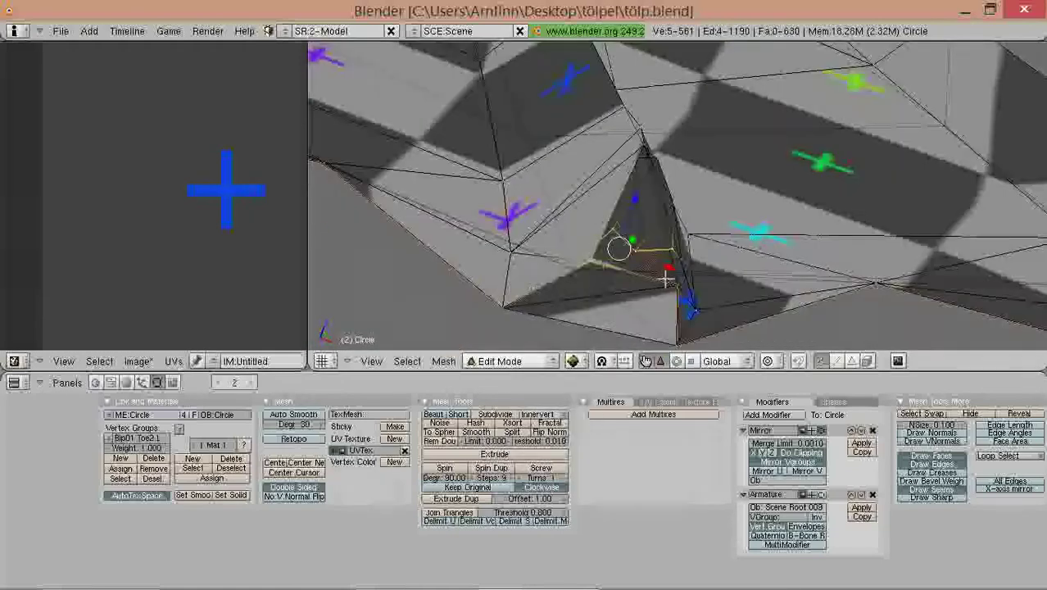
# Step: Select the edge across the underside of the toe's base and clear its seam
pyautogui.moveTo(666, 279); pyautogui.dragTo(635, 275, button='middle')
pyautogui.rightClick(677, 285)
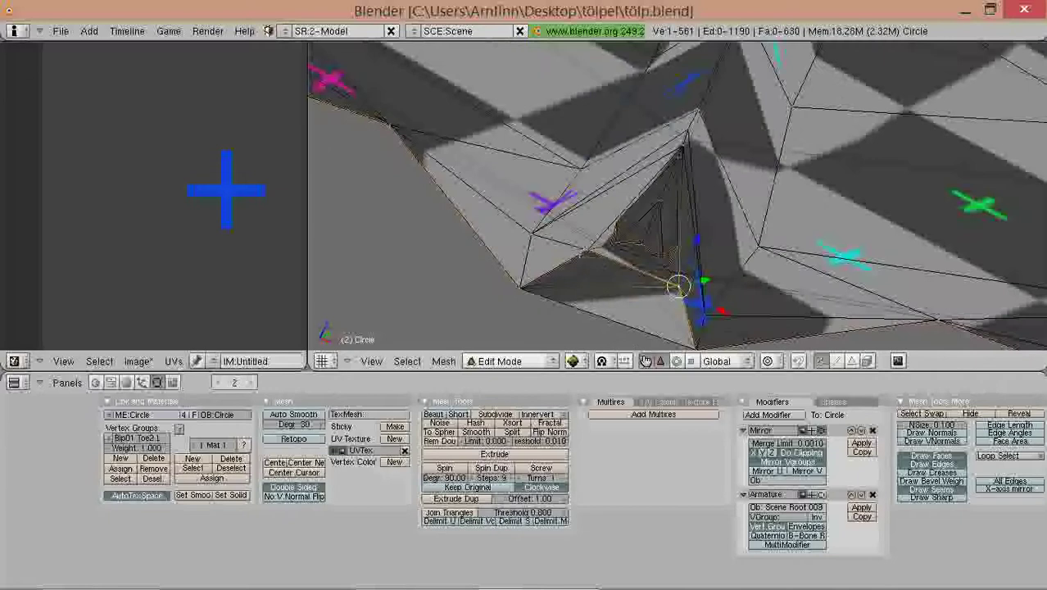
pyautogui.hotkey('ctrl', 'e')
pyautogui.click(611, 268)
# Step: Select the linked foot mesh, unwrap it with the rerouted toe seam and check the toe's UVs
pyautogui.hotkey('ctrl', 'l')
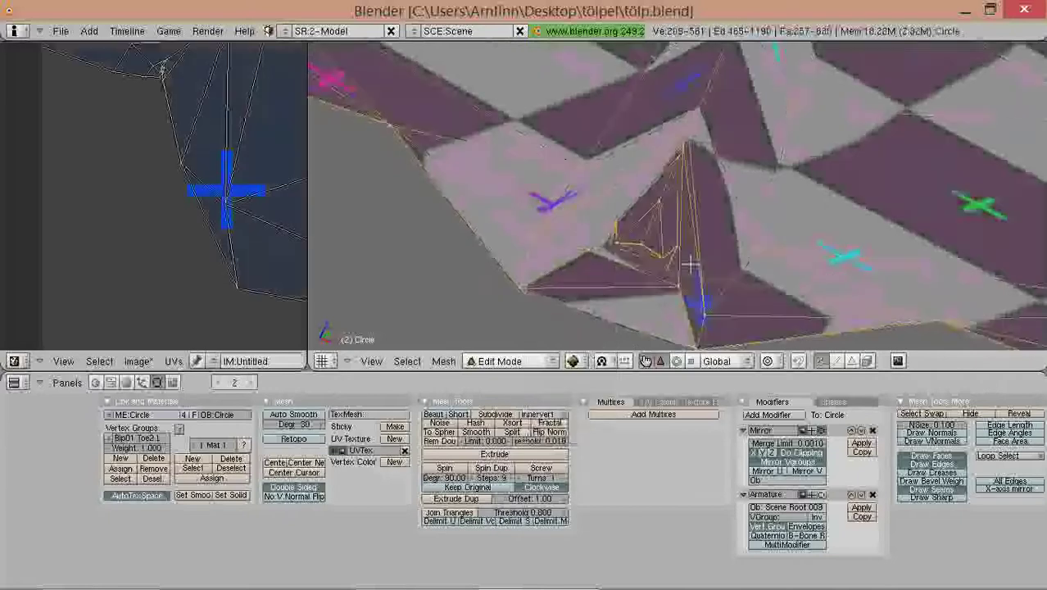
pyautogui.press('u')
pyautogui.click(695, 262)
pyautogui.scroll(-8, 219, 233)
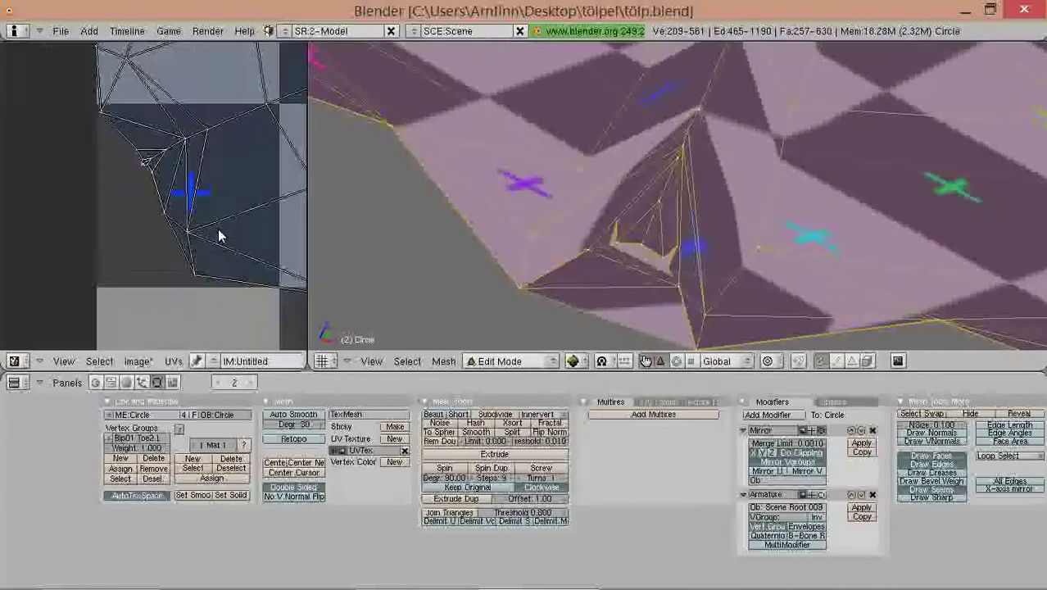
pyautogui.scroll(-4, 209, 227)
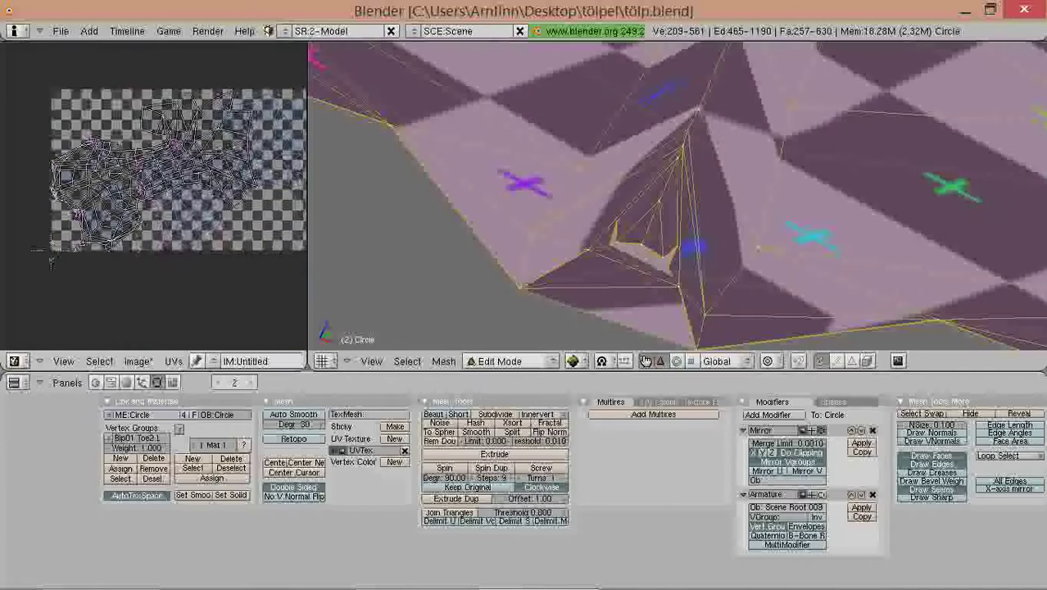
pyautogui.scroll(10, 95, 214)
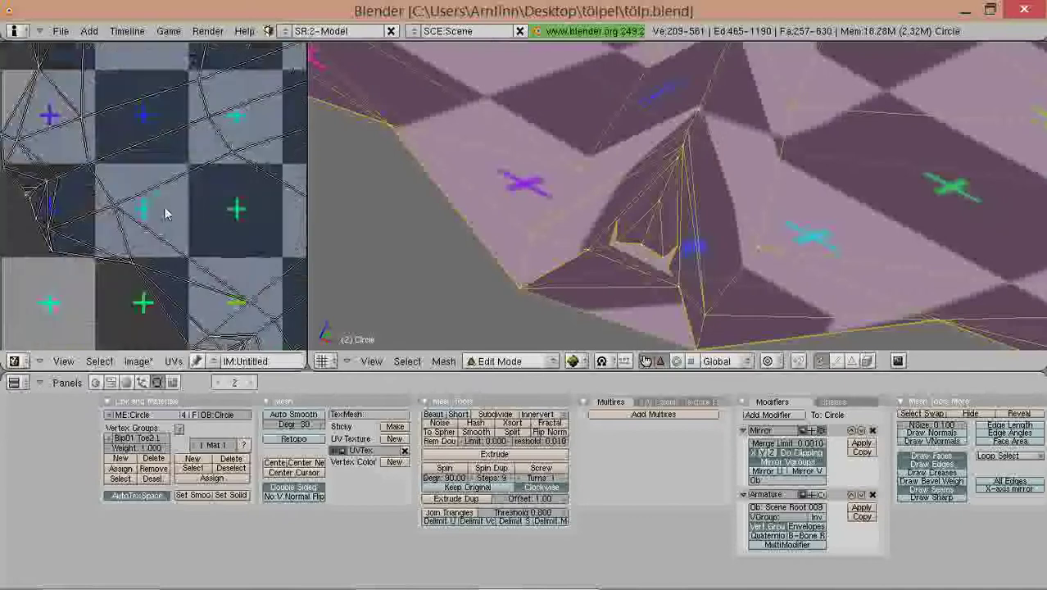
pyautogui.moveTo(64, 211); pyautogui.dragTo(165, 220, button='middle')
pyautogui.scroll(2, 137, 213)
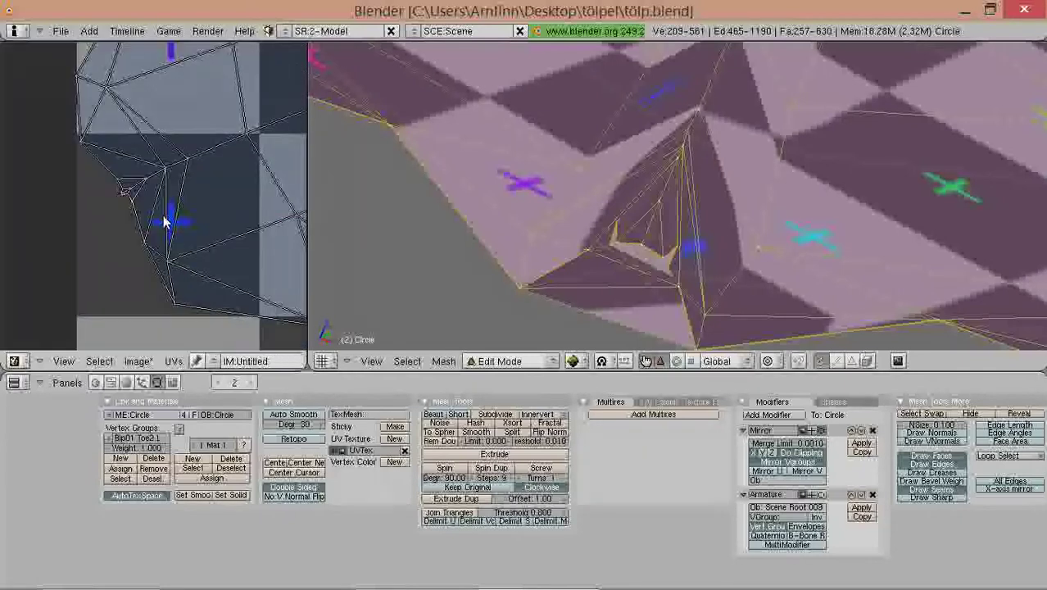
# Step: Select the two vertices on the near side of the toe's base and scale them together
pyautogui.scroll(-4, 677, 213)
pyautogui.moveTo(655, 221); pyautogui.dragTo(783, 344, button='middle')
pyautogui.scroll(1, 749, 337)
pyautogui.scroll(-3, 699, 241)
pyautogui.moveTo(683, 230); pyautogui.dragTo(678, 292, button='middle')
pyautogui.scroll(2, 678, 291)
pyautogui.rightClick(709, 214)
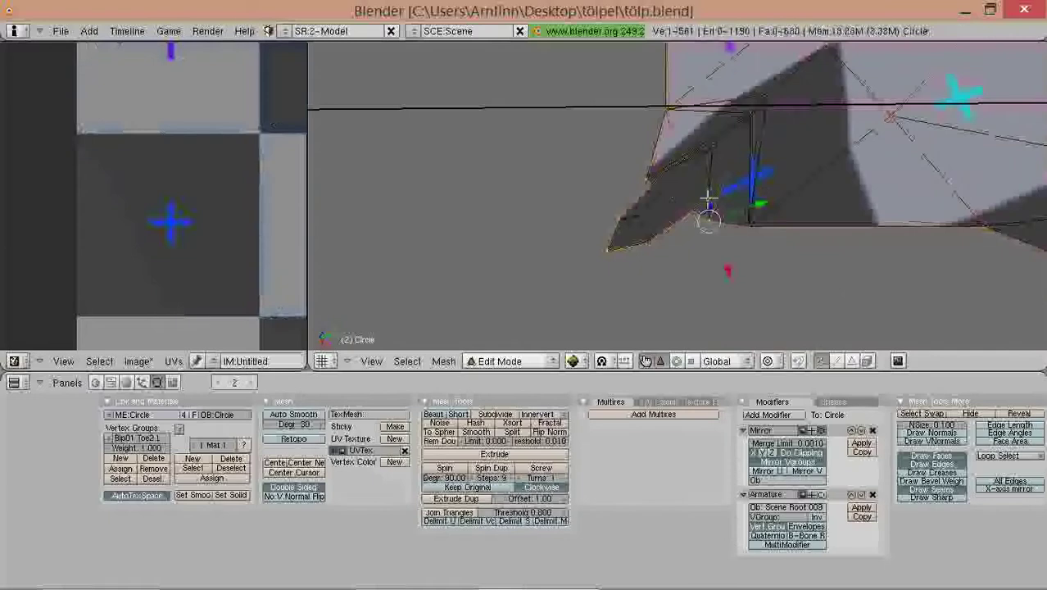
pyautogui.press('s')
pyautogui.press('Return')
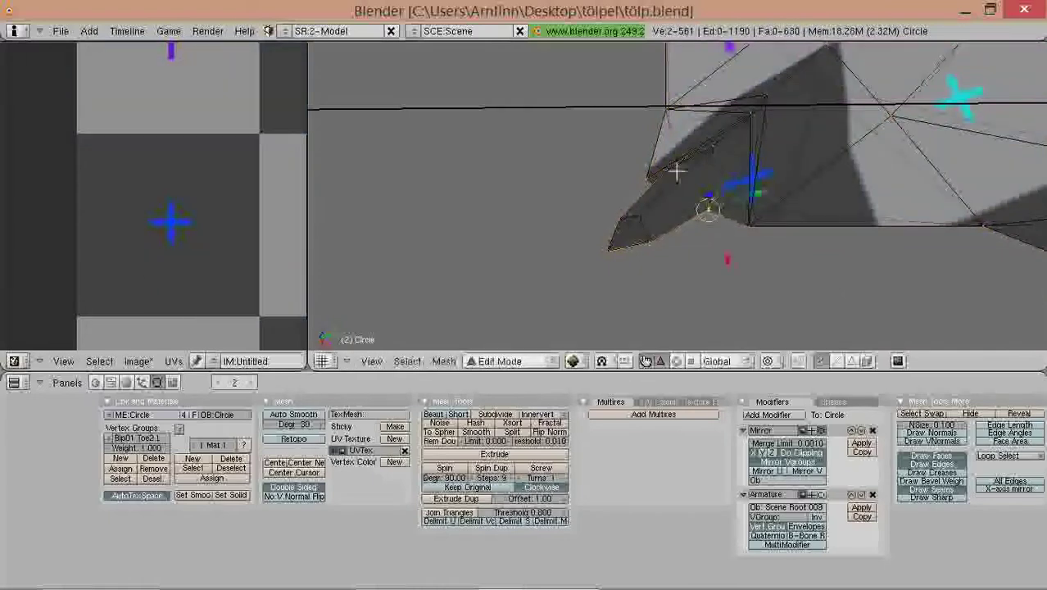
# Step: Select the pair of vertices on the opposite side of the toe's base and scale them closer together
pyautogui.moveTo(678, 169); pyautogui.dragTo(712, 147, button='middle')
pyautogui.press('s')
pyautogui.click(689, 162)
pyautogui.keyDown('shift'); pyautogui.rightClick(713, 147); pyautogui.keyUp('shift')
pyautogui.press('s')
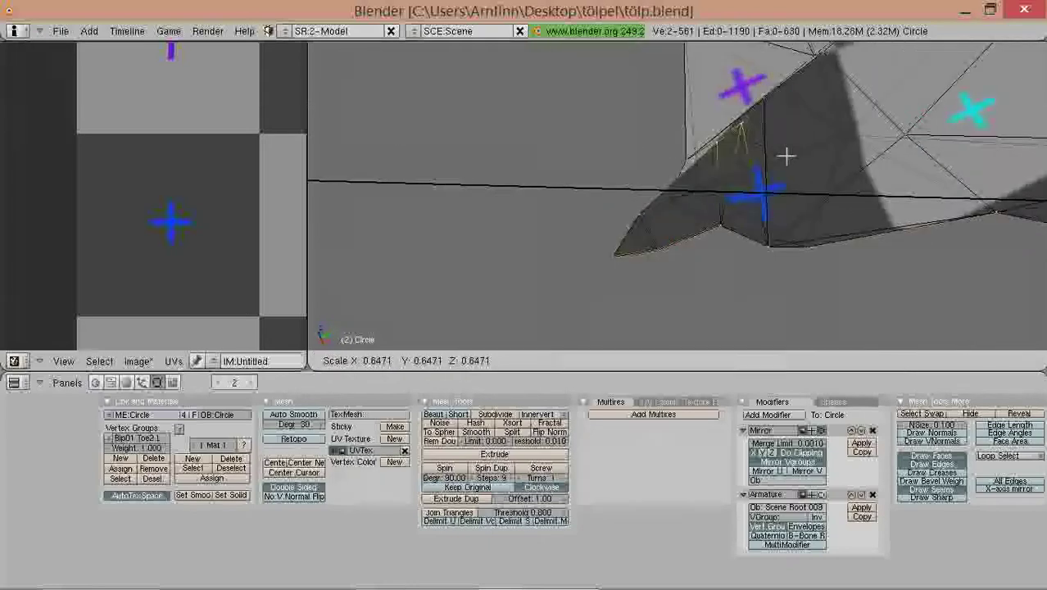
pyautogui.click(784, 155)
# Step: Select the three connected vertices at the toe's base and delete them
pyautogui.rightClick(770, 131)
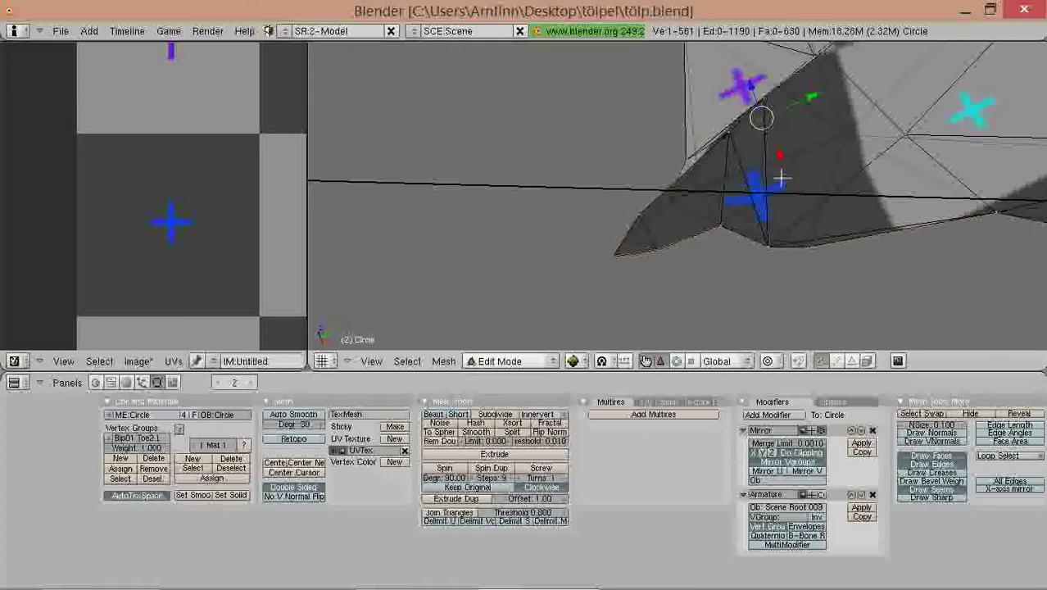
pyautogui.press('x')
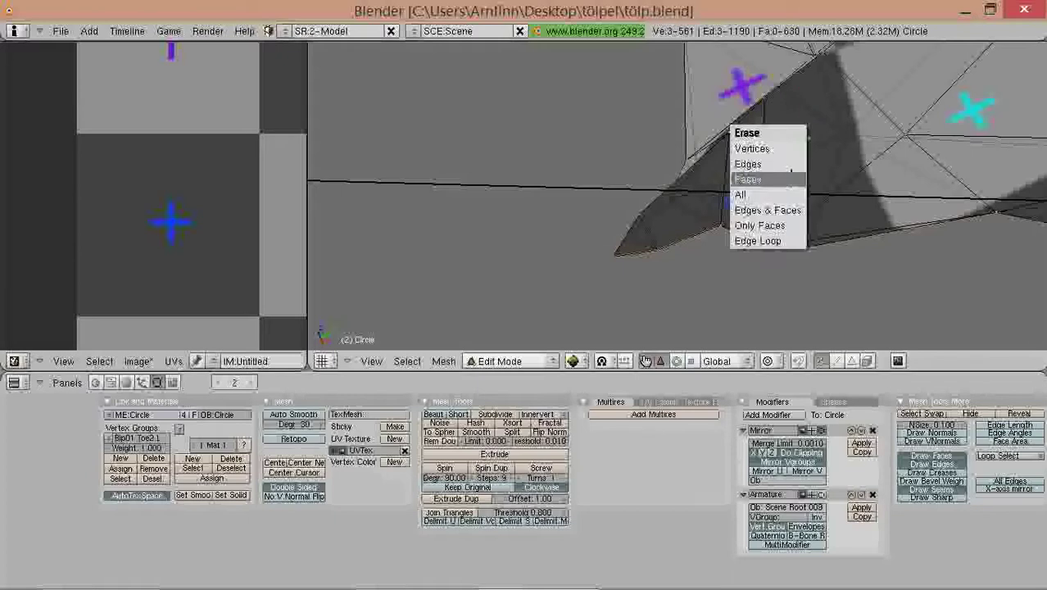
pyautogui.click(791, 178)
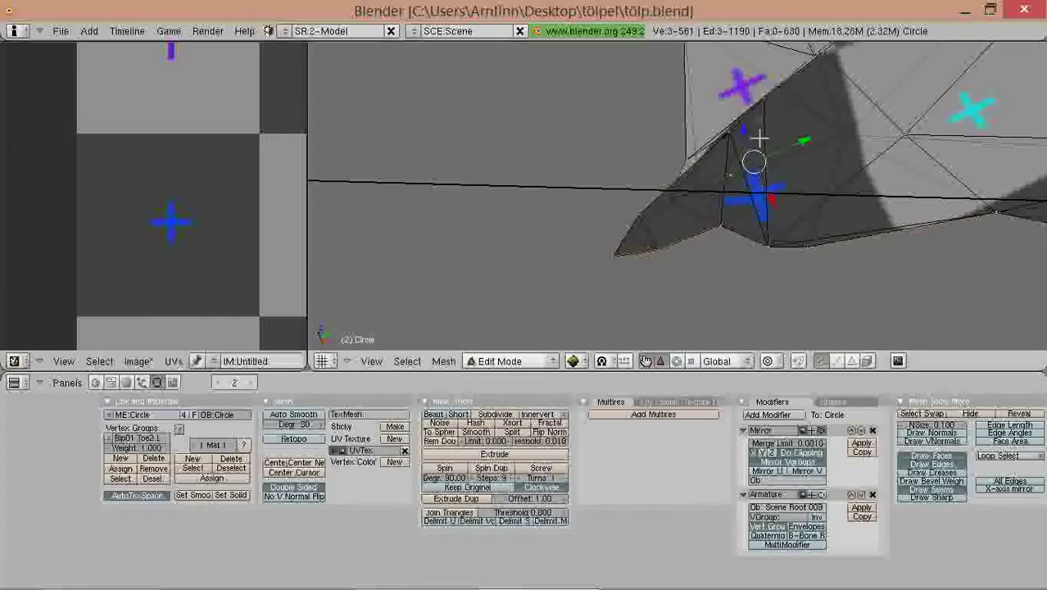
pyautogui.press('x')
pyautogui.click(751, 110)
# Step: Clear the selection and select the vertex at the tip of the toe
pyautogui.moveTo(746, 119)
pyautogui.mouseDown(button='middle')
pyautogui.moveTo(773, 160)
pyautogui.moveTo(757, 184)
pyautogui.moveTo(922, 176)
pyautogui.moveTo(981, 160)
pyautogui.moveTo(801, 169)
pyautogui.moveTo(786, 156)
pyautogui.mouseUp(button='middle')
pyautogui.press('a')
pyautogui.rightClick(737, 207)
pyautogui.scroll(2, 767, 212)
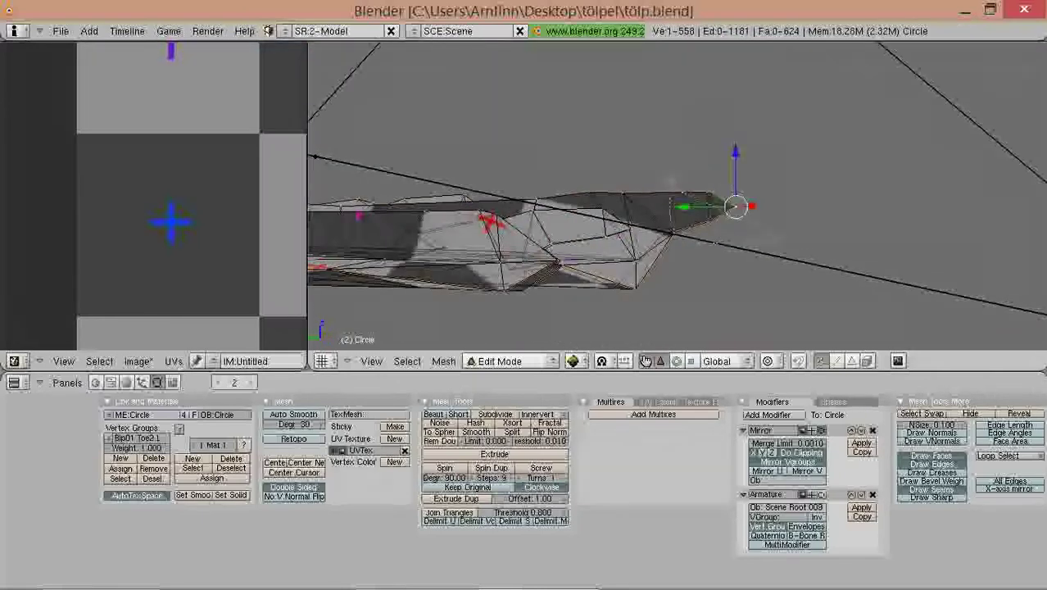
pyautogui.moveTo(715, 154); pyautogui.dragTo(734, 181)
pyautogui.rightClick(735, 220)
# Step: Select the entire foot including the toe tip and unwrap the cleaned-up mesh
pyautogui.moveTo(720, 184); pyautogui.dragTo(565, 274, button='middle')
pyautogui.press('a')
pyautogui.press('a')
pyautogui.scroll(1, 649, 211)
pyautogui.press('u')
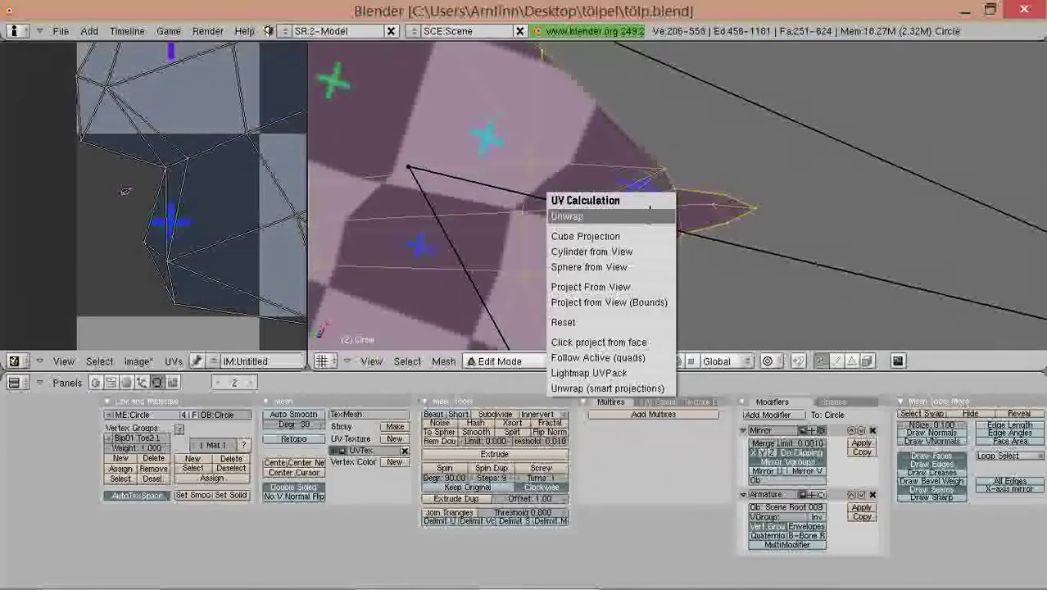
pyautogui.click(649, 211)
# Step: Examine the new UV layout of the foot along its outline and toes
pyautogui.scroll(-6, 90, 221)
pyautogui.moveTo(210, 279); pyautogui.dragTo(187, 145, button='middle')
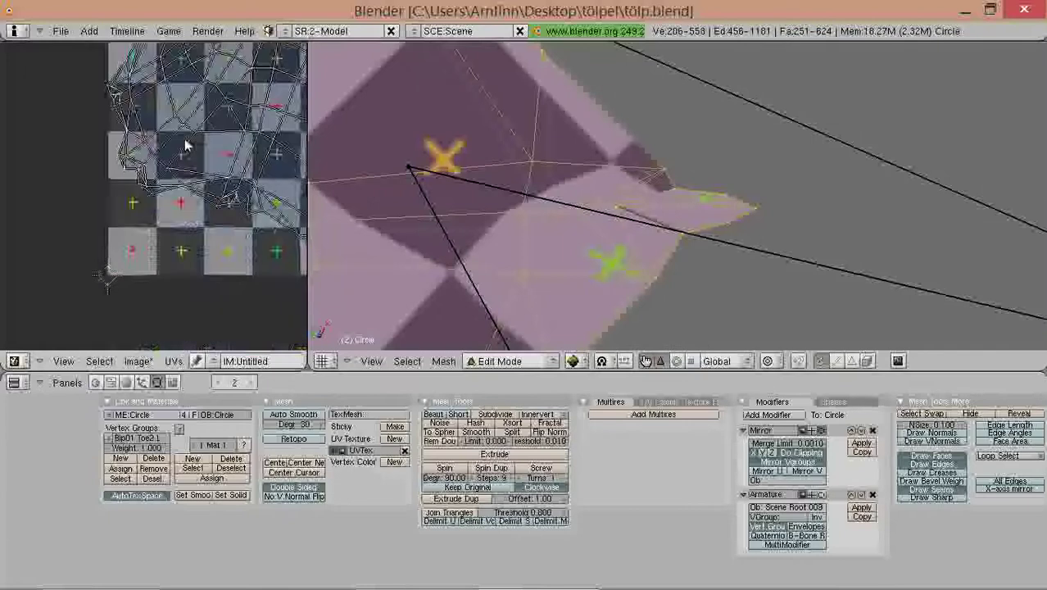
pyautogui.scroll(2, 168, 164)
pyautogui.moveTo(125, 204); pyautogui.dragTo(139, 228, button='middle')
pyautogui.scroll(-4, 80, 207)
pyautogui.scroll(5, 139, 228)
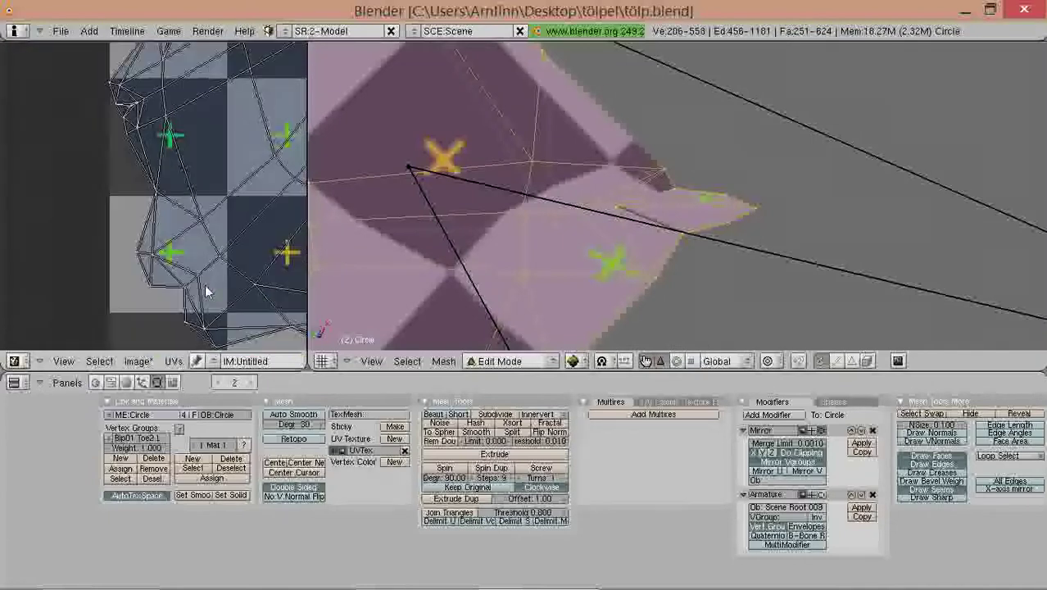
pyautogui.scroll(-6, 105, 262)
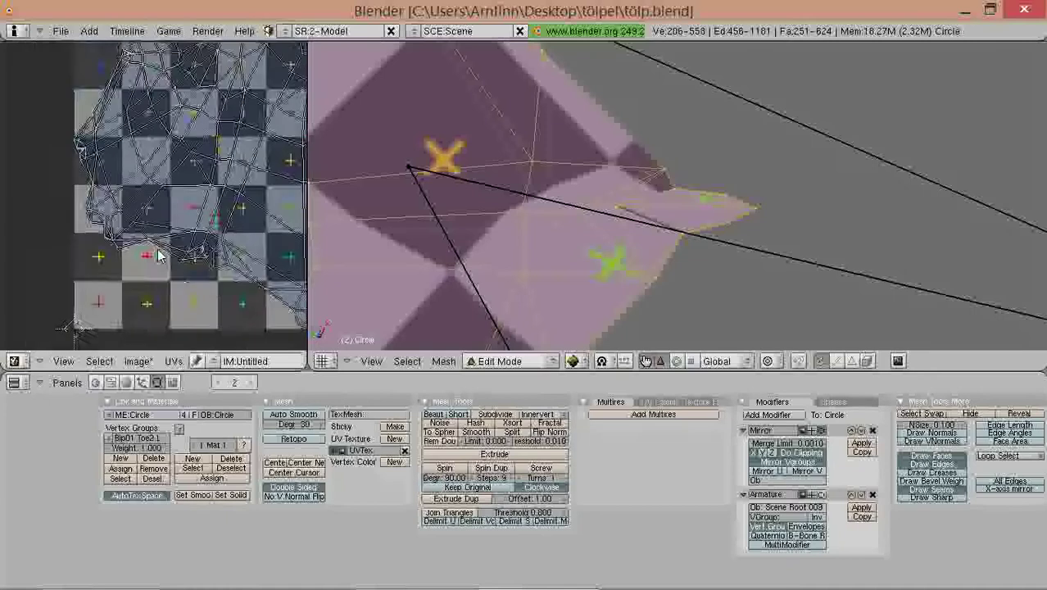
pyautogui.scroll(-1, 158, 227)
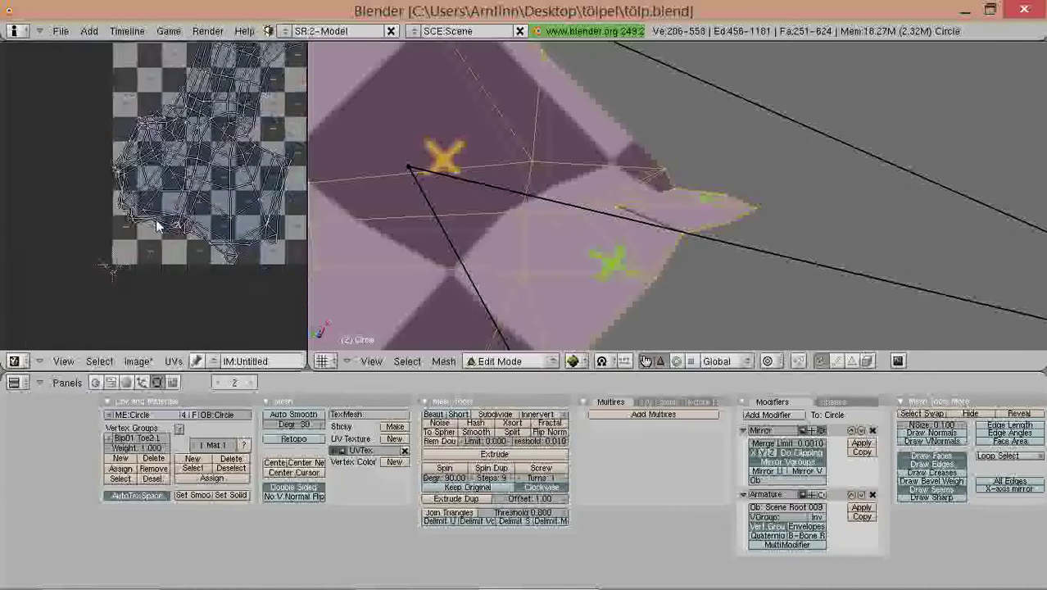
# Step: Select the three vertices around the notch at the toe's base and try to delete the face between them
pyautogui.scroll(3, 158, 227)
pyautogui.scroll(5, 94, 226)
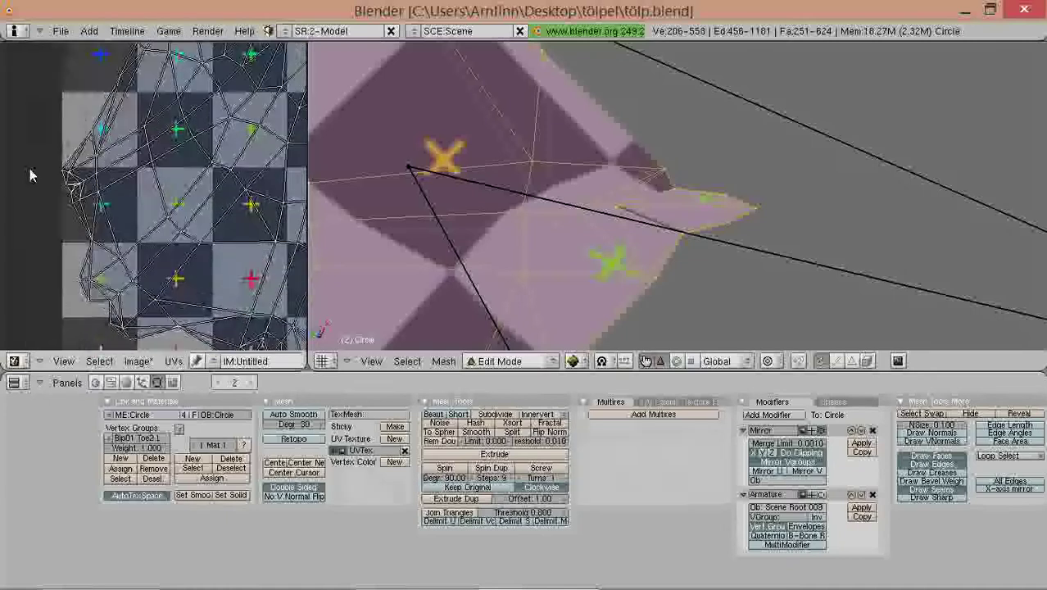
pyautogui.scroll(1, 57, 178)
pyautogui.moveTo(57, 178); pyautogui.dragTo(181, 206, button='middle')
pyautogui.moveTo(733, 135); pyautogui.dragTo(749, 185, button='middle')
pyautogui.scroll(2, 819, 201)
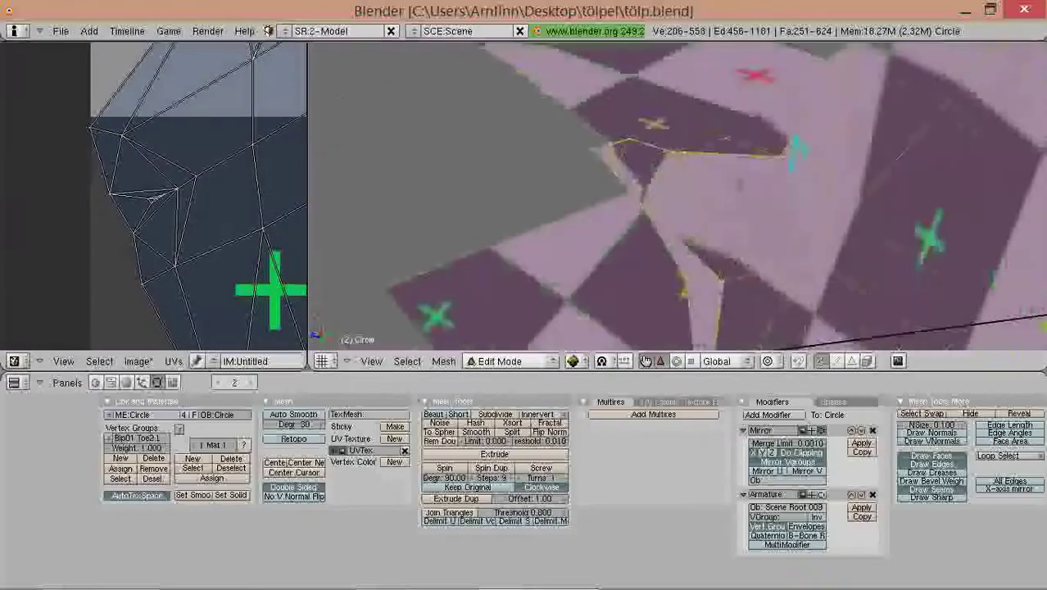
pyautogui.moveTo(665, 199); pyautogui.dragTo(744, 184, button='middle')
pyautogui.press('a')
pyautogui.rightClick(676, 159)
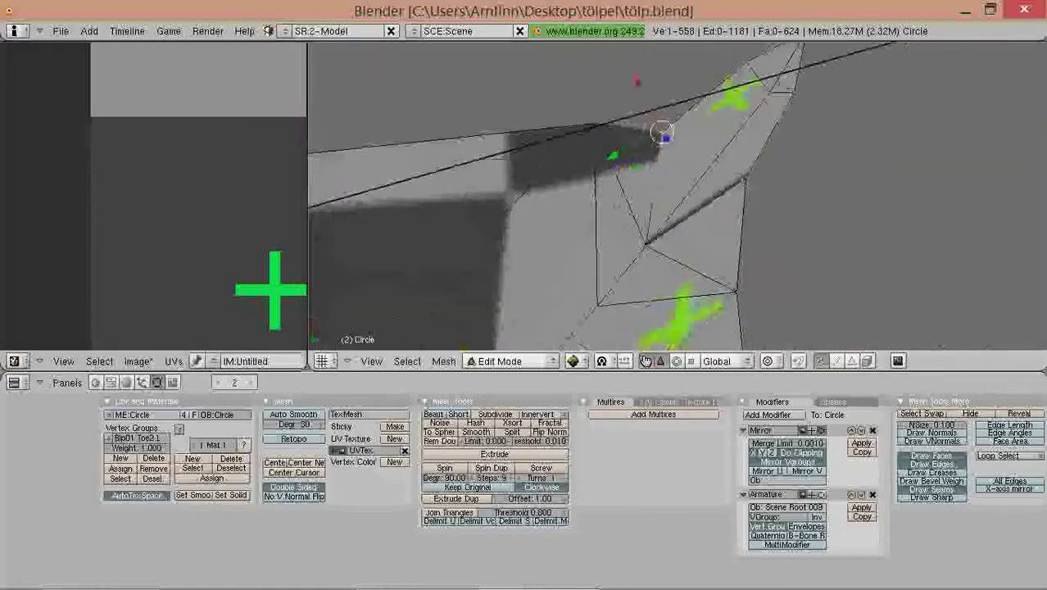
pyautogui.keyDown('shift'); pyautogui.rightClick(744, 181); pyautogui.keyUp('shift')
pyautogui.press('x')
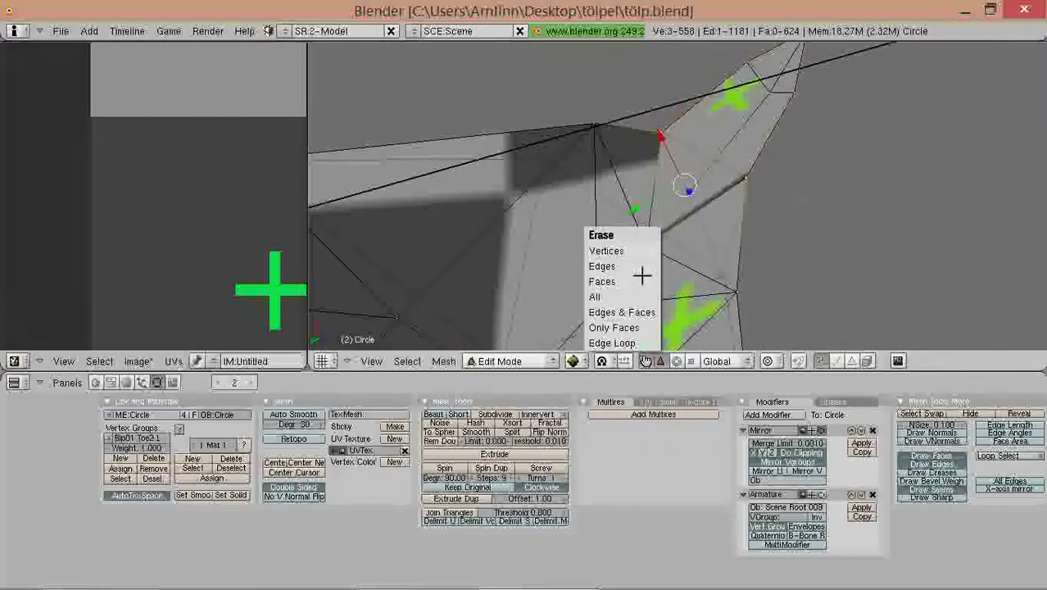
pyautogui.click(640, 280)
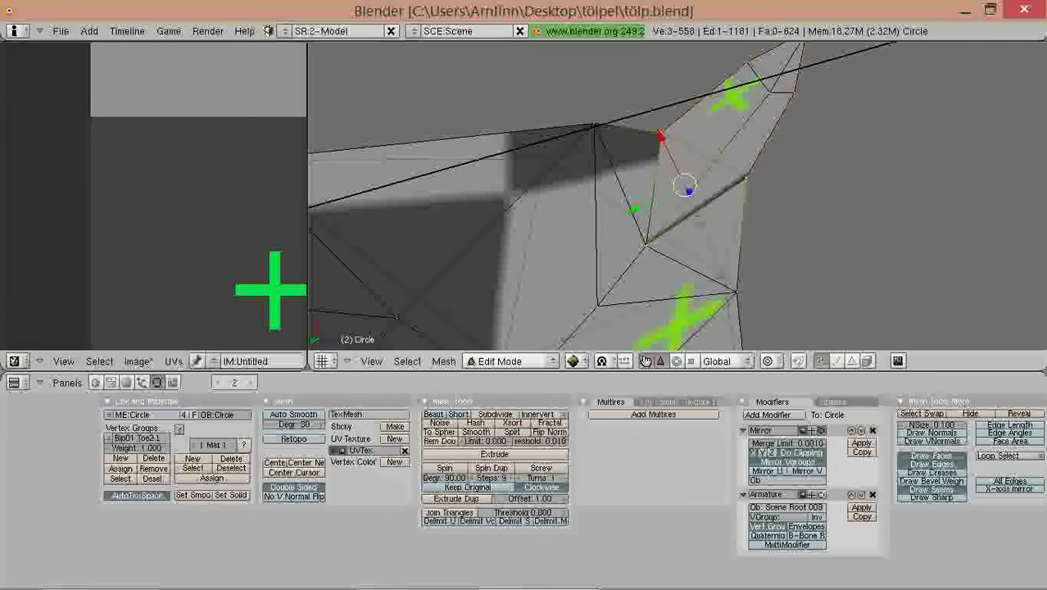
# Step: Select the entire foot and remove its doubled vertices
pyautogui.scroll(2, 666, 263)
pyautogui.press('a')
pyautogui.press('l')
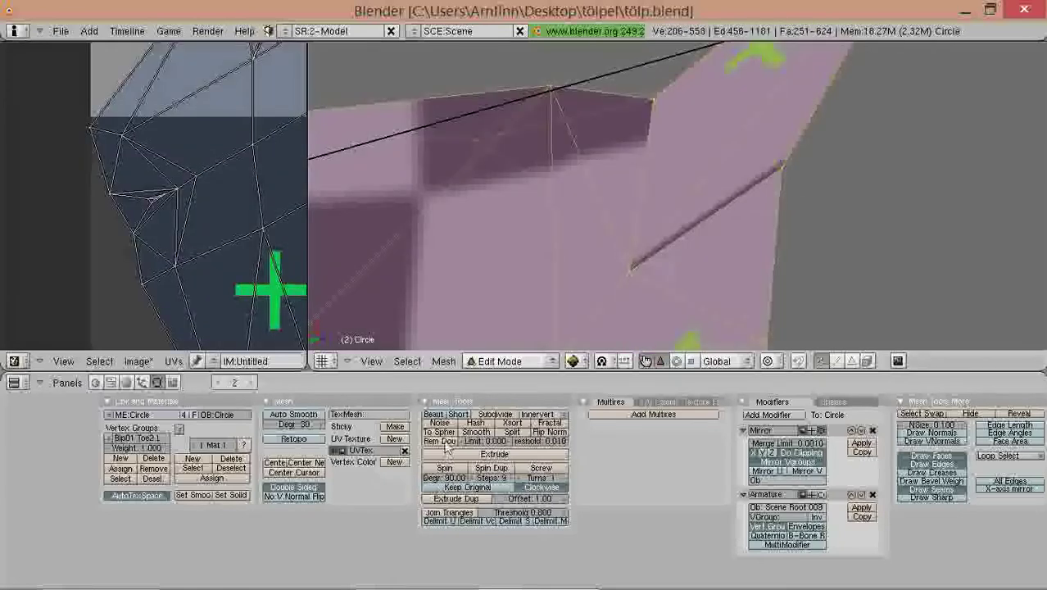
pyautogui.click(439, 441)
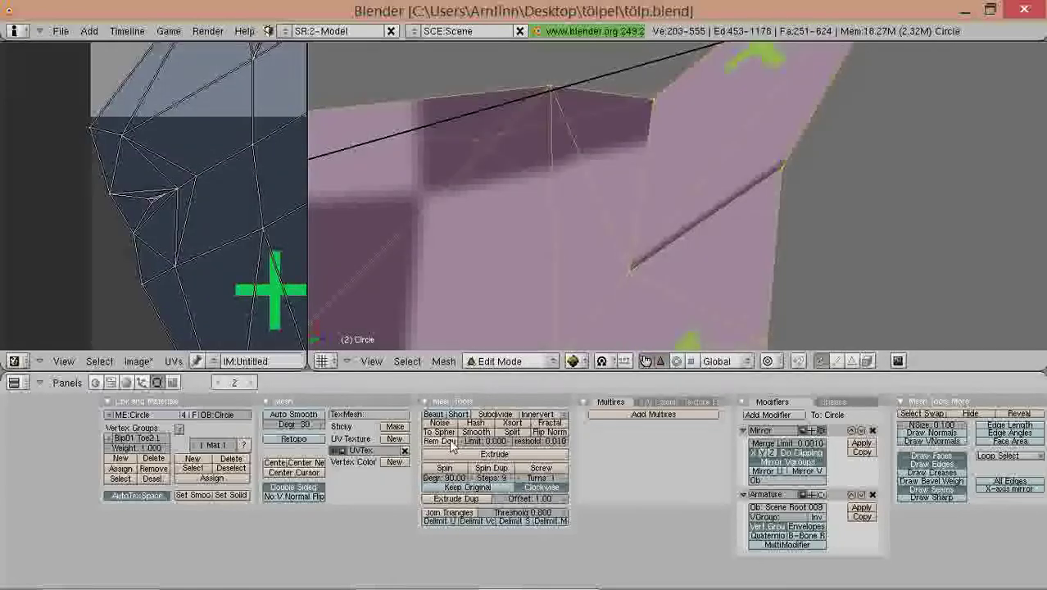
# Step: Select the three corner vertices of the slit beside the toe again and try to erase the face there
pyautogui.scroll(-4, 460, 287)
pyautogui.rightClick(729, 186)
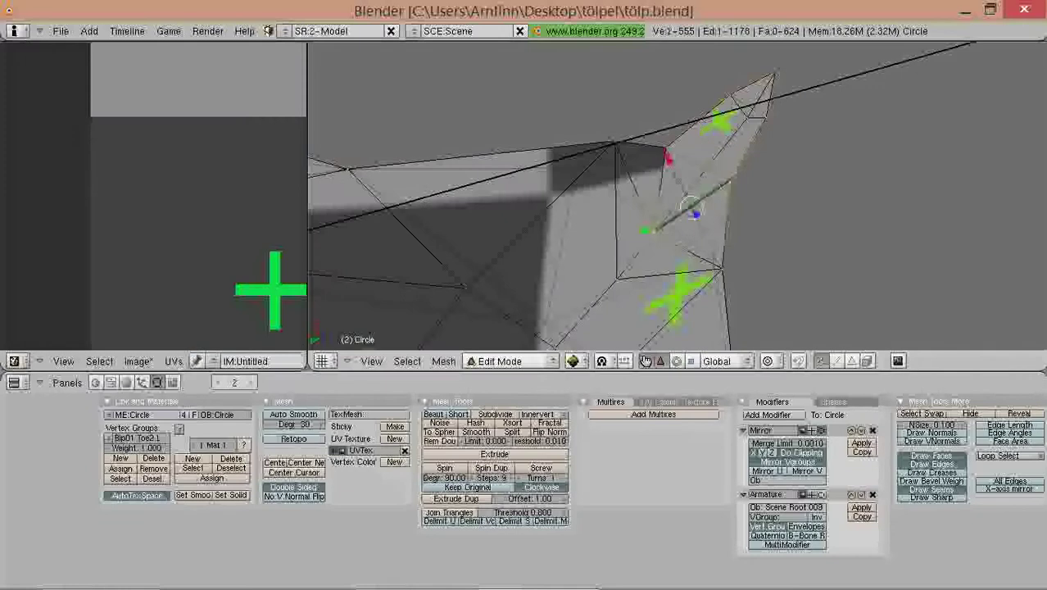
pyautogui.press('x')
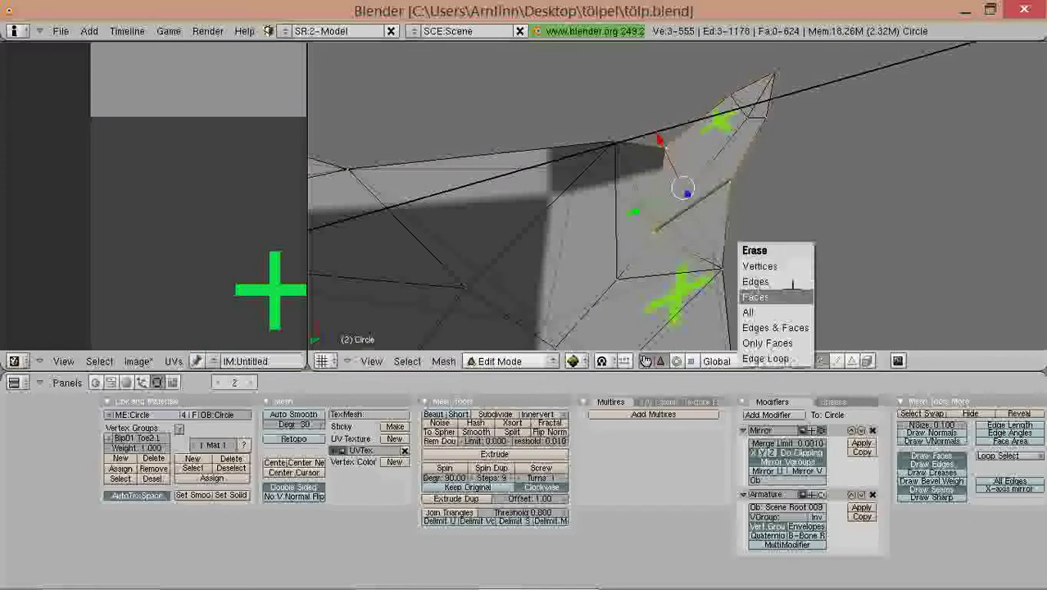
pyautogui.click(792, 293)
# Step: Select all of the foot's geometry, unwrap it again and check the toes in the UV layout
pyautogui.press('a')
pyautogui.press('a')
pyautogui.press('a')
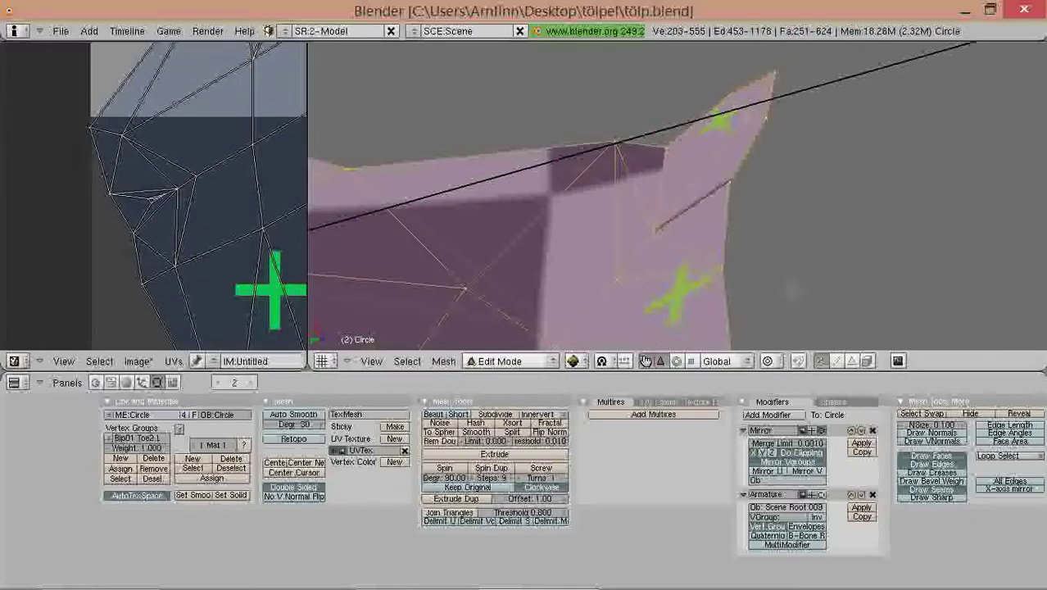
pyautogui.press('u')
pyautogui.click(792, 291)
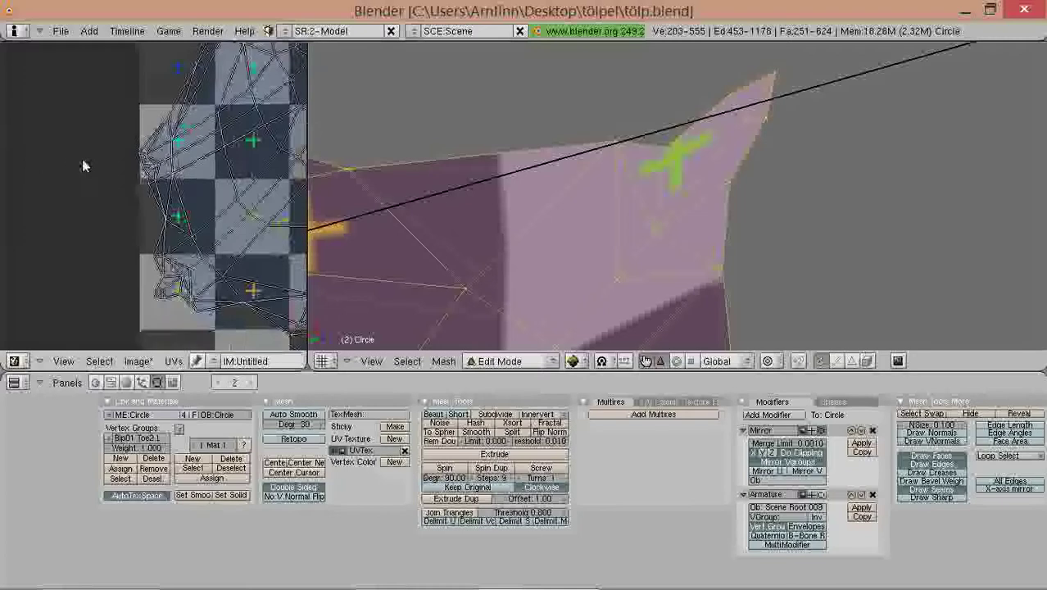
pyautogui.scroll(-2, 82, 166)
pyautogui.scroll(4, 86, 246)
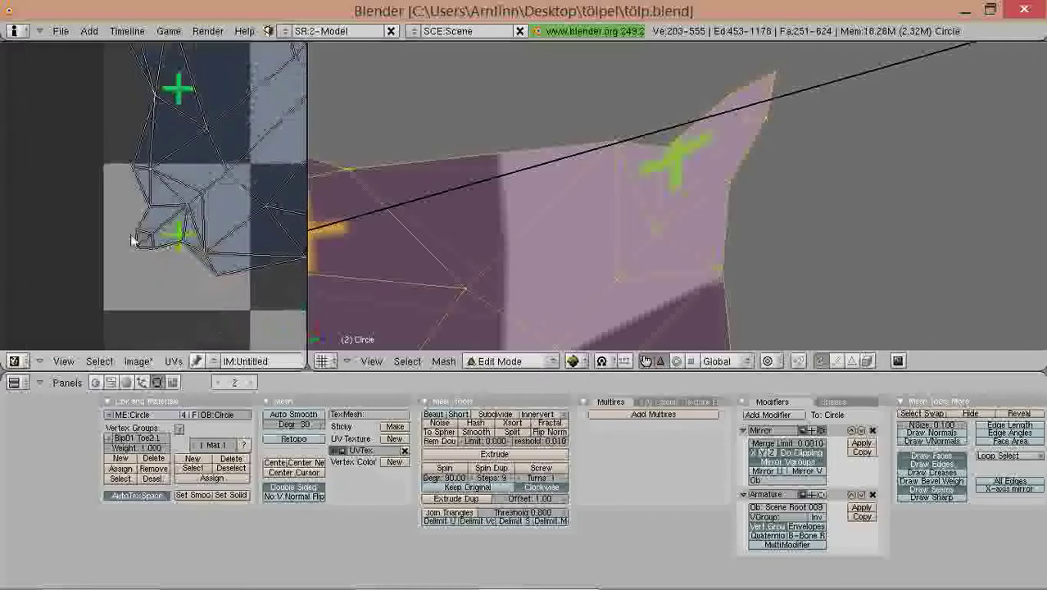
pyautogui.scroll(-6, 156, 233)
pyautogui.moveTo(201, 244); pyautogui.dragTo(94, 221, button='middle')
pyautogui.scroll(-3, 656, 221)
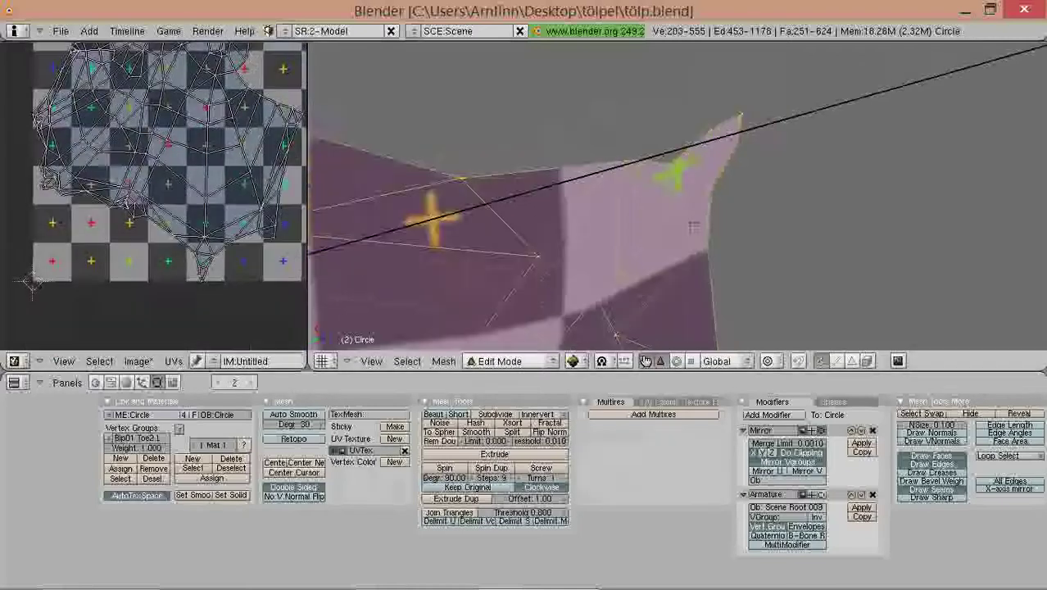
# Step: Select the two neighbouring vertices where the web meets the next toe's base and collapse them by scaling to 0
pyautogui.moveTo(680, 221); pyautogui.dragTo(547, 203, button='middle')
pyautogui.scroll(4, 553, 187)
pyautogui.moveTo(553, 156); pyautogui.dragTo(585, 206, button='middle')
pyautogui.rightClick(579, 213)
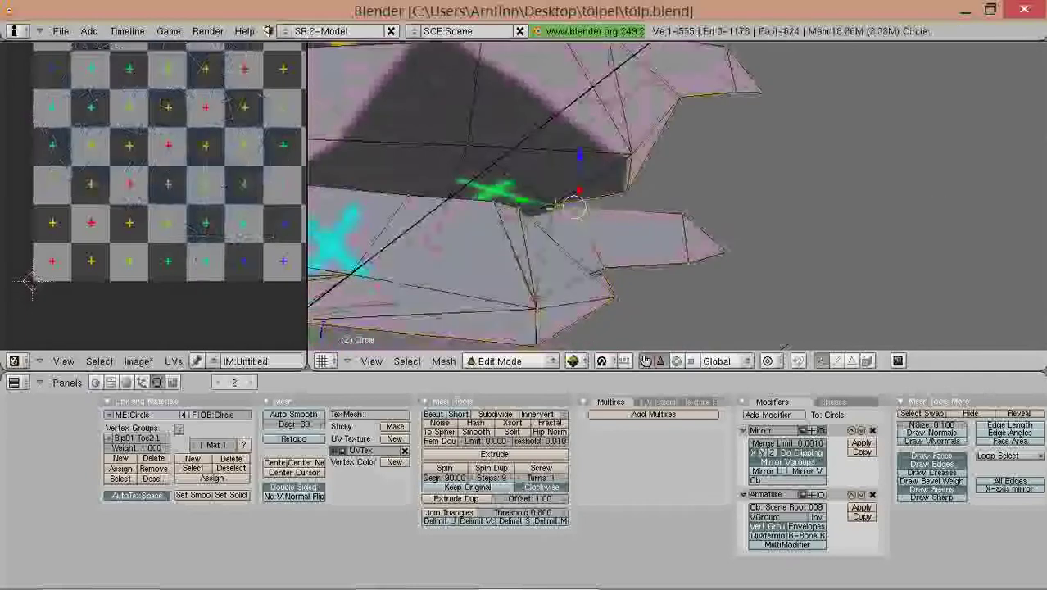
pyautogui.keyDown('shift'); pyautogui.rightClick(535, 212); pyautogui.keyUp('shift')
pyautogui.write('s0')
pyautogui.press('Return')
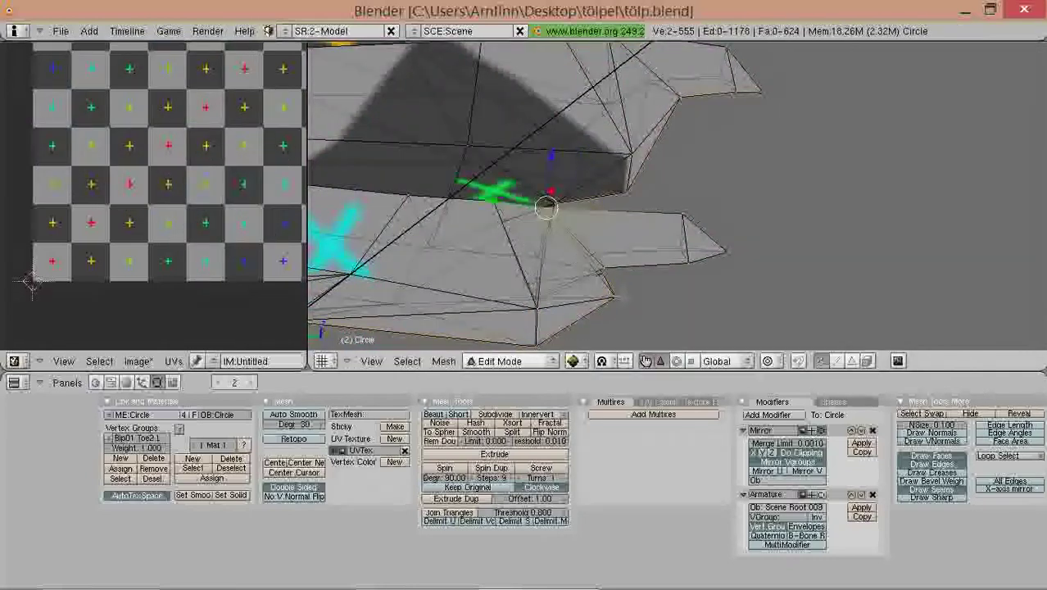
# Step: Collapse two more vertex pairs on the underside and inner side of that toe's base by scaling each to 0
pyautogui.moveTo(620, 295); pyautogui.dragTo(604, 333, button='middle')
pyautogui.keyDown('shift'); pyautogui.rightClick(623, 287); pyautogui.keyUp('shift')
pyautogui.press('s')
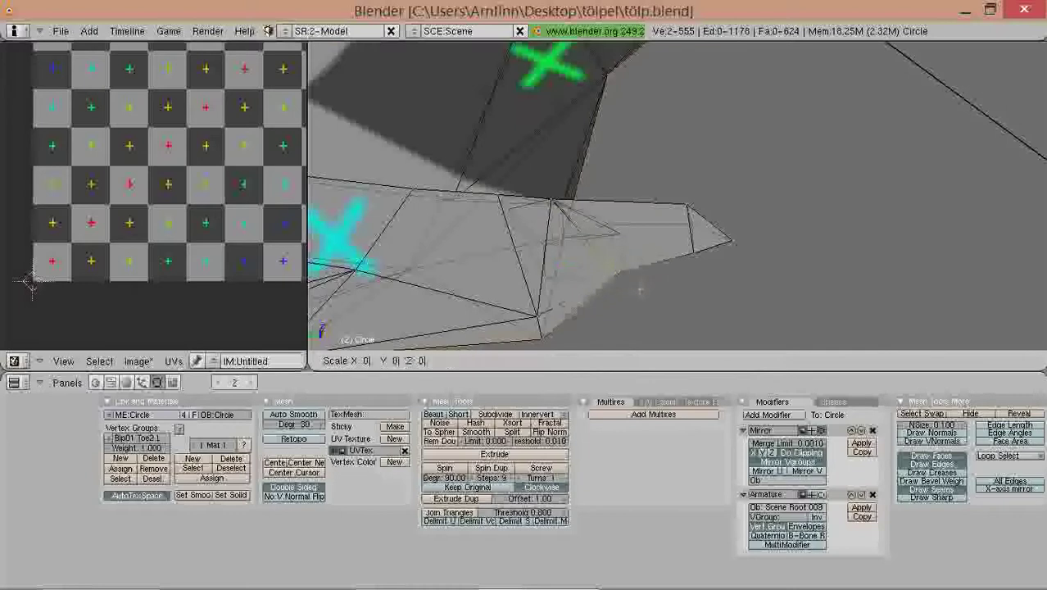
pyautogui.press('Return')
pyautogui.keyDown('shift'); pyautogui.rightClick(608, 224); pyautogui.keyUp('shift')
pyautogui.write('s0')
pyautogui.press('Return')
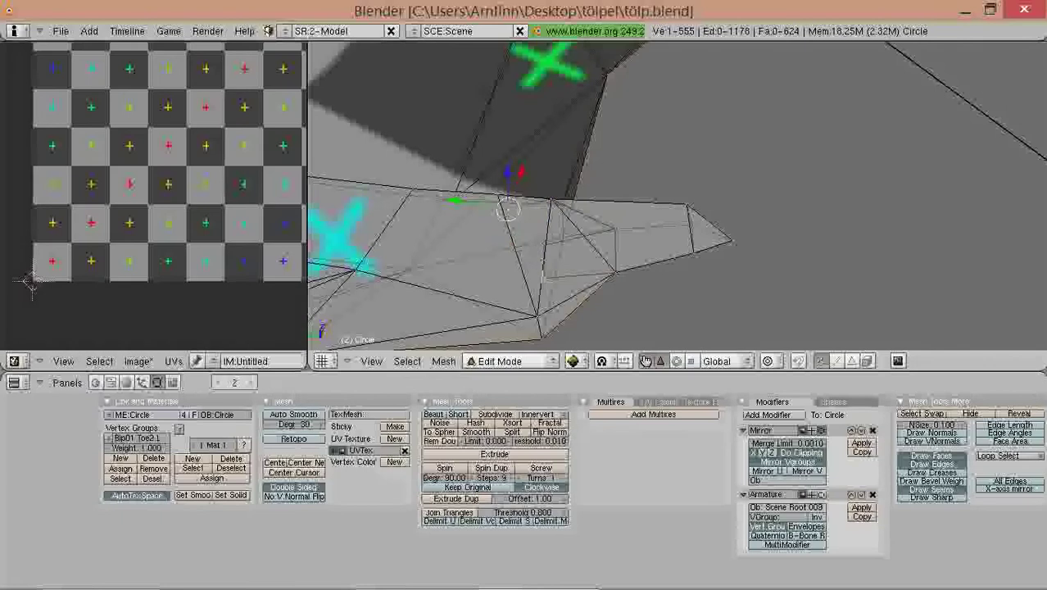
# Step: Undo the first deletion at the toe's base and erase the geometry of the three connected vertices there
pyautogui.press('x')
pyautogui.click(605, 255)
pyautogui.scroll(-3, 606, 256)
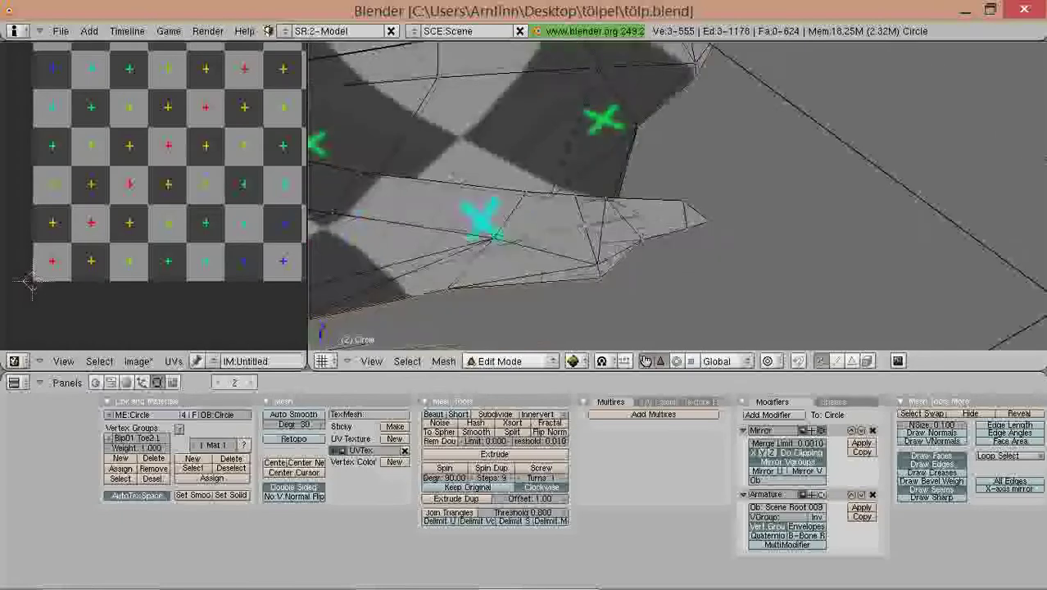
pyautogui.press('a')
pyautogui.hotkey('ctrl', 'z')
pyautogui.press('x')
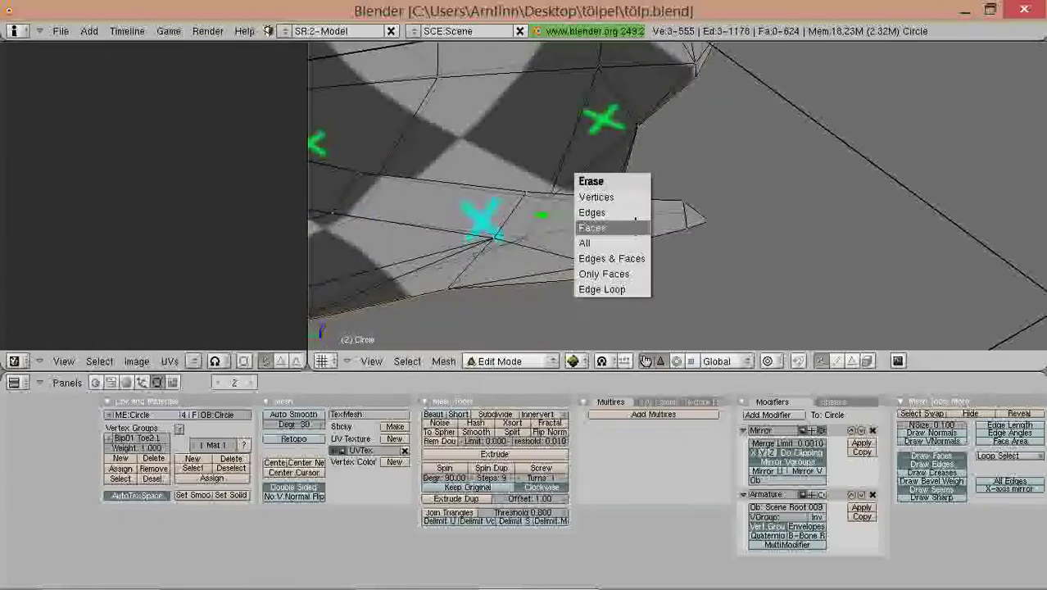
pyautogui.click(626, 197)
# Step: From the toe's other side, collapse the lower and middle vertex pairs at its base by scaling each to 0
pyautogui.moveTo(655, 231)
pyautogui.mouseDown(button='middle')
pyautogui.moveTo(747, 287)
pyautogui.moveTo(750, 323)
pyautogui.moveTo(778, 347)
pyautogui.moveTo(909, 316)
pyautogui.moveTo(806, 160)
pyautogui.moveTo(916, 246)
pyautogui.moveTo(640, 176)
pyautogui.moveTo(708, 252)
pyautogui.mouseUp(button='middle')
pyautogui.keyDown('shift'); pyautogui.moveTo(475, 155); pyautogui.dragTo(680, 306, button='middle'); pyautogui.keyUp('shift')
pyautogui.keyDown('shift'); pyautogui.rightClick(547, 153); pyautogui.keyUp('shift')
pyautogui.press('s')
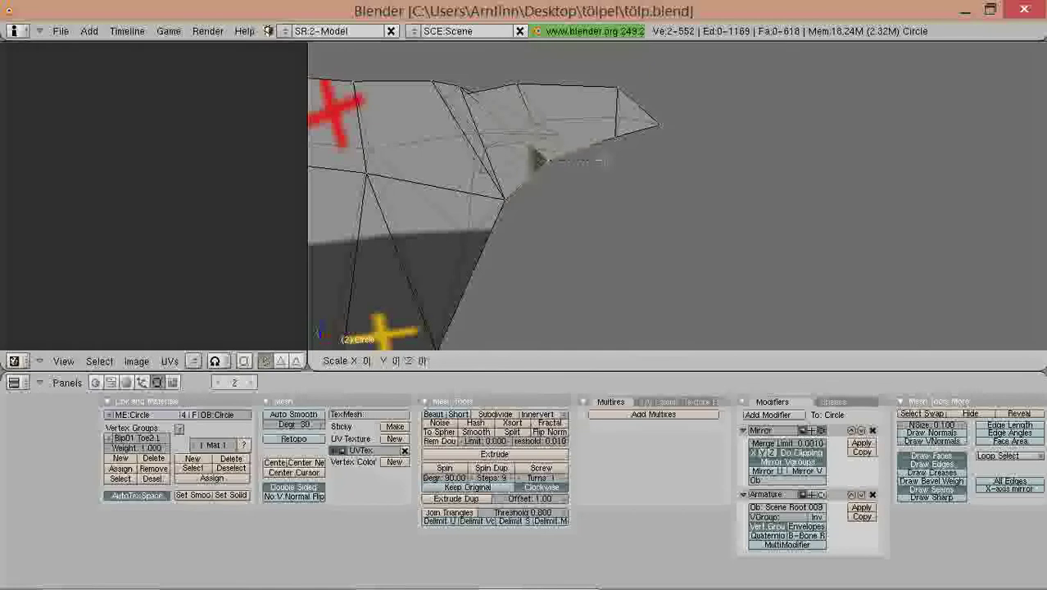
pyautogui.press('Return')
pyautogui.rightClick(557, 134)
pyautogui.keyDown('shift'); pyautogui.rightClick(540, 122); pyautogui.keyUp('shift')
pyautogui.write('s0')
pyautogui.press('Return')
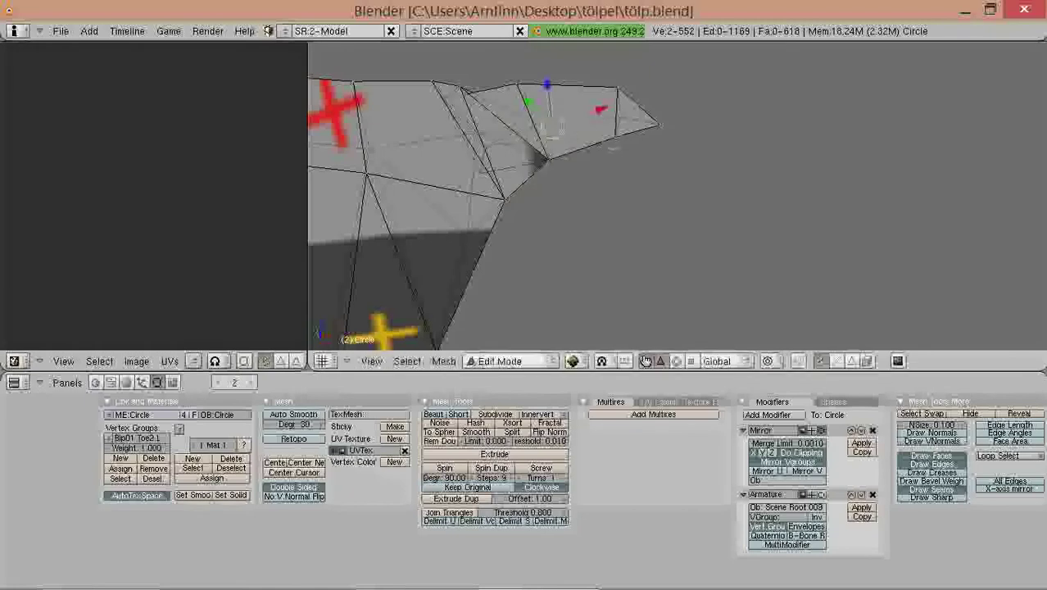
# Step: Collapse the upper vertex pair at the toe's base to scale 0, then remove doubles across the entire foot
pyautogui.moveTo(491, 131); pyautogui.dragTo(567, 182, button='middle')
pyautogui.keyDown('shift'); pyautogui.rightClick(551, 148); pyautogui.keyUp('shift')
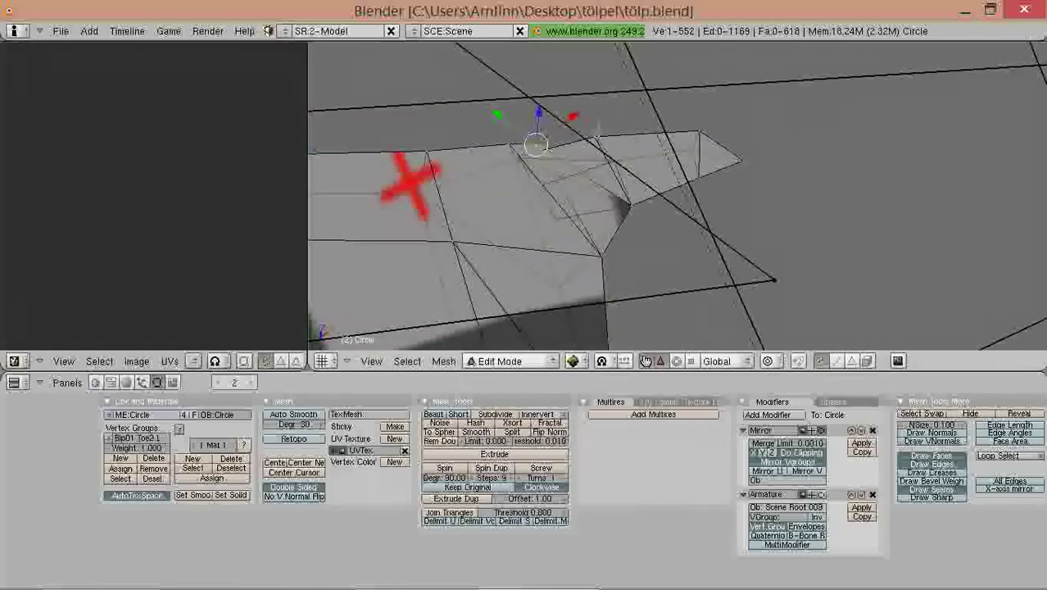
pyautogui.press('s')
pyautogui.press('Return')
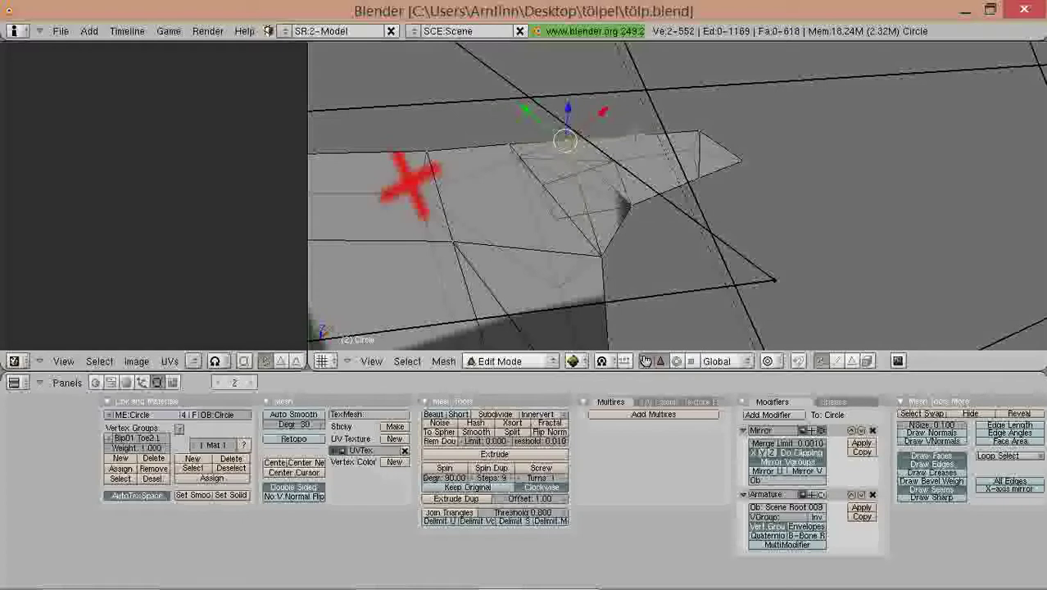
pyautogui.press('a')
pyautogui.press('w')
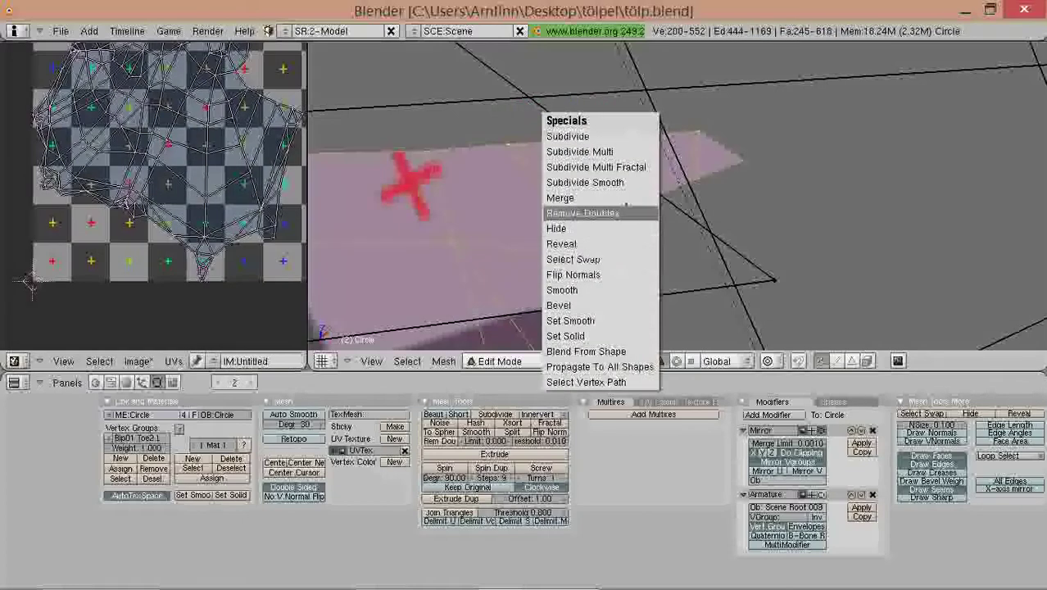
pyautogui.click(622, 212)
# Step: Select the stray connected vertices inside the toe's base and delete them
pyautogui.moveTo(558, 223); pyautogui.dragTo(550, 202, button='middle')
pyautogui.rightClick(554, 182)
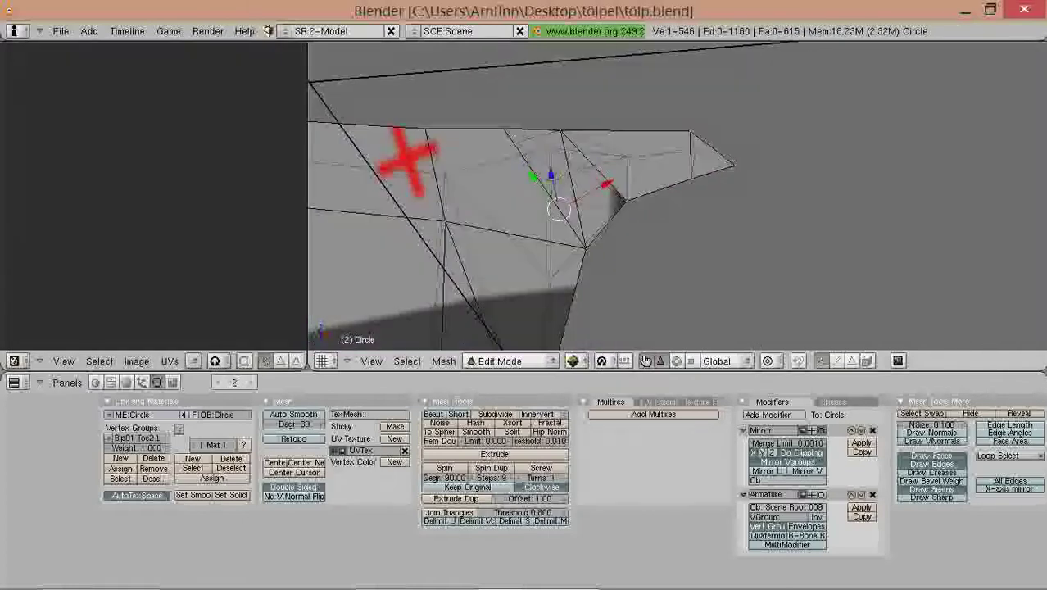
pyautogui.press('x')
pyautogui.click(524, 160)
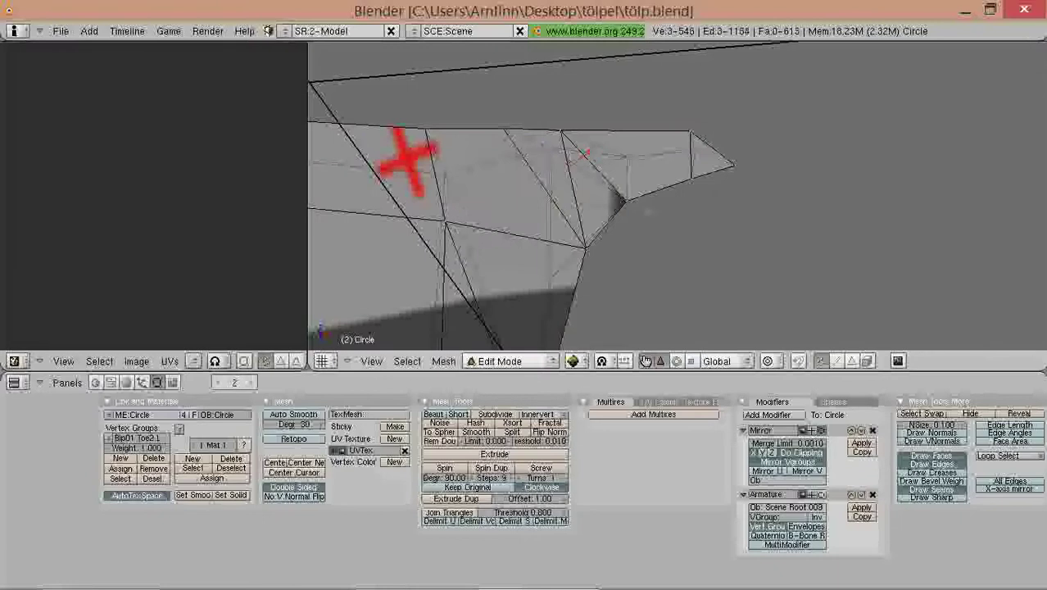
# Step: Update the seams on the rebuilt toe, from the edge across its base along its side up to the tip
pyautogui.moveTo(524, 161)
pyautogui.mouseDown(button='middle')
pyautogui.moveTo(527, 252)
pyautogui.moveTo(777, 226)
pyautogui.moveTo(676, 241)
pyautogui.mouseUp(button='middle')
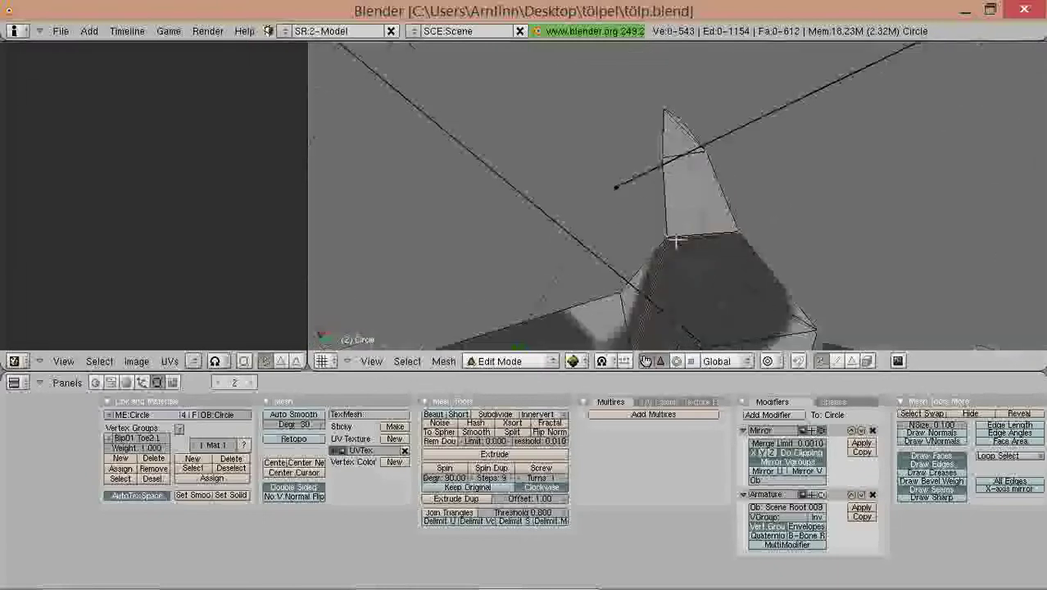
pyautogui.keyDown('shift'); pyautogui.rightClick(741, 236); pyautogui.keyUp('shift')
pyautogui.moveTo(740, 237)
pyautogui.mouseDown(button='middle')
pyautogui.moveTo(726, 254)
pyautogui.moveTo(736, 244)
pyautogui.mouseUp(button='middle')
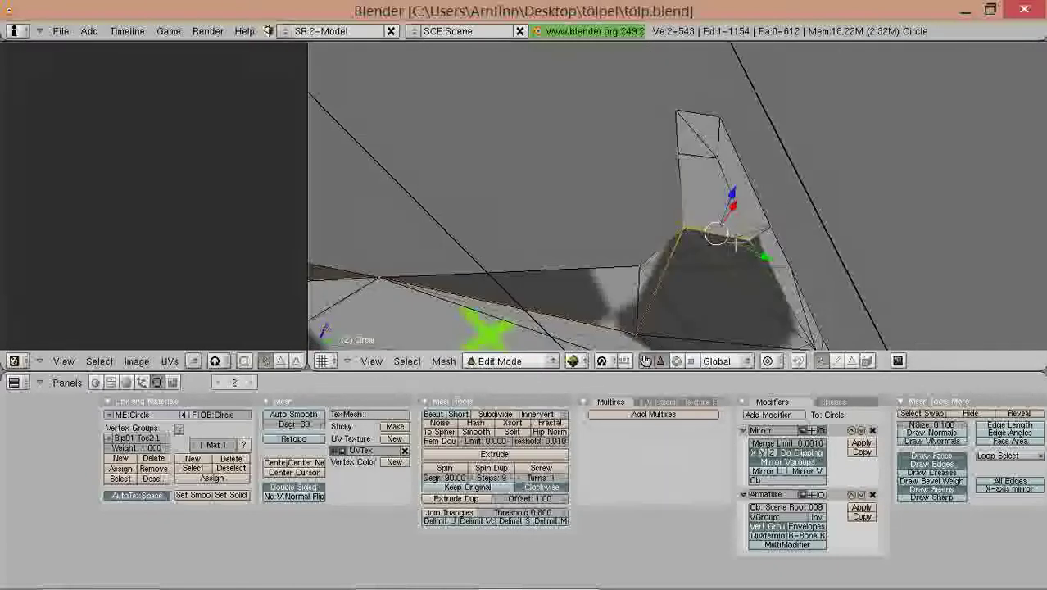
pyautogui.hotkey('ctrl', 'e')
pyautogui.click(811, 233)
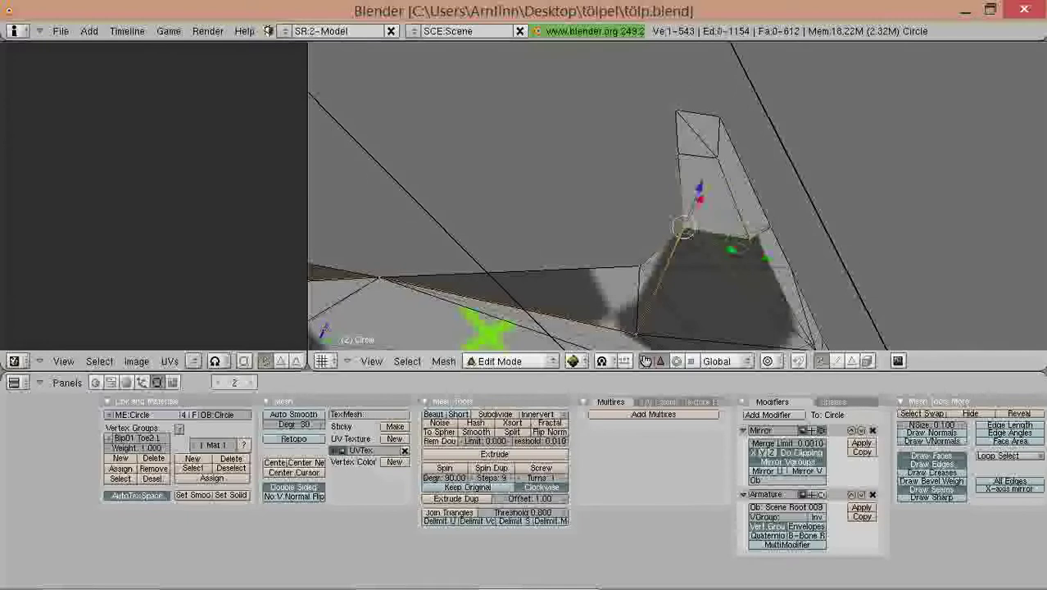
pyautogui.moveTo(710, 152); pyautogui.dragTo(685, 202, button='middle')
pyautogui.hotkey('ctrl', 'e')
pyautogui.click(696, 166)
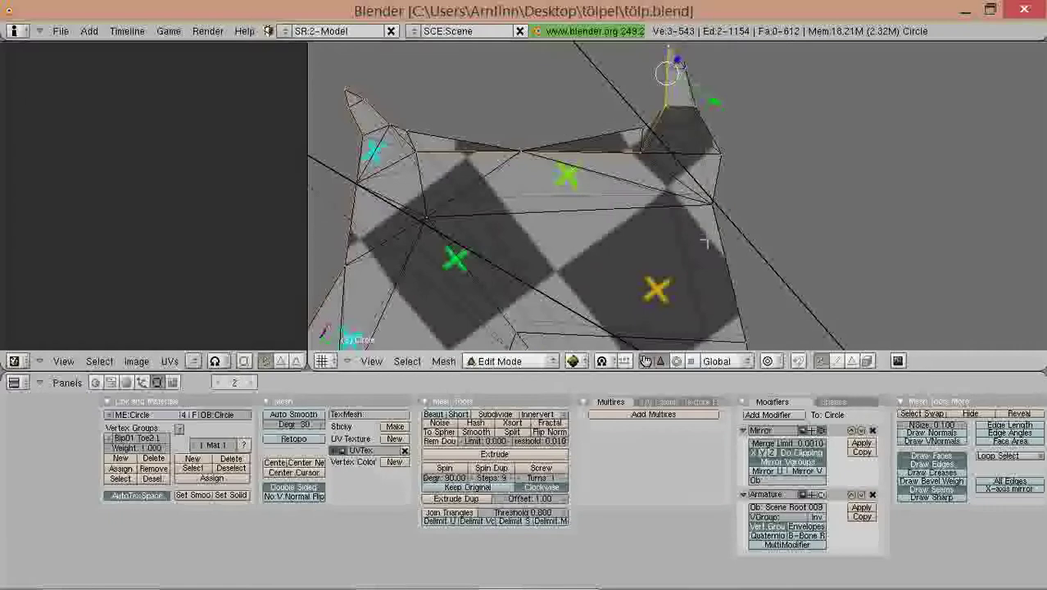
# Step: Update the seam along the side edge of the toe at the opposite end of the web
pyautogui.moveTo(702, 242); pyautogui.dragTo(620, 264, button='middle')
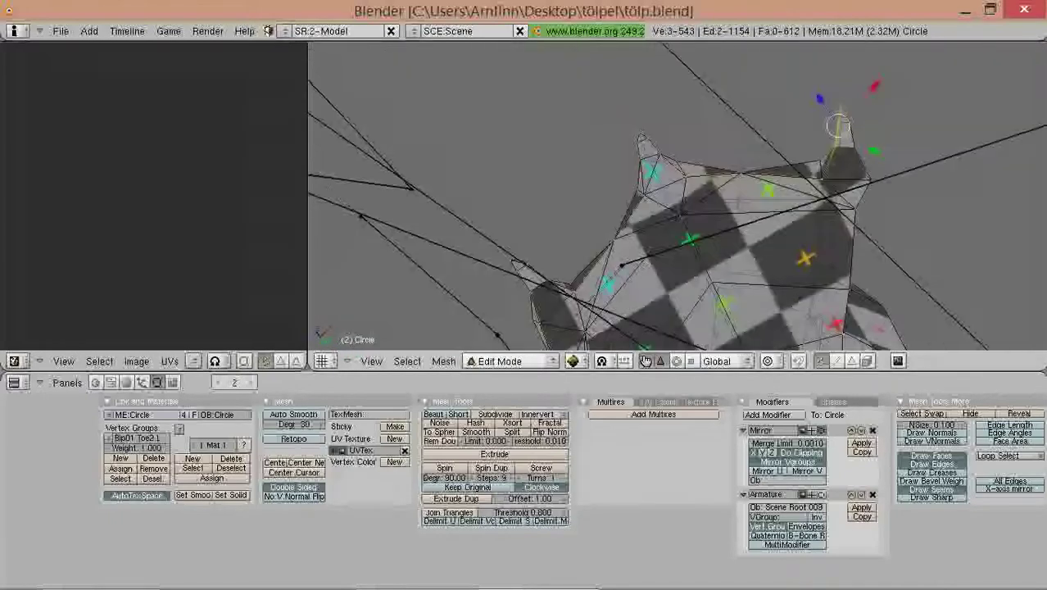
pyautogui.scroll(2, 565, 295)
pyautogui.keyDown('shift'); pyautogui.moveTo(503, 339); pyautogui.dragTo(648, 257, button='middle'); pyautogui.keyUp('shift')
pyautogui.scroll(1, 630, 219)
pyautogui.hotkey('ctrl', 'e')
pyautogui.click(595, 243)
# Step: Clear the seam on the selected edge near that toe's tip and update the seam on the adjoining tip edge
pyautogui.keyDown('shift'); pyautogui.rightClick(688, 131); pyautogui.keyUp('shift')
pyautogui.keyDown('shift'); pyautogui.rightClick(627, 105); pyautogui.keyUp('shift')
pyautogui.hotkey('ctrl', 'e')
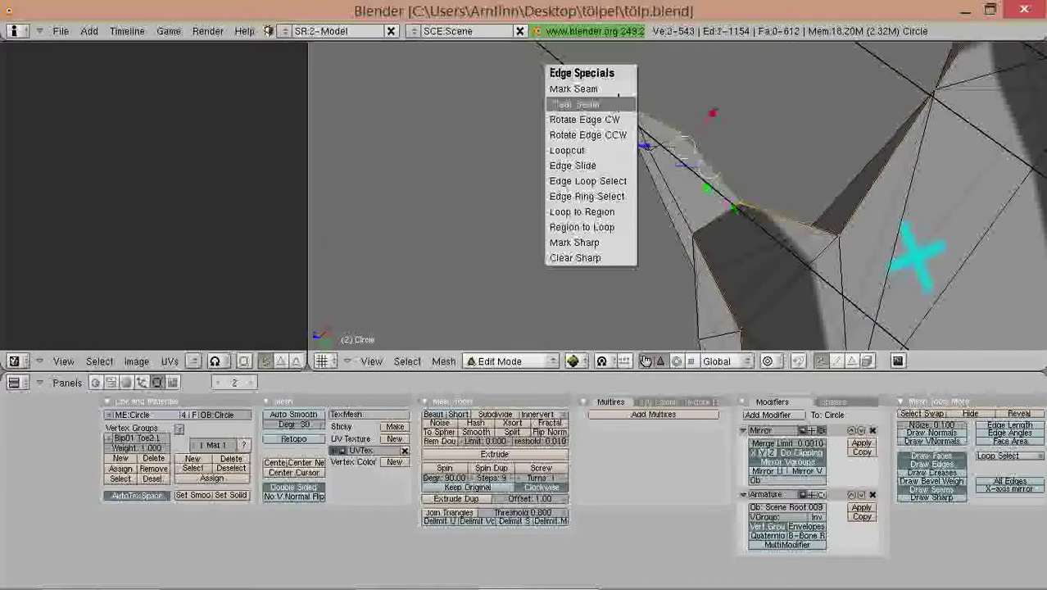
pyautogui.click(619, 100)
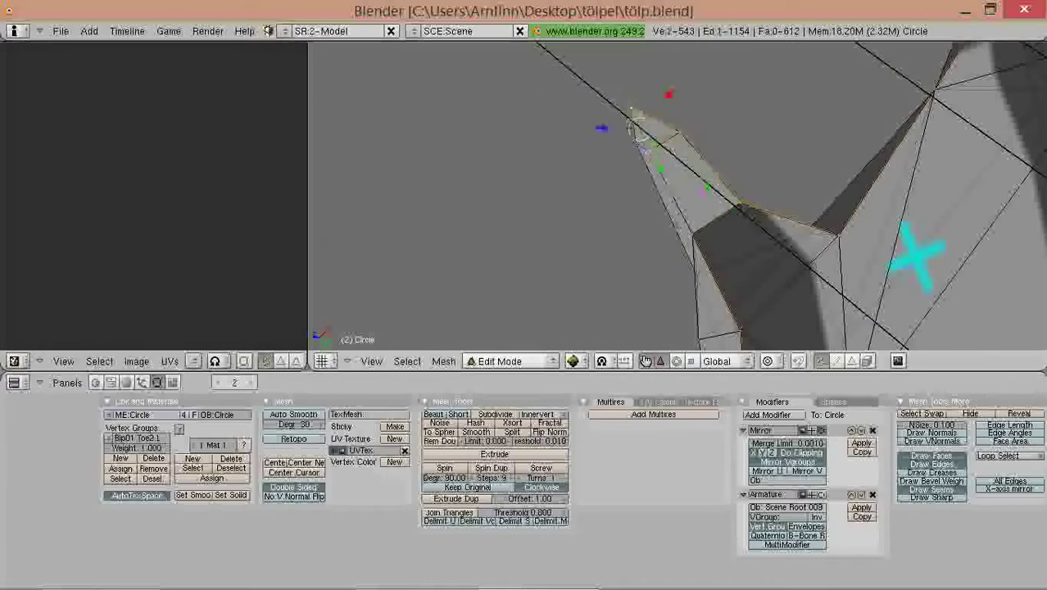
pyautogui.hotkey('ctrl', 'e')
pyautogui.click(700, 233)
# Step: Select the linked foot mesh, unwrap it with the revised seams and check the resulting toe outlines
pyautogui.moveTo(700, 234); pyautogui.dragTo(582, 226, button='middle')
pyautogui.press('l')
pyautogui.press('l')
pyautogui.press('u')
pyautogui.click(721, 215)
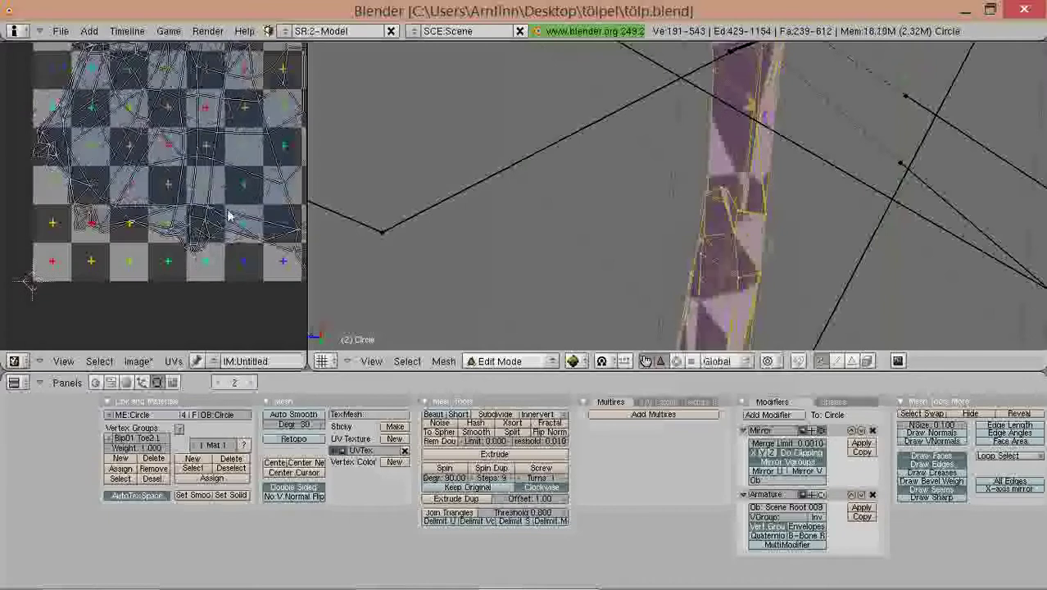
pyautogui.scroll(-2, 188, 200)
pyautogui.moveTo(120, 127); pyautogui.dragTo(122, 165, button='middle')
pyautogui.scroll(3, 122, 165)
pyautogui.moveTo(74, 52); pyautogui.dragTo(107, 102, button='middle')
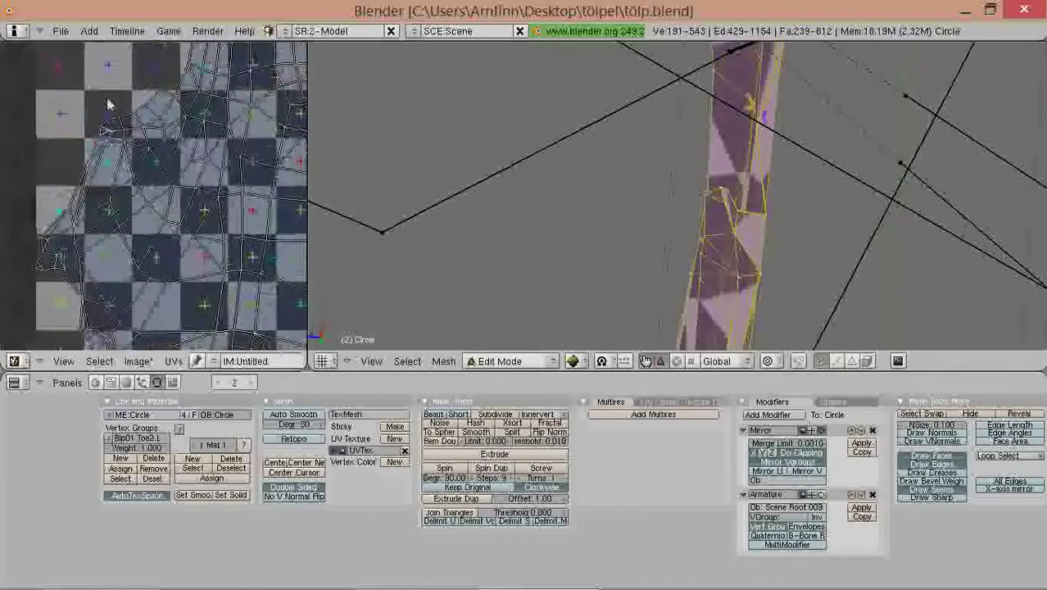
# Step: Select a pair of neighbouring vertices beside the toe's tip and scale them together
pyautogui.scroll(2, 107, 102)
pyautogui.scroll(-4, 524, 197)
pyautogui.moveTo(524, 196); pyautogui.dragTo(602, 245, button='middle')
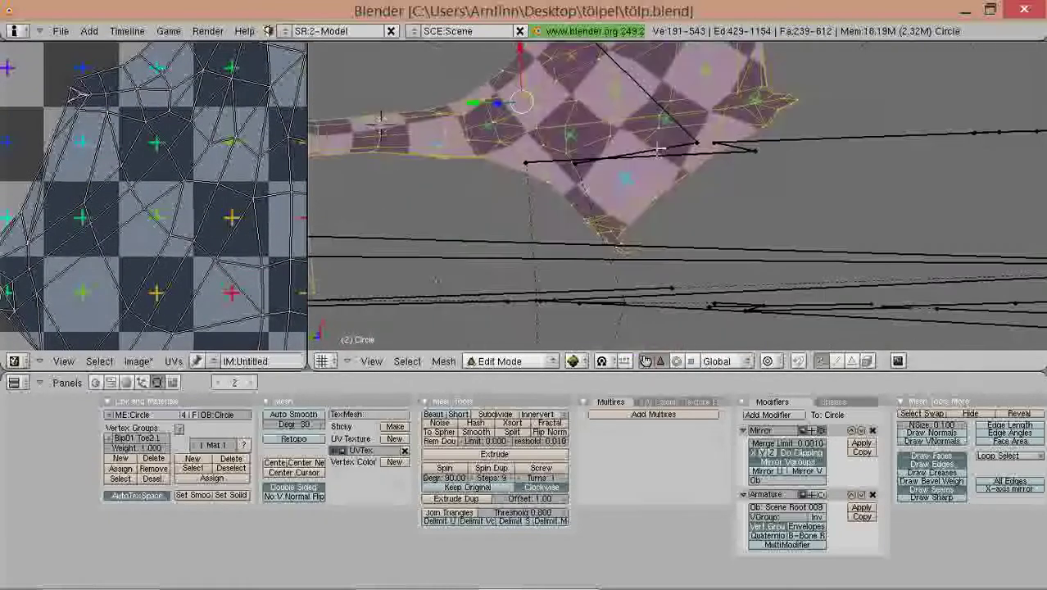
pyautogui.scroll(4, 602, 246)
pyautogui.moveTo(565, 274); pyautogui.dragTo(556, 254, button='middle')
pyautogui.moveTo(639, 213); pyautogui.dragTo(622, 177, button='middle')
pyautogui.press('a')
pyautogui.click(720, 132)
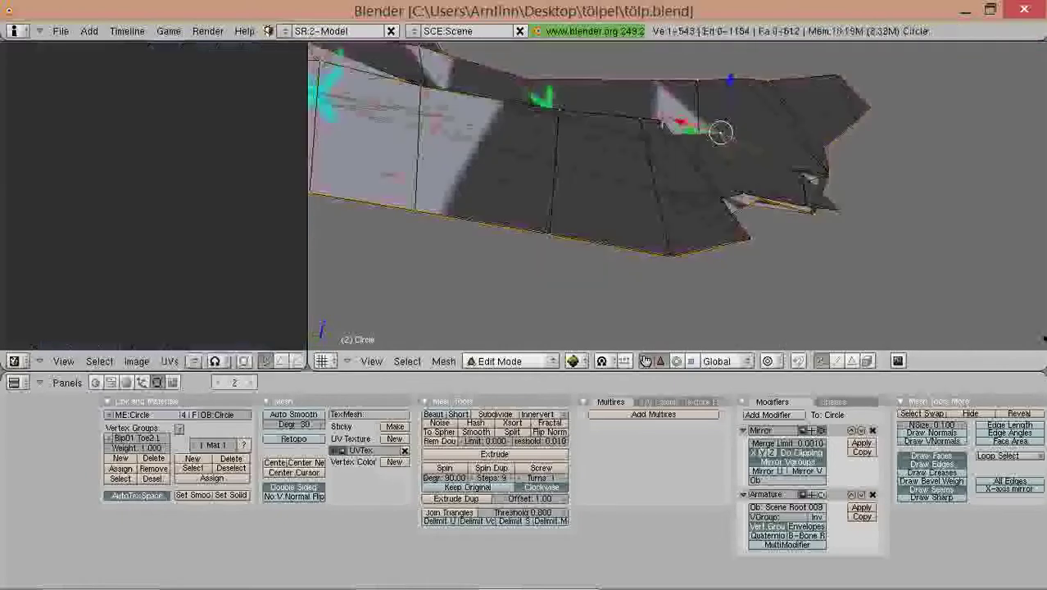
pyautogui.keyDown('shift'); pyautogui.rightClick(661, 123); pyautogui.keyUp('shift')
pyautogui.press('s')
pyautogui.press('Return')
# Step: Scale the remaining neighbouring vertices near the toe's tip together with factor 0, then remove doubles across the whole mesh
pyautogui.moveTo(770, 135); pyautogui.dragTo(686, 246, button='middle')
pyautogui.keyDown('shift'); pyautogui.rightClick(670, 288); pyautogui.keyUp('shift')
pyautogui.press('s')
pyautogui.click(678, 252)
pyautogui.press('s')
pyautogui.press('Return')
pyautogui.press('s')
pyautogui.press('0')
pyautogui.press('Return')
pyautogui.press('a')
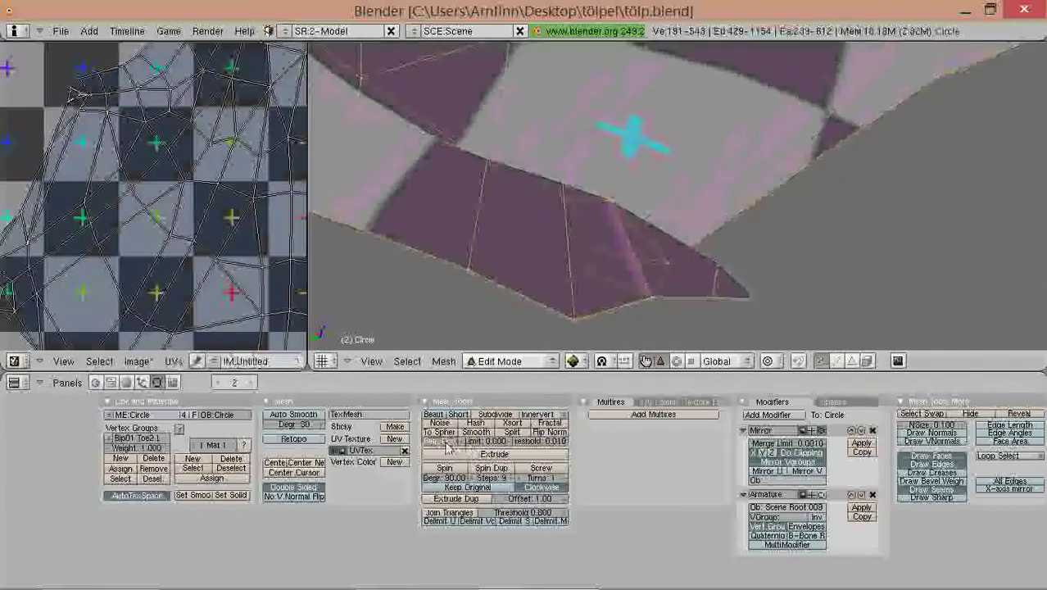
pyautogui.click(447, 444)
# Step: Delete the surplus edge loop running across the toe just behind its tip
pyautogui.rightClick(590, 275)
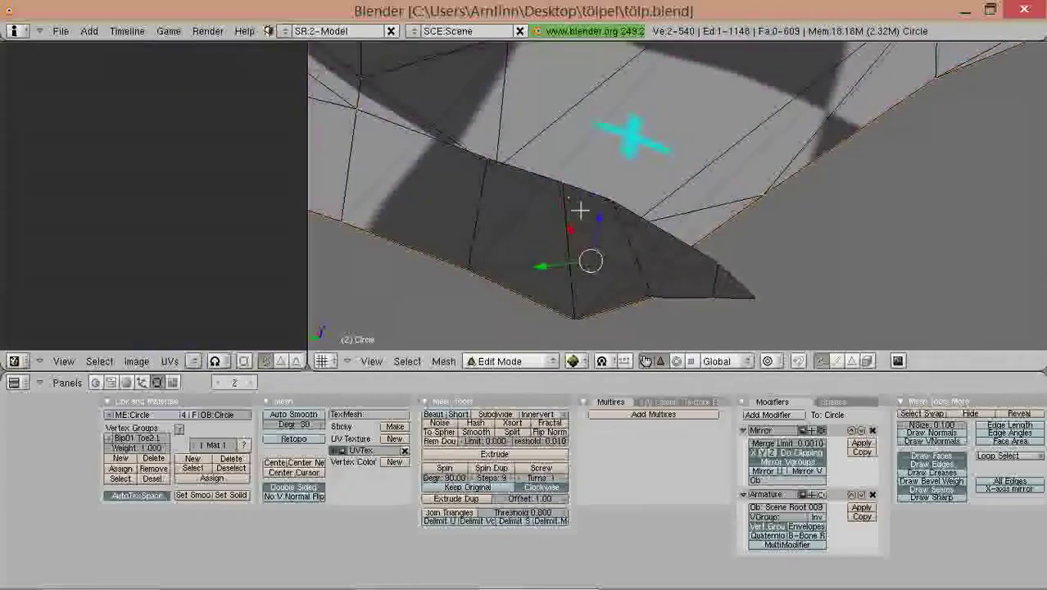
pyautogui.press('x')
pyautogui.click(565, 210)
# Step: Select the two adjoining edges along the side of the toe up to its tip and update their seam
pyautogui.scroll(5, 639, 188)
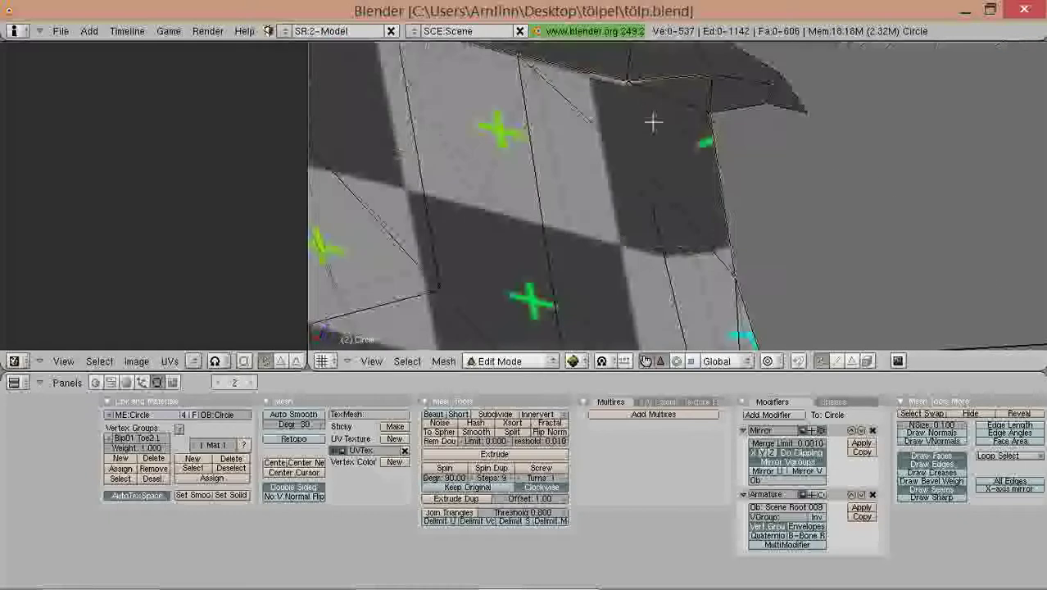
pyautogui.moveTo(652, 119)
pyautogui.mouseDown(button='middle')
pyautogui.moveTo(679, 174)
pyautogui.moveTo(696, 131)
pyautogui.mouseUp(button='middle')
pyautogui.rightClick(697, 131)
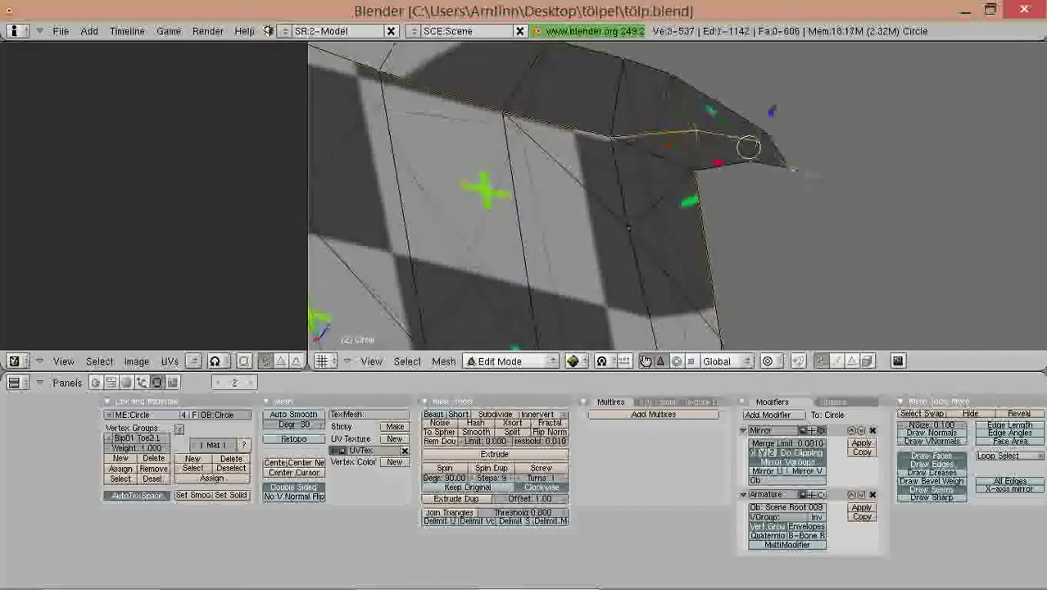
pyautogui.keyDown('shift'); pyautogui.rightClick(806, 173); pyautogui.keyUp('shift')
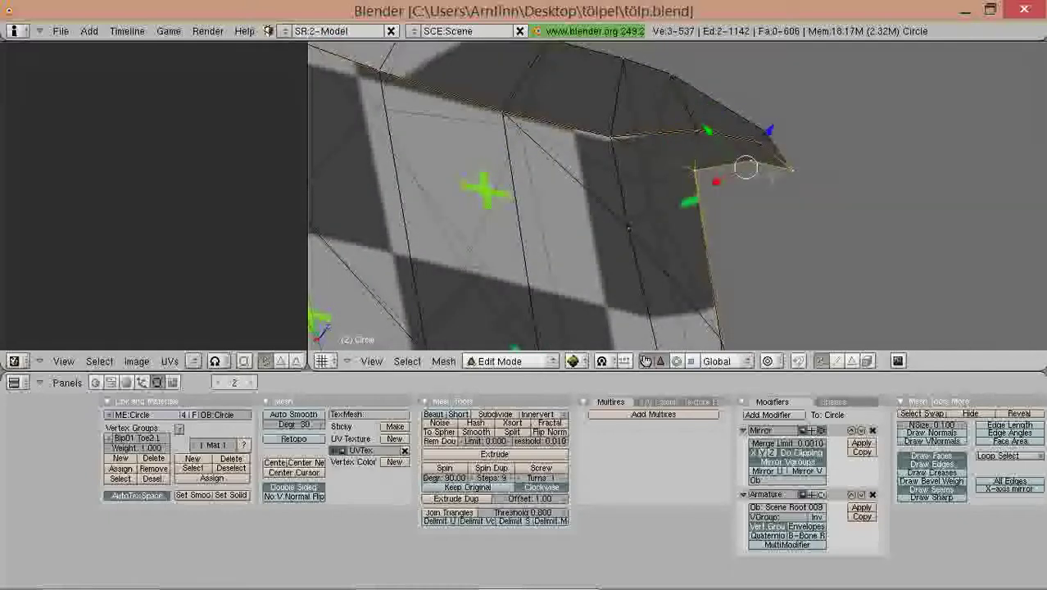
pyautogui.hotkey('ctrl', 'e')
pyautogui.click(773, 177)
# Step: Select the linked foot mesh, unwrap it again and check the new foot layout on the test grid
pyautogui.press('l')
pyautogui.press('u')
pyautogui.click(773, 178)
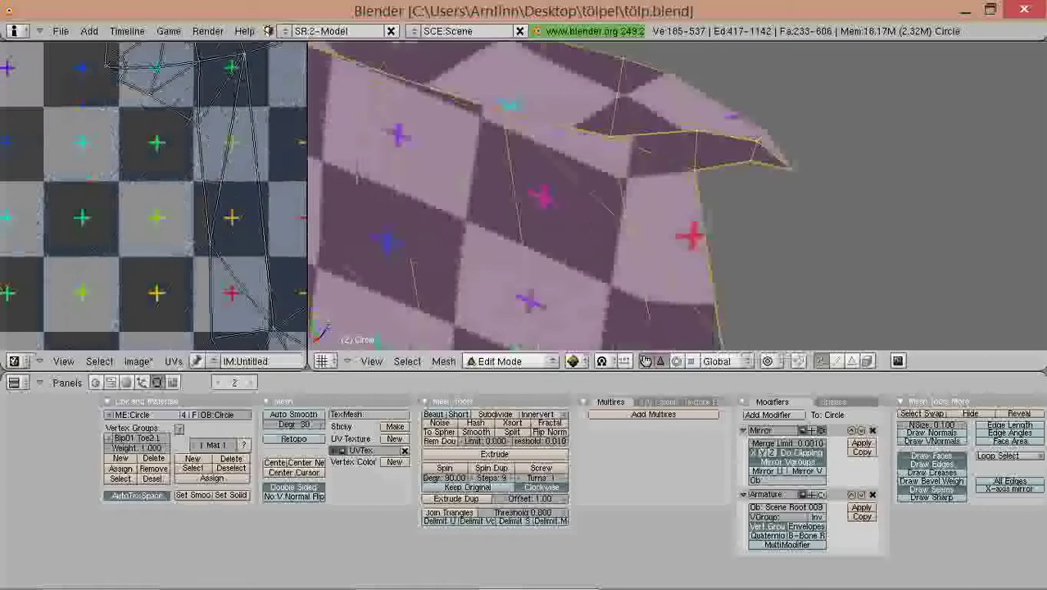
pyautogui.scroll(-10, 237, 197)
pyautogui.moveTo(236, 199); pyautogui.dragTo(195, 200, button='middle')
pyautogui.scroll(5, 140, 224)
pyautogui.moveTo(140, 224); pyautogui.dragTo(90, 354, button='middle')
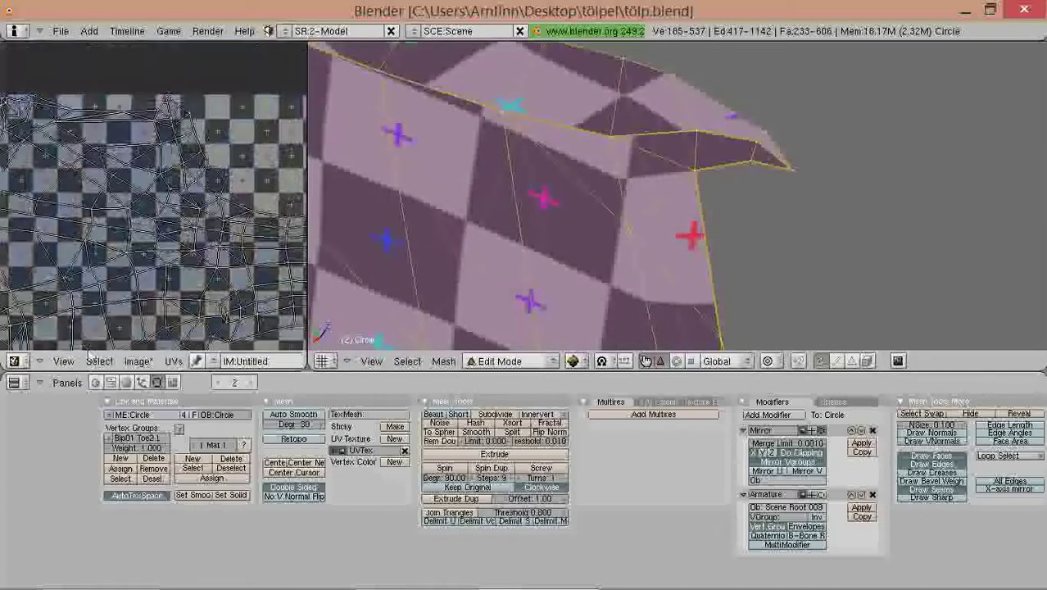
pyautogui.moveTo(136, 227); pyautogui.dragTo(199, 211, button='middle')
pyautogui.scroll(-3, 192, 229)
pyautogui.scroll(1, 166, 195)
pyautogui.moveTo(165, 303); pyautogui.dragTo(123, 203, button='middle')
# Step: Examine the checker pattern over the foot and leg from several angles, with the mesh both selected and deselected
pyautogui.scroll(-2, 166, 195)
pyautogui.scroll(-2, 152, 213)
pyautogui.scroll(-7, 563, 200)
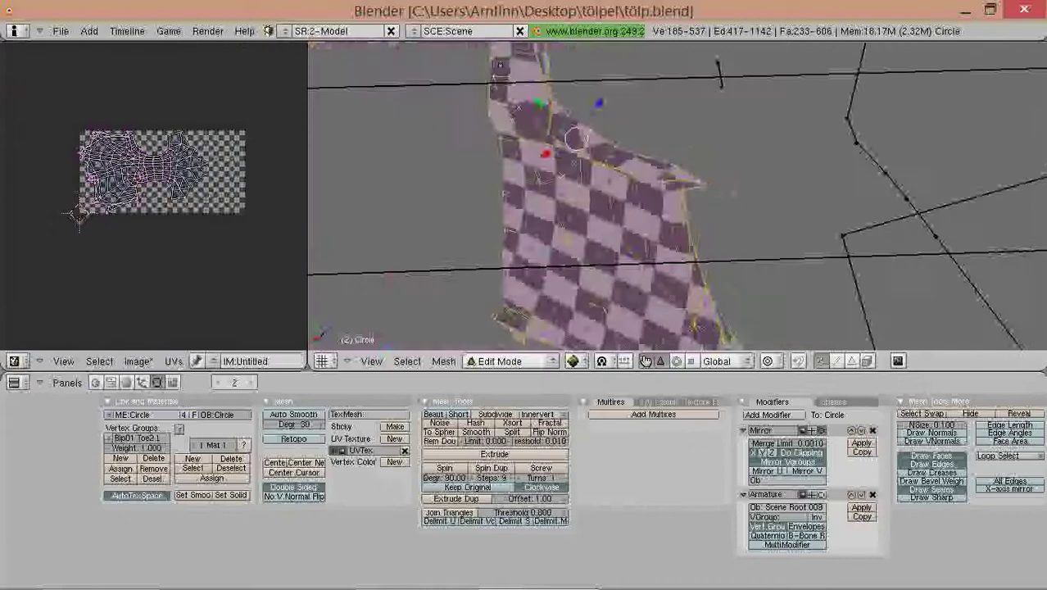
pyautogui.moveTo(564, 200); pyautogui.dragTo(974, 100, button='middle')
pyautogui.scroll(-2, 825, 198)
pyautogui.press('a')
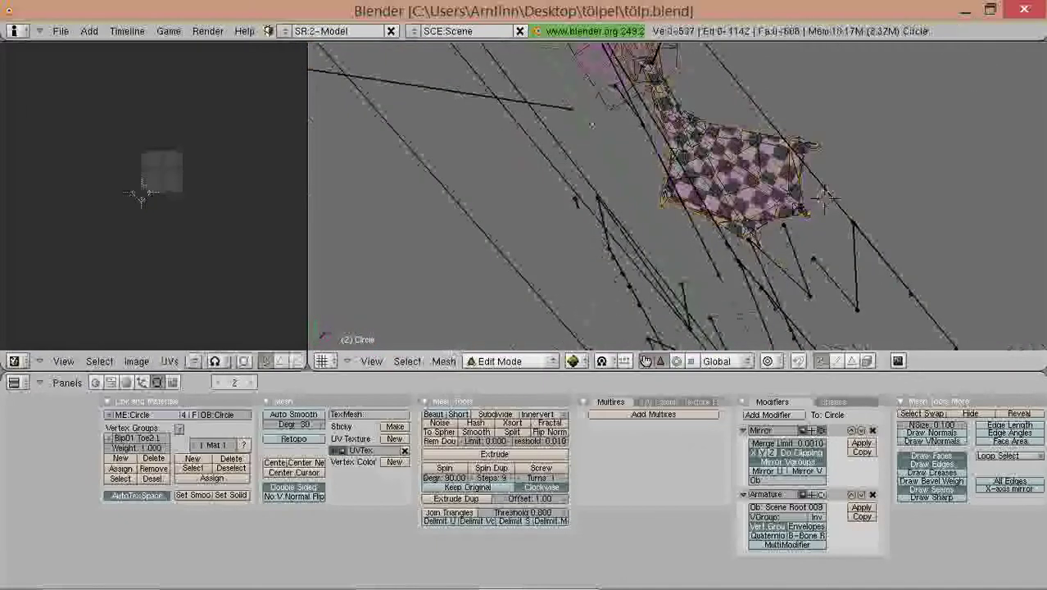
pyautogui.moveTo(826, 197); pyautogui.dragTo(655, 214, button='middle')
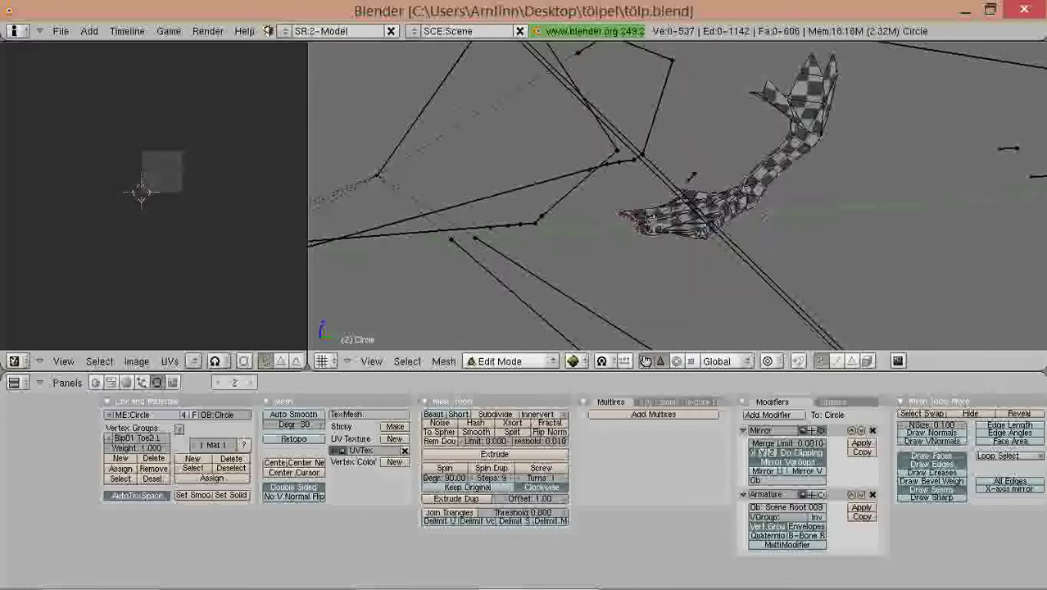
pyautogui.press('a')
pyautogui.press('a')
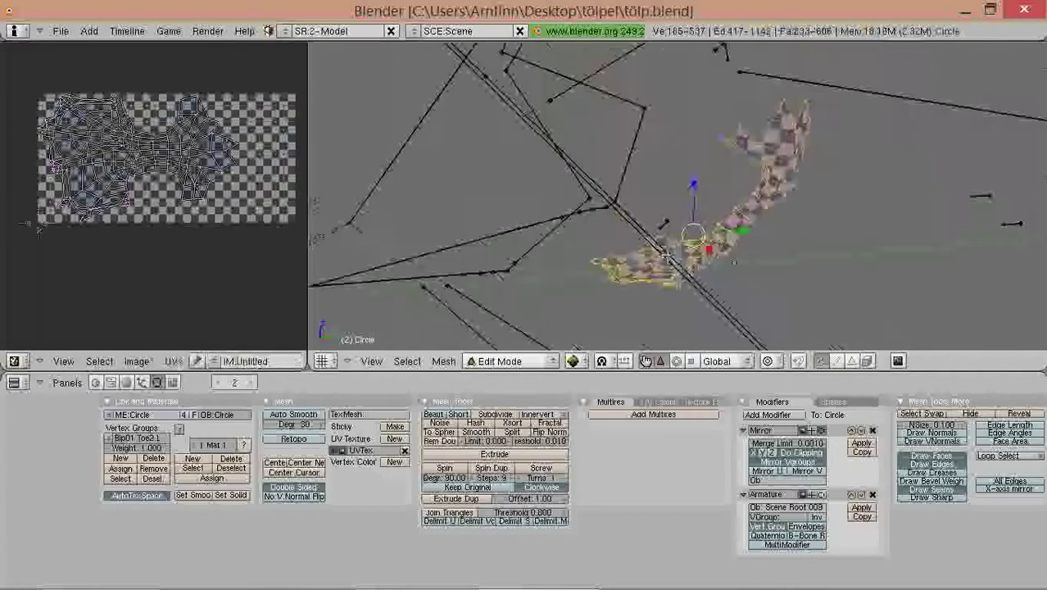
pyautogui.moveTo(665, 226); pyautogui.dragTo(688, 266, button='middle')
pyautogui.press('a')
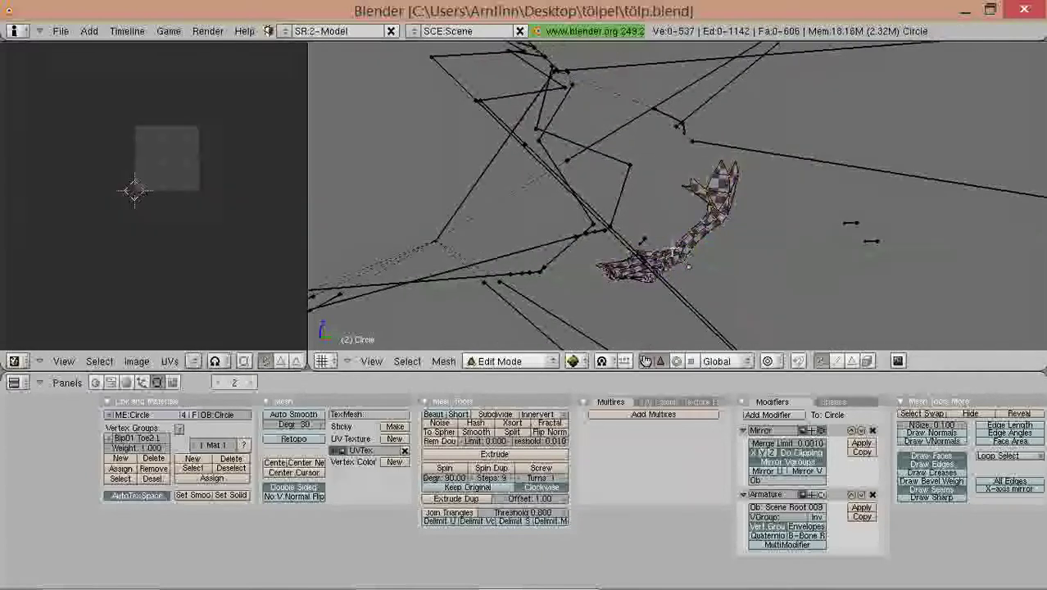
pyautogui.press('a')
pyautogui.press('a')
pyautogui.press('a')
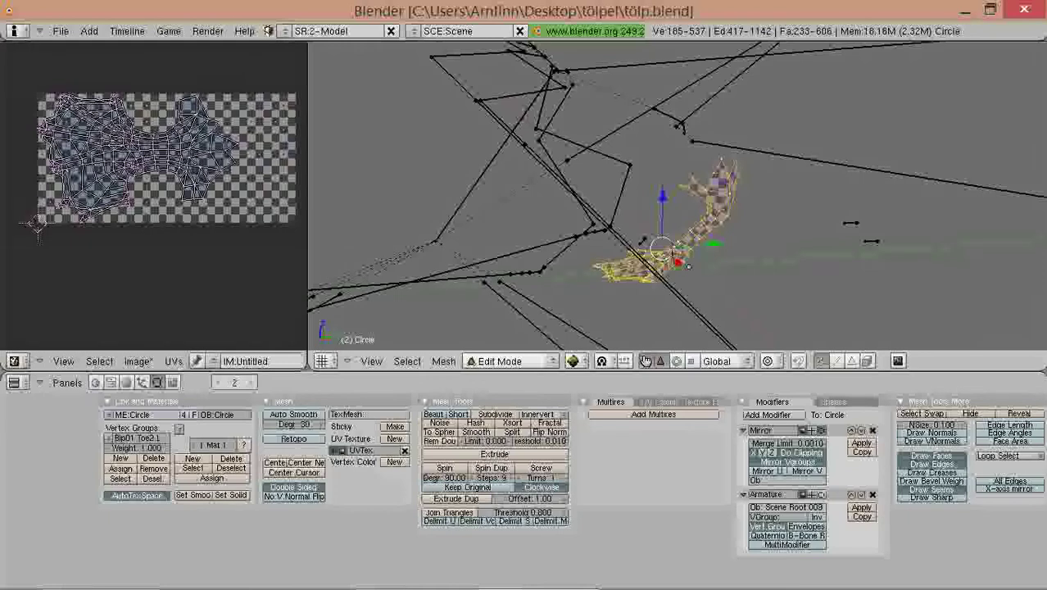
# Step: Reveal the hidden parts of the mesh and check the whole bird's checker texture in Object Mode
pyautogui.hotkey('alt', 'h')
pyautogui.moveTo(688, 262); pyautogui.dragTo(735, 235, button='middle')
pyautogui.press('Tab')
pyautogui.press('a')
pyautogui.scroll(3, 667, 211)
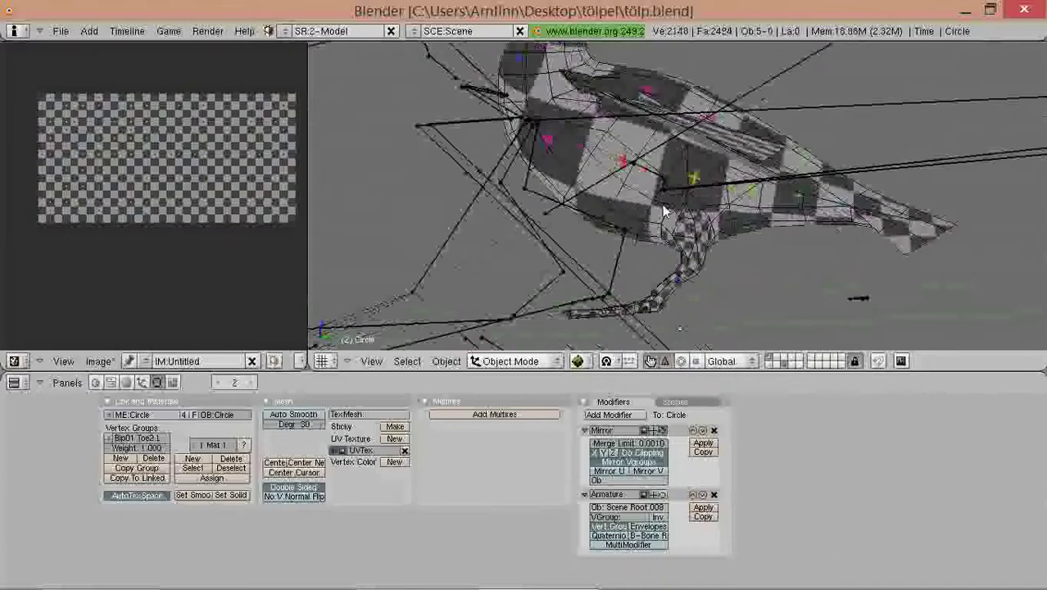
pyautogui.moveTo(666, 210); pyautogui.dragTo(549, 222, button='middle')
# Step: Return to Edit Mode, select the entire bird mesh and unwrap it
pyautogui.press('Tab')
pyautogui.press('a')
pyautogui.press('a')
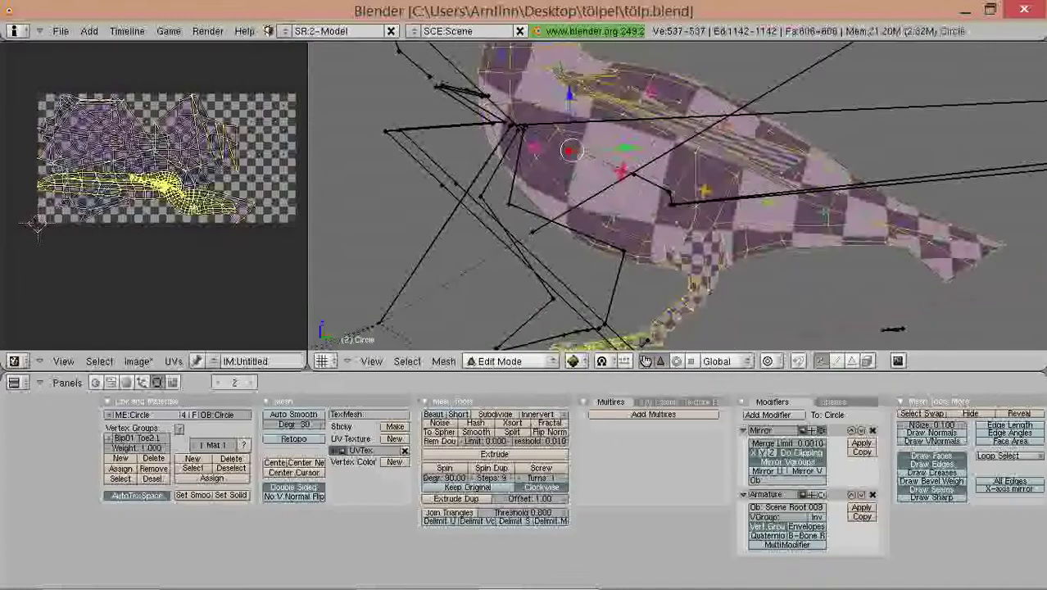
pyautogui.press('u')
pyautogui.click(614, 213)
pyautogui.keyDown('shift'); pyautogui.moveTo(658, 150); pyautogui.dragTo(627, 62, button='middle'); pyautogui.keyUp('shift')
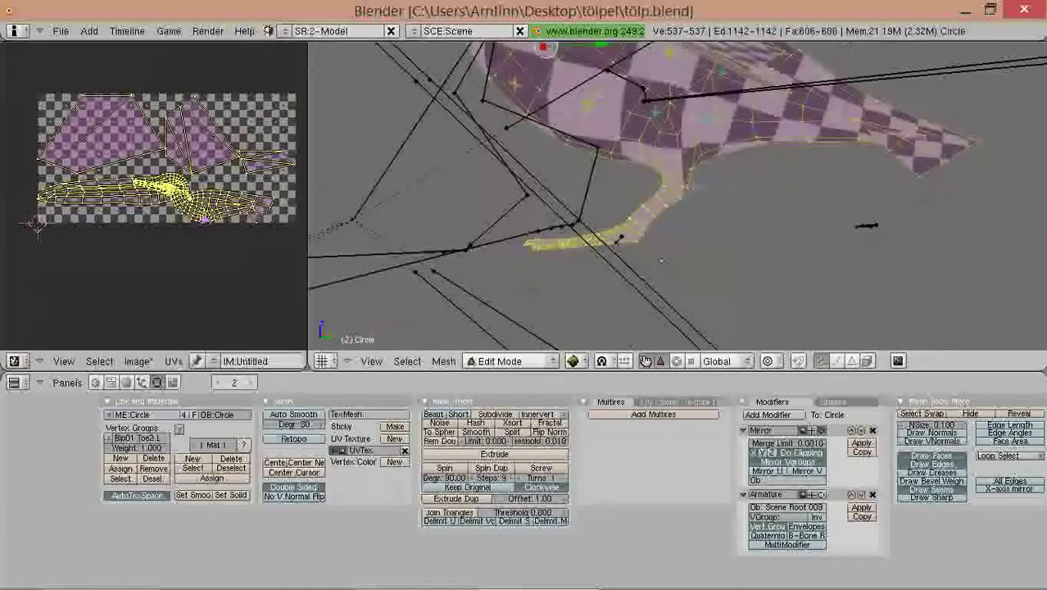
# Step: Examine the crowded UVs of the foot and leg and the stretched faces where the leg meets the body
pyautogui.scroll(6, 655, 114)
pyautogui.moveTo(706, 110); pyautogui.dragTo(709, 211, button='middle')
pyautogui.scroll(5, 701, 176)
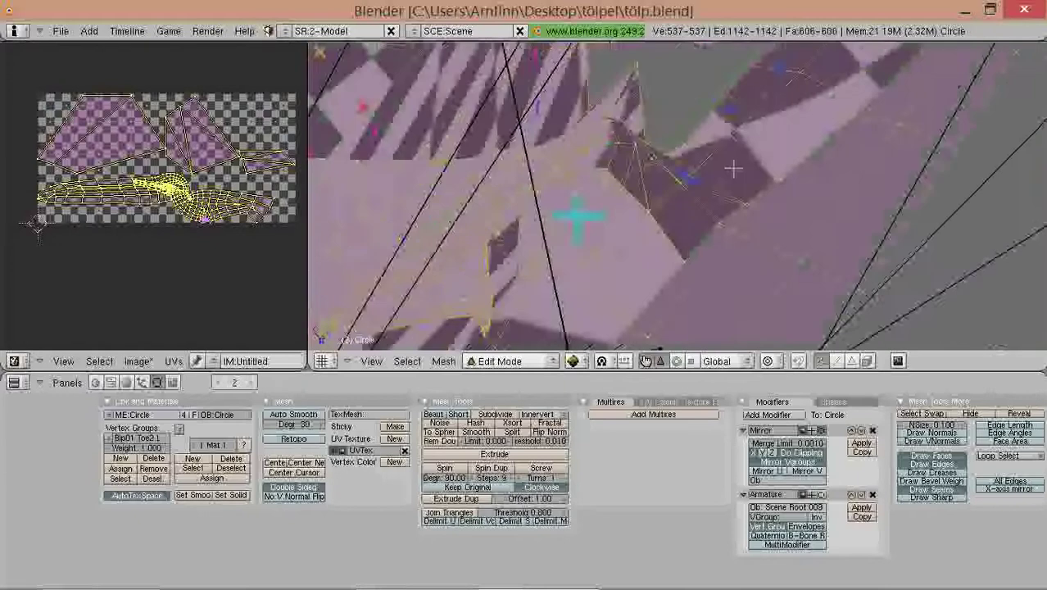
pyautogui.scroll(2, 270, 248)
pyautogui.scroll(5, 186, 229)
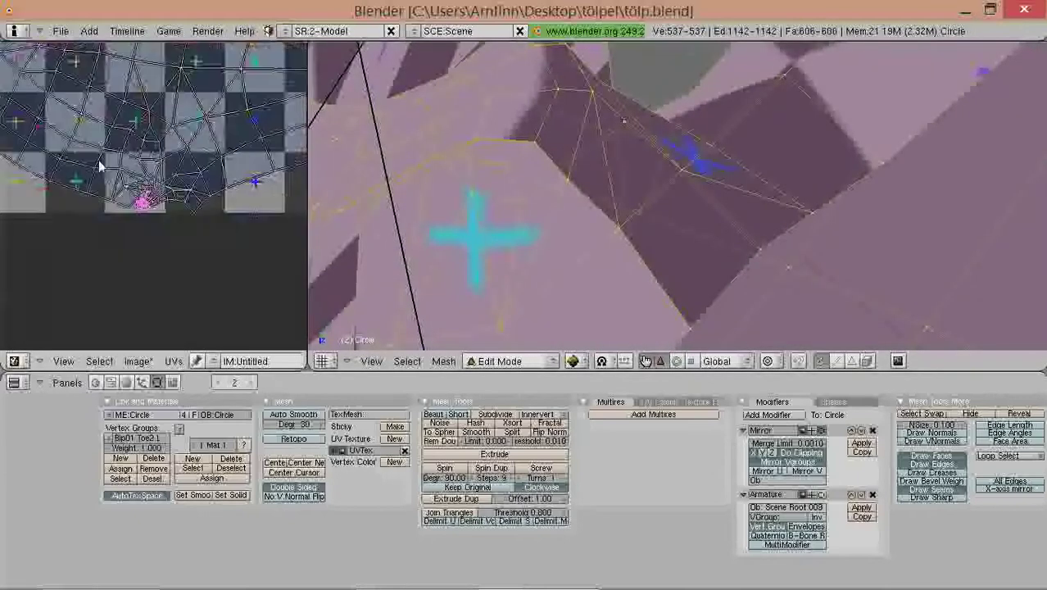
pyautogui.moveTo(39, 244); pyautogui.dragTo(113, 227, button='middle')
pyautogui.scroll(3, 113, 227)
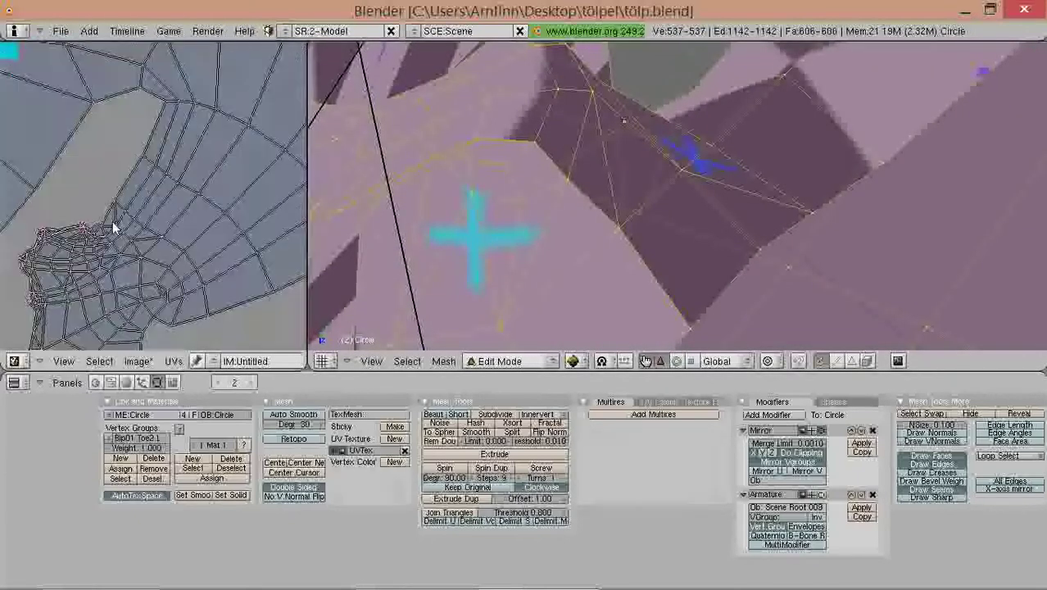
pyautogui.scroll(1, 112, 226)
pyautogui.moveTo(32, 242); pyautogui.dragTo(124, 105, button='middle')
pyautogui.scroll(1, 93, 188)
pyautogui.scroll(1, 153, 197)
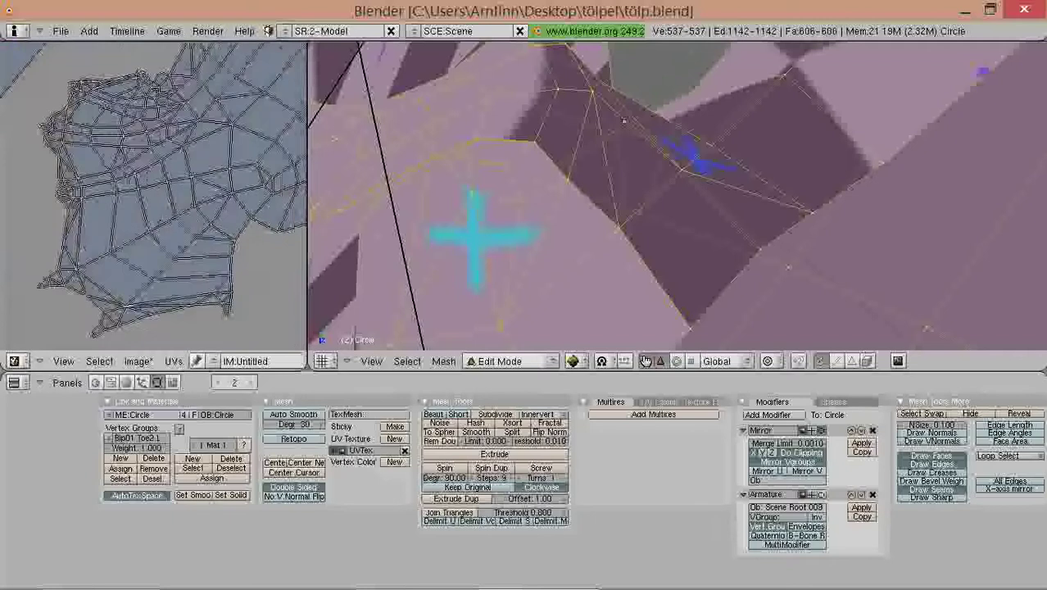
pyautogui.scroll(-7, 159, 181)
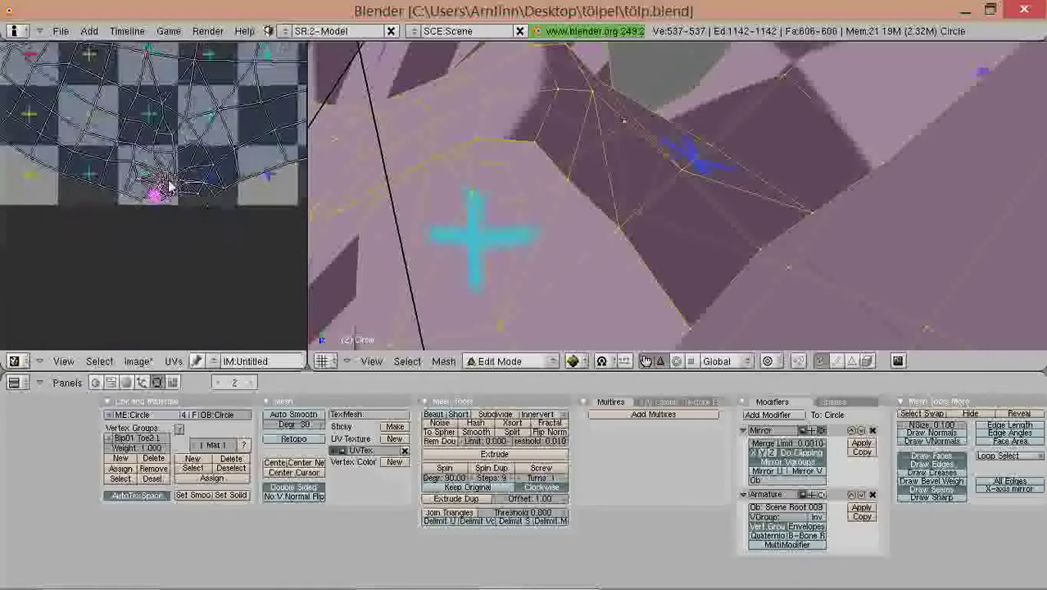
pyautogui.scroll(4, 104, 168)
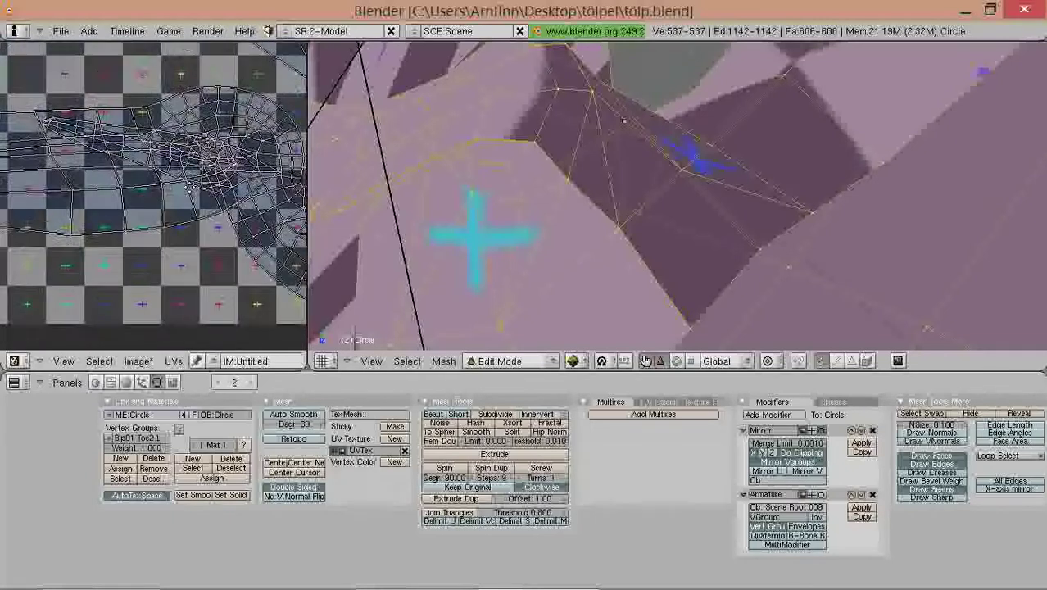
pyautogui.scroll(5, 95, 195)
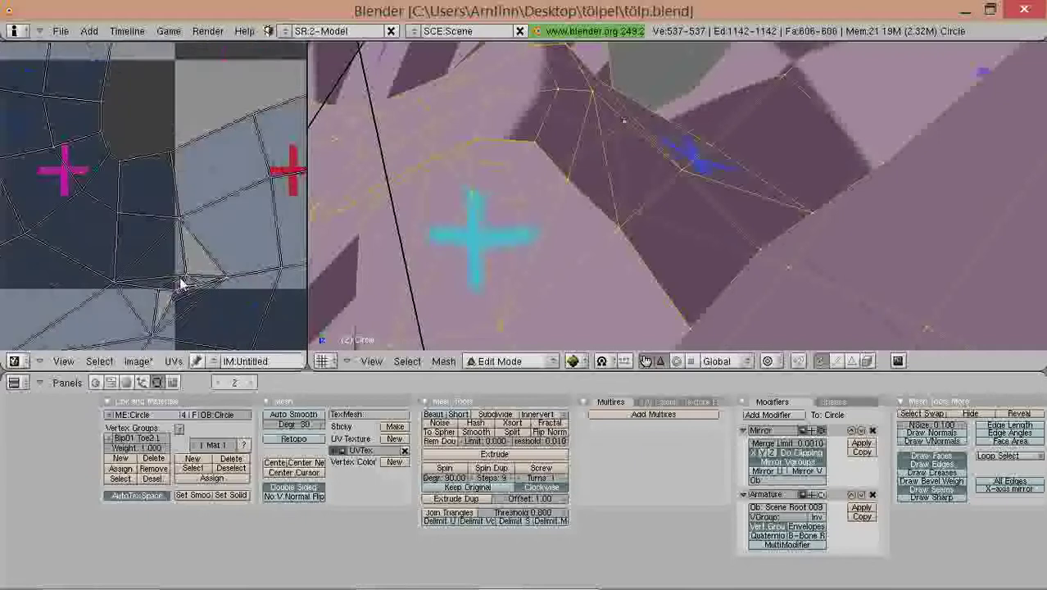
pyautogui.scroll(3, 205, 240)
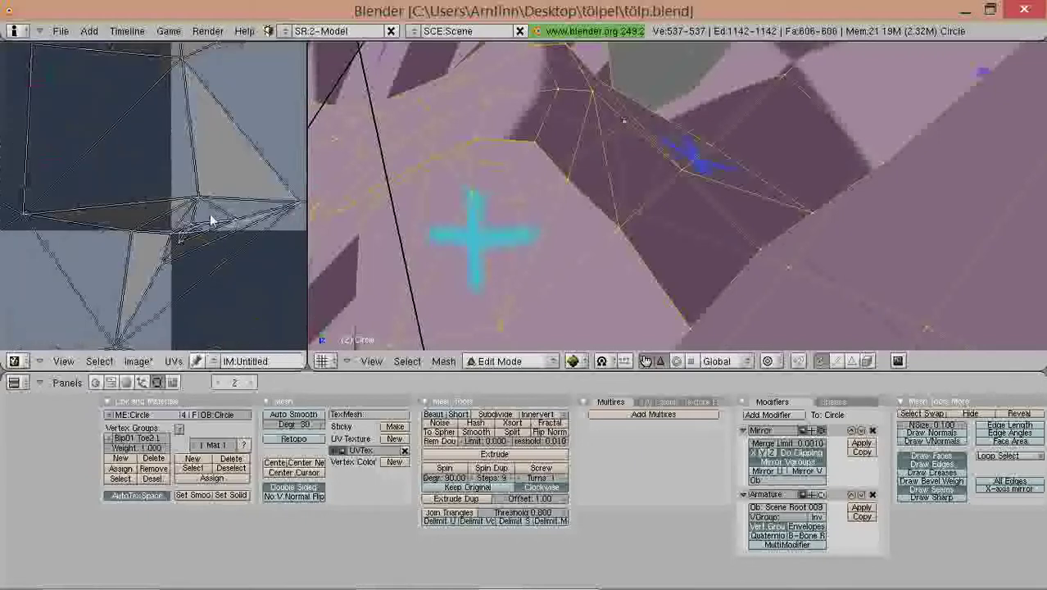
pyautogui.click(272, 202)
pyautogui.scroll(-6, 246, 194)
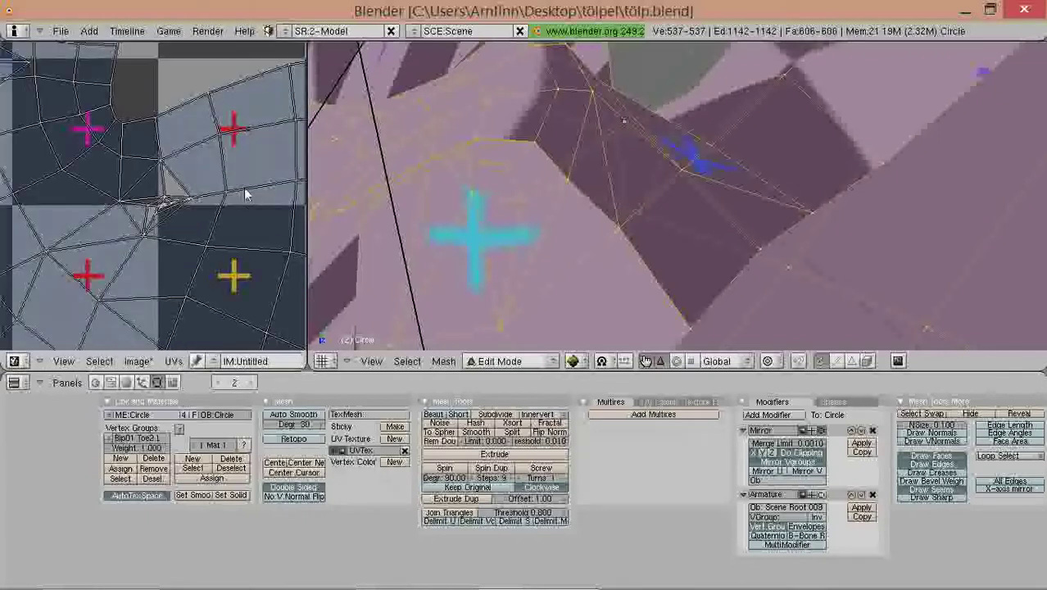
pyautogui.scroll(-6, 356, 337)
# Step: Inspect the junction of leg and body from several angles, selecting an edge there to identify the distorted faces
pyautogui.moveTo(356, 337); pyautogui.dragTo(731, 298, button='middle')
pyautogui.scroll(-3, 591, 197)
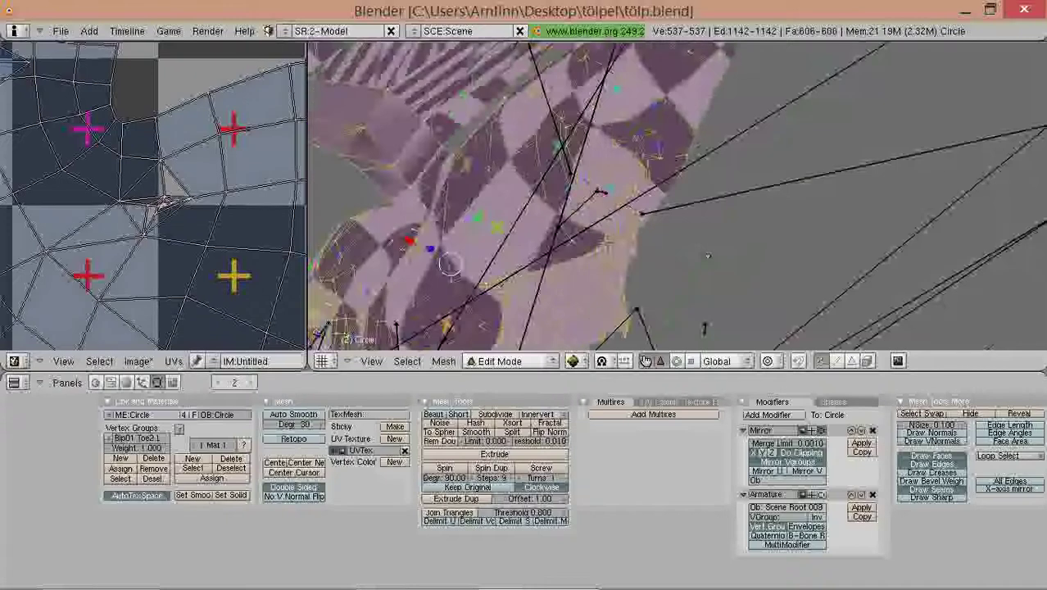
pyautogui.moveTo(465, 209); pyautogui.dragTo(463, 304, button='middle')
pyautogui.moveTo(764, 196); pyautogui.dragTo(518, 210, button='middle')
pyautogui.scroll(2, 725, 267)
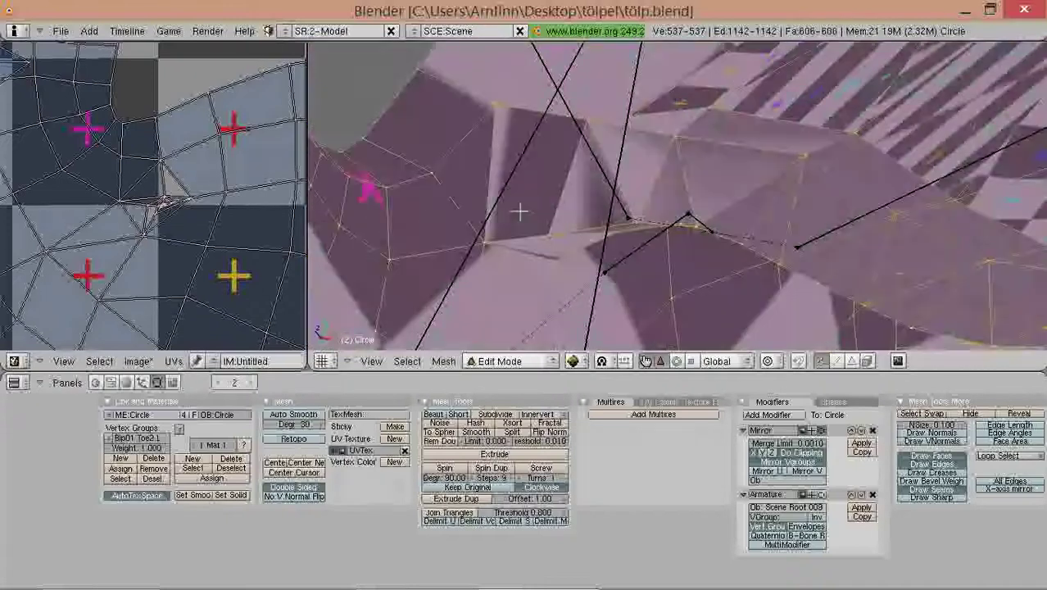
pyautogui.rightClick(516, 246)
pyautogui.click(516, 249)
pyautogui.moveTo(655, 147); pyautogui.dragTo(681, 175, button='middle')
pyautogui.moveTo(537, 202); pyautogui.dragTo(625, 162, button='middle')
pyautogui.moveTo(341, 82); pyautogui.dragTo(320, 78, button='middle')
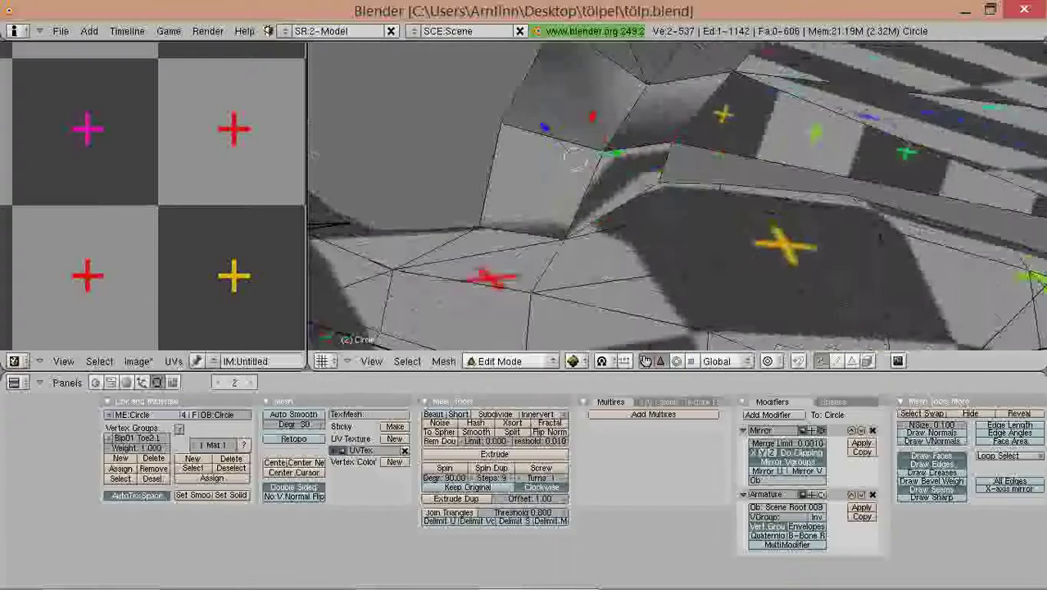
# Step: Delete the four surplus faces inside the junction of leg and body, then select the whole mesh
pyautogui.moveTo(686, 199); pyautogui.dragTo(689, 159, button='middle')
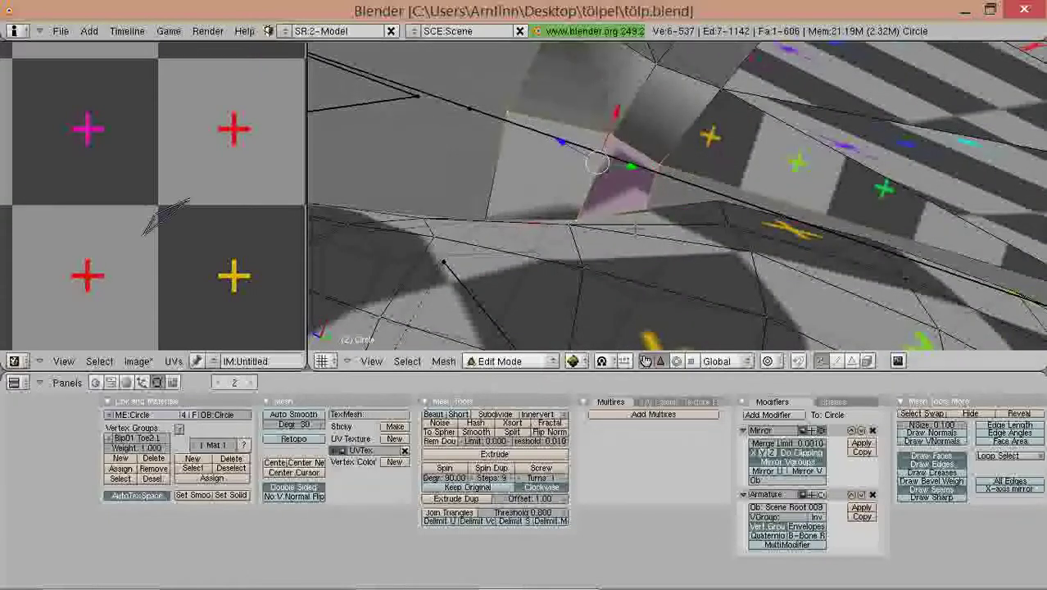
pyautogui.moveTo(636, 230); pyautogui.dragTo(629, 275, button='middle')
pyautogui.keyDown('shift'); pyautogui.rightClick(514, 280); pyautogui.keyUp('shift')
pyautogui.moveTo(514, 280); pyautogui.dragTo(735, 271, button='middle')
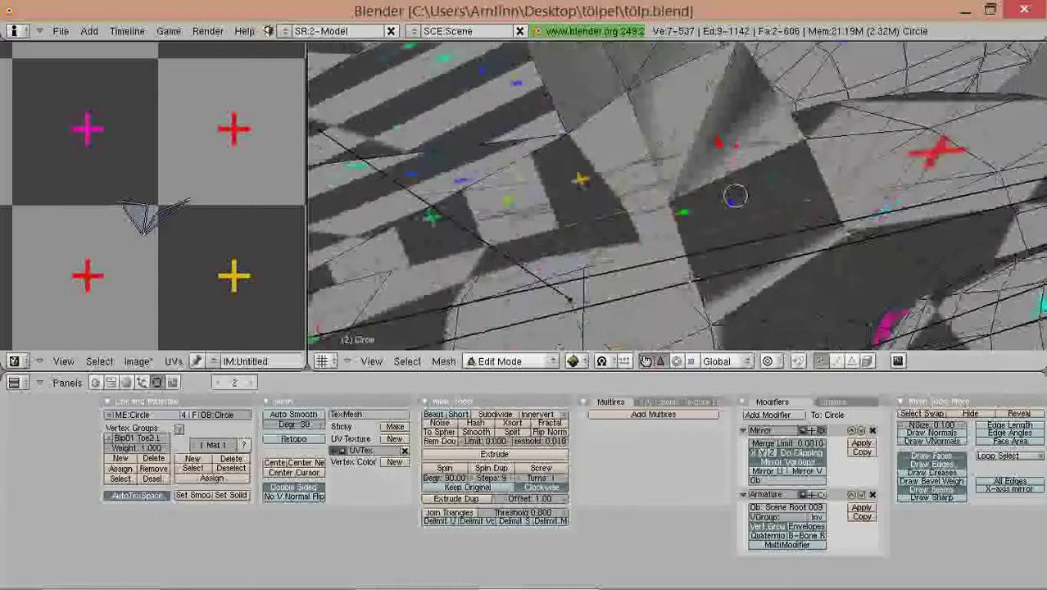
pyautogui.keyDown('shift'); pyautogui.rightClick(737, 217); pyautogui.keyUp('shift')
pyautogui.moveTo(737, 217); pyautogui.dragTo(721, 229, button='middle')
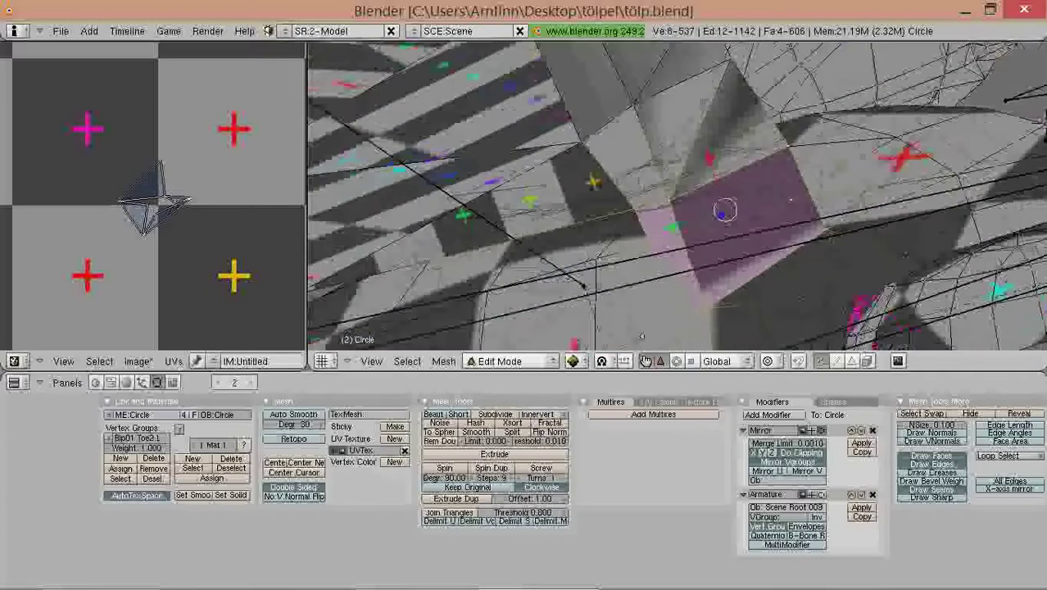
pyautogui.press('x')
pyautogui.click(695, 319)
pyautogui.moveTo(694, 319)
pyautogui.mouseDown(button='middle')
pyautogui.moveTo(663, 278)
pyautogui.moveTo(672, 287)
pyautogui.mouseUp(button='middle')
pyautogui.press('a')
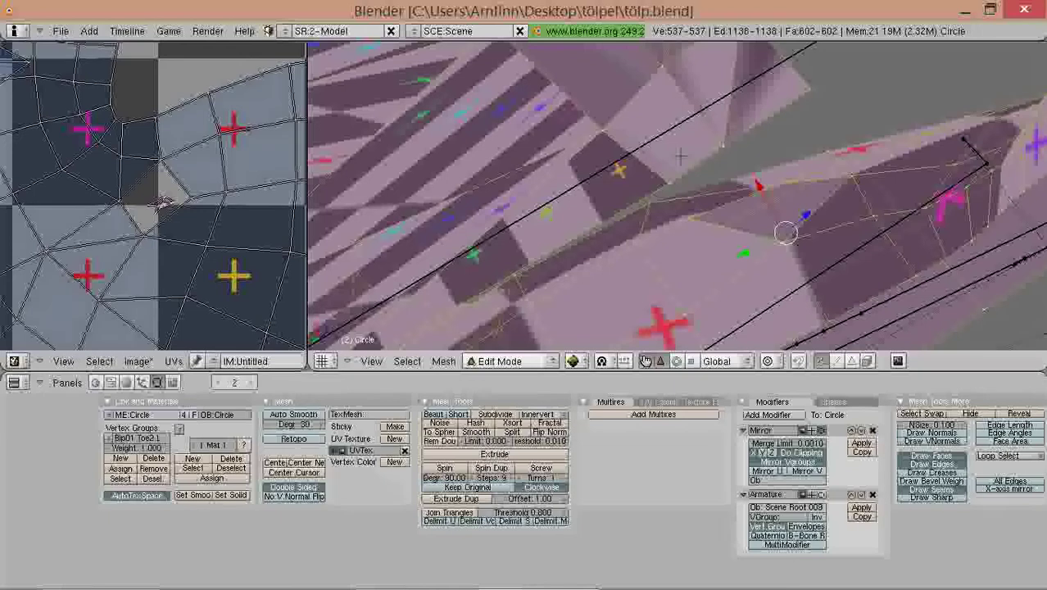
pyautogui.scroll(-3, 681, 155)
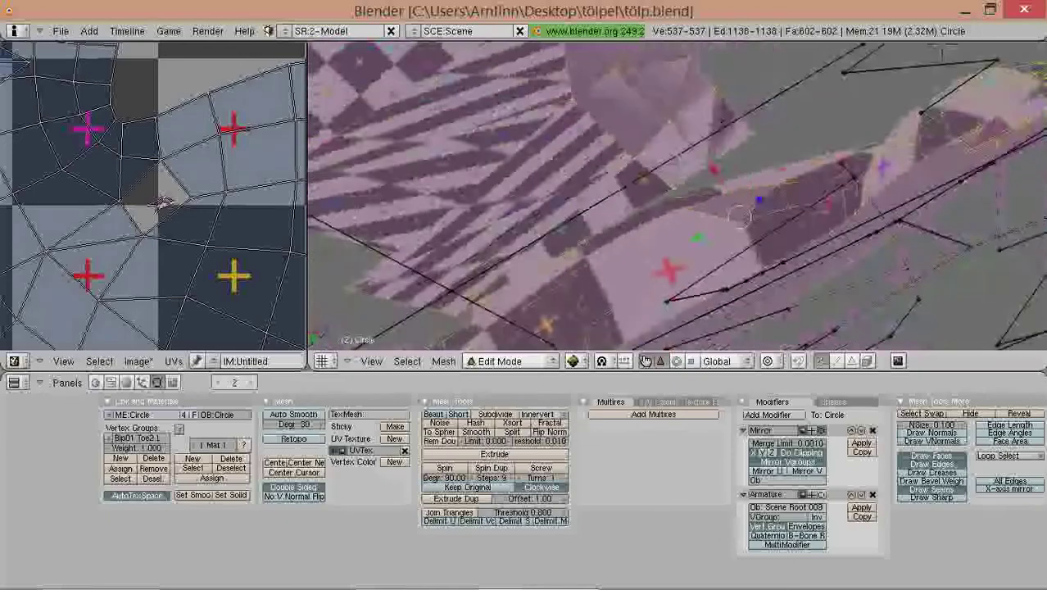
# Step: Unwrap the whole bird mesh again and bring its complete UV layout into view for checking
pyautogui.moveTo(681, 155); pyautogui.dragTo(676, 236, button='middle')
pyautogui.press('u')
pyautogui.click(676, 235)
pyautogui.moveTo(583, 240); pyautogui.dragTo(540, 254, button='middle')
pyautogui.scroll(-4, 211, 215)
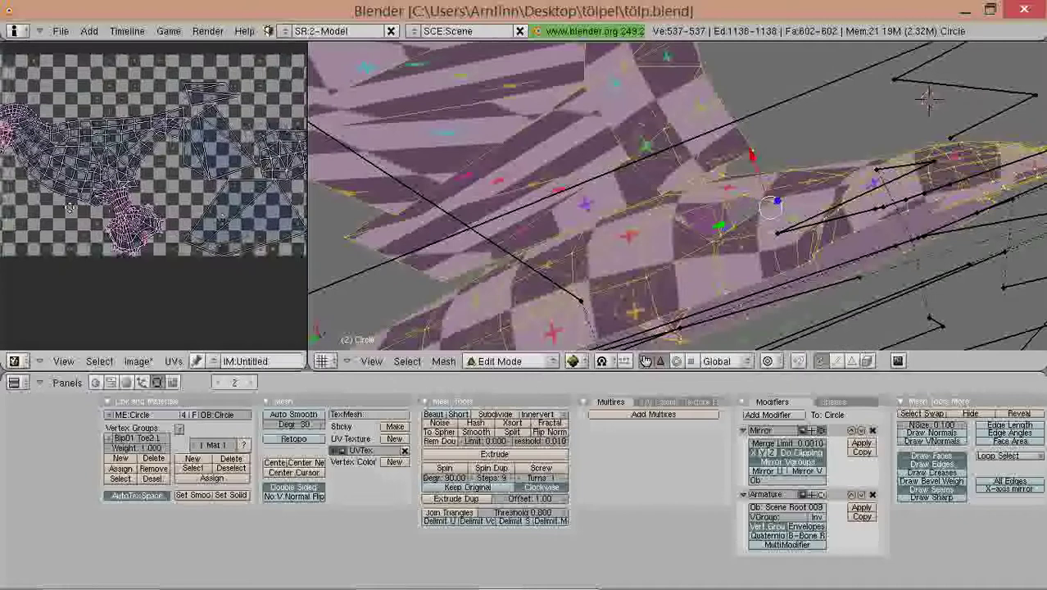
pyautogui.moveTo(67, 207); pyautogui.dragTo(134, 212, button='middle')
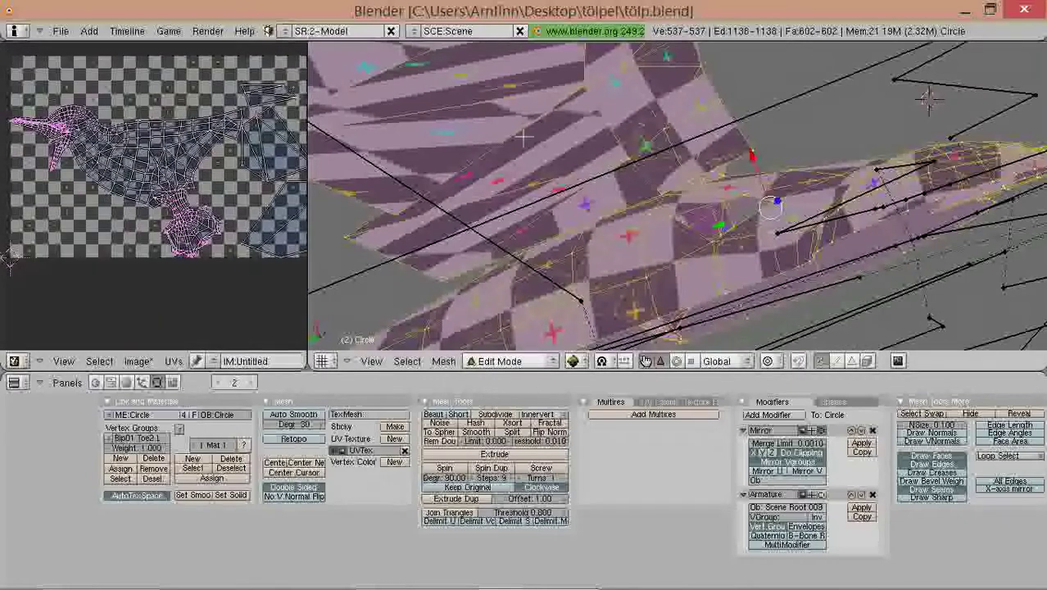
# Step: Select the border vertices at the open gap between leg and body and fill a first bridging face
pyautogui.moveTo(536, 172); pyautogui.dragTo(585, 217, button='middle')
pyautogui.moveTo(855, 240); pyautogui.dragTo(985, 190, button='middle')
pyautogui.scroll(2, 574, 124)
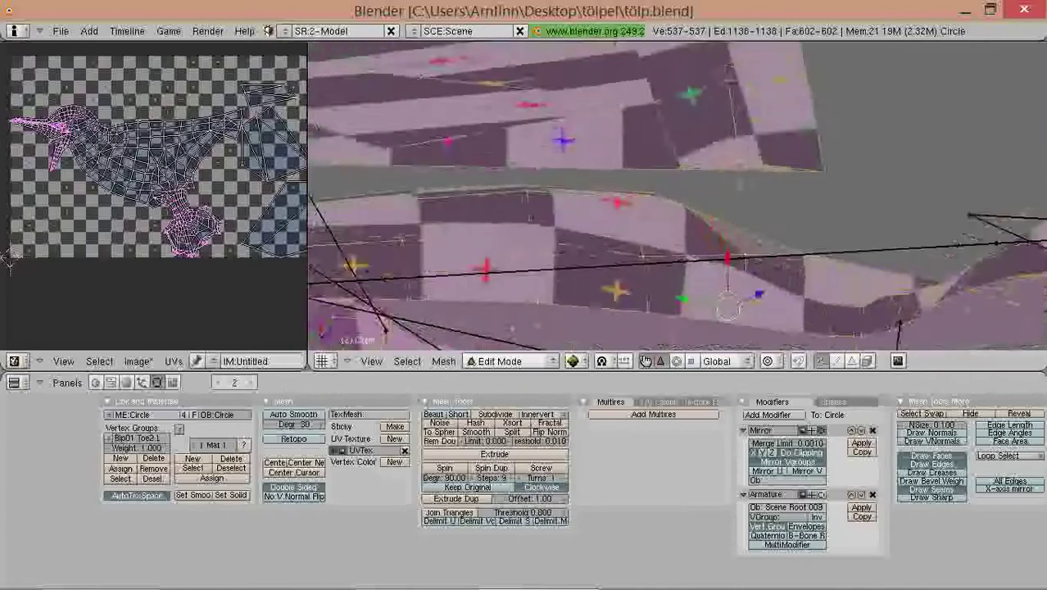
pyautogui.keyDown('shift'); pyautogui.moveTo(575, 124); pyautogui.dragTo(481, 103, button='middle'); pyautogui.keyUp('shift')
pyautogui.rightClick(645, 145)
pyautogui.keyDown('shift'); pyautogui.rightClick(598, 192); pyautogui.keyUp('shift')
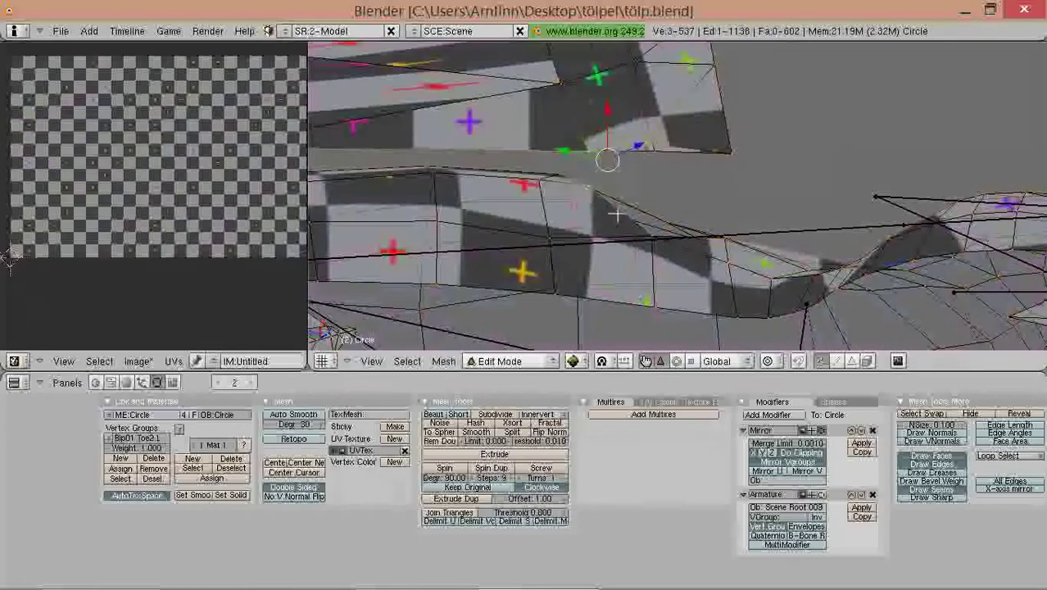
pyautogui.moveTo(629, 214); pyautogui.dragTo(553, 262, button='middle')
pyautogui.press('f')
# Step: Fill two more faces between the neighbouring border vertices to continue closing the gap between leg and body
pyautogui.rightClick(632, 266)
pyautogui.moveTo(633, 266); pyautogui.dragTo(927, 285, button='middle')
pyautogui.moveTo(599, 278); pyautogui.dragTo(598, 272, button='middle')
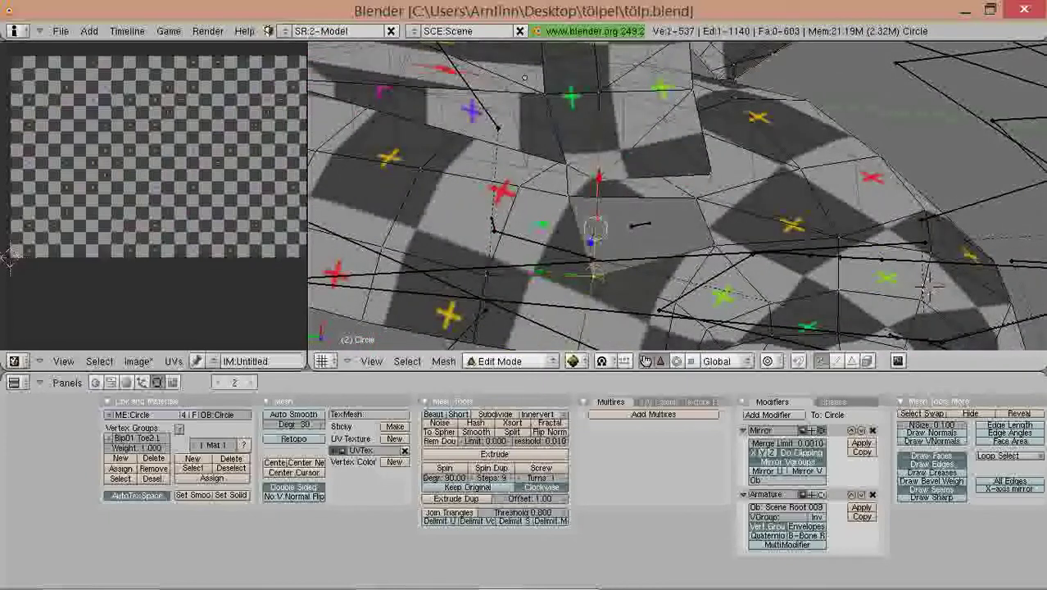
pyautogui.press('f')
pyautogui.moveTo(688, 193); pyautogui.dragTo(491, 221, button='middle')
pyautogui.rightClick(645, 200)
pyautogui.keyDown('shift'); pyautogui.rightClick(685, 144); pyautogui.keyUp('shift')
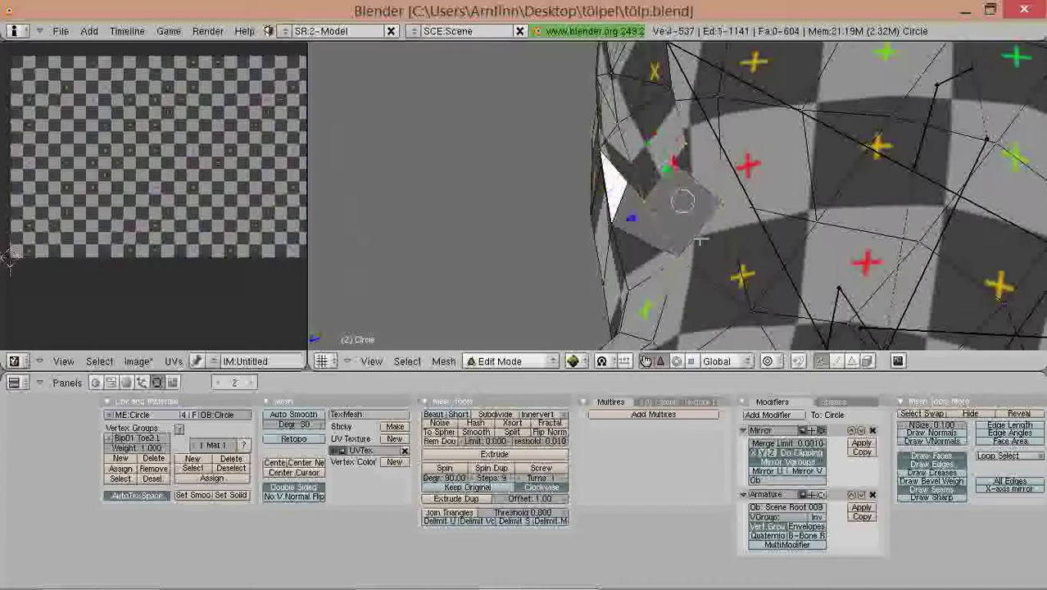
pyautogui.press('f')
# Step: Select the remaining open border vertices beside the new faces and fill the last face of the gap
pyautogui.moveTo(700, 240); pyautogui.dragTo(753, 303, button='middle')
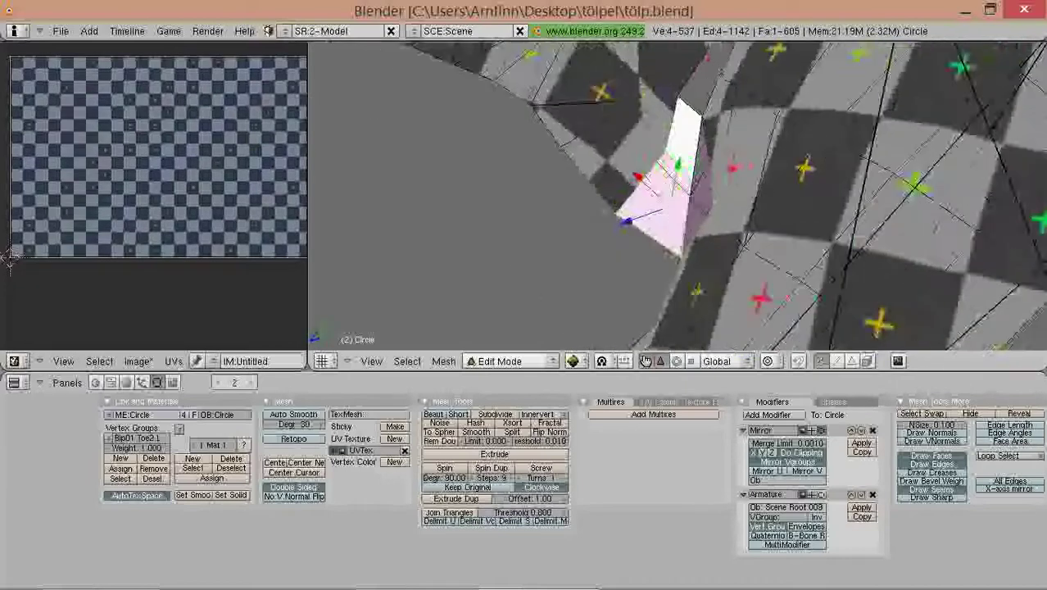
pyautogui.moveTo(786, 221); pyautogui.dragTo(675, 182, button='middle')
pyautogui.rightClick(665, 122)
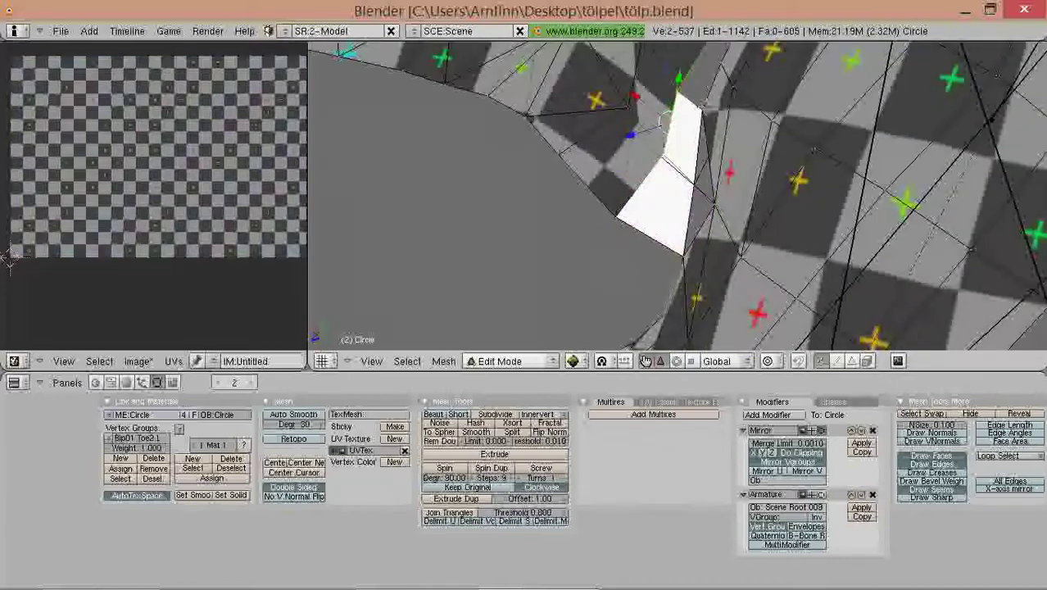
pyautogui.press('f')
# Step: Select the whole mesh including the new faces and undo the last operation on it
pyautogui.moveTo(679, 189); pyautogui.dragTo(686, 161, button='middle')
pyautogui.press('a')
pyautogui.press('a')
pyautogui.click(701, 157)
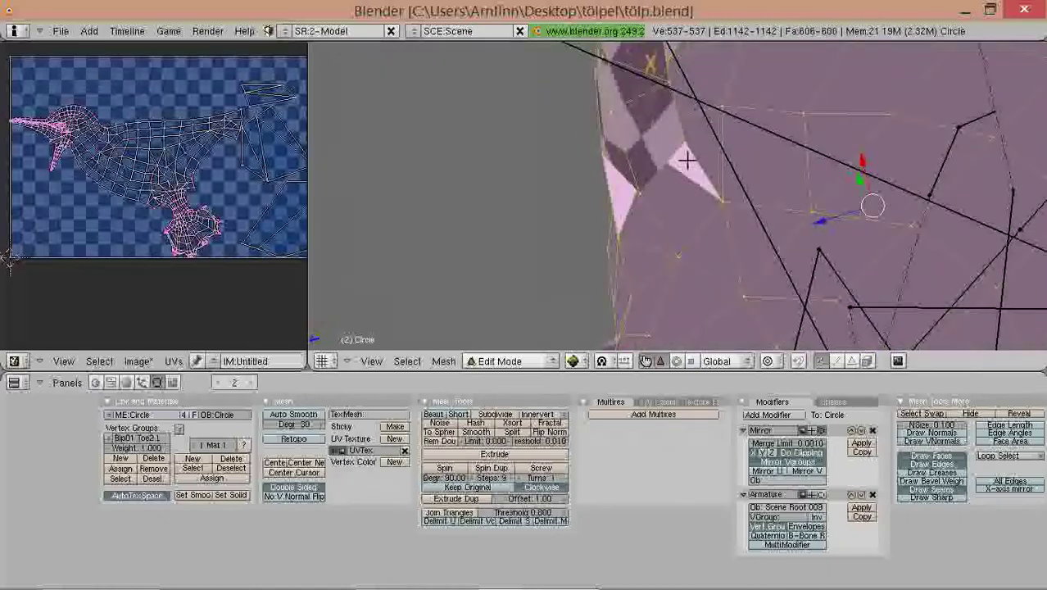
pyautogui.hotkey('ctrl', 'z')
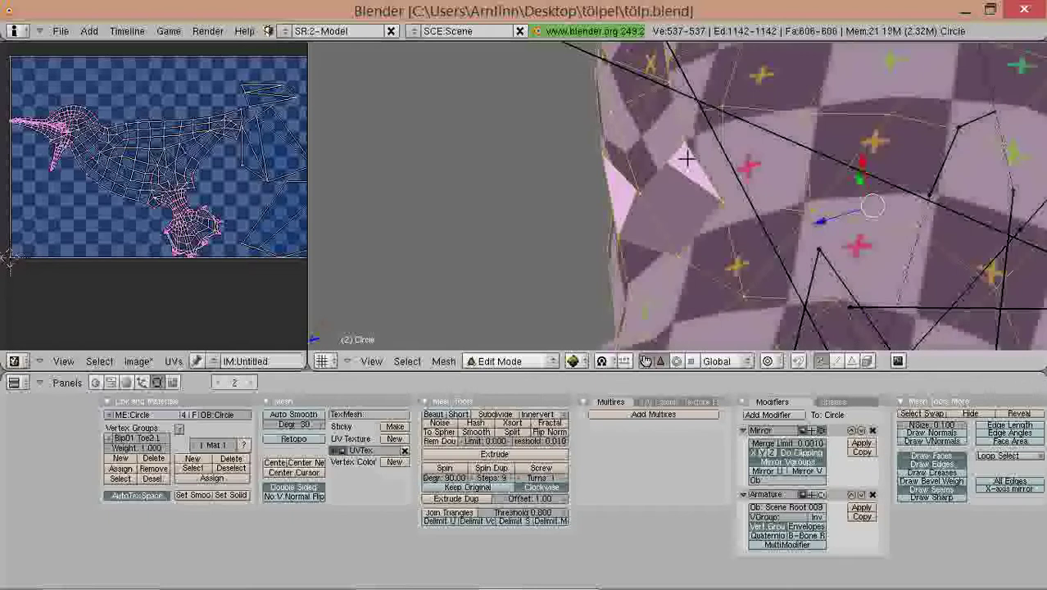
# Step: Select the outer corner vertex of the untextured faces that bridge the leg and body
pyautogui.moveTo(689, 156); pyautogui.dragTo(987, 241, button='middle')
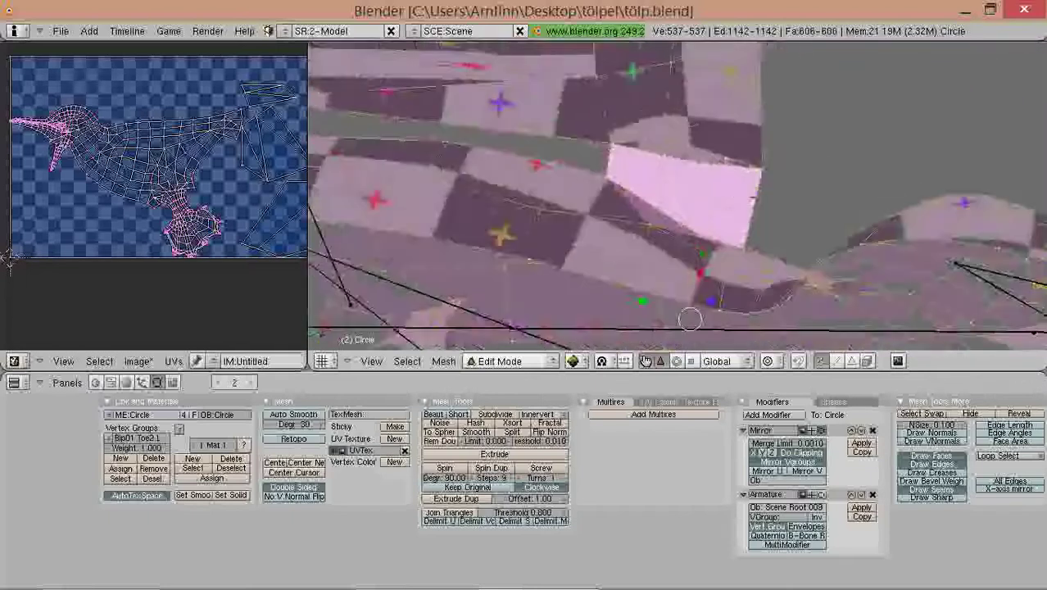
pyautogui.rightClick(762, 168)
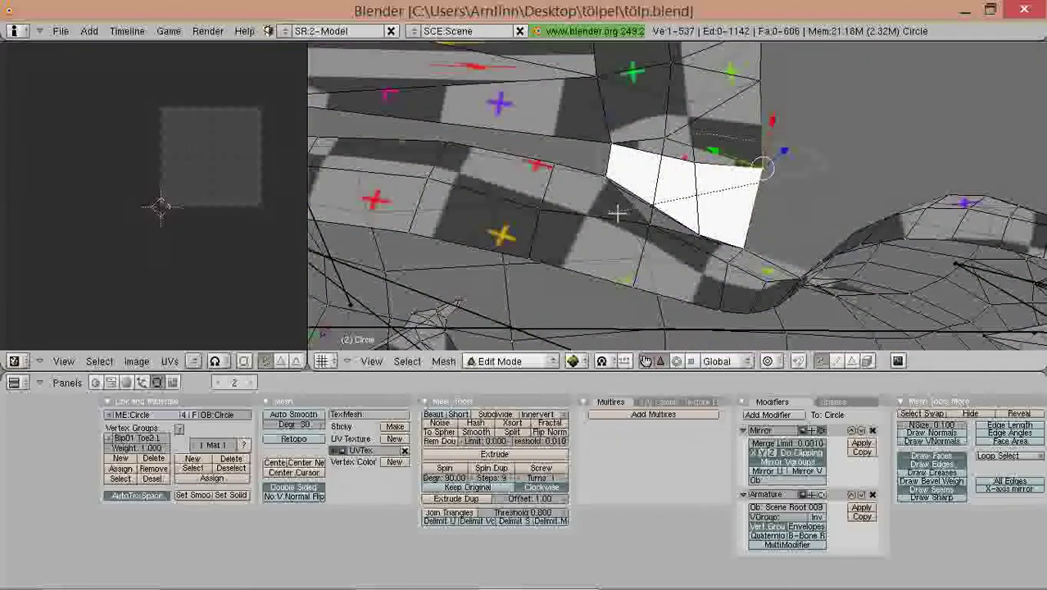
# Step: Select the vertices around the white untextured faces and flip the normals of those faces
pyautogui.moveTo(745, 235); pyautogui.dragTo(728, 236)
pyautogui.moveTo(685, 236); pyautogui.dragTo(578, 187, button='middle')
pyautogui.moveTo(729, 191); pyautogui.dragTo(849, 322, button='middle')
pyautogui.keyDown('shift'); pyautogui.rightClick(715, 221); pyautogui.keyUp('shift')
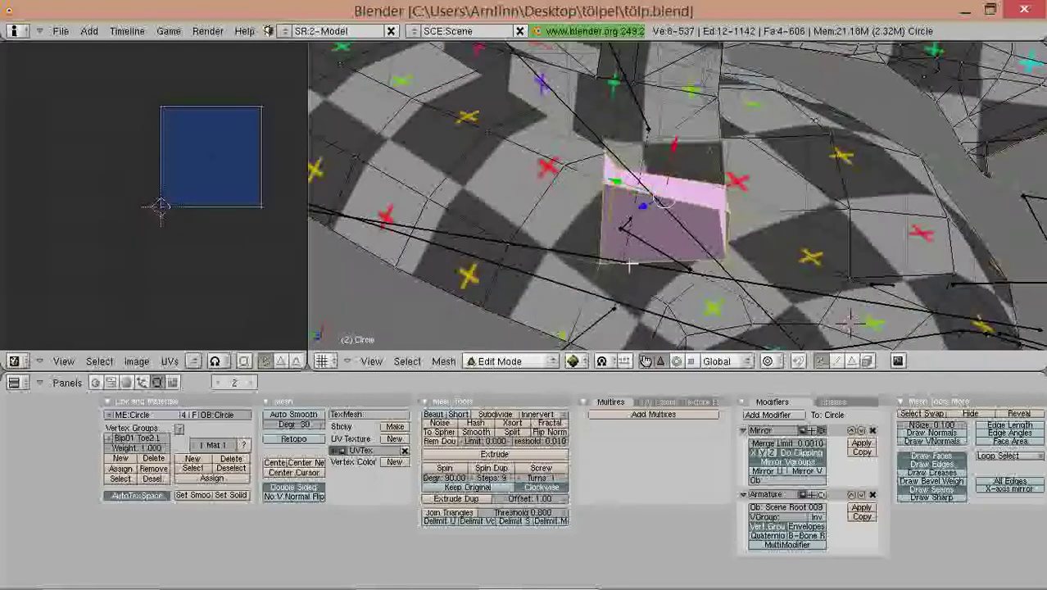
pyautogui.press('w')
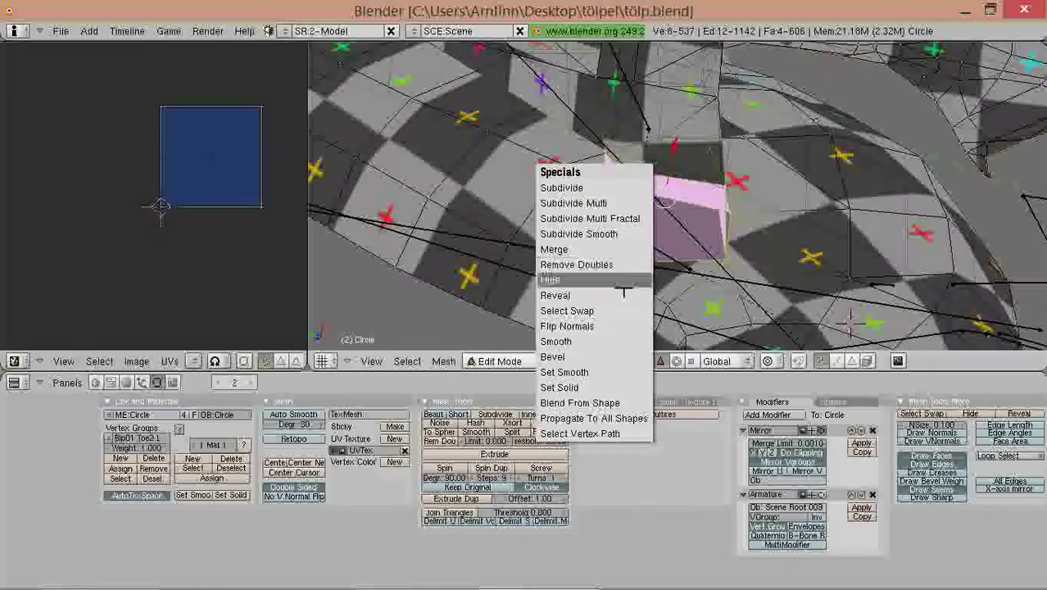
pyautogui.click(618, 326)
# Step: Select the entire mesh with all its UVs and assign the Untitled checker image to it
pyautogui.moveTo(729, 234); pyautogui.dragTo(880, 196, button='middle')
pyautogui.press('a')
pyautogui.press('a')
pyautogui.scroll(-4, 665, 206)
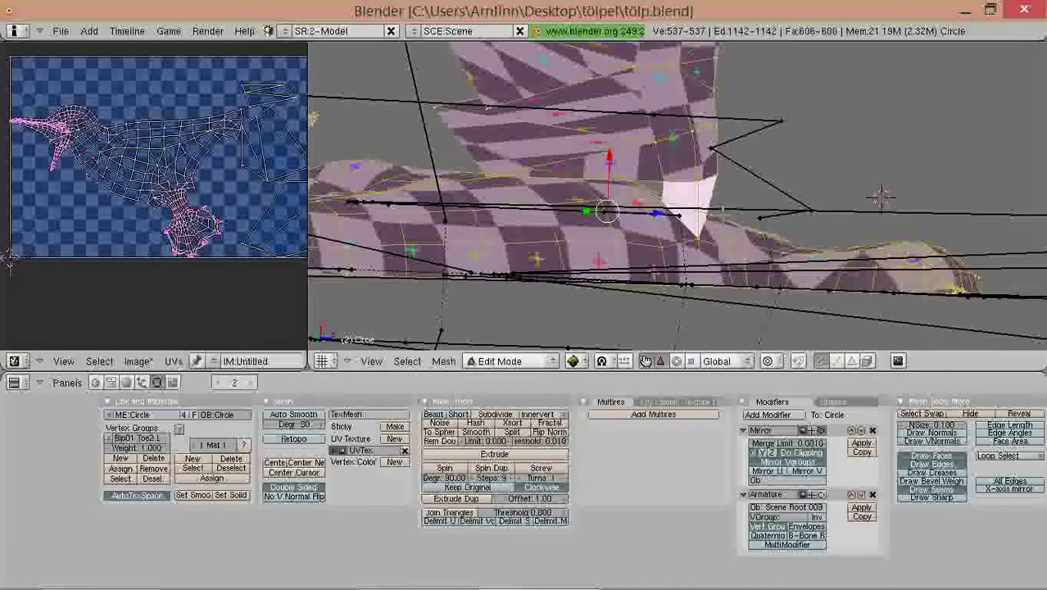
pyautogui.keyDown('shift'); pyautogui.moveTo(764, 236); pyautogui.dragTo(759, 255, button='middle'); pyautogui.keyUp('shift')
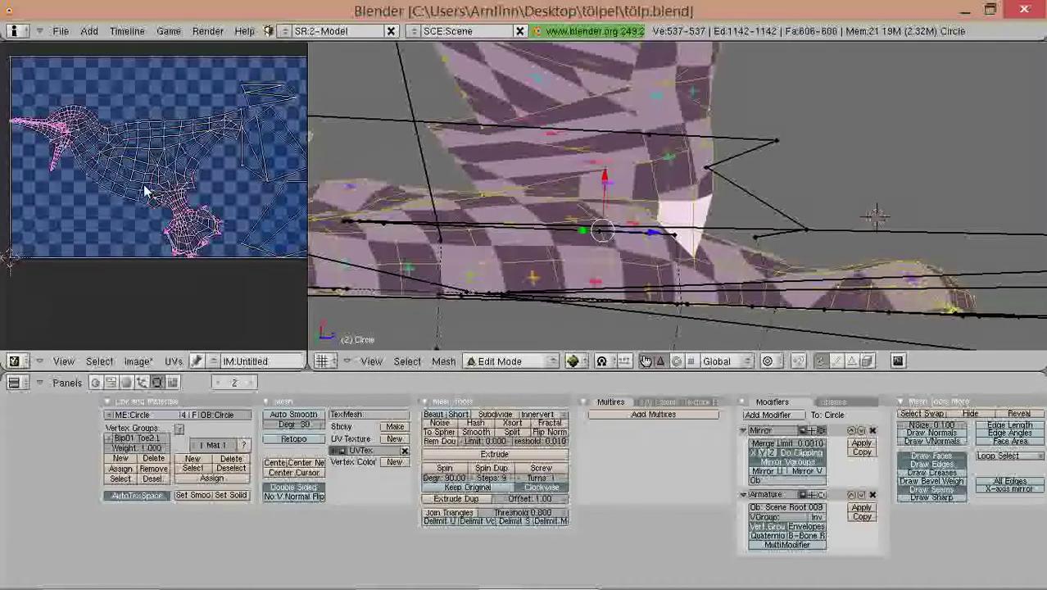
pyautogui.press('a')
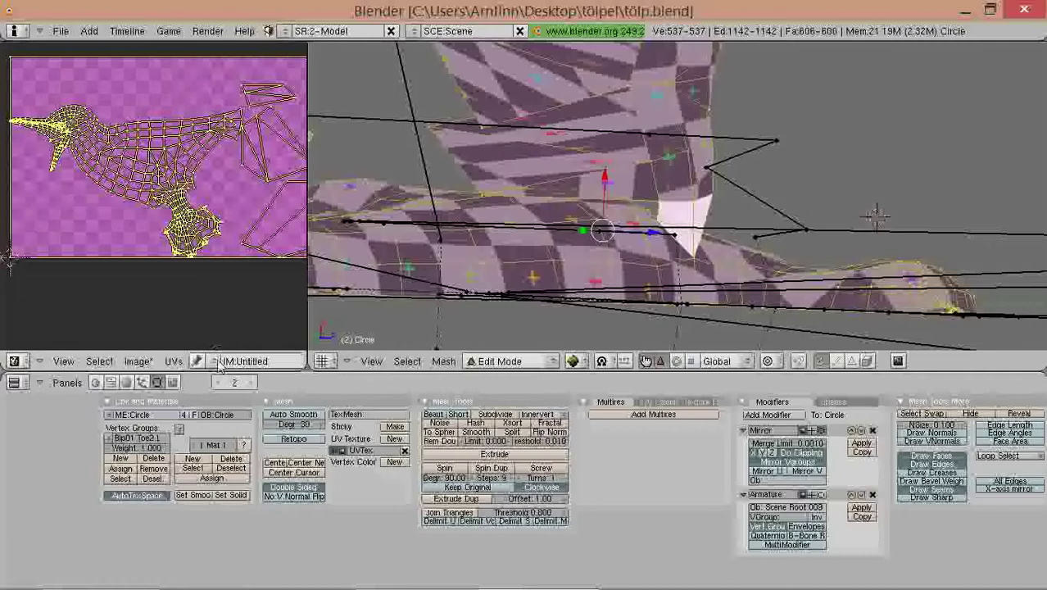
pyautogui.click(218, 361)
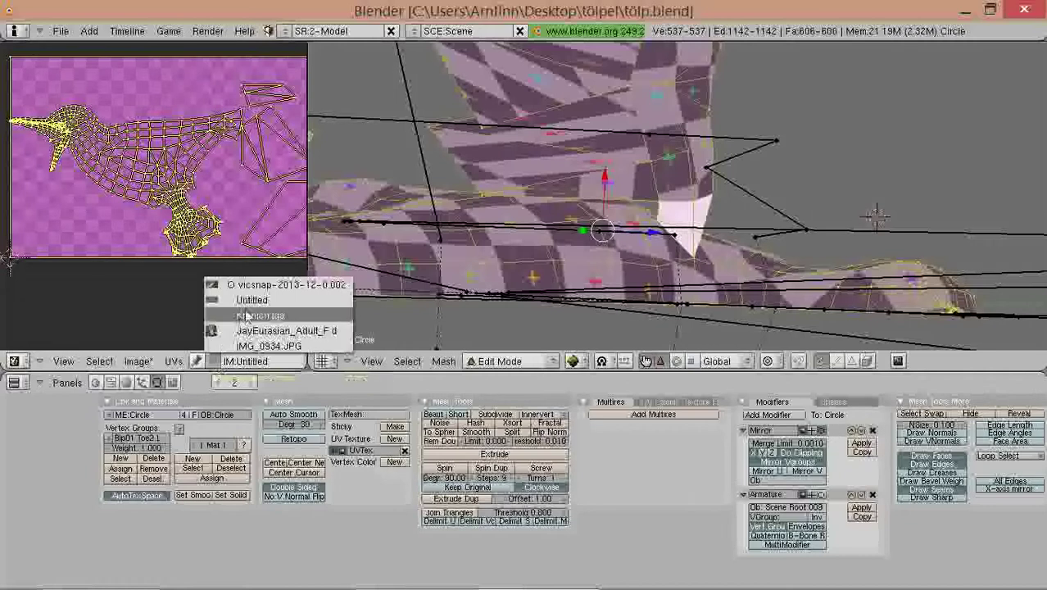
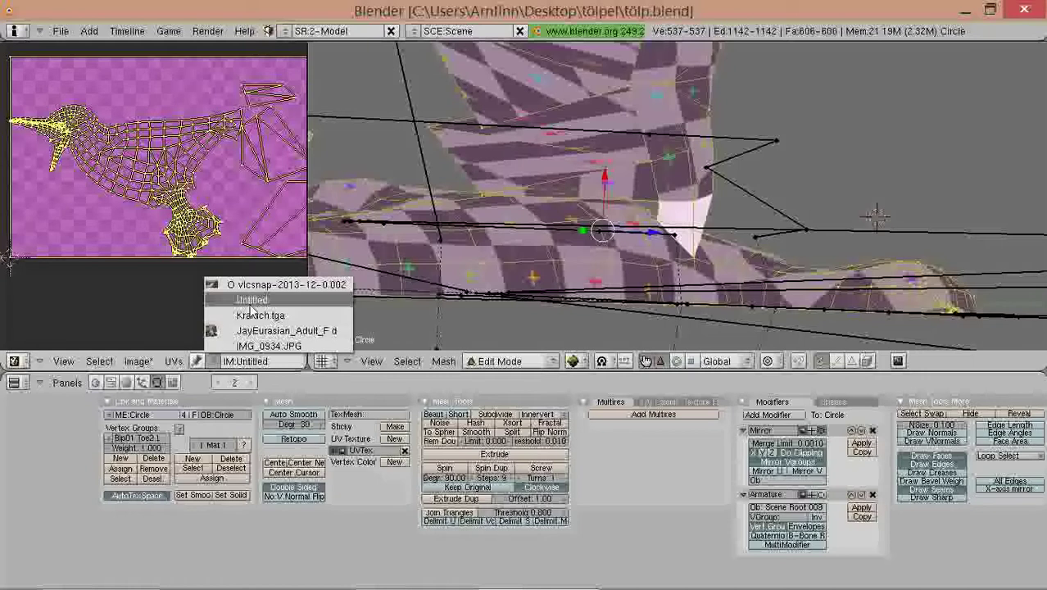
pyautogui.click(251, 306)
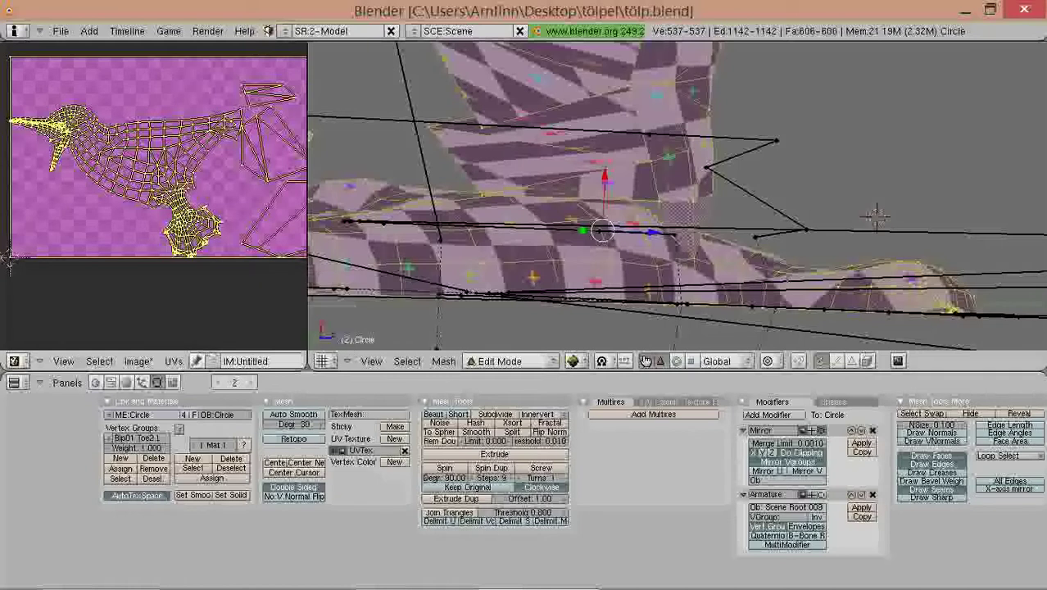
# Step: Examine the checker texture on the newly textured patch of faces from several angles
pyautogui.press('Tab')
pyautogui.moveTo(787, 251); pyautogui.dragTo(684, 229, button='middle')
pyautogui.scroll(4, 684, 228)
pyautogui.press('Tab')
pyautogui.press('a')
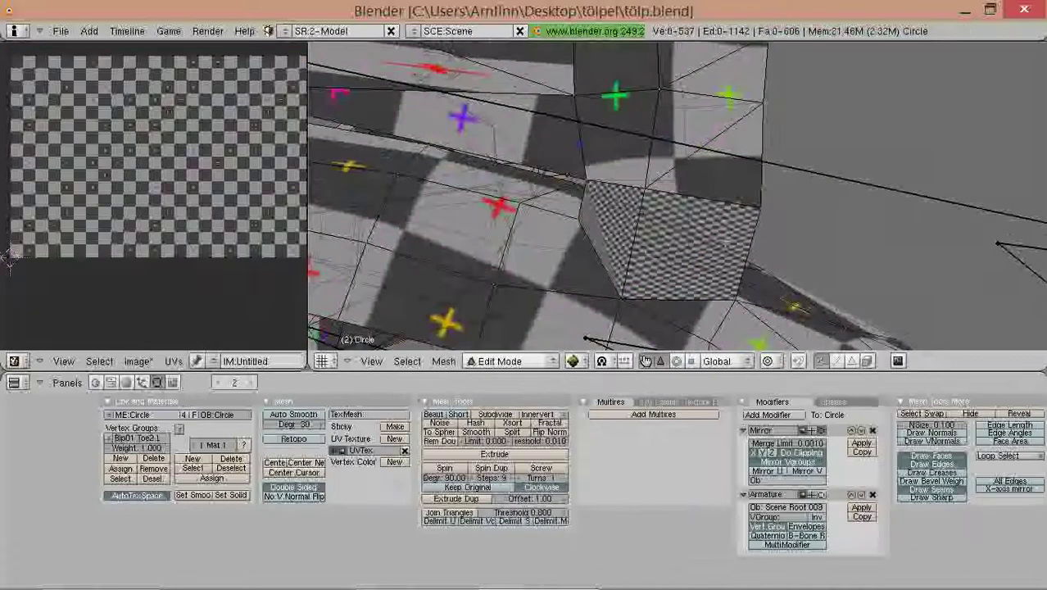
pyautogui.press('a')
pyautogui.scroll(-2, 683, 229)
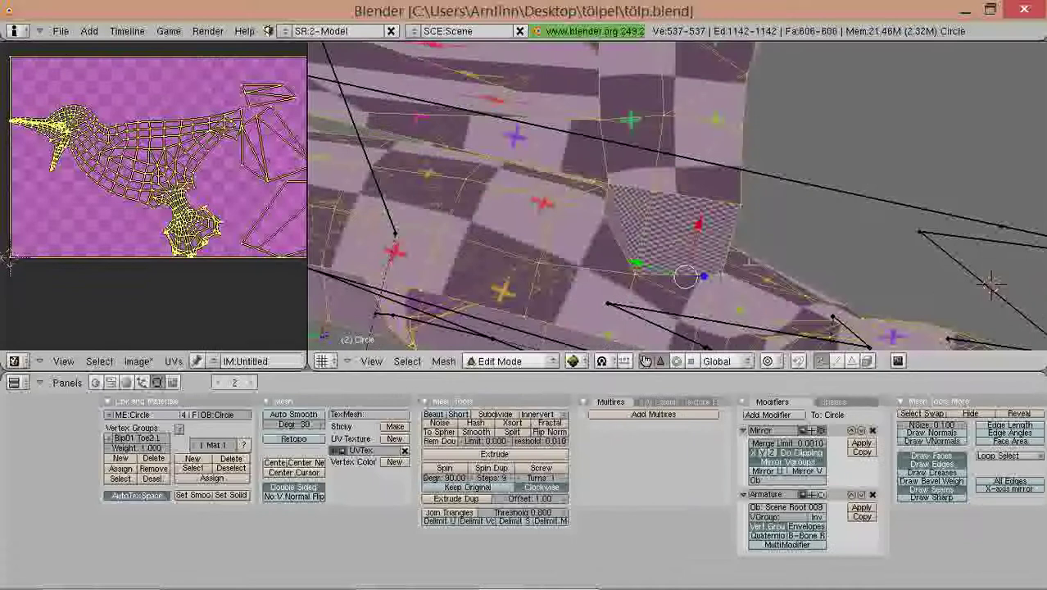
pyautogui.moveTo(749, 262); pyautogui.dragTo(903, 203, button='middle')
# Step: Select the four vertices along the border of the finely checkered patch and mark their edges as a seam
pyautogui.rightClick(703, 257)
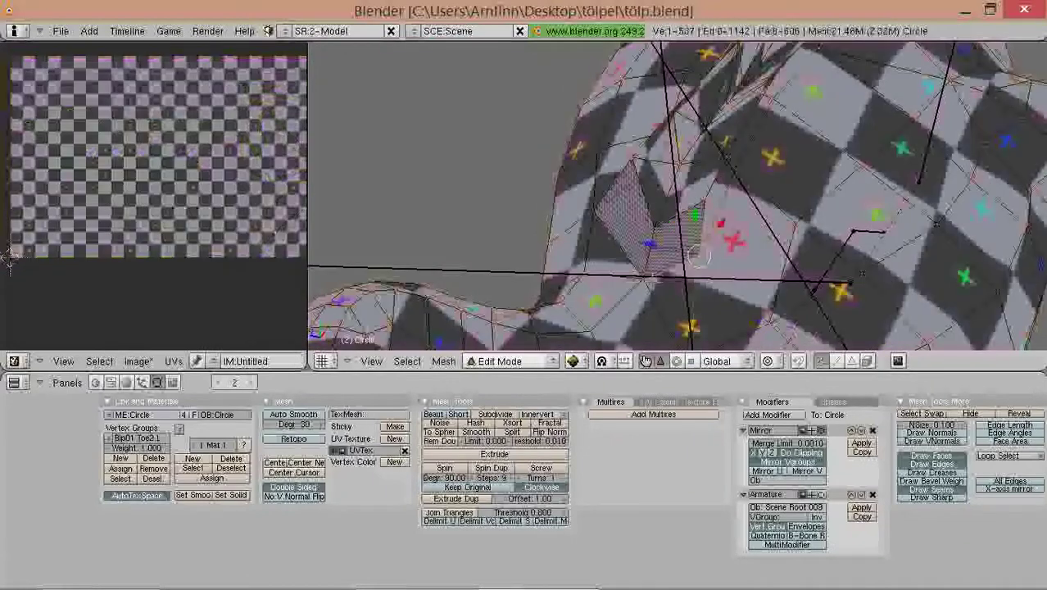
pyautogui.keyDown('shift'); pyautogui.rightClick(696, 255); pyautogui.keyUp('shift')
pyautogui.moveTo(696, 255); pyautogui.dragTo(678, 267, button='middle')
pyautogui.keyDown('shift'); pyautogui.rightClick(574, 220); pyautogui.keyUp('shift')
pyautogui.moveTo(585, 202); pyautogui.dragTo(472, 216, button='middle')
pyautogui.keyDown('shift'); pyautogui.rightClick(686, 157); pyautogui.keyUp('shift')
pyautogui.hotkey('ctrl', 'e')
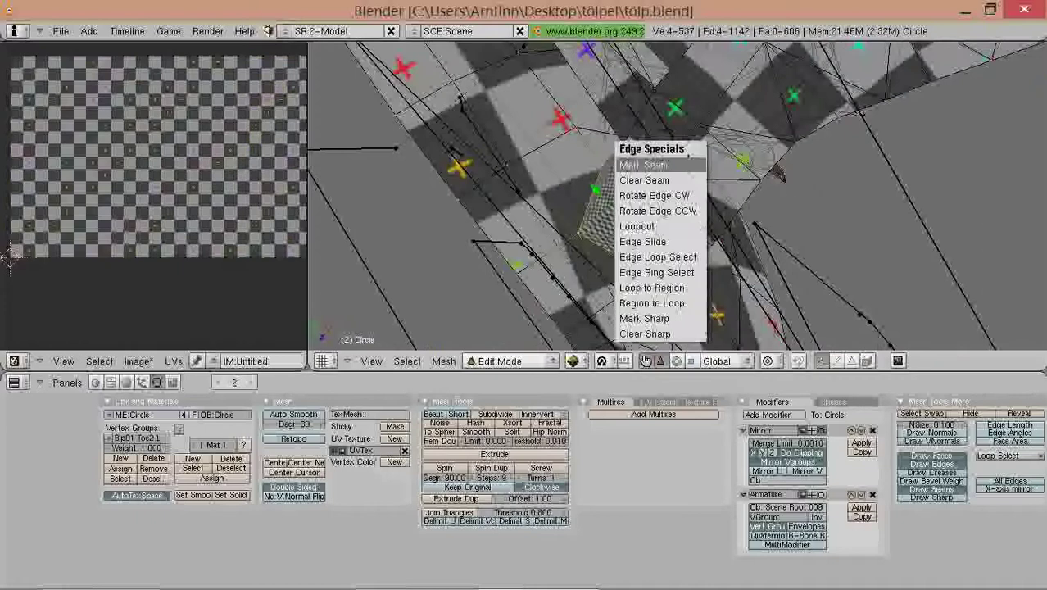
pyautogui.click(686, 165)
# Step: Select the whole mesh and unwrap it again
pyautogui.press('a')
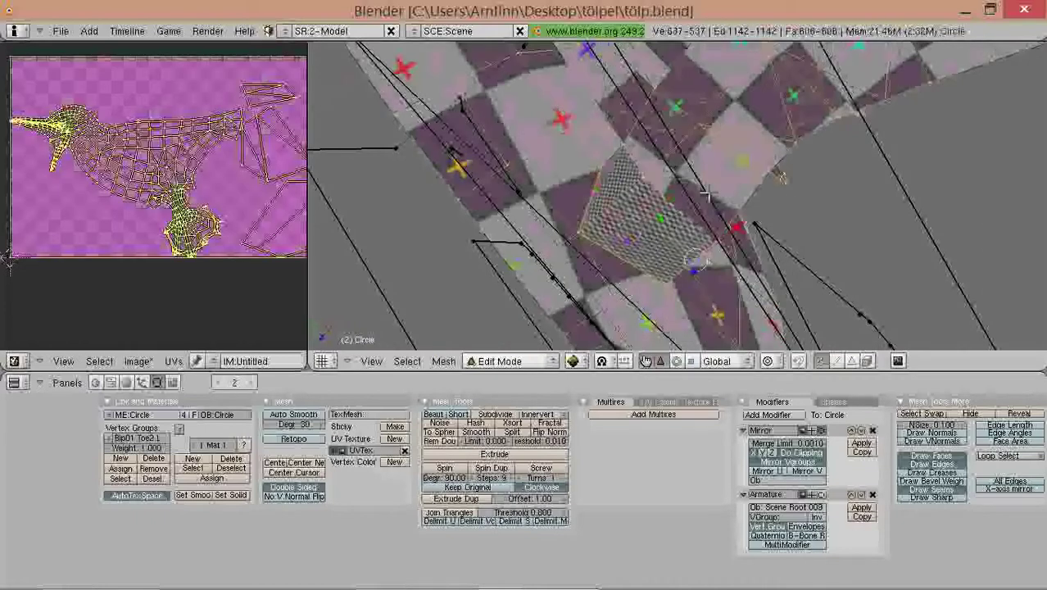
pyautogui.press('u')
pyautogui.click(704, 193)
# Step: Examine the unwrapped UV layout up close for the overlapping area around the re-unwrapped patch
pyautogui.scroll(3, 209, 154)
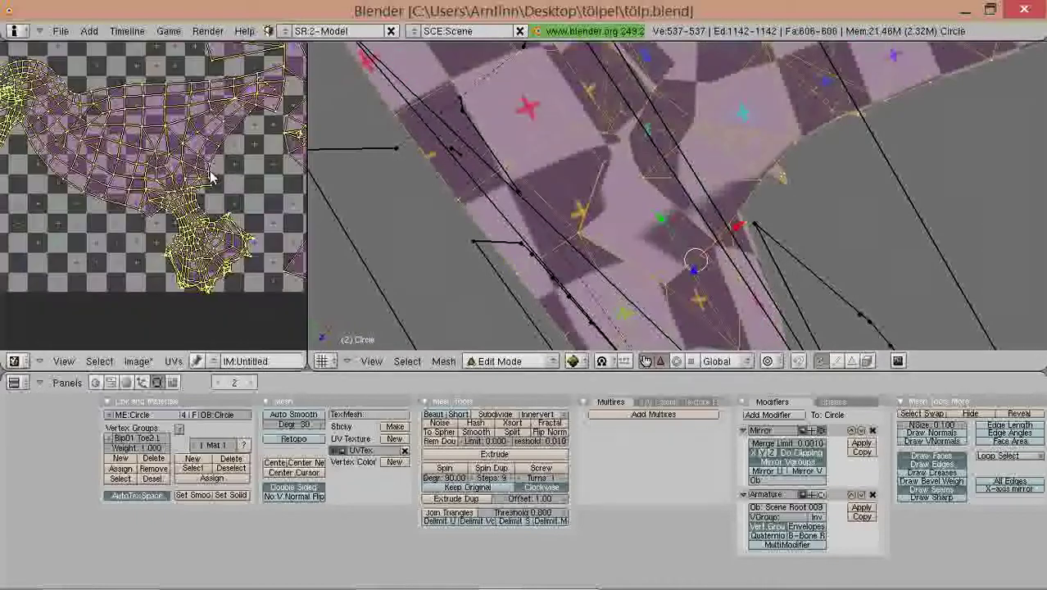
pyautogui.scroll(3, 211, 190)
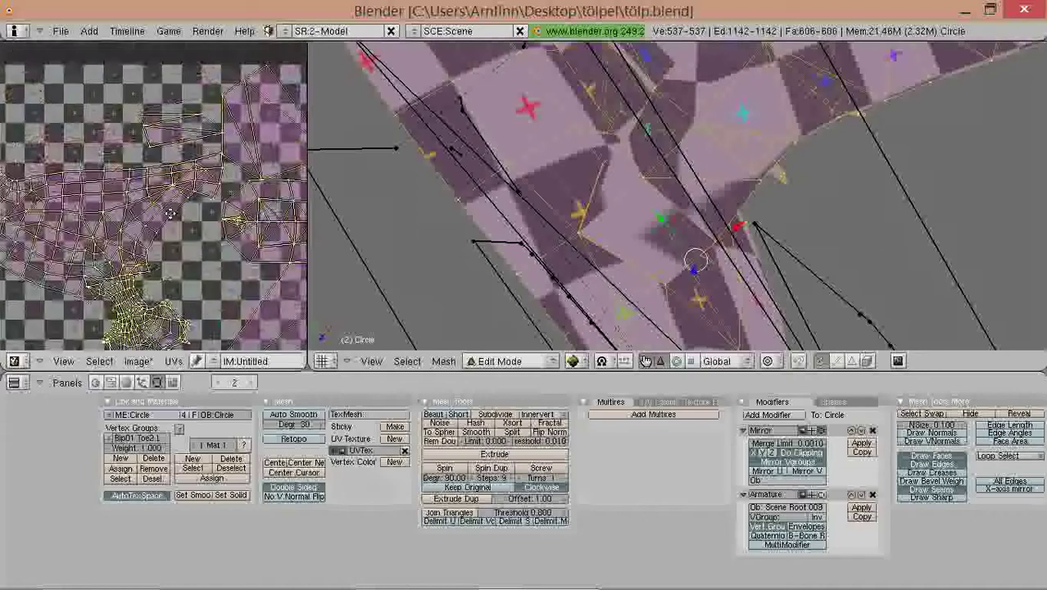
pyautogui.scroll(-4, 214, 198)
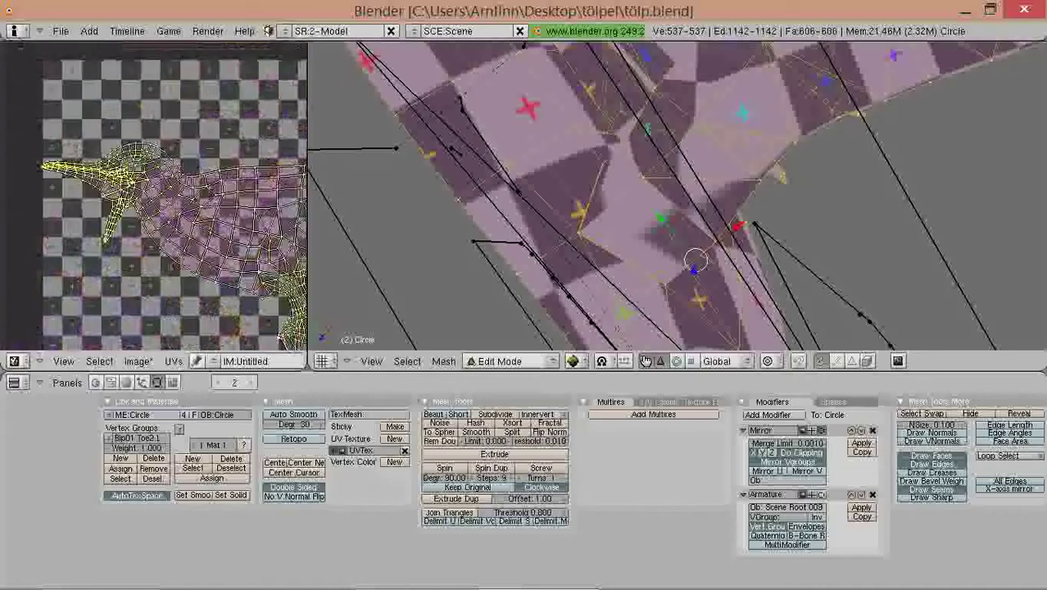
pyautogui.scroll(-2, 98, 219)
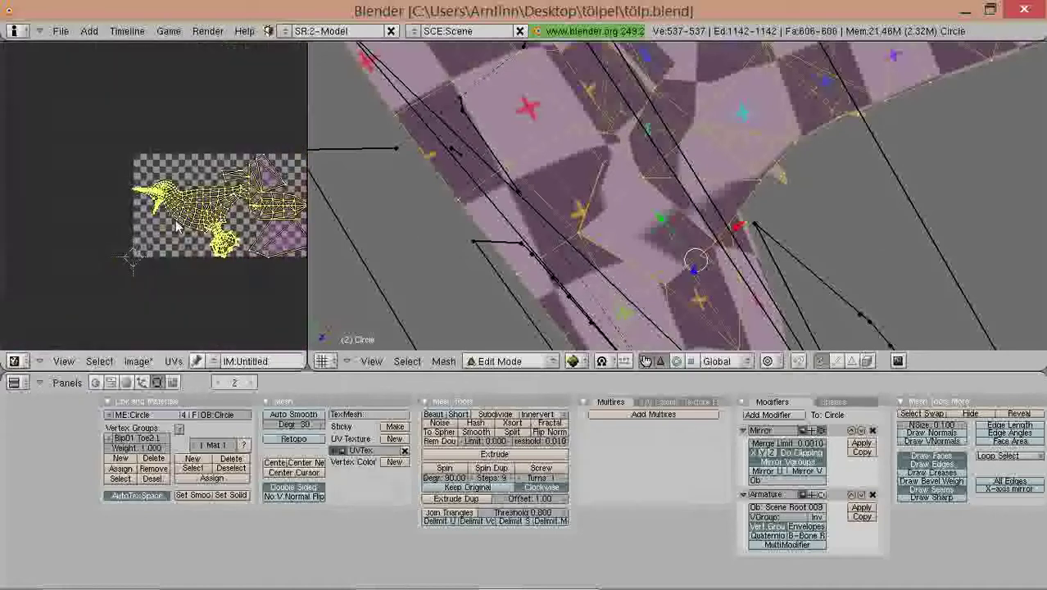
pyautogui.scroll(5, 164, 212)
pyautogui.scroll(4, 181, 211)
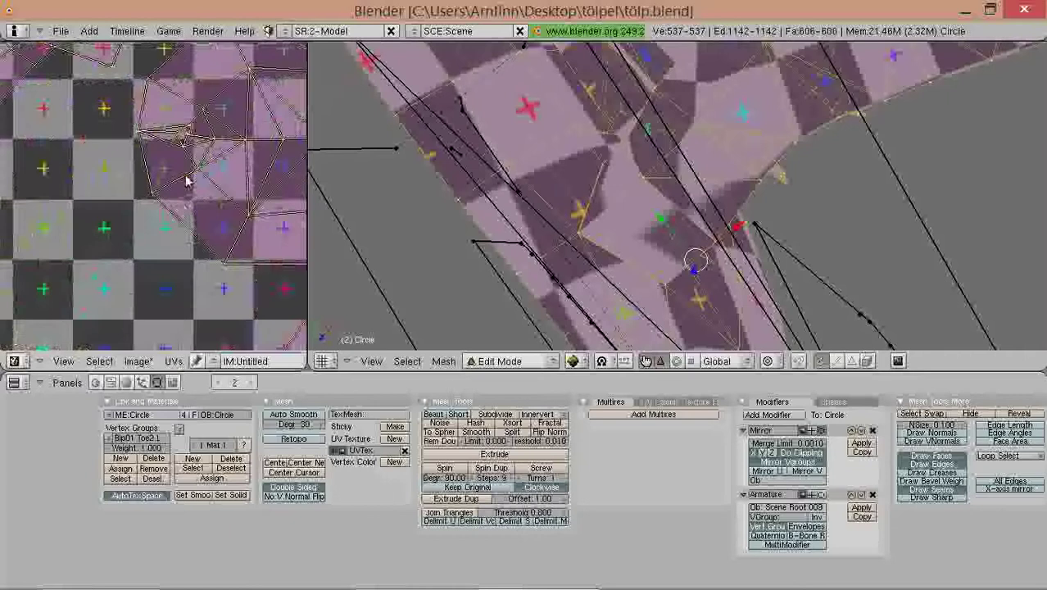
pyautogui.moveTo(165, 193); pyautogui.dragTo(133, 234, button='middle')
pyautogui.scroll(1, 225, 234)
# Step: Select the wing-tip vertex in top view and grow the selection three times across the outer wing
pyautogui.moveTo(491, 274); pyautogui.dragTo(565, 328, button='middle')
pyautogui.moveTo(678, 158); pyautogui.dragTo(579, 316, button='middle')
pyautogui.scroll(-8, 819, 230)
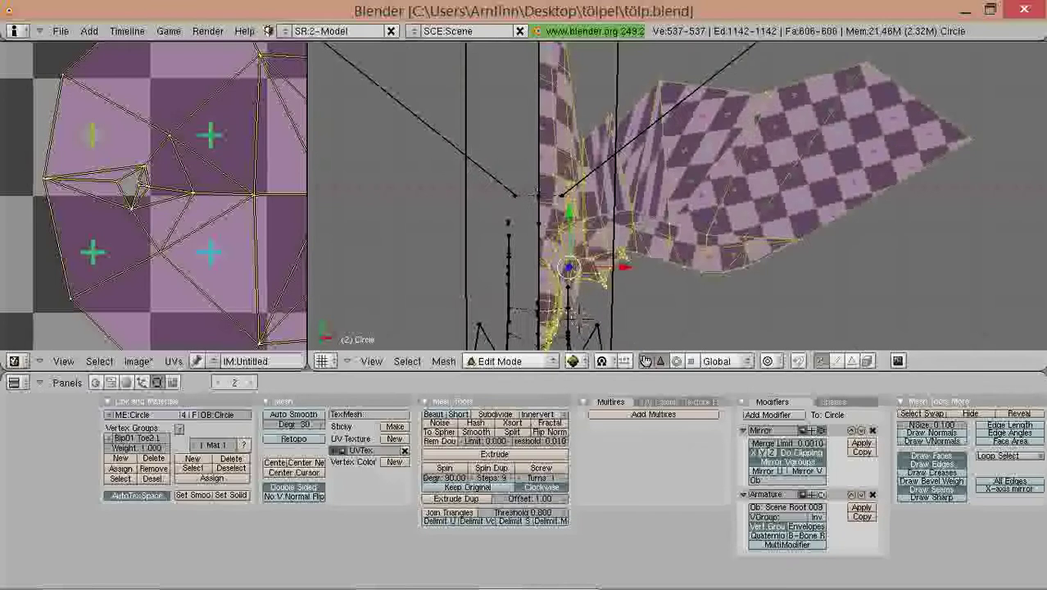
pyautogui.scroll(2, 709, 235)
pyautogui.scroll(-2, 843, 237)
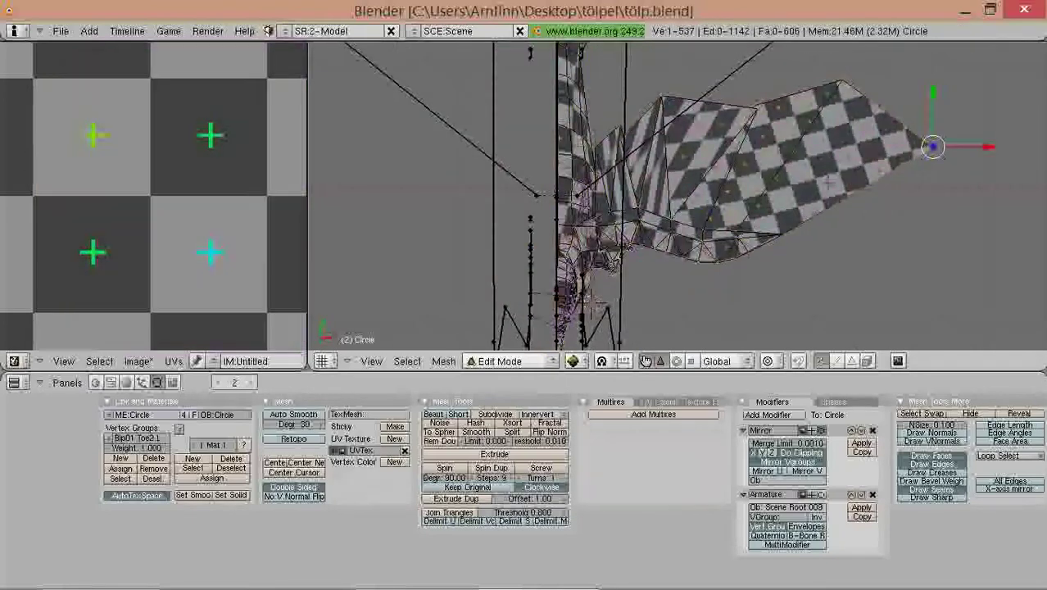
pyautogui.keyDown('shift'); pyautogui.moveTo(831, 175); pyautogui.dragTo(825, 177, button='middle'); pyautogui.keyUp('shift')
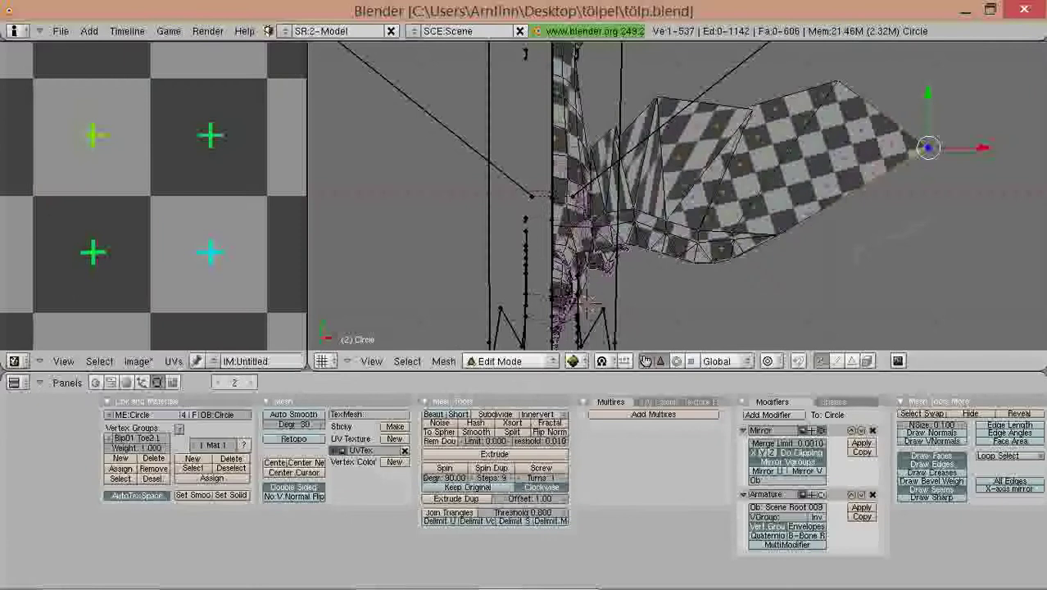
pyautogui.press('ctrl+KP_Add')
pyautogui.press('ctrl+KP_Add')
pyautogui.press('ctrl+KP_Add')
pyautogui.scroll(2, 819, 188)
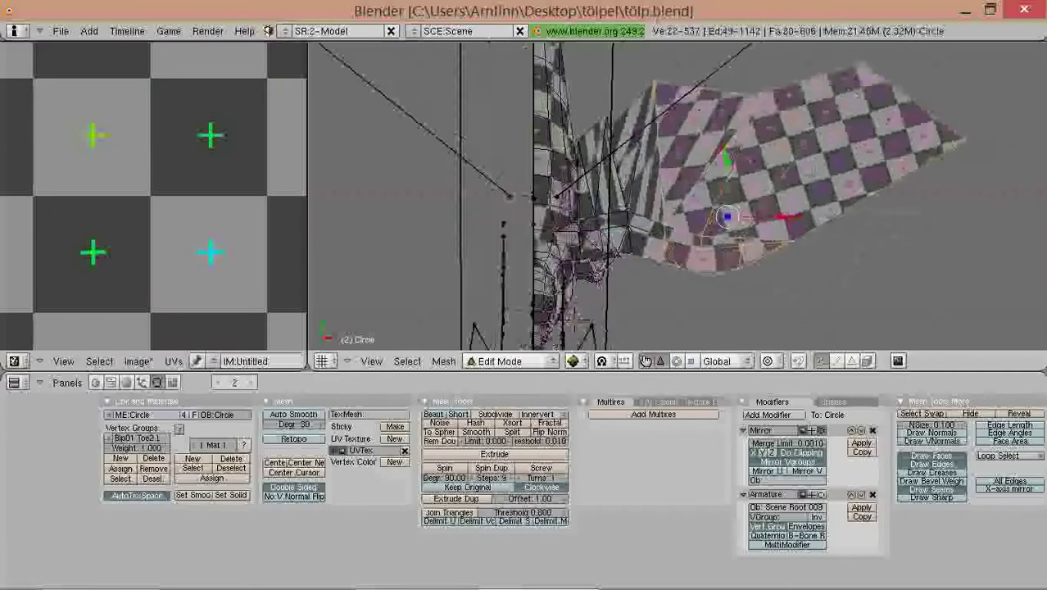
# Step: Extend the selection inward over the whole wing to its root and advance to frame 3
pyautogui.moveTo(819, 188); pyautogui.dragTo(925, 198, button='middle')
pyautogui.moveTo(929, 242); pyautogui.dragTo(801, 233, button='middle')
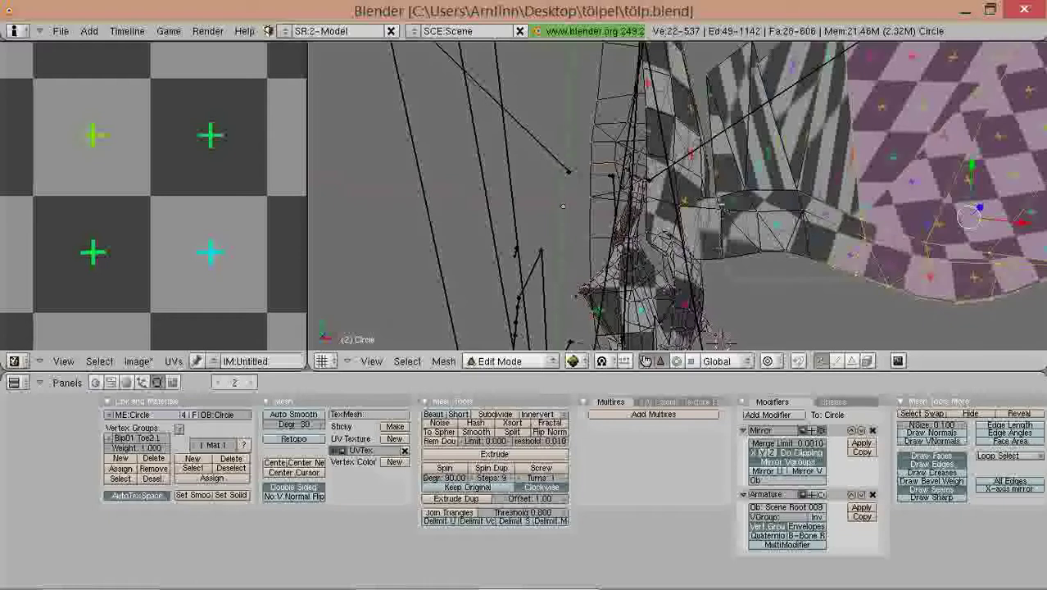
pyautogui.press('ctrl+KP_Add')
pyautogui.press('ctrl+KP_Add')
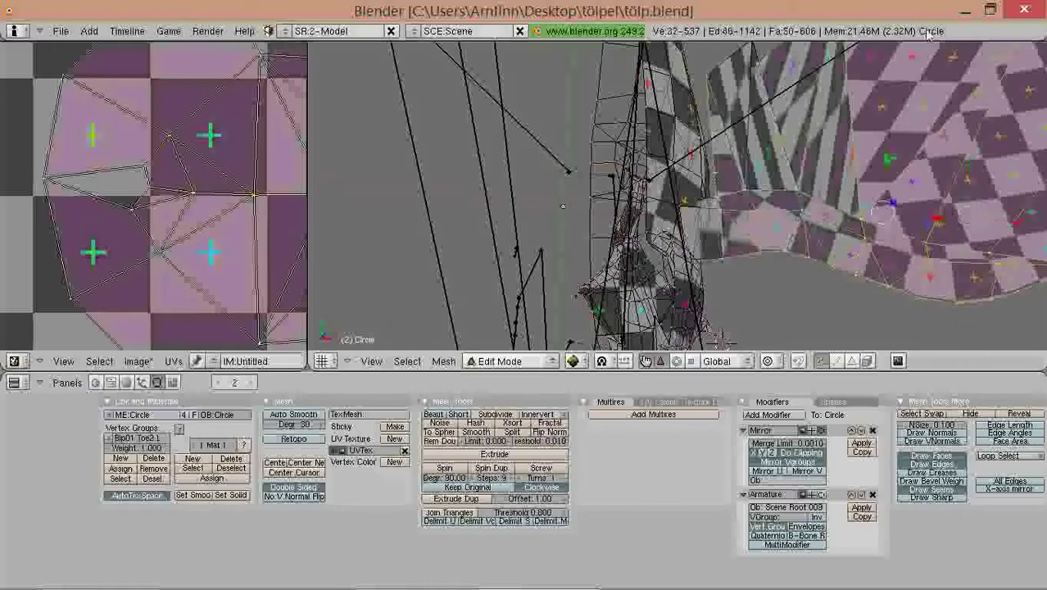
pyautogui.keyDown('shift'); pyautogui.moveTo(739, 208); pyautogui.dragTo(669, 277, button='middle'); pyautogui.keyUp('shift')
pyautogui.scroll(1, 723, 269)
pyautogui.scroll(2, 723, 269)
pyautogui.press('Right')
pyautogui.moveTo(765, 199); pyautogui.dragTo(796, 72, button='middle')
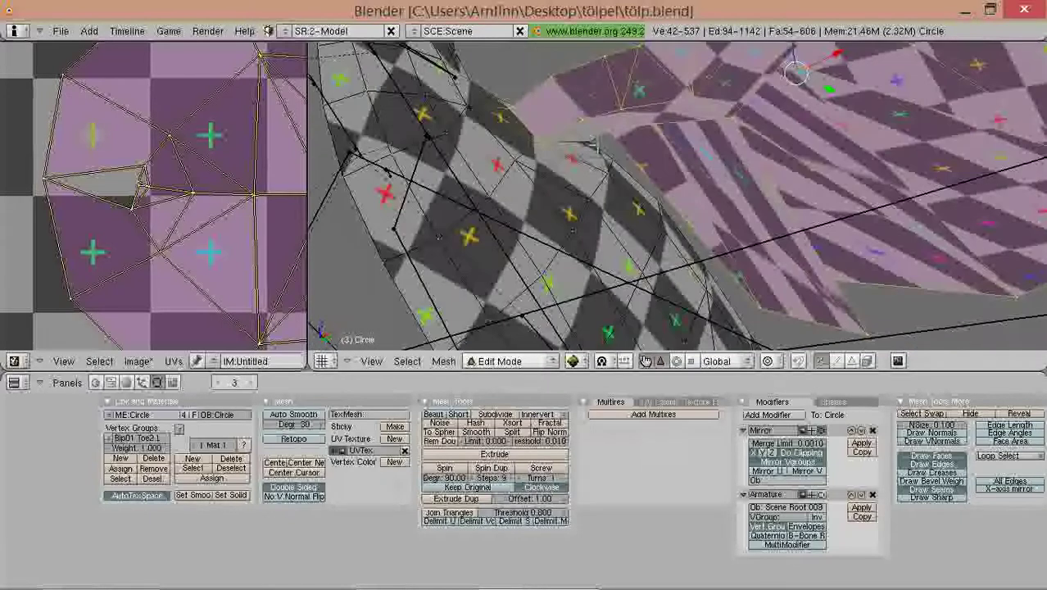
# Step: Project the selected wing's UVs from the top view with Project From View
pyautogui.moveTo(621, 198); pyautogui.dragTo(428, 253, button='middle')
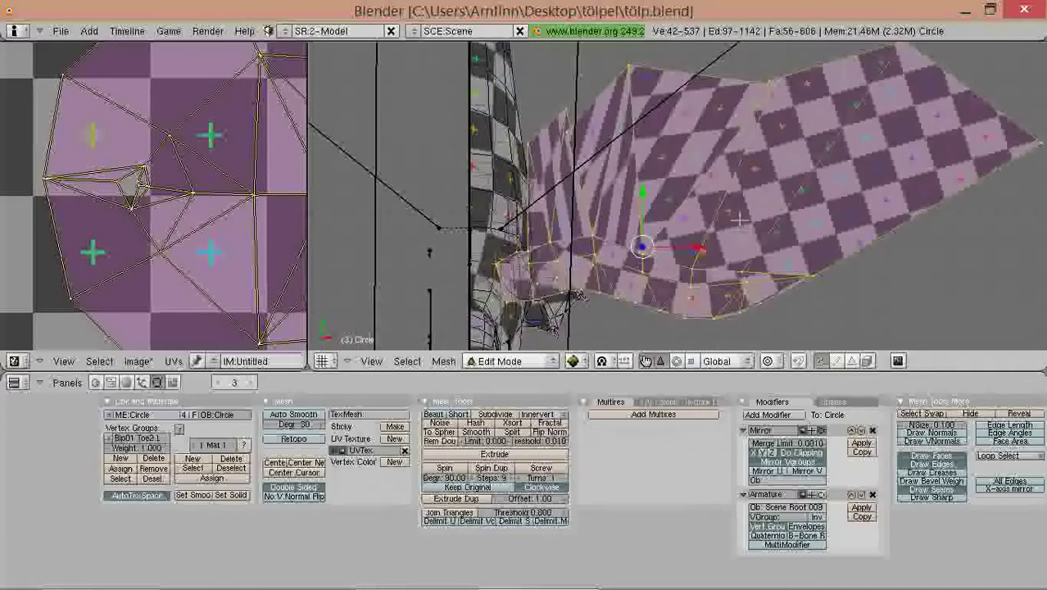
pyautogui.press('u')
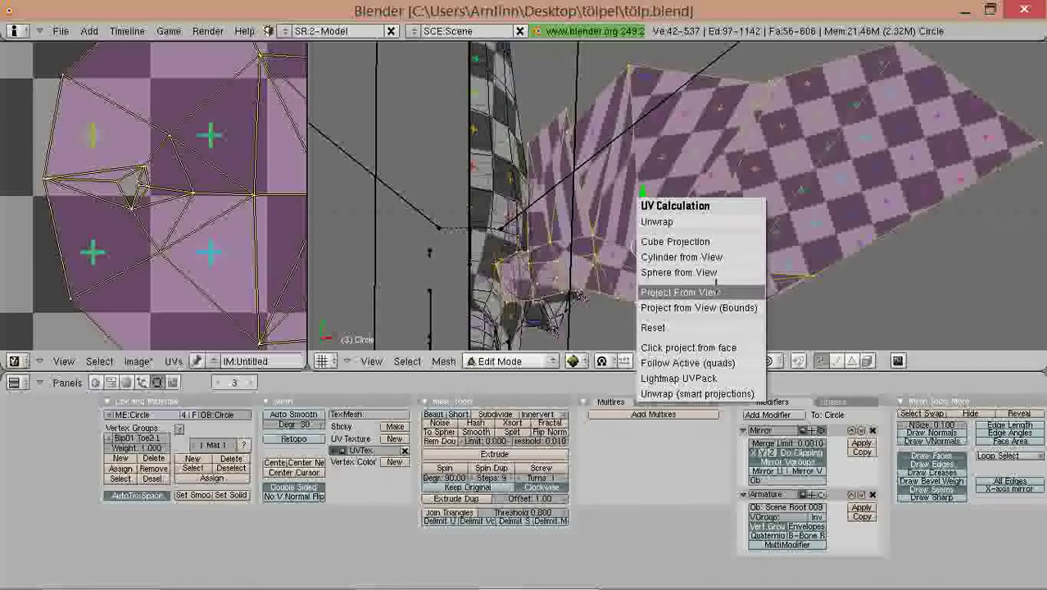
pyautogui.click(716, 292)
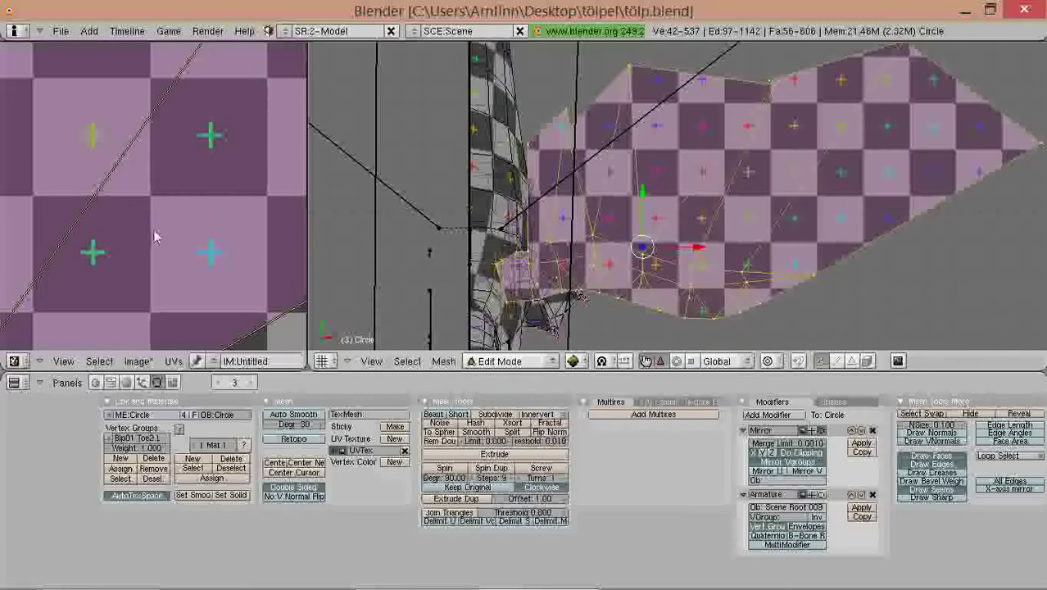
# Step: Examine the wing's projected UV layout and the evenness of the checker pattern on the model
pyautogui.scroll(-4, 155, 237)
pyautogui.scroll(-2, 676, 197)
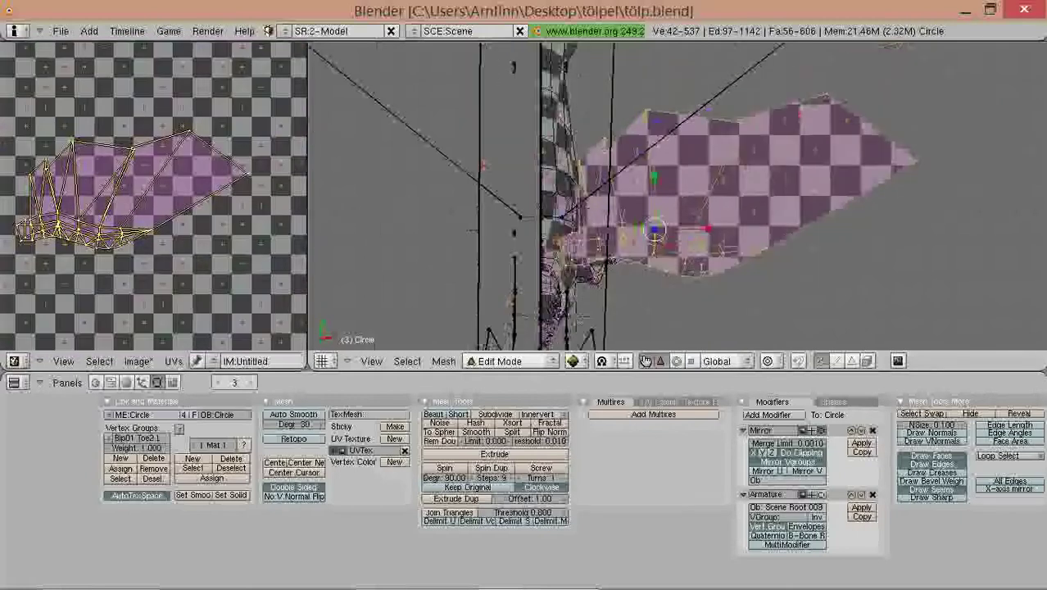
pyautogui.moveTo(675, 197); pyautogui.dragTo(442, 84, button='middle')
pyautogui.scroll(-3, 197, 226)
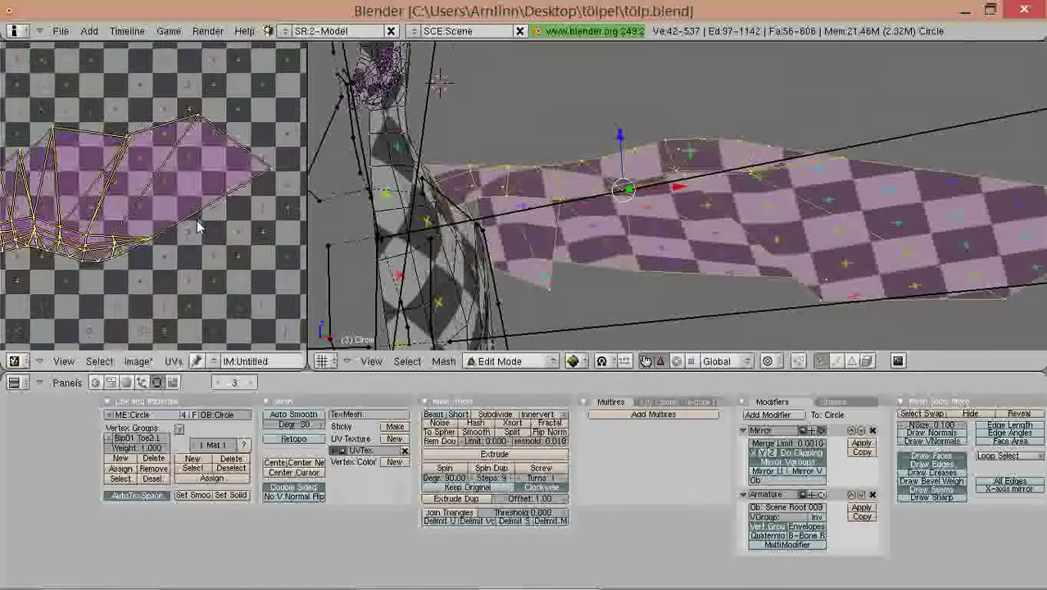
pyautogui.moveTo(703, 213); pyautogui.dragTo(598, 321, button='middle')
pyautogui.scroll(3, 179, 238)
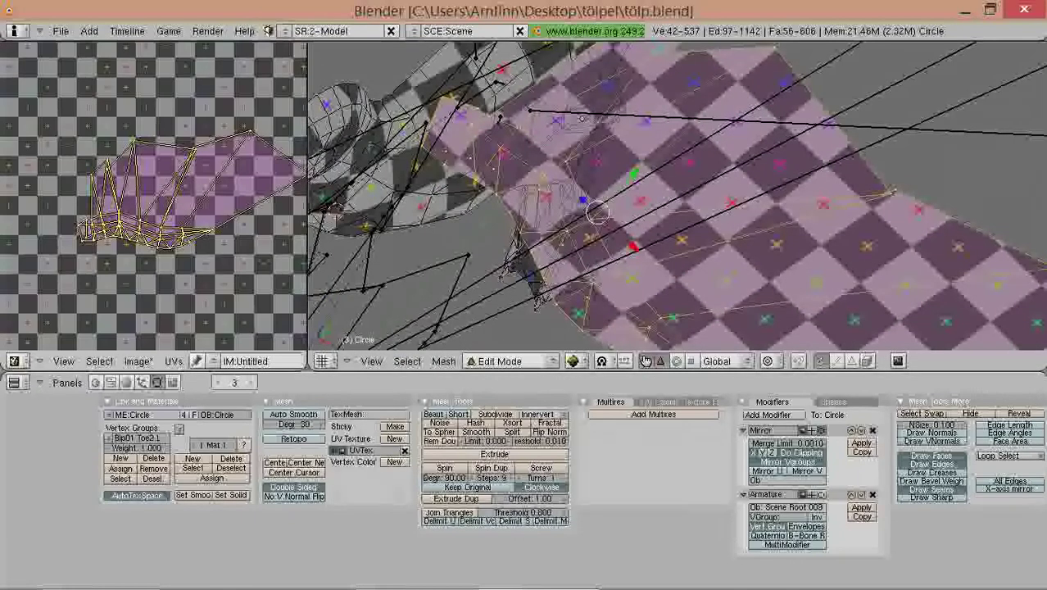
pyautogui.moveTo(183, 242); pyautogui.dragTo(161, 240, button='middle')
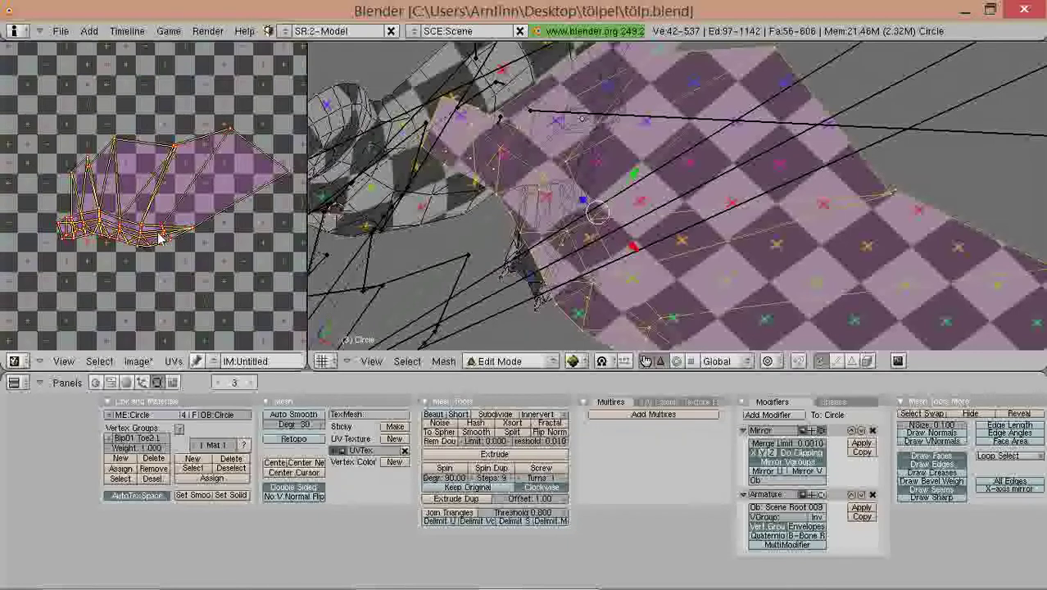
pyautogui.scroll(4, 82, 148)
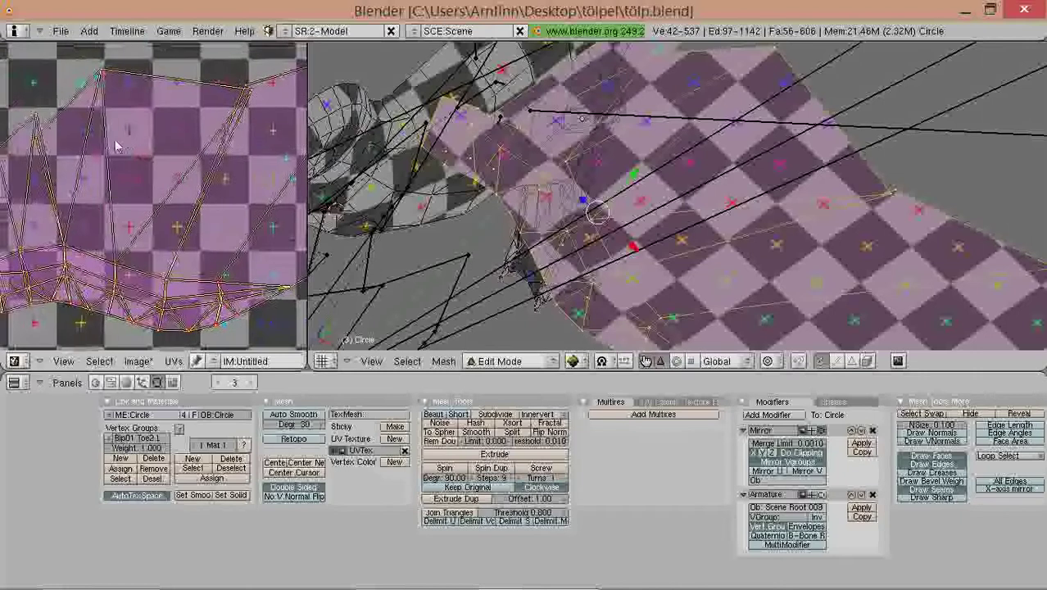
pyautogui.moveTo(86, 148); pyautogui.dragTo(143, 184, button='middle')
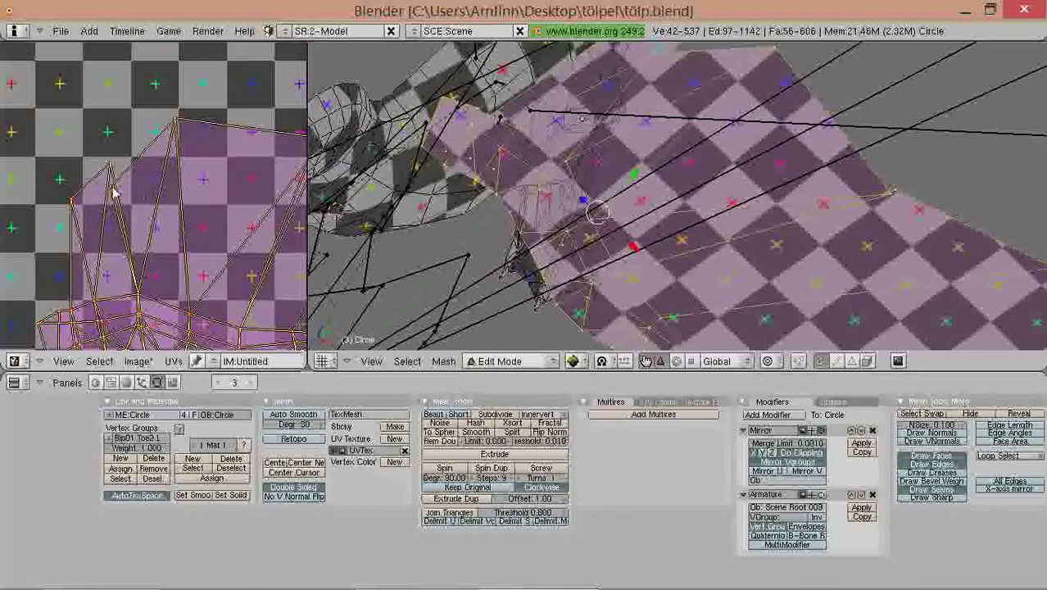
pyautogui.scroll(-2, 597, 220)
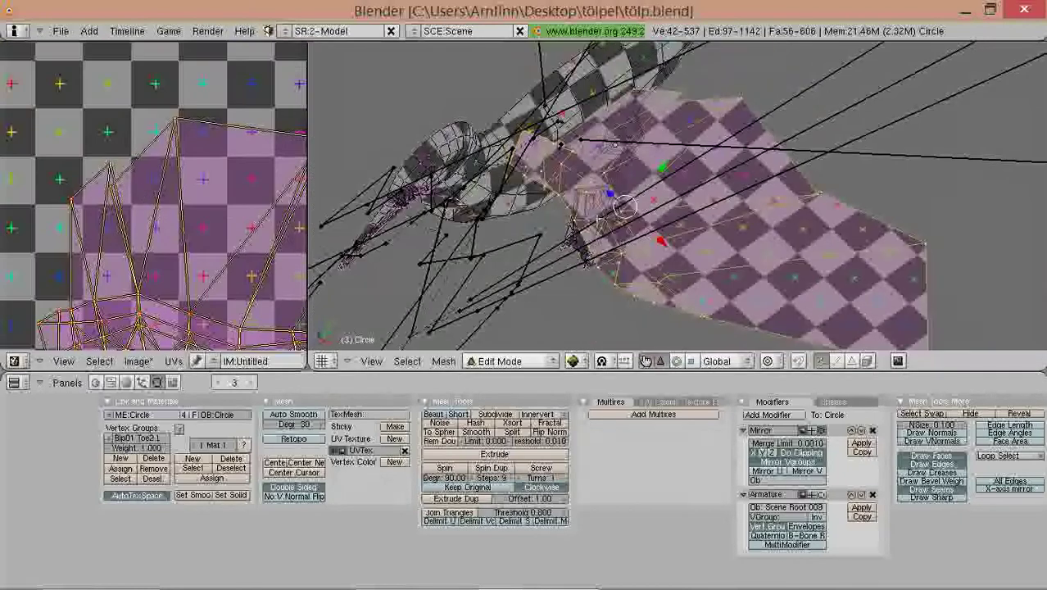
# Step: Select the entire bird mesh and unwrap its UVs
pyautogui.moveTo(696, 205); pyautogui.dragTo(745, 192, button='middle')
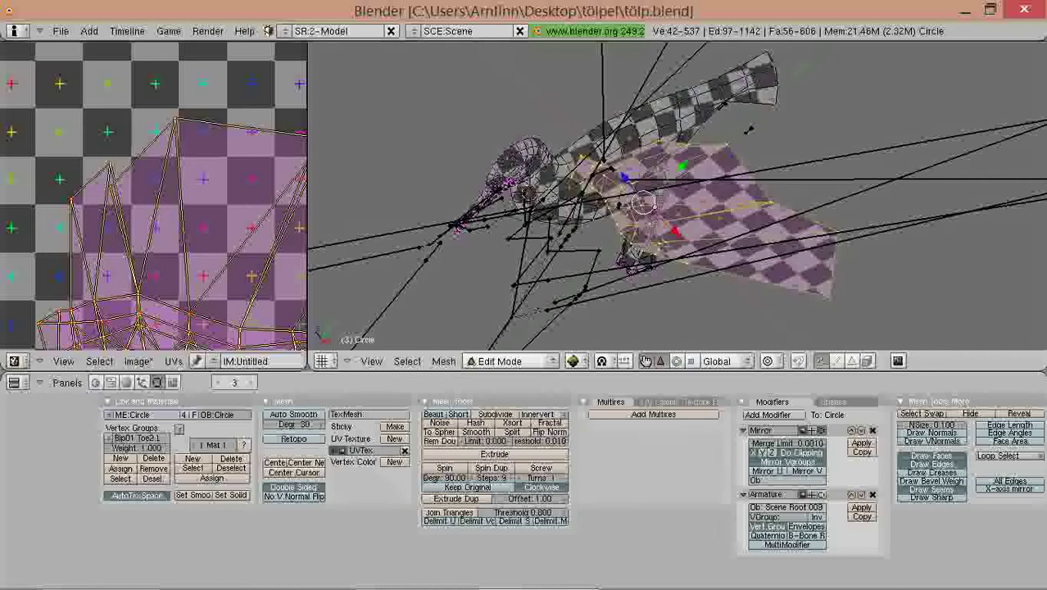
pyautogui.press('a')
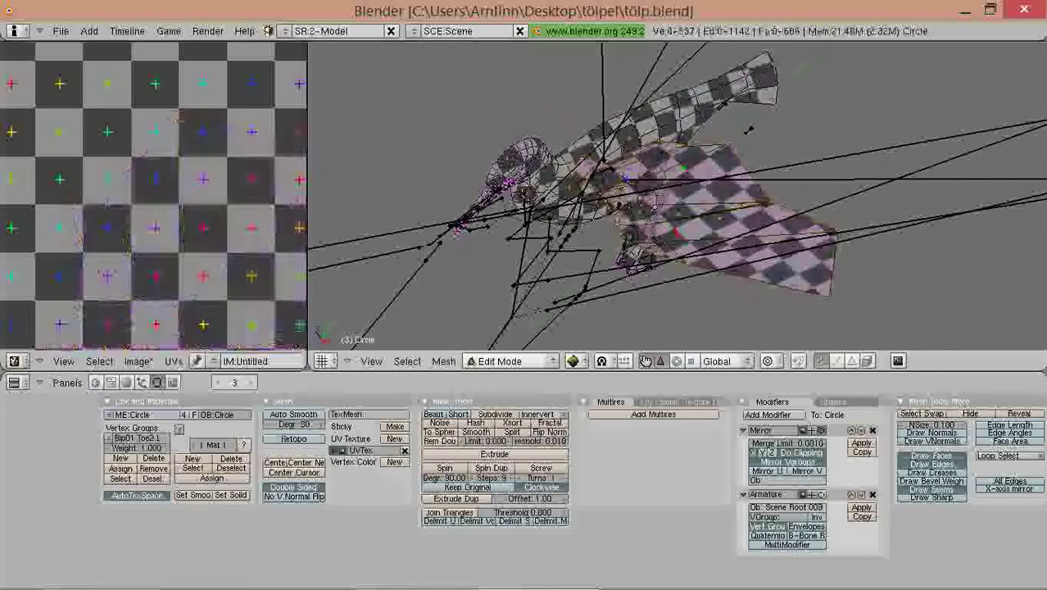
pyautogui.press('a')
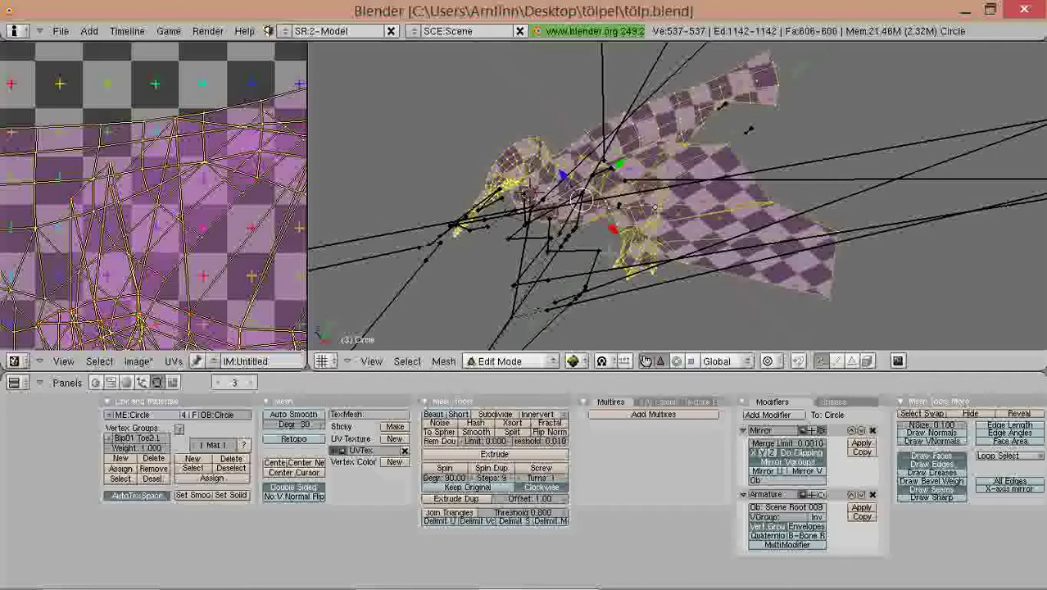
pyautogui.press('u')
pyautogui.click(572, 185)
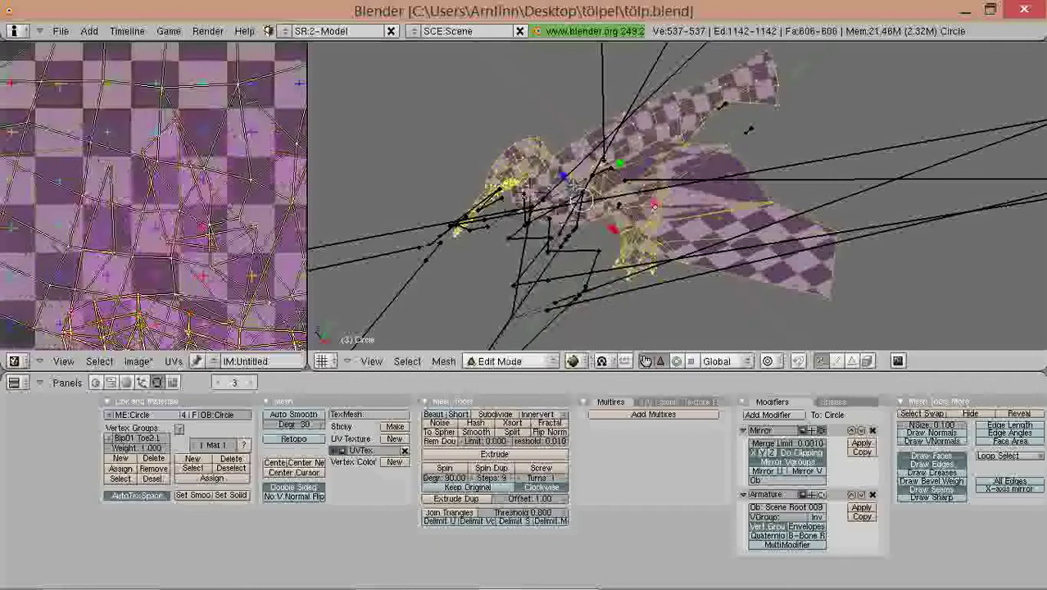
# Step: Examine the new UV layout, selecting a linked wing island and trying to move it
pyautogui.moveTo(205, 207); pyautogui.dragTo(140, 196, button='middle')
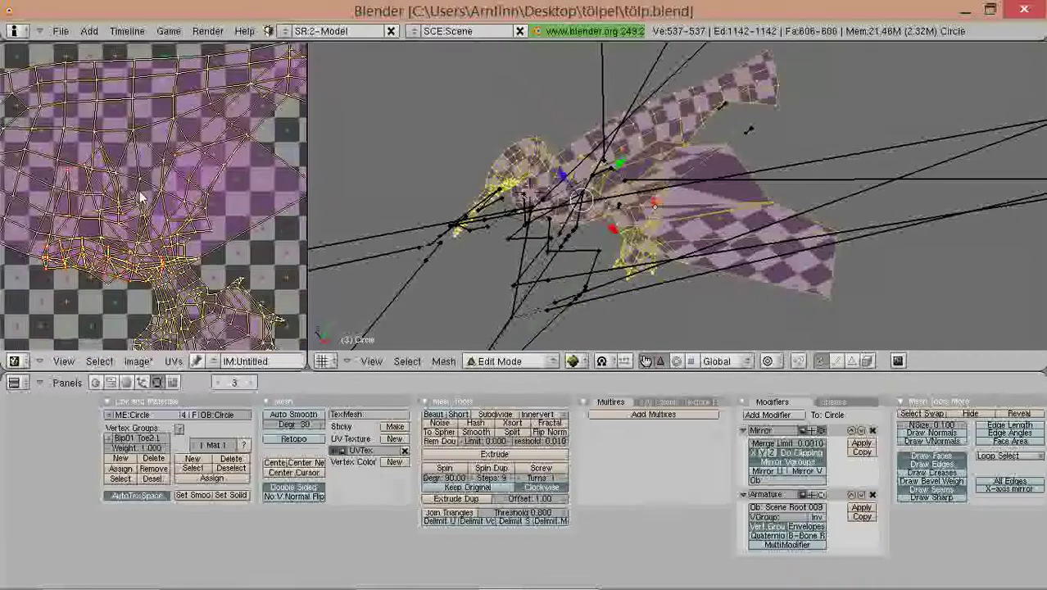
pyautogui.scroll(-2, 140, 196)
pyautogui.press('a')
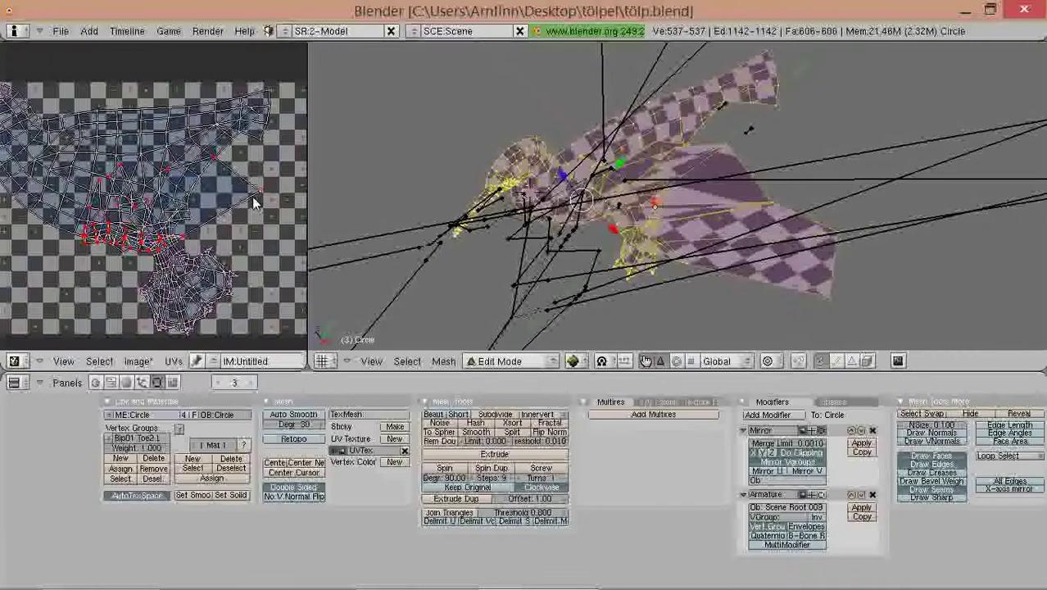
pyautogui.press('l')
pyautogui.press('g')
pyautogui.rightClick(279, 269)
pyautogui.scroll(4, 283, 264)
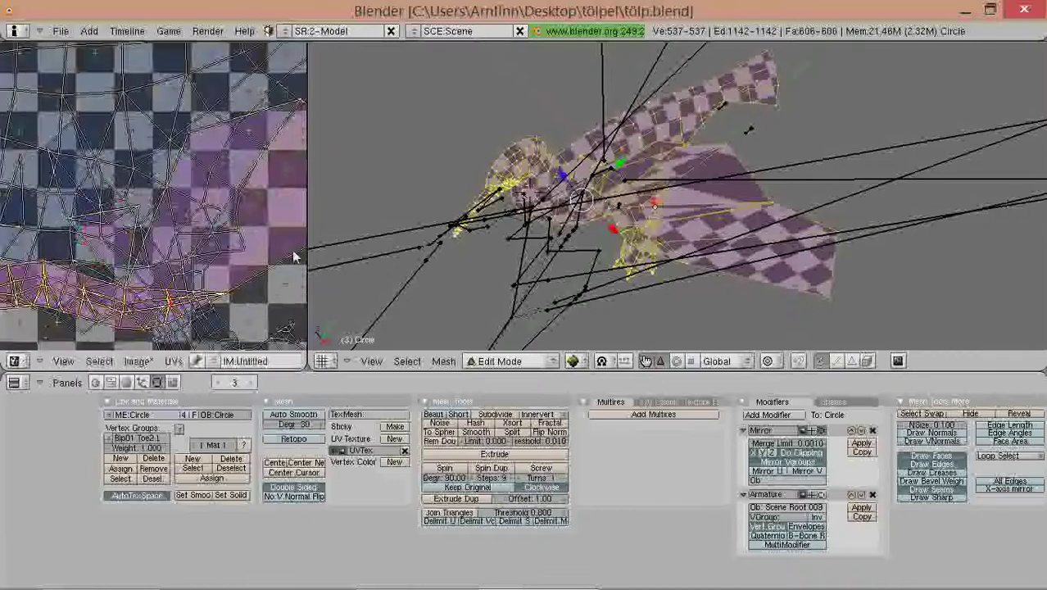
# Step: Examine the distorted inner-wing faces, test-moving a vertex and selecting the long edge that crosses them
pyautogui.scroll(3, 573, 237)
pyautogui.moveTo(589, 234); pyautogui.dragTo(553, 115, button='middle')
pyautogui.scroll(4, 565, 126)
pyautogui.rightClick(620, 180)
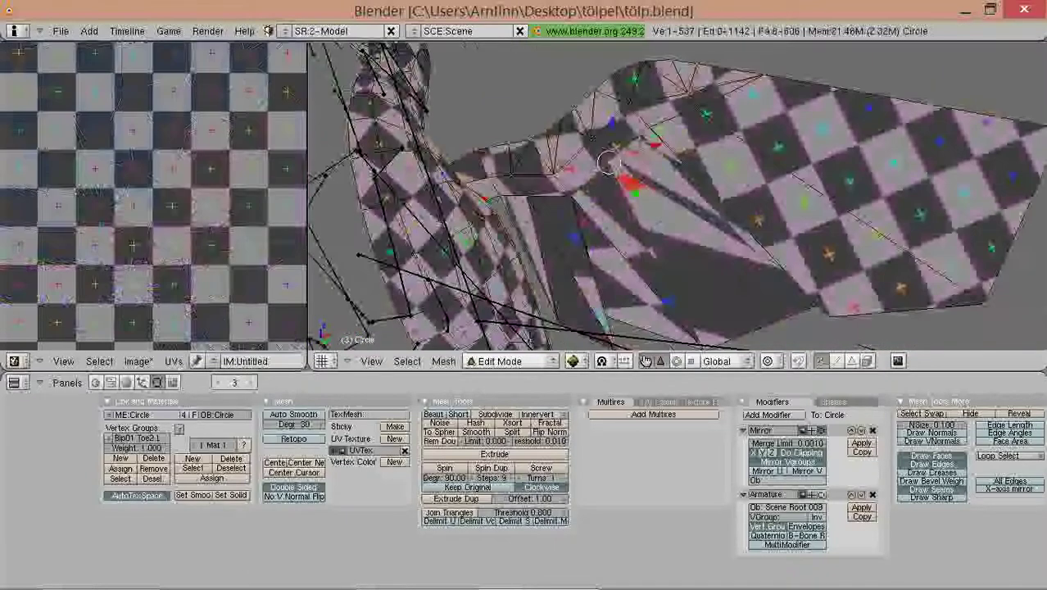
pyautogui.moveTo(620, 180); pyautogui.dragTo(688, 225, button='middle')
pyautogui.scroll(3, 660, 225)
pyautogui.press('g')
pyautogui.click(631, 205)
pyautogui.rightClick(672, 205)
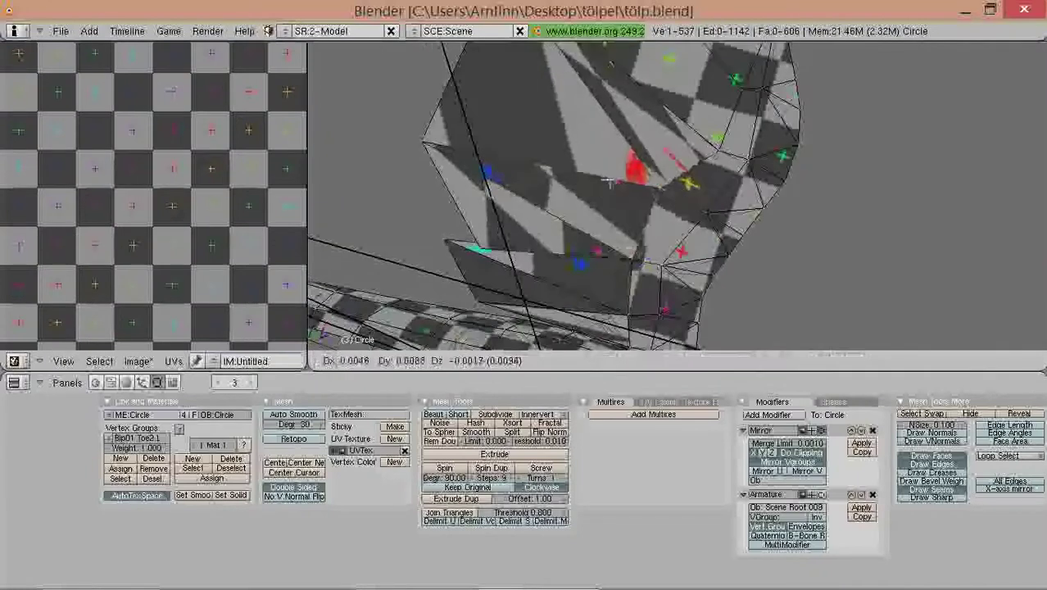
pyautogui.rightClick(655, 196)
pyautogui.keyDown('shift'); pyautogui.rightClick(432, 145); pyautogui.keyUp('shift')
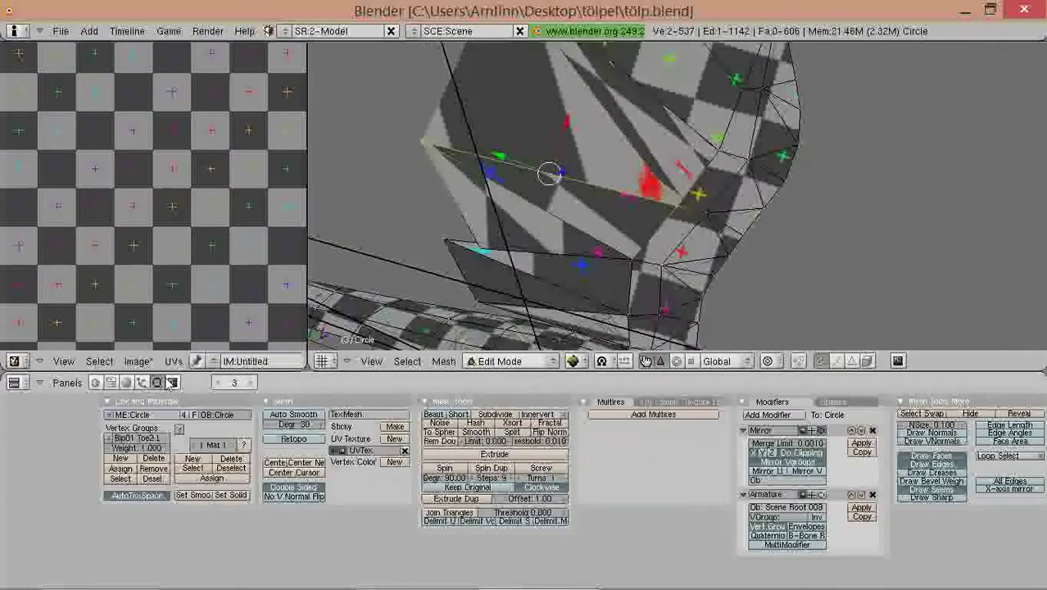
# Step: Set the object's draw type to Solid and select the dark triangular face on the inner wing
pyautogui.click(144, 382)
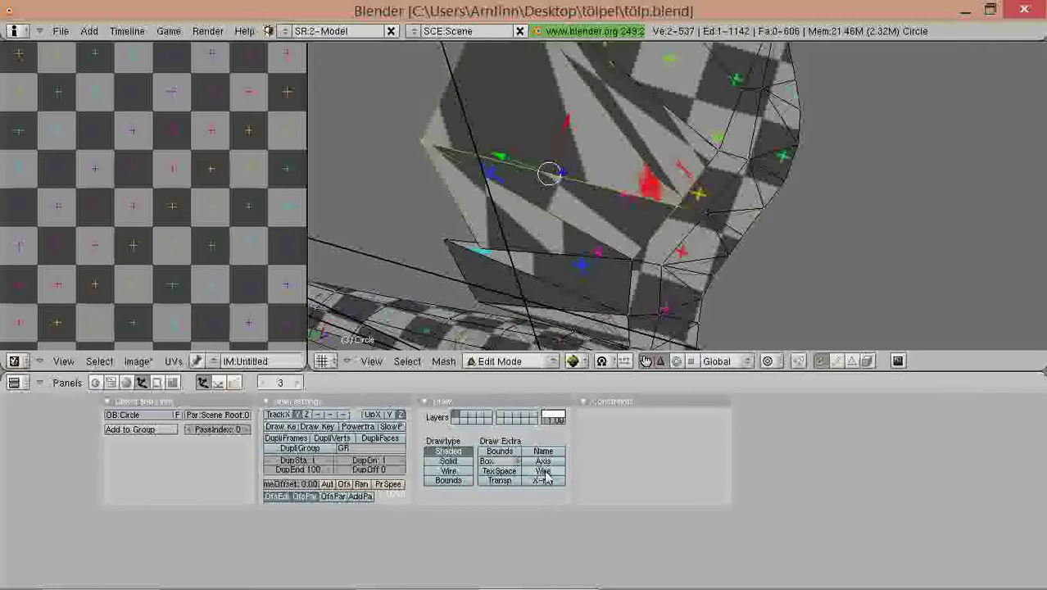
pyautogui.click(449, 461)
pyautogui.press('a')
pyautogui.moveTo(640, 201)
pyautogui.mouseDown(button='middle')
pyautogui.moveTo(561, 248)
pyautogui.moveTo(669, 194)
pyautogui.mouseUp(button='middle')
pyautogui.press('a')
pyautogui.scroll(-1, 668, 194)
pyautogui.rightClick(667, 197)
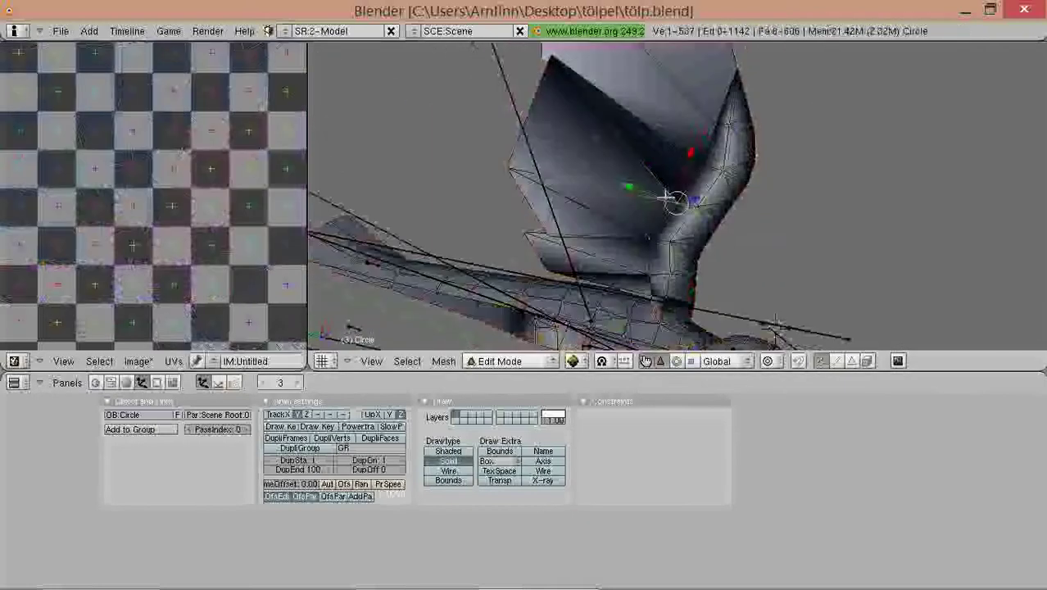
pyautogui.rightClick(573, 82)
pyautogui.moveTo(573, 86); pyautogui.dragTo(588, 226, button='middle')
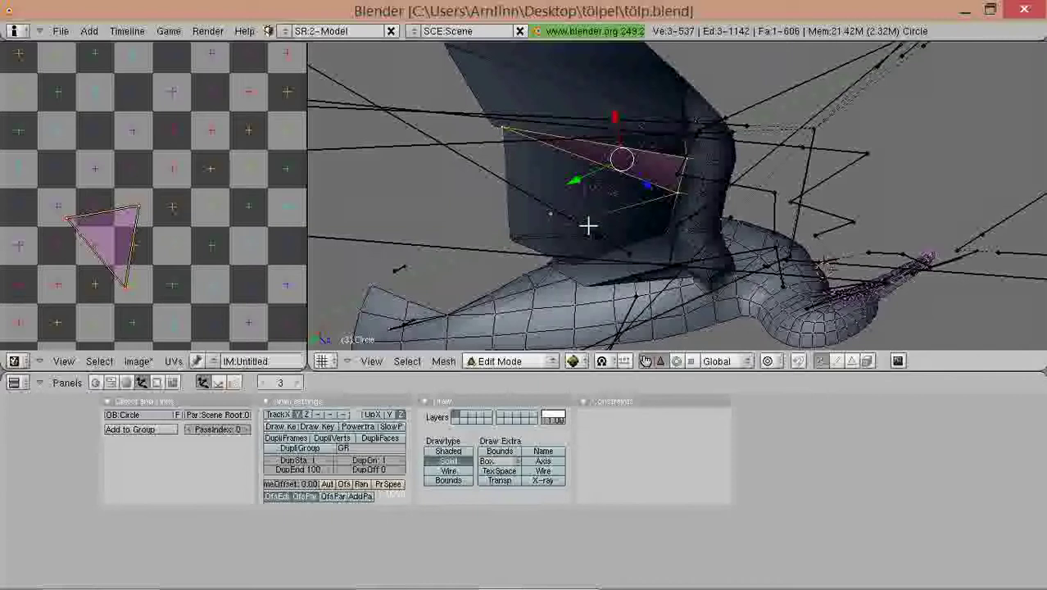
# Step: Enable No V.Normal Flip for the mesh and toggle Double Sided off and on again
pyautogui.click(156, 383)
pyautogui.moveTo(536, 312); pyautogui.dragTo(524, 246, button='middle')
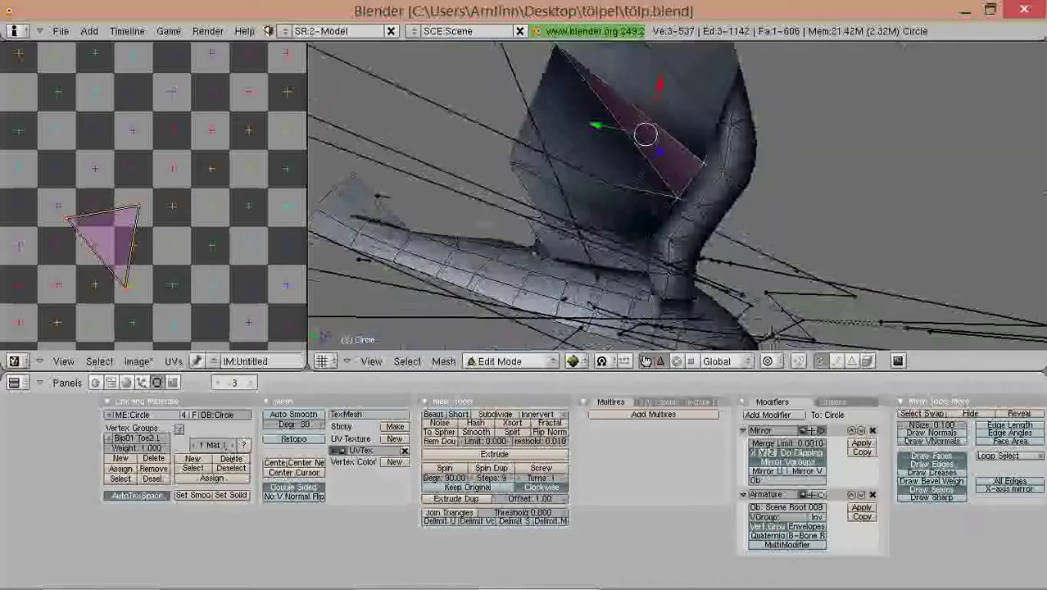
pyautogui.click(301, 497)
pyautogui.click(309, 489)
pyautogui.click(309, 491)
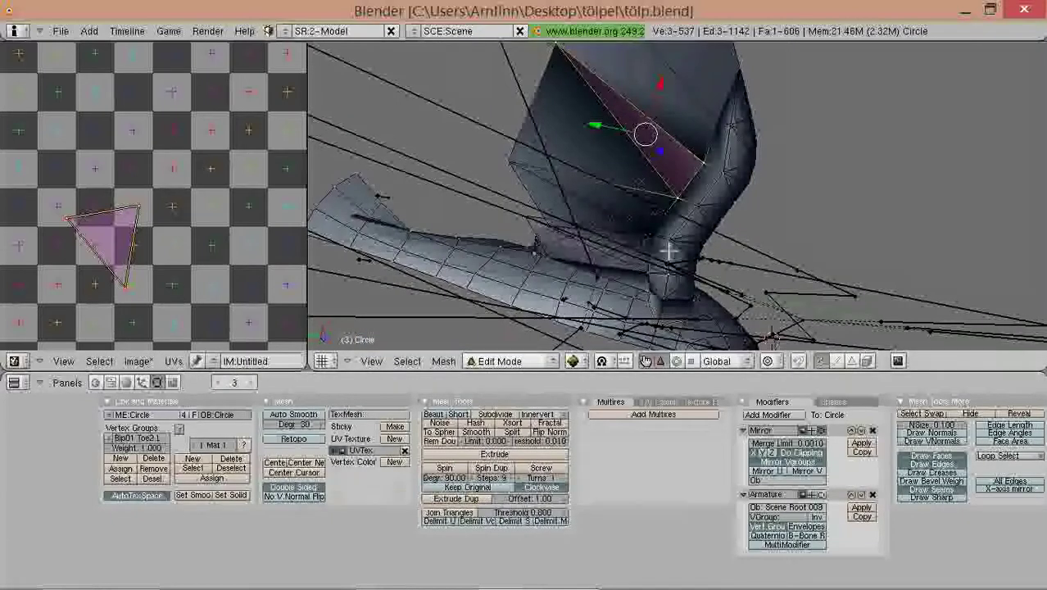
# Step: Lasso-select the vertices around the wing arm just above where it joins the body
pyautogui.moveTo(668, 250); pyautogui.dragTo(842, 305, button='middle')
pyautogui.scroll(3, 716, 234)
pyautogui.rightClick(718, 266)
pyautogui.keyDown('ctrl'); pyautogui.moveTo(710, 283); pyautogui.dragTo(678, 276); pyautogui.keyUp('ctrl')
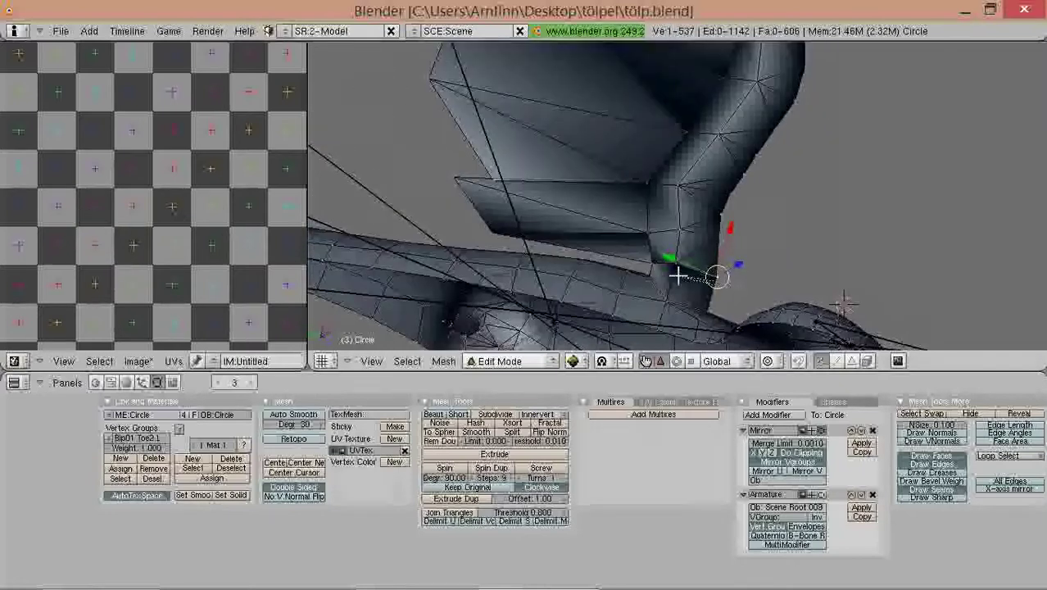
pyautogui.keyDown('ctrl'); pyautogui.moveTo(645, 156); pyautogui.dragTo(743, 212); pyautogui.keyUp('ctrl')
pyautogui.keyDown('shift'); pyautogui.moveTo(725, 204); pyautogui.dragTo(703, 249, button='middle'); pyautogui.keyUp('shift')
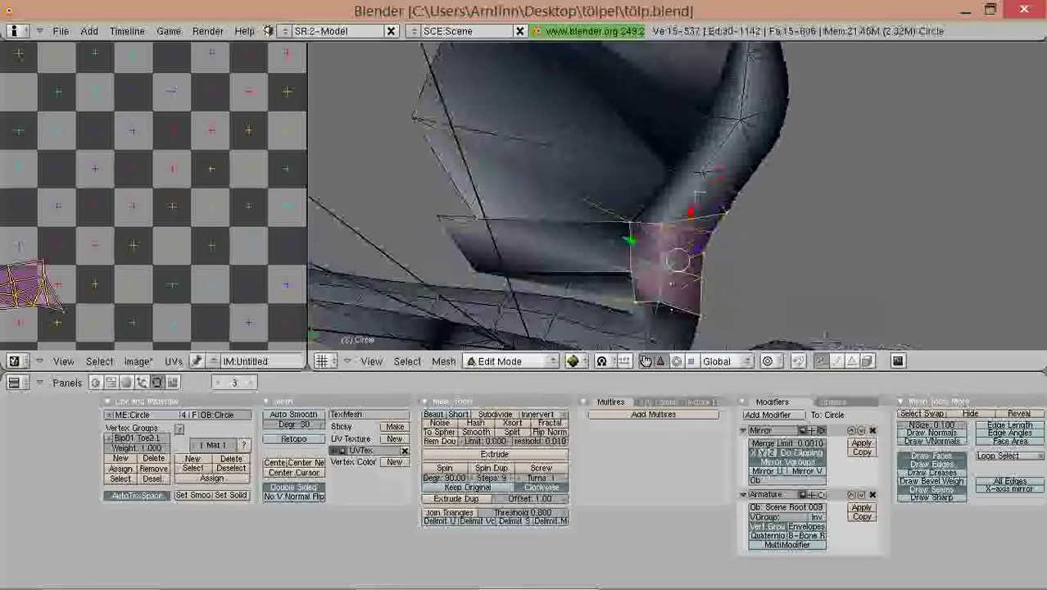
pyautogui.scroll(-2, 701, 246)
pyautogui.keyDown('shift'); pyautogui.moveTo(607, 257); pyautogui.dragTo(606, 228, button='middle'); pyautogui.keyUp('shift')
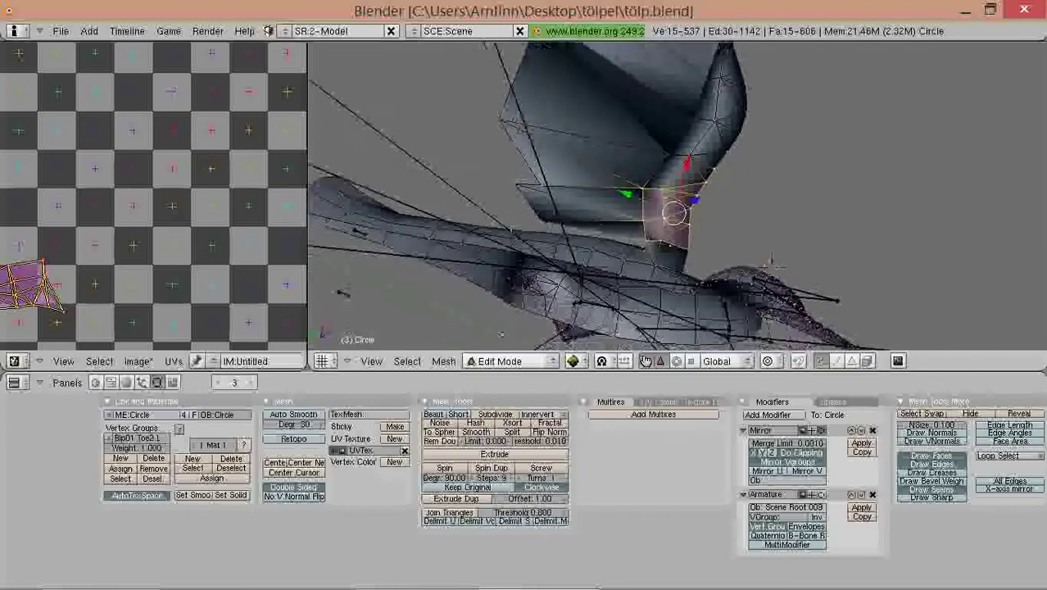
# Step: Extend the selection across the inner wing and arm faces and flip their normals
pyautogui.keyDown('shift'); pyautogui.rightClick(534, 213); pyautogui.keyUp('shift')
pyautogui.keyDown('shift'); pyautogui.rightClick(527, 185); pyautogui.keyUp('shift')
pyautogui.scroll(-1, 536, 176)
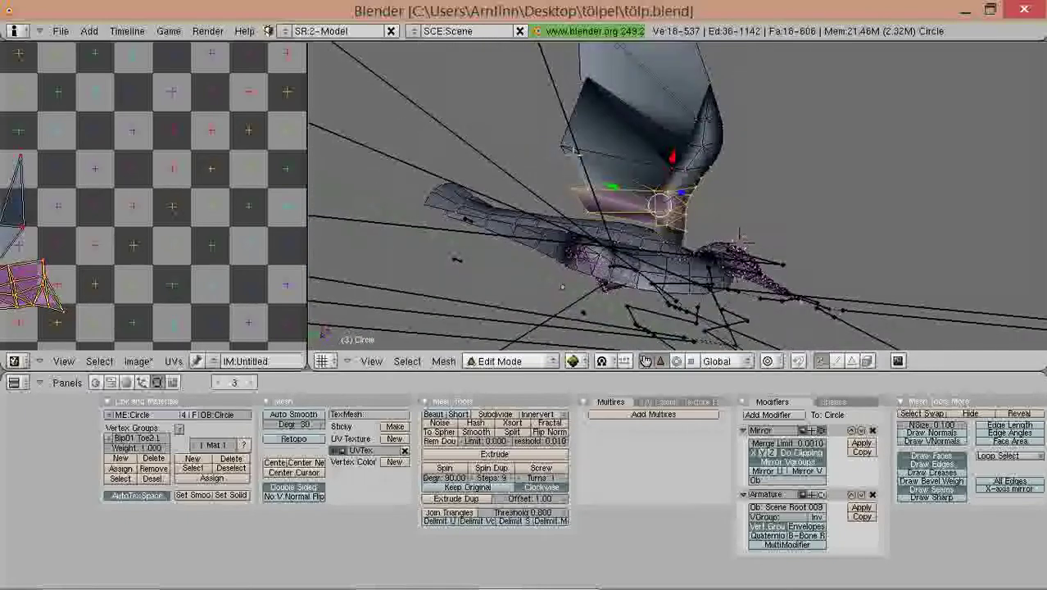
pyautogui.keyDown('alt'); pyautogui.keyDown('shift'); pyautogui.rightClick(576, 153); pyautogui.keyUp('shift'); pyautogui.keyUp('alt')
pyautogui.keyDown('shift'); pyautogui.moveTo(739, 157); pyautogui.dragTo(718, 186, button='middle'); pyautogui.keyUp('shift')
pyautogui.scroll(-1, 717, 186)
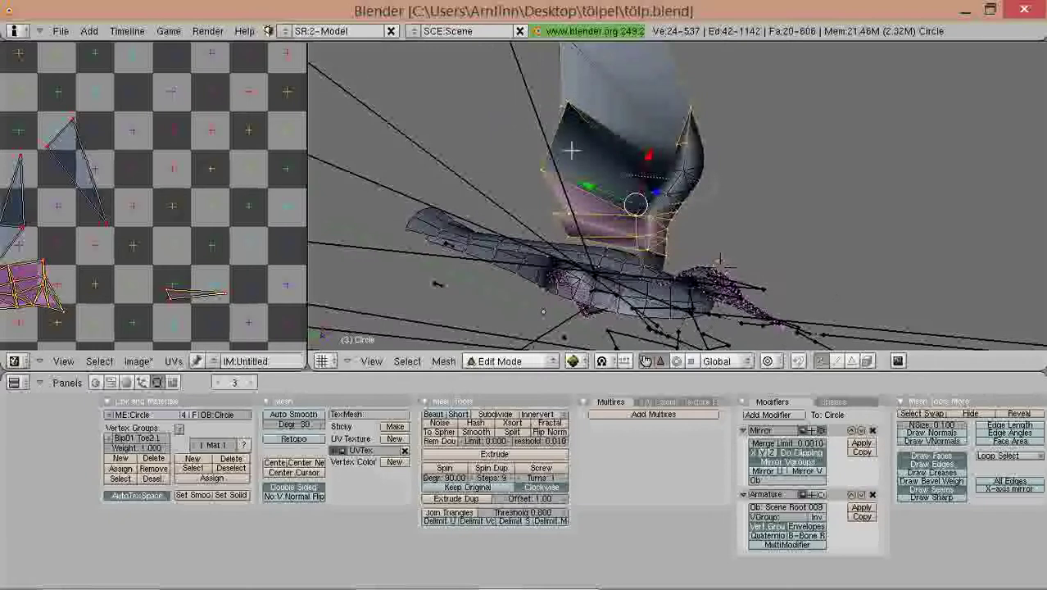
pyautogui.moveTo(570, 150); pyautogui.dragTo(655, 178, button='middle')
pyautogui.press('ctrl+KP_Add')
pyautogui.keyDown('alt'); pyautogui.keyDown('shift'); pyautogui.rightClick(600, 84); pyautogui.keyUp('shift'); pyautogui.keyUp('alt')
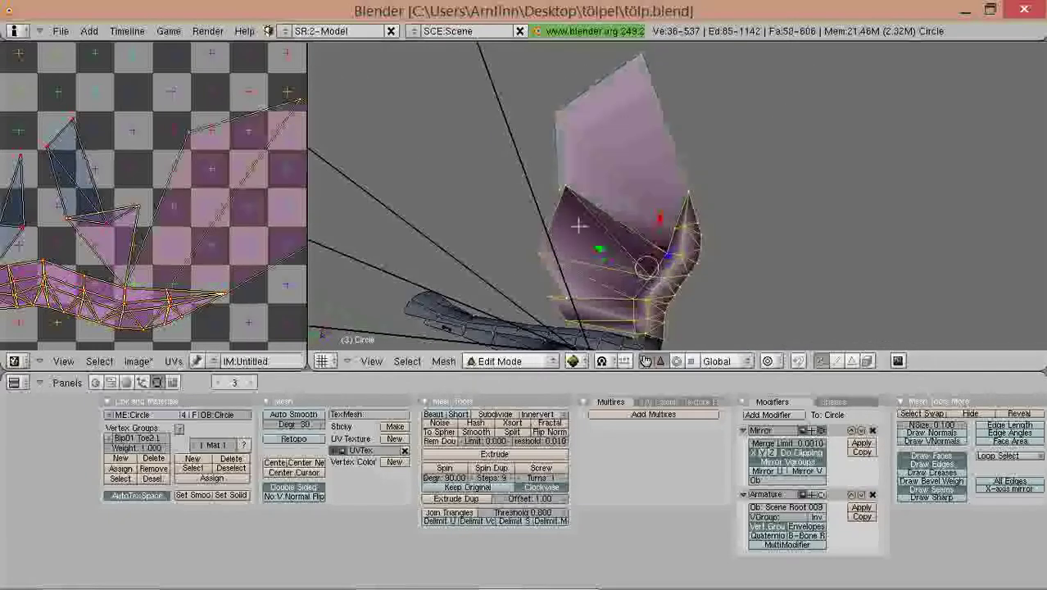
pyautogui.keyDown('shift'); pyautogui.moveTo(647, 311); pyautogui.dragTo(638, 197, button='middle'); pyautogui.keyUp('shift')
pyautogui.scroll(3, 638, 197)
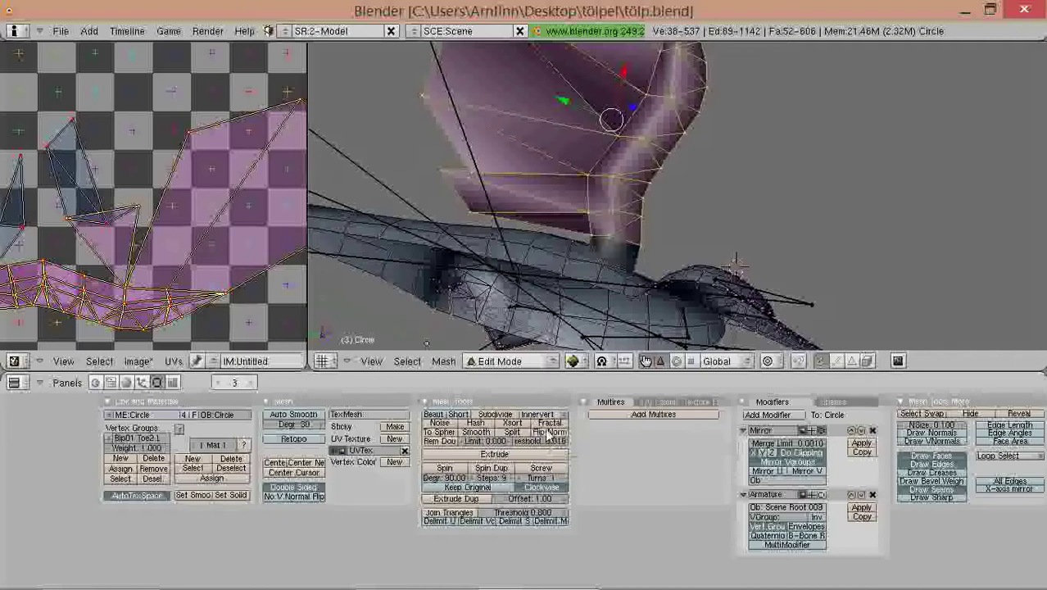
pyautogui.scroll(2, 632, 324)
pyautogui.keyDown('shift'); pyautogui.moveTo(519, 261); pyautogui.dragTo(612, 260, button='middle'); pyautogui.keyUp('shift')
# Step: Select the dark triangle at the rear of the wing root and flip its normal
pyautogui.rightClick(625, 232)
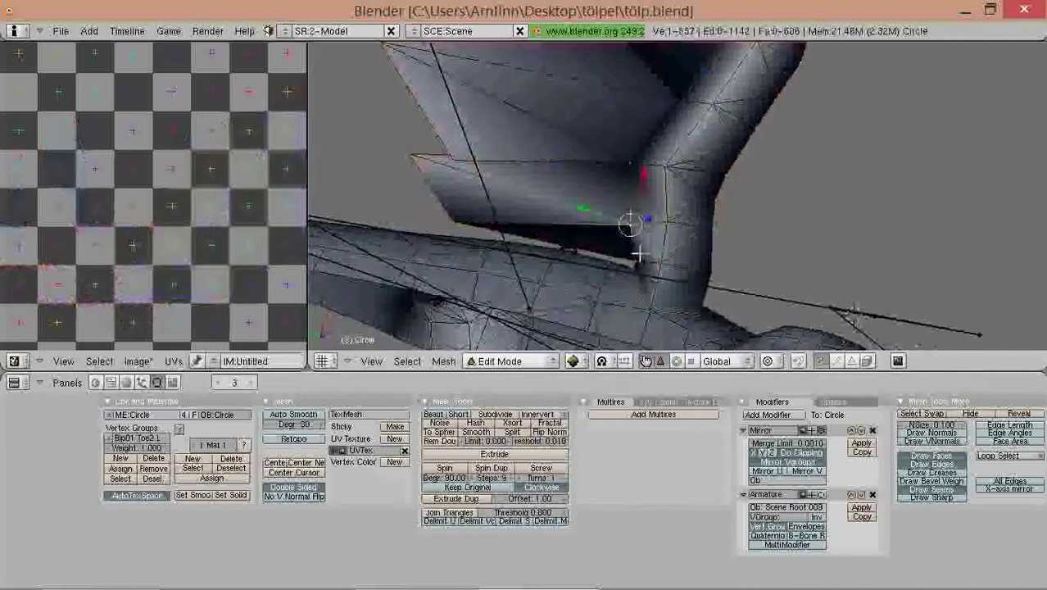
pyautogui.keyDown('shift'); pyautogui.rightClick(640, 253); pyautogui.keyUp('shift')
pyautogui.moveTo(544, 225); pyautogui.dragTo(537, 123, button='middle')
pyautogui.keyDown('shift'); pyautogui.rightClick(454, 183); pyautogui.keyUp('shift')
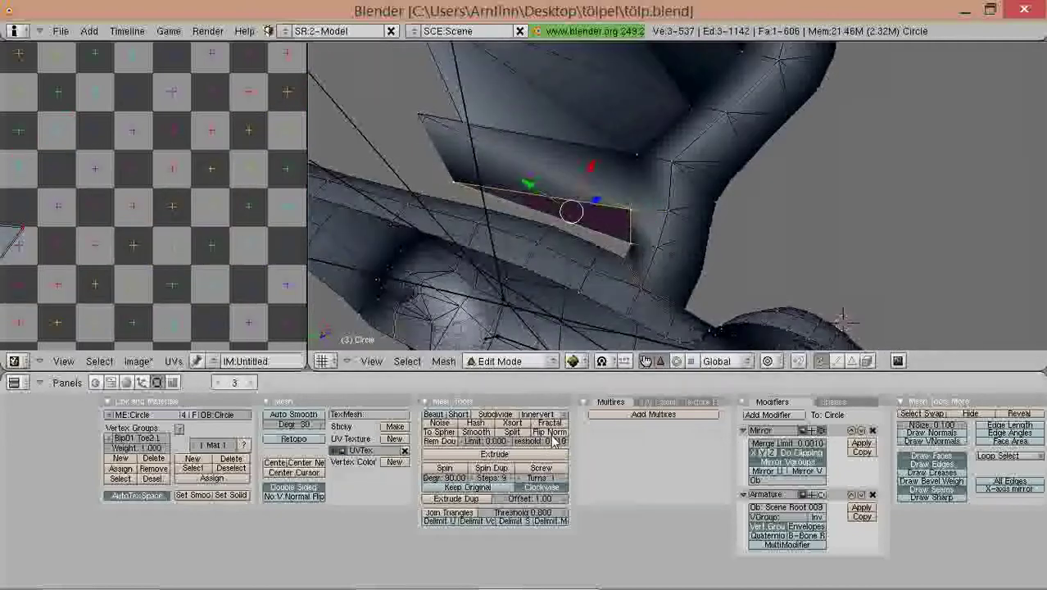
pyautogui.click(552, 436)
# Step: Select the dark triangle between the wing arm and the inner wing's trailing edge, flip its normal and clear the selection
pyautogui.moveTo(652, 313)
pyautogui.mouseDown(button='middle')
pyautogui.moveTo(645, 231)
pyautogui.moveTo(658, 226)
pyautogui.mouseUp(button='middle')
pyautogui.rightClick(669, 216)
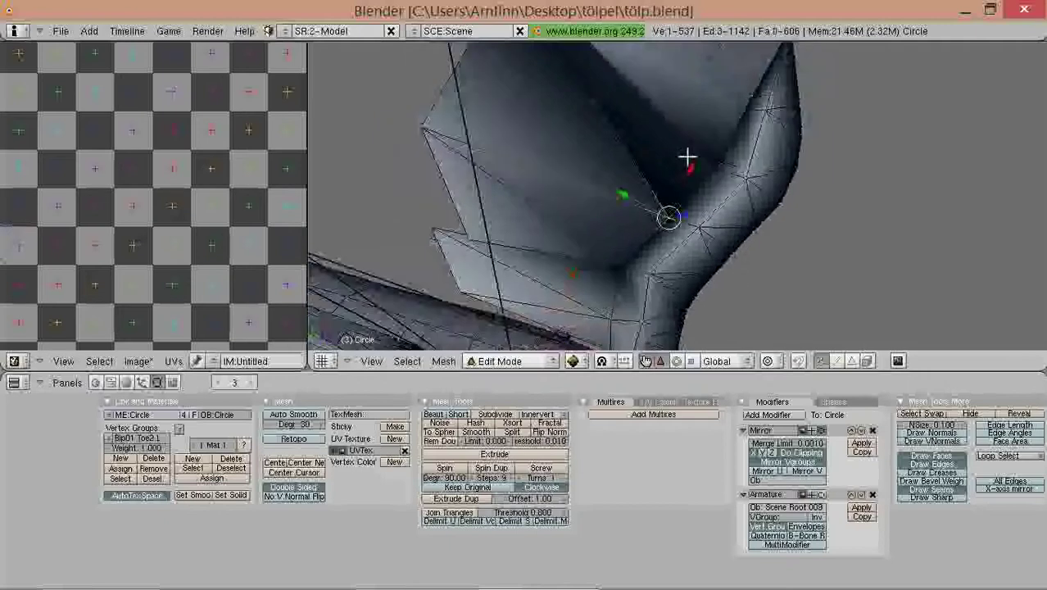
pyautogui.keyDown('shift'); pyautogui.rightClick(689, 164); pyautogui.keyUp('shift')
pyautogui.moveTo(690, 164); pyautogui.dragTo(643, 236, button='middle')
pyautogui.keyDown('shift'); pyautogui.rightClick(532, 82); pyautogui.keyUp('shift')
pyautogui.click(554, 438)
pyautogui.press('a')
pyautogui.press('a')
pyautogui.press('a')
# Step: Select the large wing faces by their vertices along the arm, trailing edge and wing tip, and flip their normals
pyautogui.rightClick(657, 241)
pyautogui.keyDown('shift'); pyautogui.rightClick(689, 215); pyautogui.keyUp('shift')
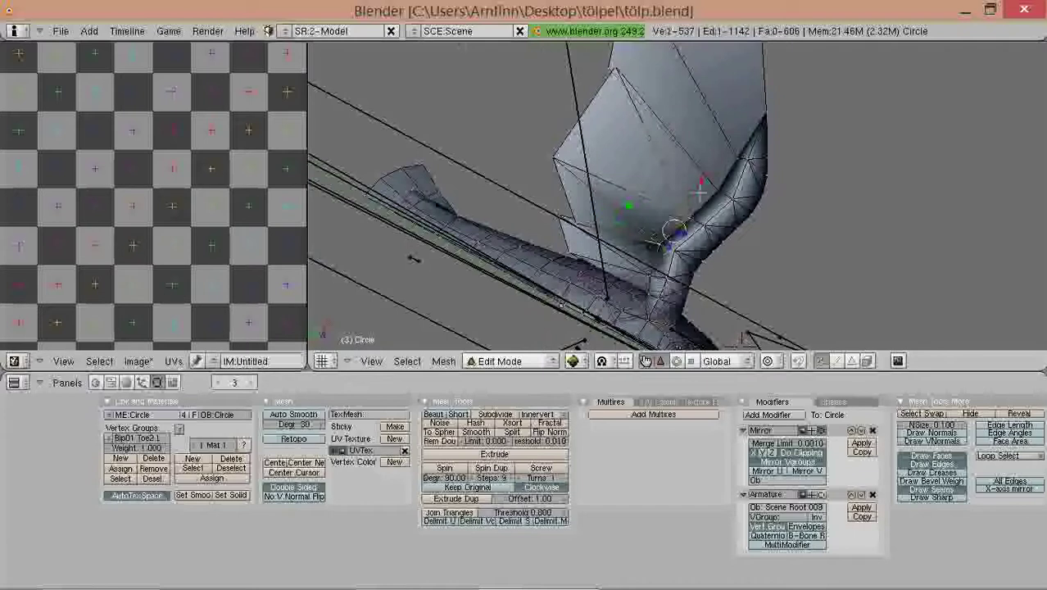
pyautogui.keyDown('shift'); pyautogui.rightClick(718, 185); pyautogui.keyUp('shift')
pyautogui.keyDown('shift'); pyautogui.rightClick(737, 154); pyautogui.keyUp('shift')
pyautogui.keyDown('shift'); pyautogui.rightClick(764, 115); pyautogui.keyUp('shift')
pyautogui.keyDown('shift'); pyautogui.moveTo(757, 121); pyautogui.dragTo(759, 199, button='middle'); pyautogui.keyUp('shift')
pyautogui.scroll(-2, 713, 192)
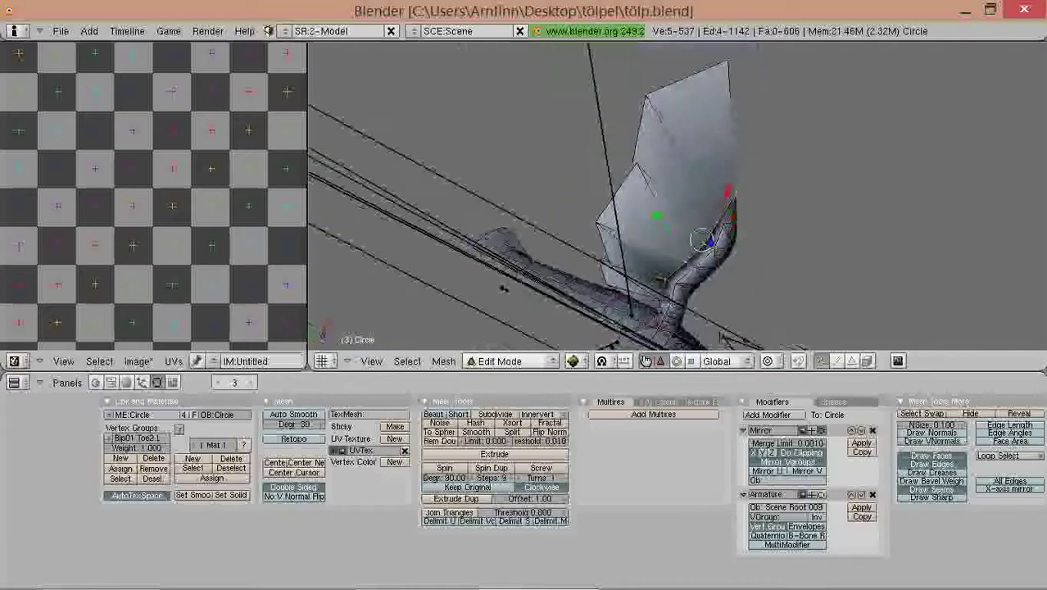
pyautogui.keyDown('shift'); pyautogui.rightClick(635, 163); pyautogui.keyUp('shift')
pyautogui.keyDown('shift'); pyautogui.rightClick(597, 223); pyautogui.keyUp('shift')
pyautogui.keyDown('shift'); pyautogui.rightClick(605, 262); pyautogui.keyUp('shift')
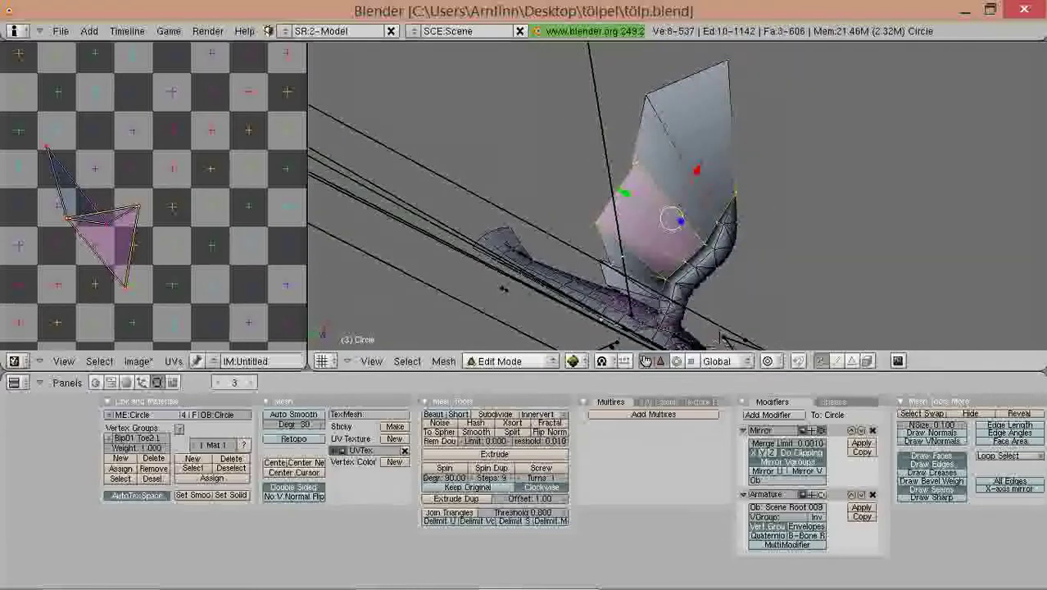
pyautogui.keyDown('shift'); pyautogui.rightClick(646, 96); pyautogui.keyUp('shift')
pyautogui.keyDown('shift'); pyautogui.rightClick(727, 62); pyautogui.keyUp('shift')
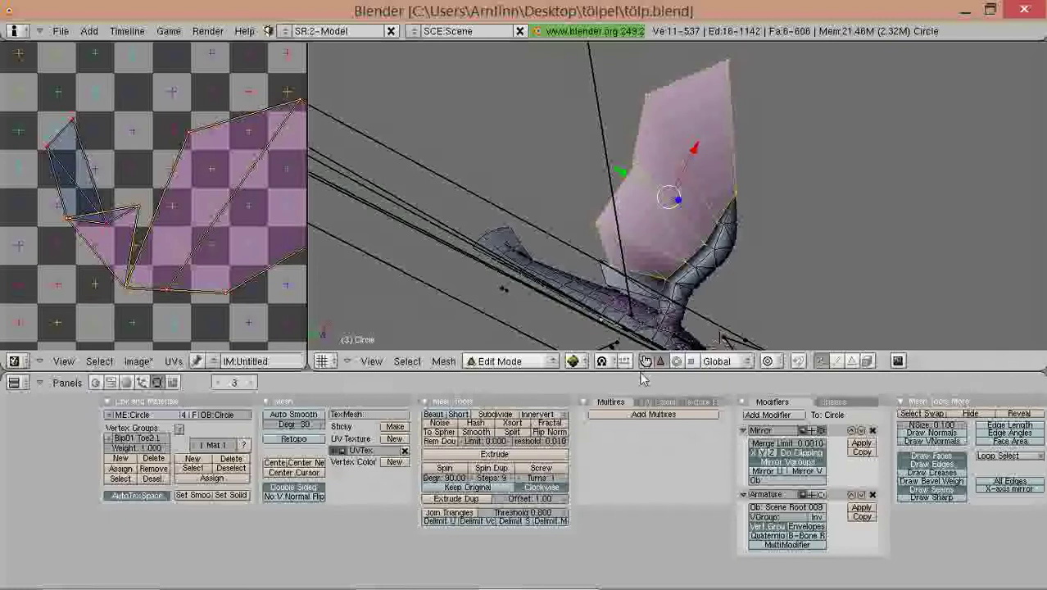
pyautogui.click(563, 431)
# Step: Leave Edit Mode and check the wing's shading from several angles
pyautogui.keyDown('shift'); pyautogui.moveTo(671, 265); pyautogui.dragTo(674, 190, button='middle'); pyautogui.keyUp('shift')
pyautogui.press('Tab')
pyautogui.scroll(3, 684, 230)
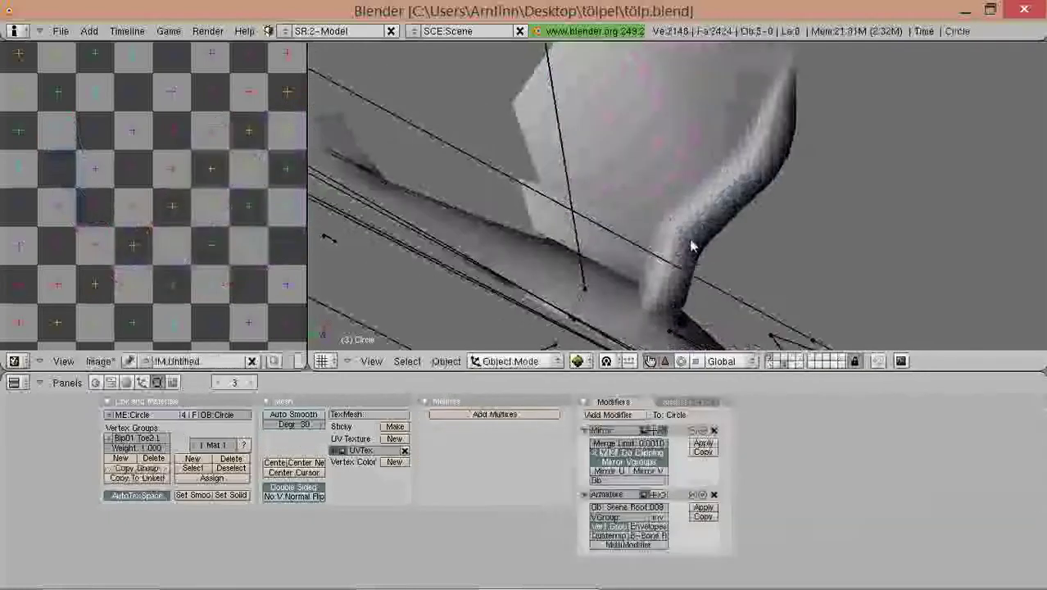
pyautogui.moveTo(689, 240); pyautogui.dragTo(685, 182, button='middle')
pyautogui.moveTo(565, 228); pyautogui.dragTo(619, 244, button='middle')
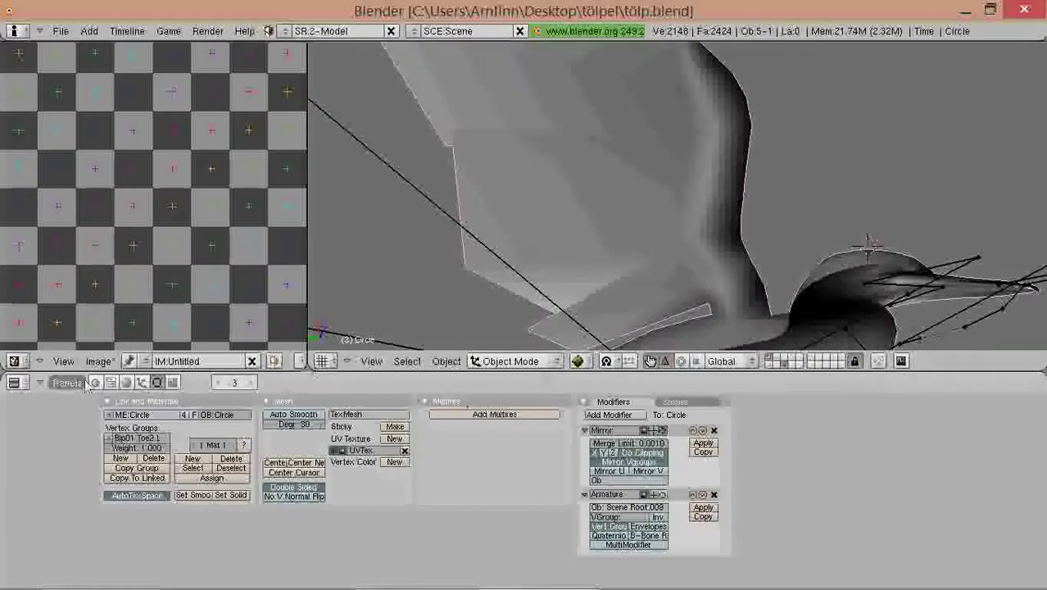
# Step: Set the object's draw type back to Shaded and return to the mesh editing settings
pyautogui.click(141, 382)
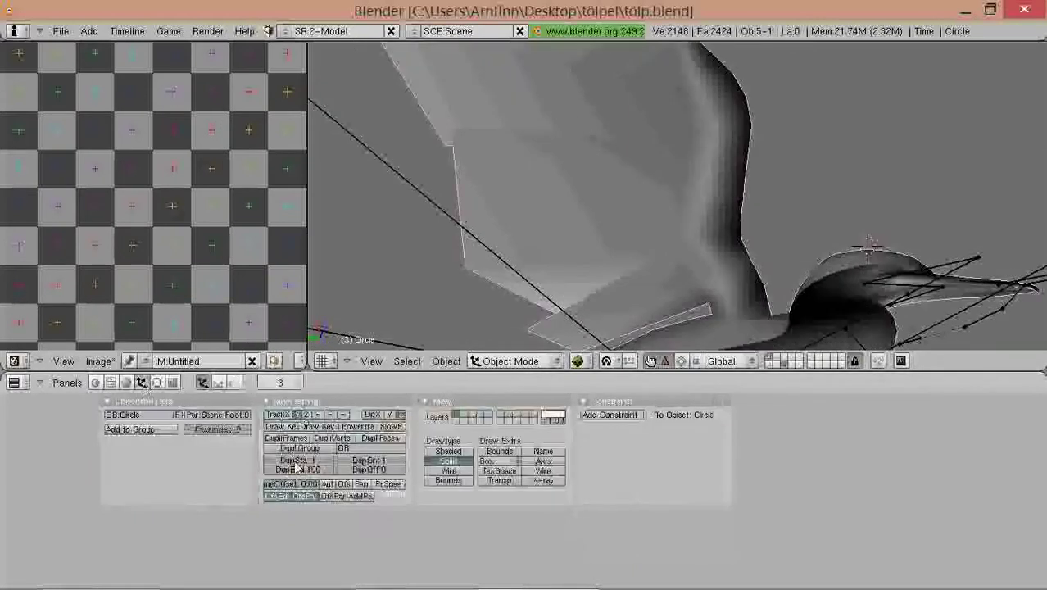
pyautogui.click(447, 451)
pyautogui.click(157, 382)
pyautogui.moveTo(536, 213); pyautogui.dragTo(575, 217, button='middle')
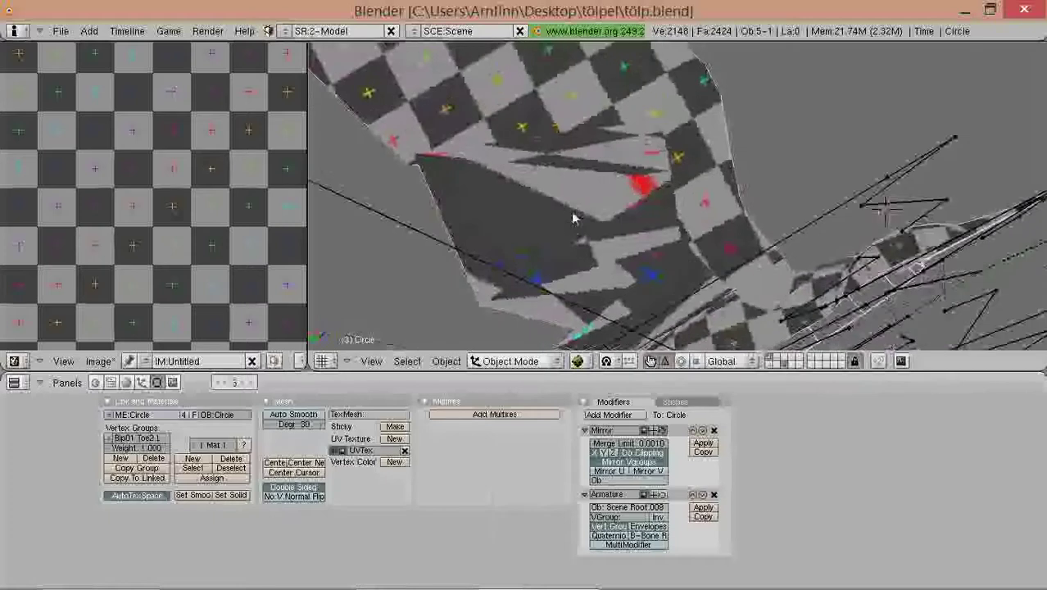
# Step: Return to Edit Mode, select the whole mesh and unwrap it again
pyautogui.press('Tab')
pyautogui.press('a')
pyautogui.press('a')
pyautogui.scroll(-2, 618, 209)
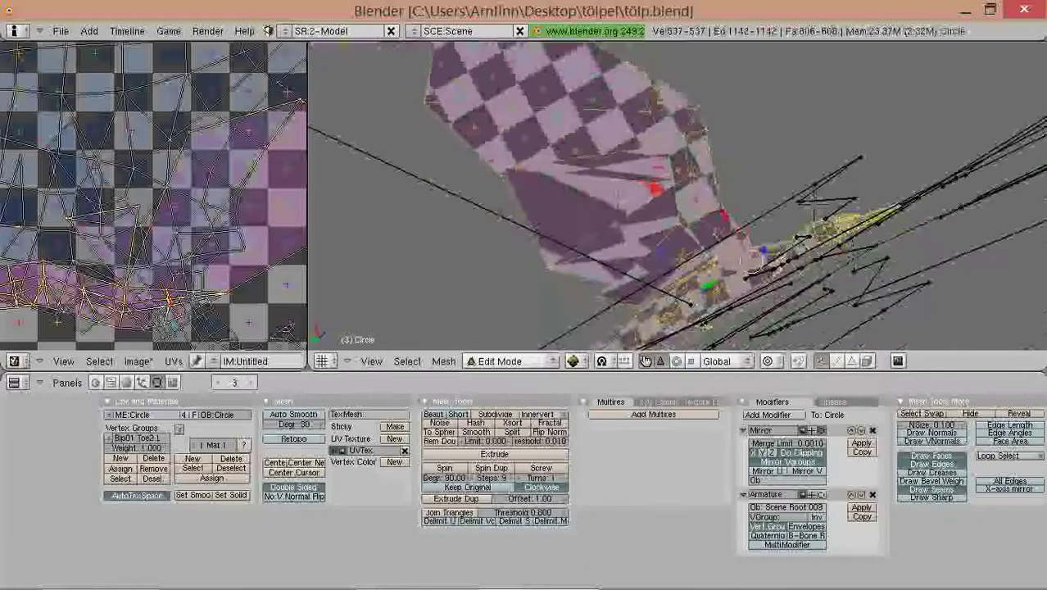
pyautogui.press('u')
pyautogui.click(619, 186)
pyautogui.scroll(-2, 638, 191)
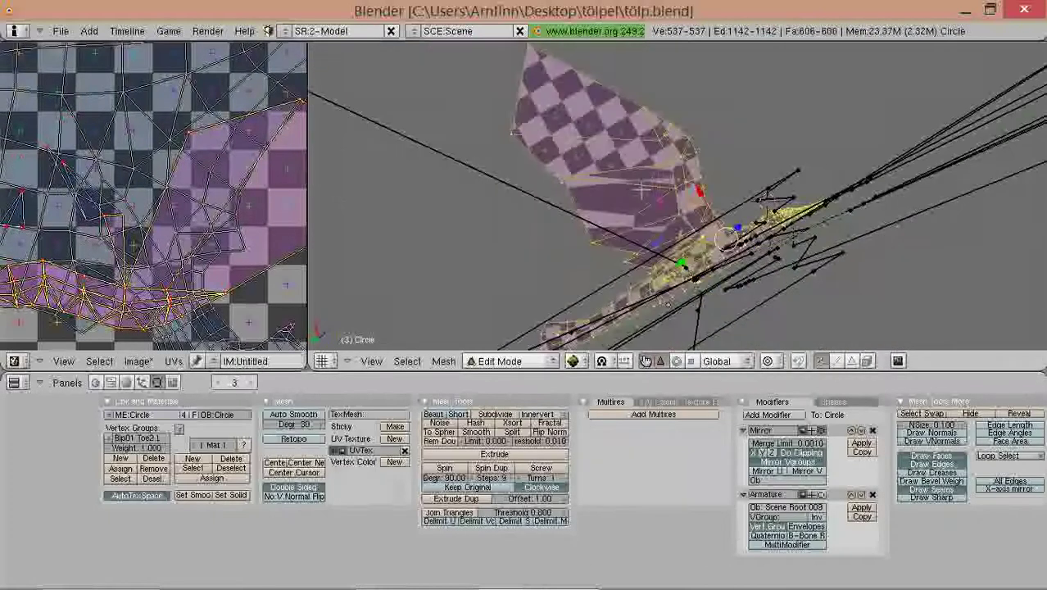
# Step: Clear the full-mesh selection and box-select the outer and middle part of the wing
pyautogui.rightClick(651, 181)
pyautogui.scroll(1, 660, 176)
pyautogui.press('KP_7')
pyautogui.scroll(2, 668, 182)
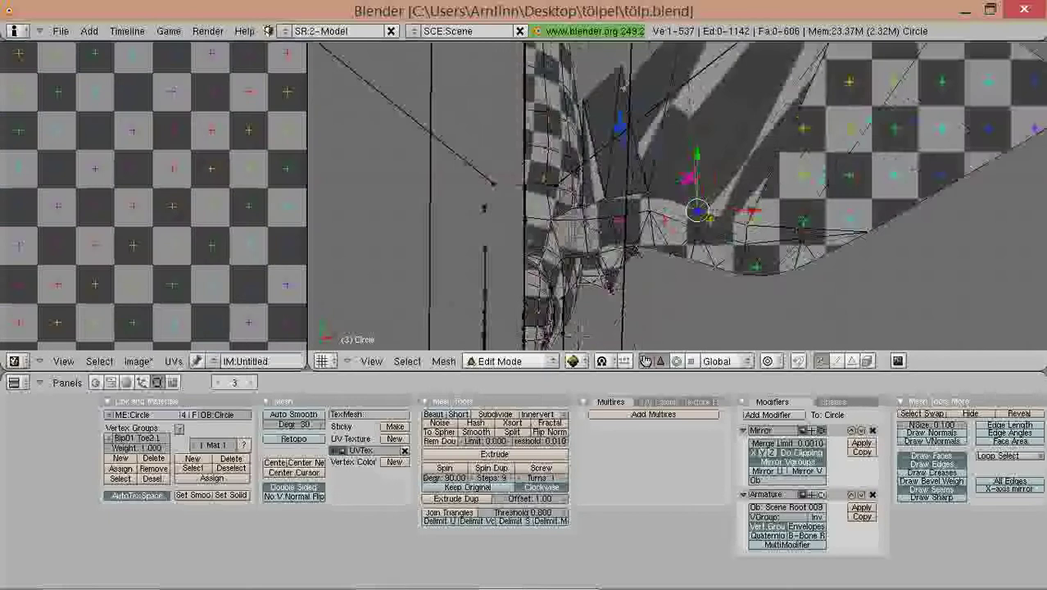
pyautogui.scroll(-2, 803, 154)
pyautogui.rightClick(945, 129)
pyautogui.moveTo(945, 129); pyautogui.dragTo(915, 184, button='middle')
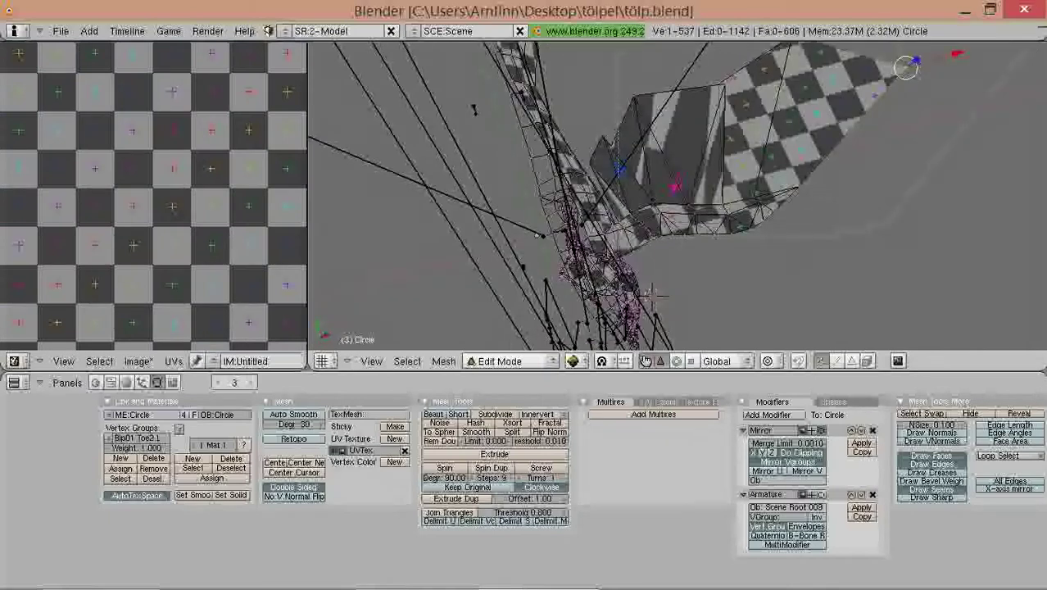
pyautogui.press('b')
pyautogui.moveTo(819, 245); pyautogui.dragTo(630, 78)
# Step: Add the missed vertices along the wing's trailing edge and inner arm to the selection
pyautogui.moveTo(692, 188); pyautogui.dragTo(745, 141, button='middle')
pyautogui.keyDown('shift'); pyautogui.rightClick(806, 116); pyautogui.keyUp('shift')
pyautogui.scroll(1, 761, 61)
pyautogui.moveTo(761, 61); pyautogui.dragTo(660, 121, button='middle')
pyautogui.keyDown('shift'); pyautogui.rightClick(659, 79); pyautogui.keyUp('shift')
pyautogui.keyDown('shift'); pyautogui.rightClick(644, 106); pyautogui.keyUp('shift')
pyautogui.scroll(3, 660, 121)
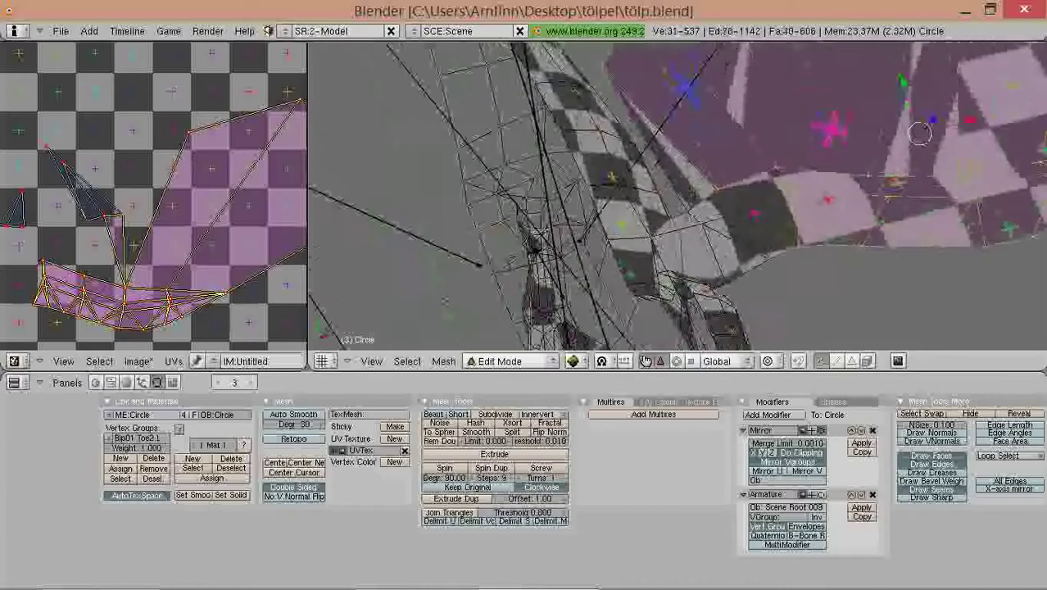
pyautogui.keyDown('shift'); pyautogui.rightClick(692, 208); pyautogui.keyUp('shift')
pyautogui.keyDown('shift'); pyautogui.rightClick(769, 258); pyautogui.keyUp('shift')
pyautogui.keyDown('shift'); pyautogui.rightClick(741, 276); pyautogui.keyUp('shift')
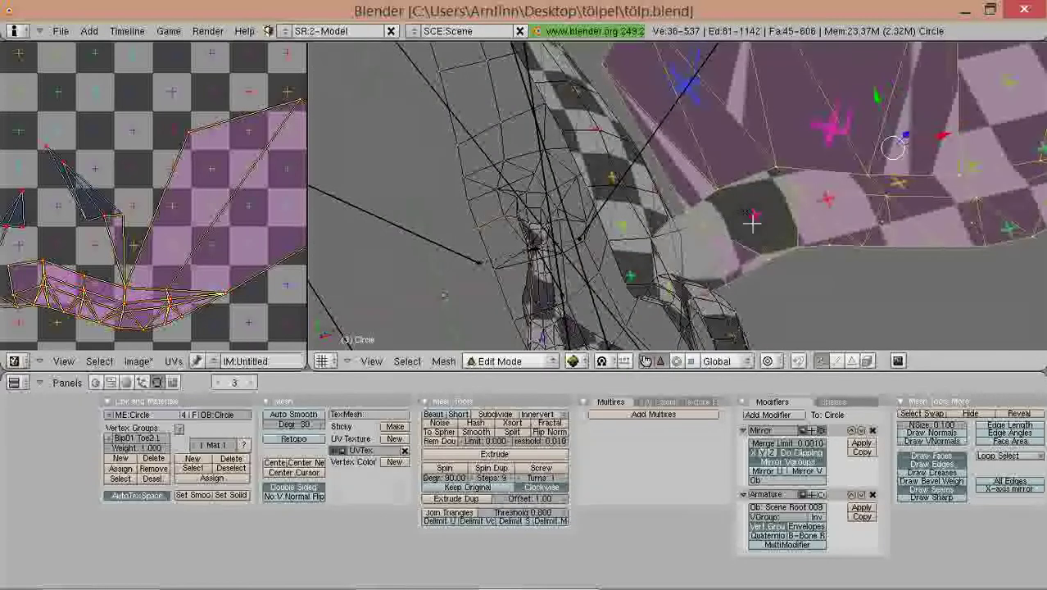
pyautogui.keyDown('shift'); pyautogui.rightClick(748, 219); pyautogui.keyUp('shift')
pyautogui.keyDown('shift'); pyautogui.rightClick(724, 240); pyautogui.keyUp('shift')
# Step: Extend the selection with the vertices around the shoulder, where the wing joins the body
pyautogui.scroll(2, 676, 252)
pyautogui.moveTo(720, 241); pyautogui.dragTo(639, 254, button='middle')
pyautogui.keyDown('shift'); pyautogui.rightClick(664, 228); pyautogui.keyUp('shift')
pyautogui.keyDown('shift'); pyautogui.rightClick(631, 269); pyautogui.keyUp('shift')
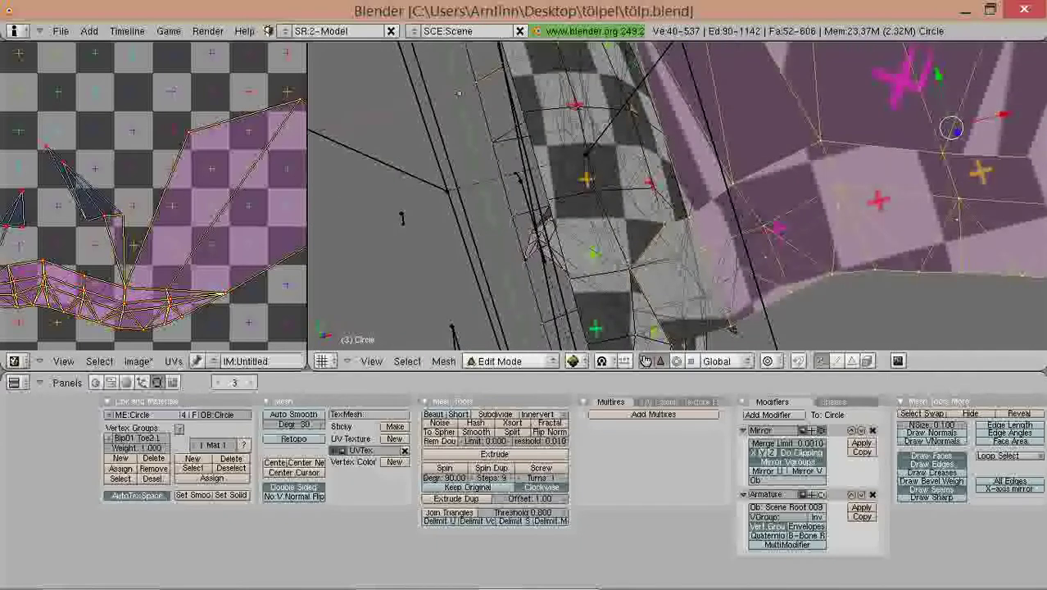
pyautogui.keyDown('shift'); pyautogui.rightClick(731, 330); pyautogui.keyUp('shift')
pyautogui.moveTo(731, 330); pyautogui.dragTo(788, 301, button='middle')
pyautogui.moveTo(884, 339); pyautogui.dragTo(896, 341, button='middle')
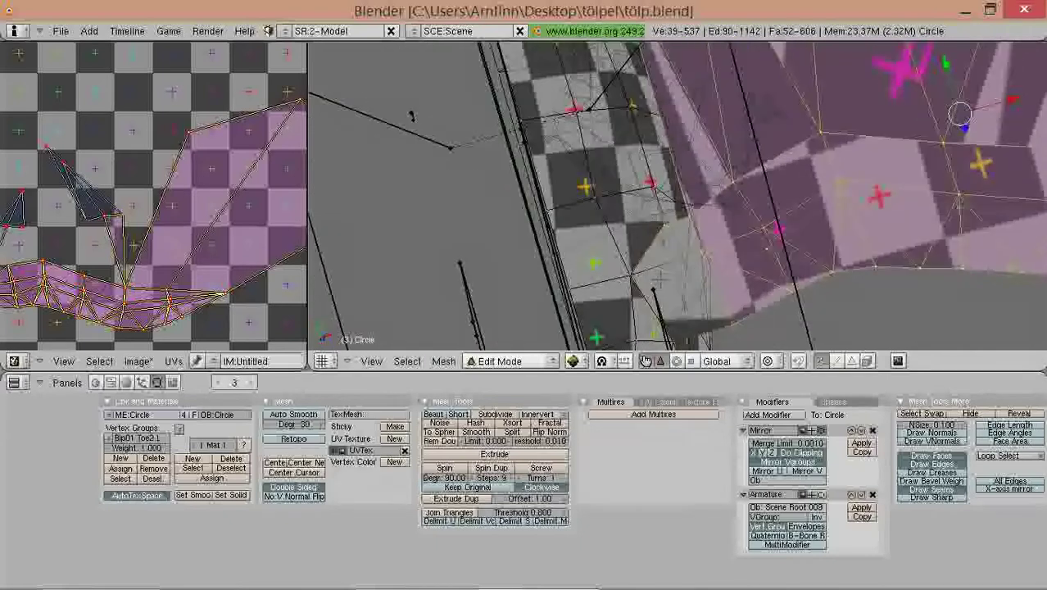
pyautogui.keyDown('shift'); pyautogui.rightClick(631, 273); pyautogui.keyUp('shift')
pyautogui.moveTo(631, 273); pyautogui.dragTo(653, 298, button='middle')
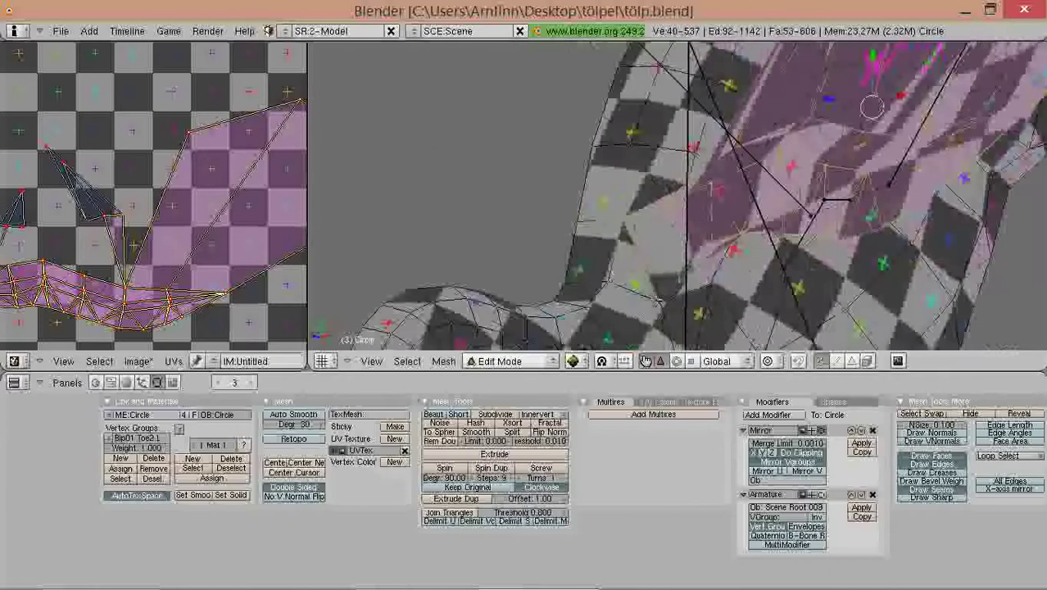
pyautogui.keyDown('shift'); pyautogui.rightClick(664, 304); pyautogui.keyUp('shift')
pyautogui.keyDown('shift'); pyautogui.rightClick(720, 305); pyautogui.keyUp('shift')
pyautogui.moveTo(720, 305); pyautogui.dragTo(591, 334, button='middle')
# Step: Unwrap the selected wing faces with Project From View from the top view
pyautogui.press('KP_7')
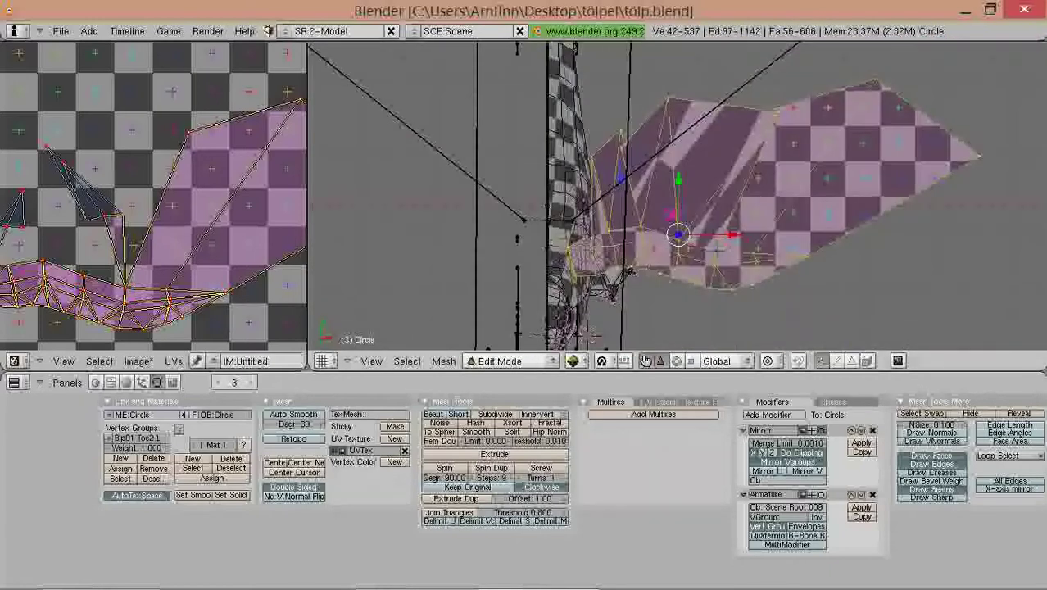
pyautogui.press('u')
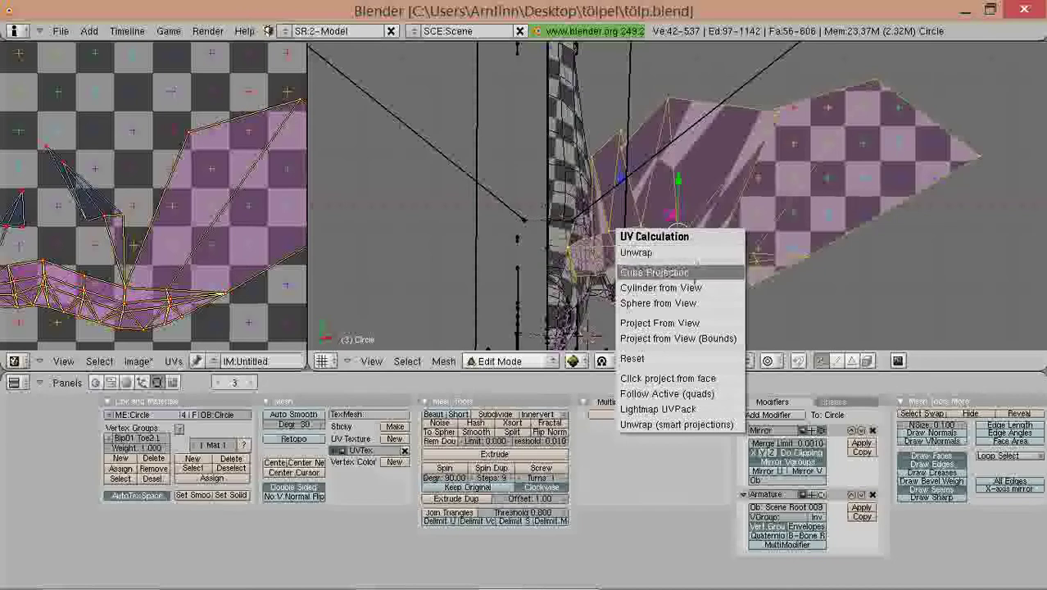
pyautogui.click(686, 322)
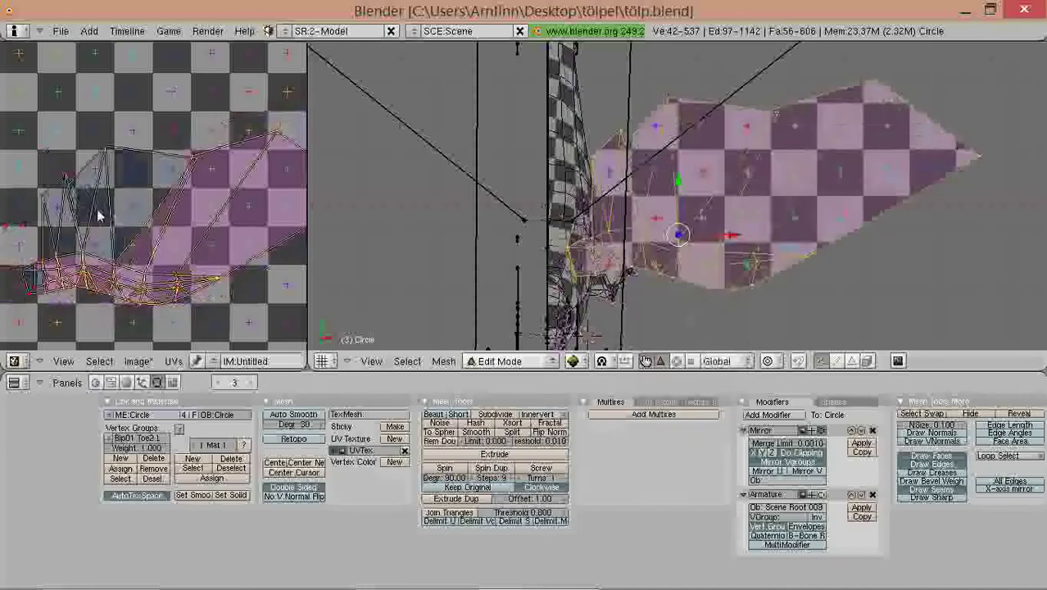
pyautogui.scroll(-3, 97, 215)
pyautogui.scroll(-1, 176, 178)
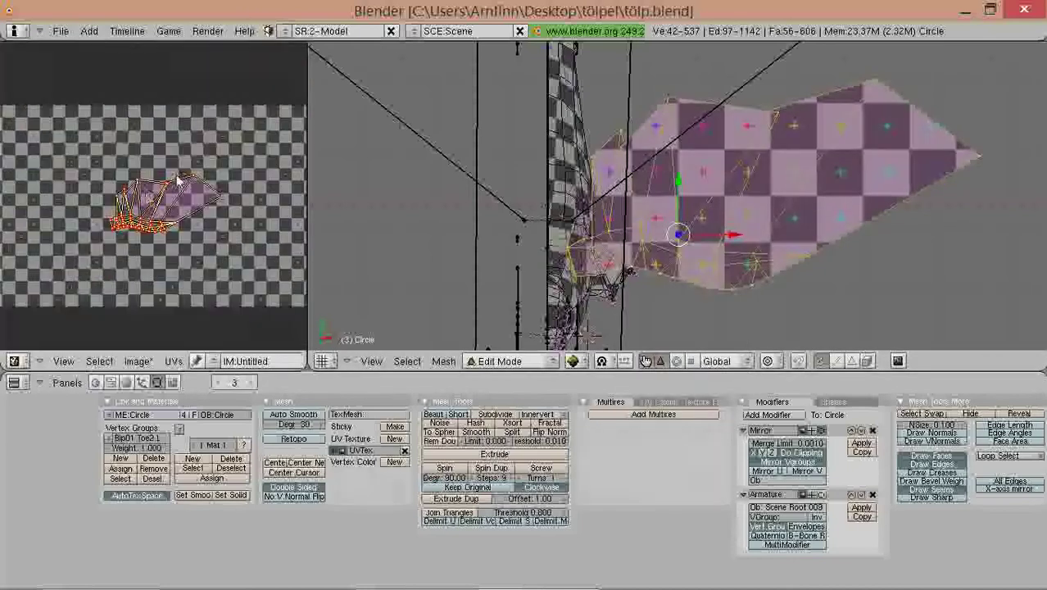
pyautogui.scroll(5, 147, 199)
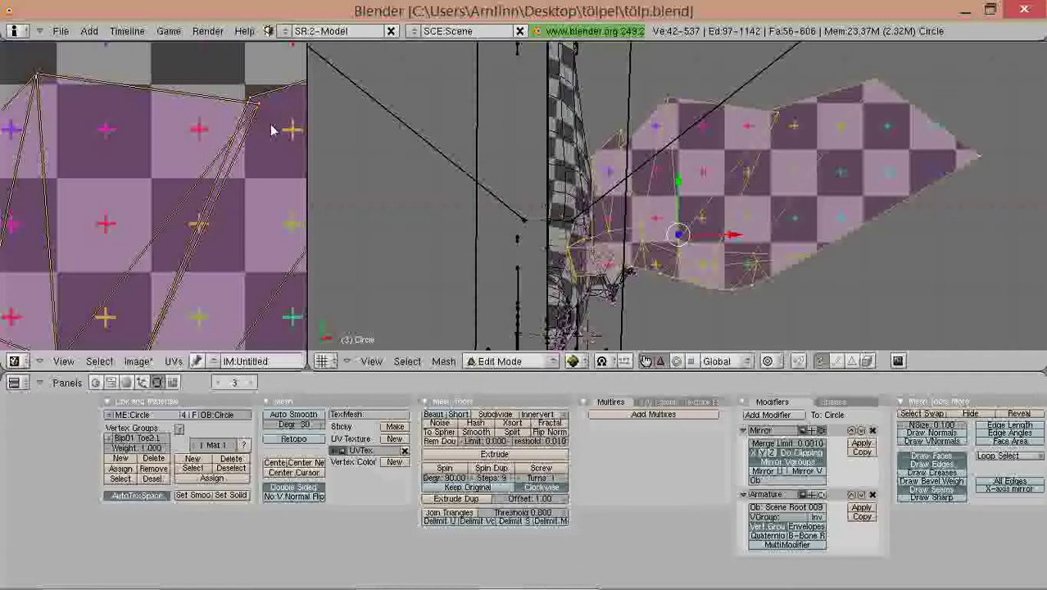
pyautogui.scroll(-5, 270, 131)
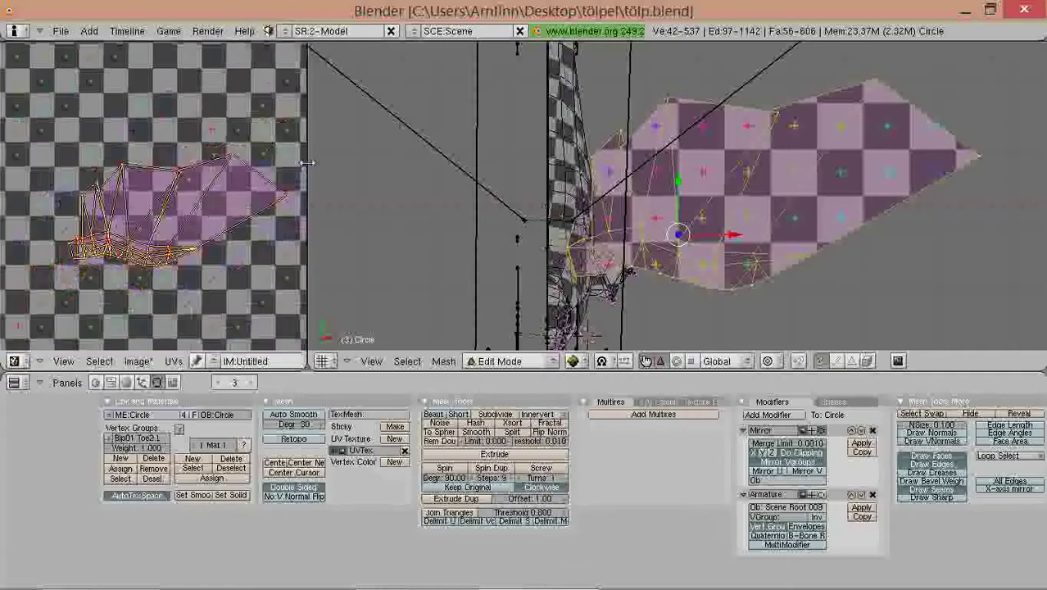
# Step: Widen the UV editor and frame the wing's projected UV island in it
pyautogui.moveTo(307, 163); pyautogui.dragTo(486, 168)
pyautogui.scroll(-3, 319, 174)
pyautogui.scroll(1, 311, 268)
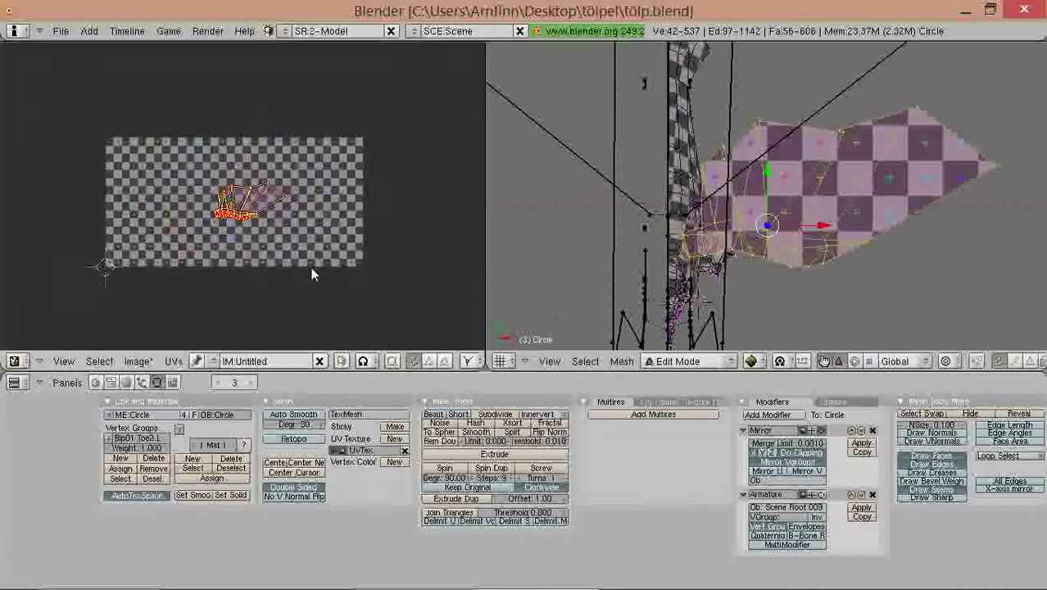
pyautogui.scroll(1, 311, 273)
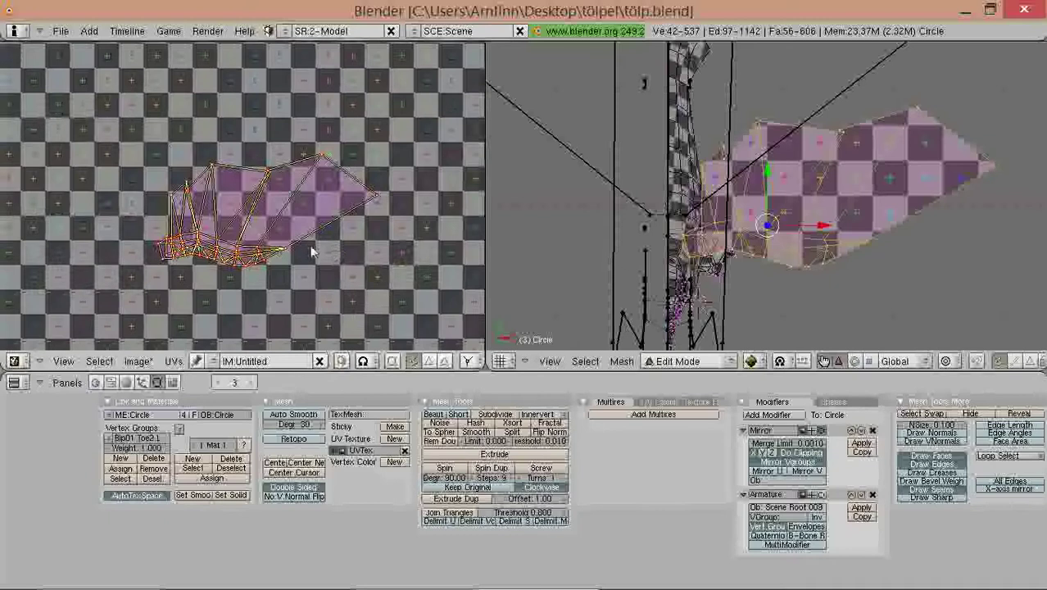
pyautogui.moveTo(312, 246); pyautogui.dragTo(313, 216, button='middle')
# Step: Select the whole mesh to display the body's UVs together with the wing island
pyautogui.press('a')
pyautogui.press('a')
pyautogui.scroll(-1, 312, 216)
pyautogui.press('a')
pyautogui.press('a')
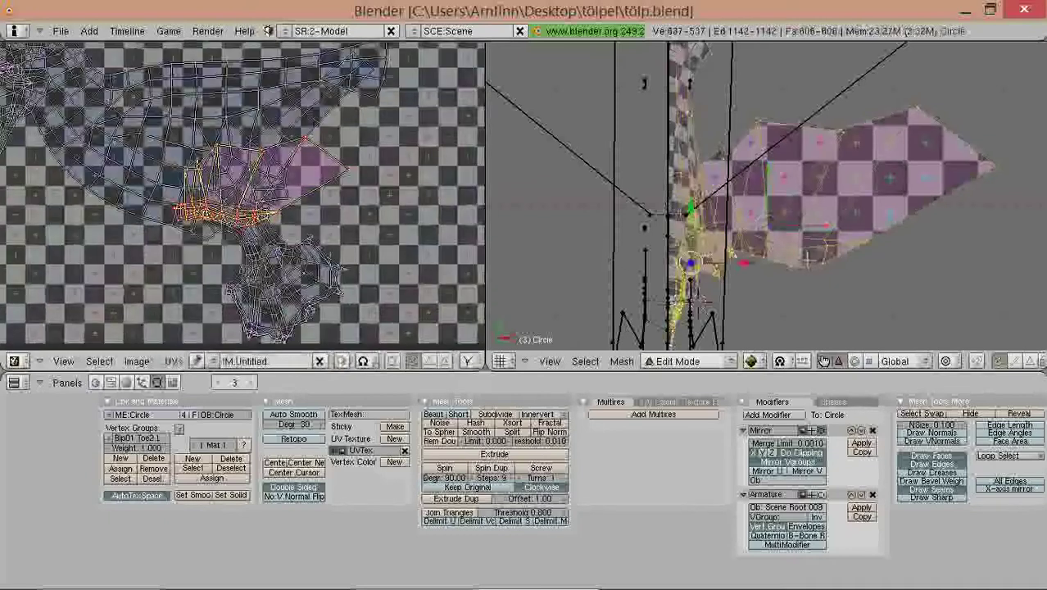
pyautogui.press('u')
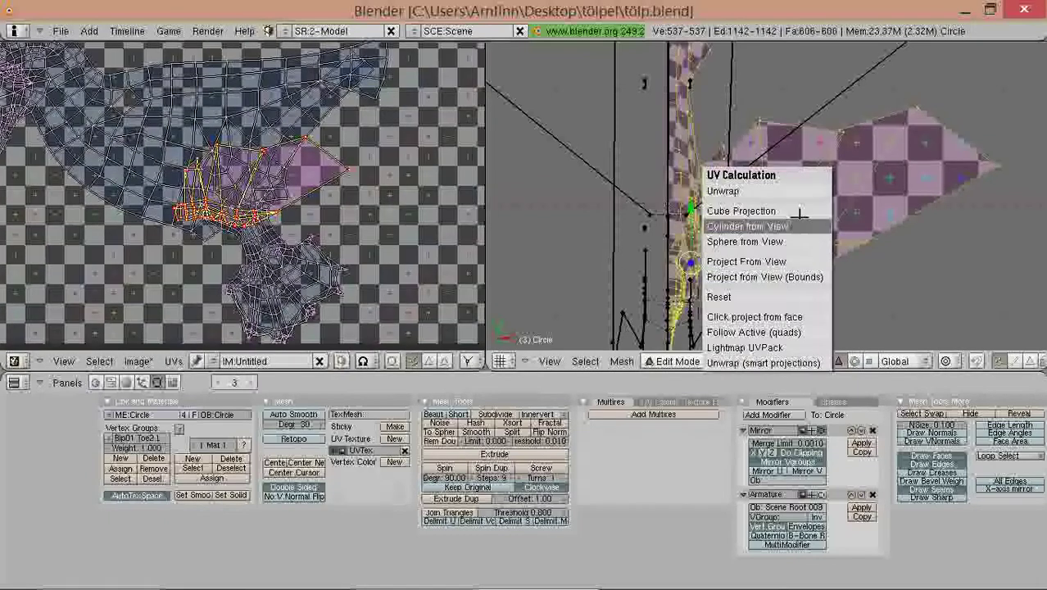
pyautogui.click(720, 191)
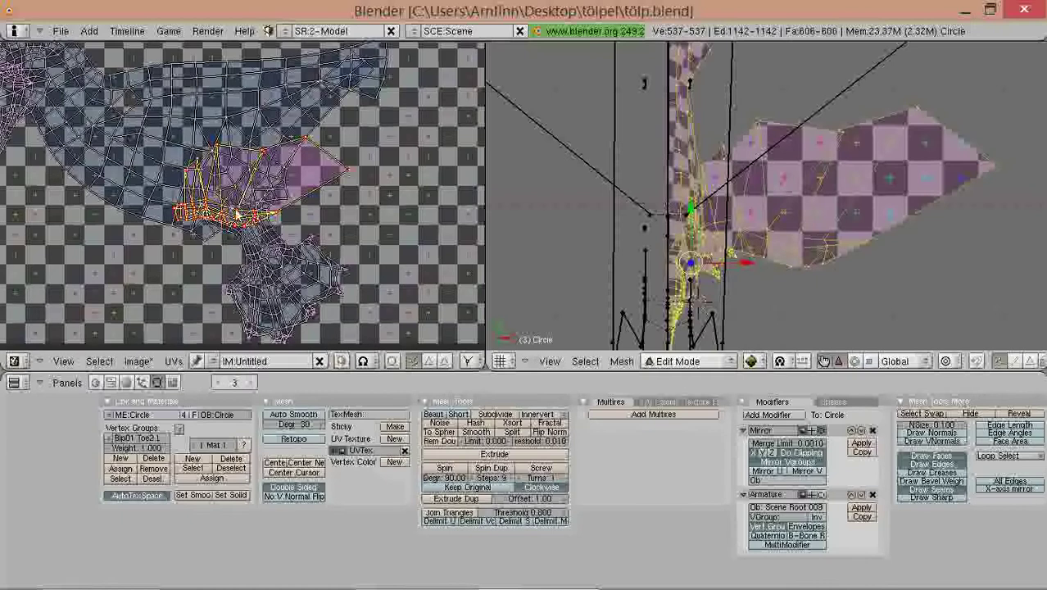
pyautogui.scroll(-2, 306, 199)
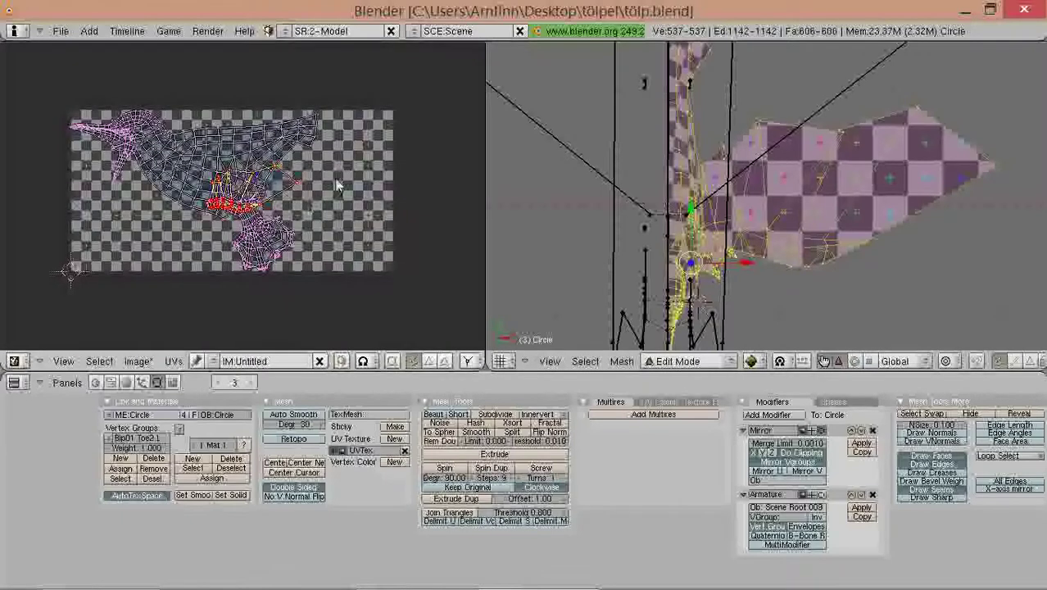
# Step: Move the wing's UV island off the body into the empty texture area beside the legs
pyautogui.press('g')
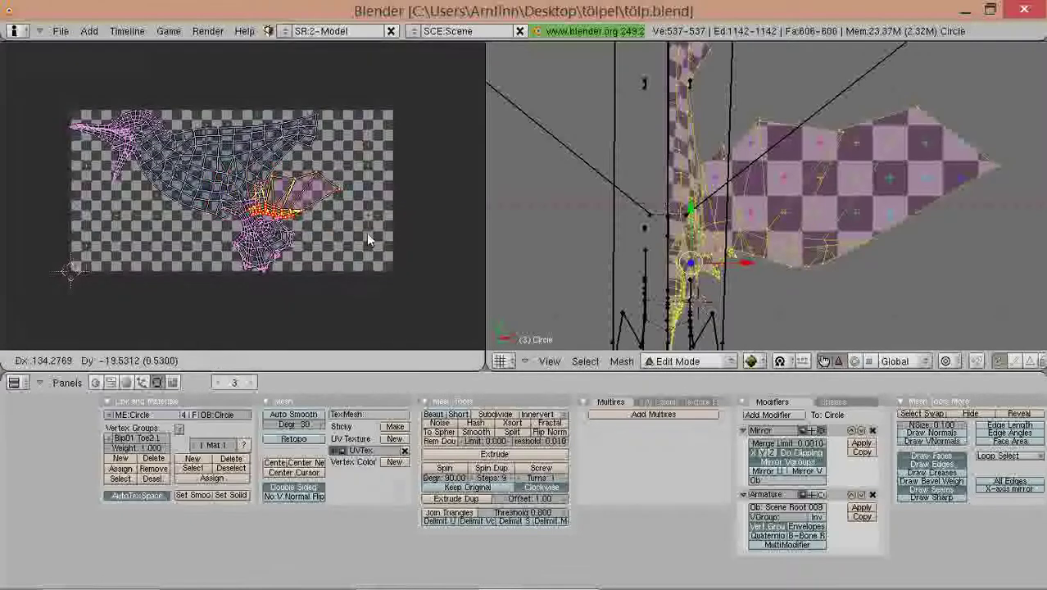
pyautogui.click(396, 247)
pyautogui.scroll(2, 384, 237)
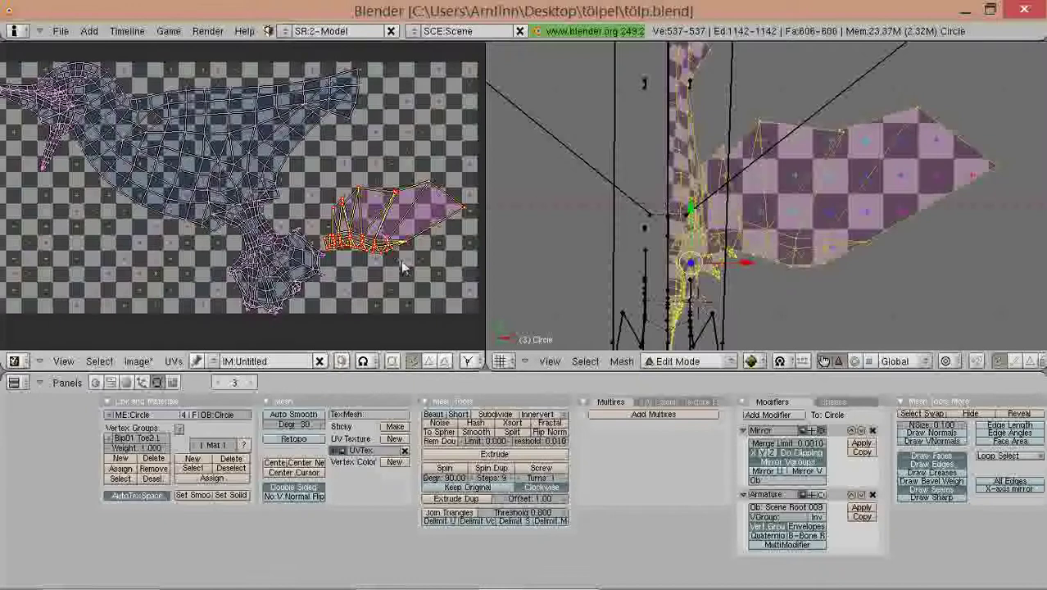
pyautogui.scroll(-2, 403, 268)
pyautogui.press('r')
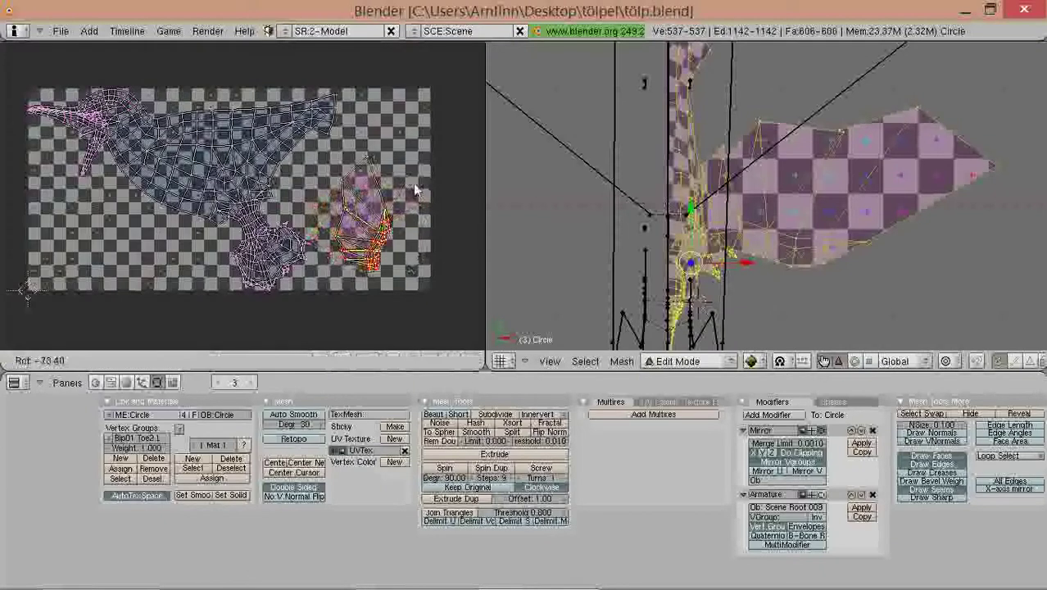
pyautogui.click(414, 187)
# Step: Leave Edit Mode and compare the checker size on the wing and body from several angles
pyautogui.moveTo(709, 186); pyautogui.dragTo(798, 186, button='middle')
pyautogui.press('Tab')
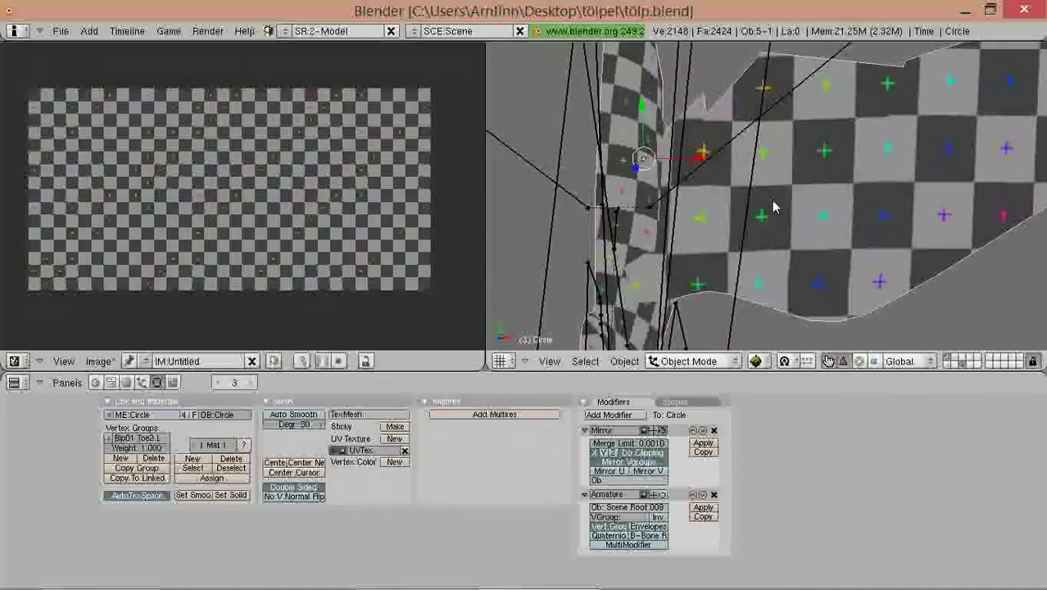
pyautogui.moveTo(781, 204); pyautogui.dragTo(669, 190, button='middle')
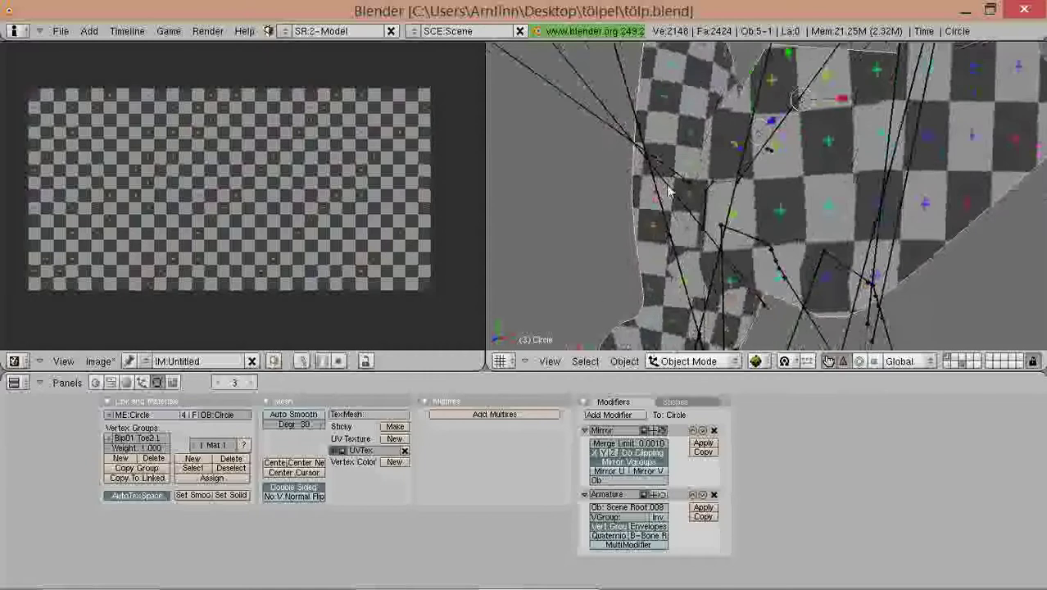
pyautogui.moveTo(721, 219); pyautogui.dragTo(696, 241, button='middle')
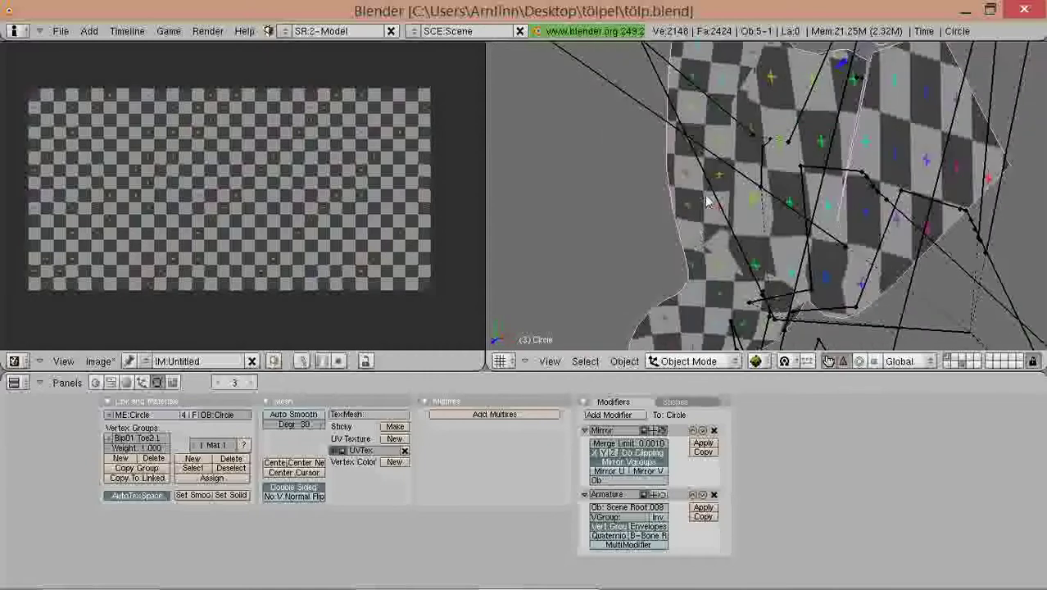
pyautogui.moveTo(710, 200); pyautogui.dragTo(590, 196, button='middle')
# Step: Return to Edit Mode and enlarge the wing's UV island
pyautogui.press('Tab')
pyautogui.press('s')
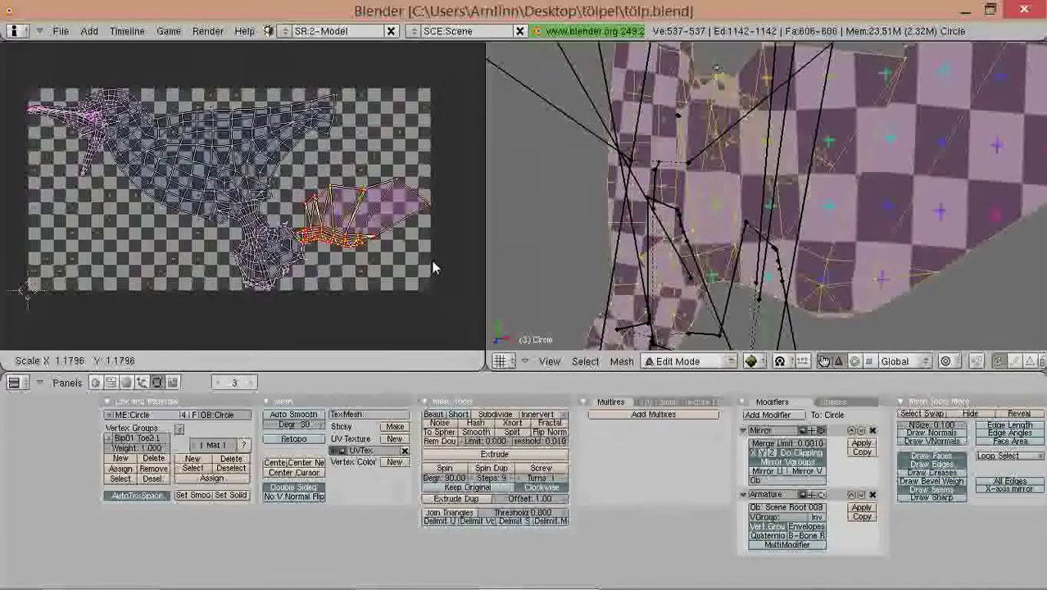
pyautogui.click(453, 276)
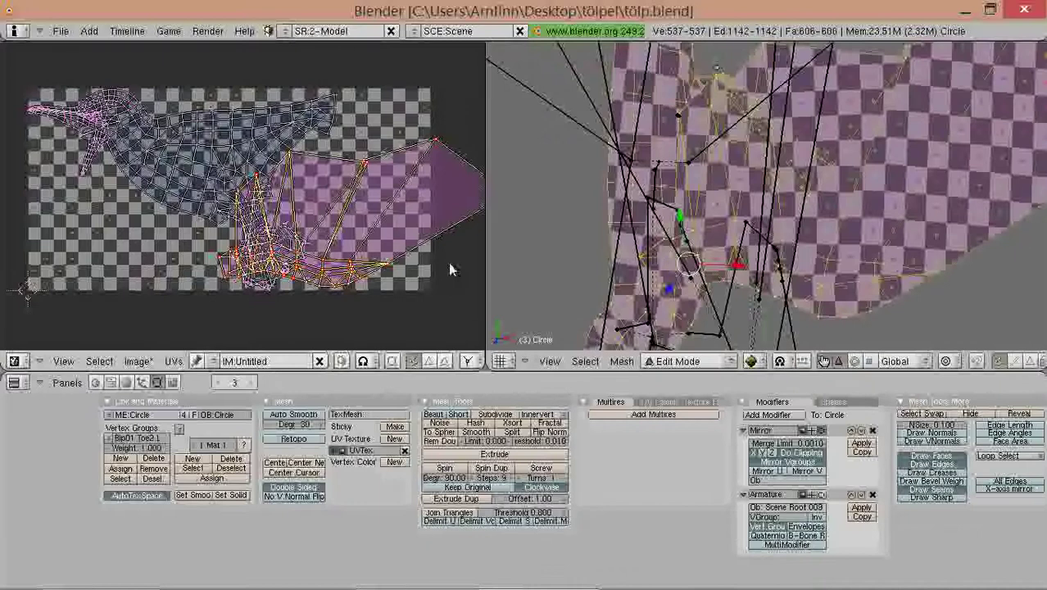
# Step: Scale the wing's UV island down in small increments until its checker squares match those on the body
pyautogui.press('s')
pyautogui.click(447, 262)
pyautogui.press('s')
pyautogui.click(443, 263)
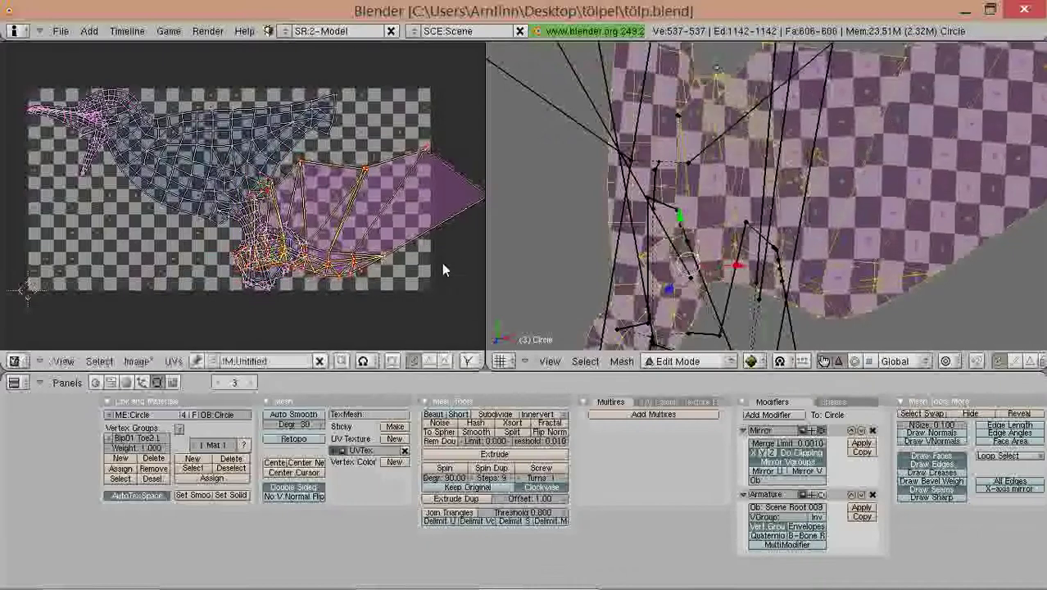
pyautogui.hotkey('ctrl', 'v')
pyautogui.click(439, 262)
pyautogui.press('s')
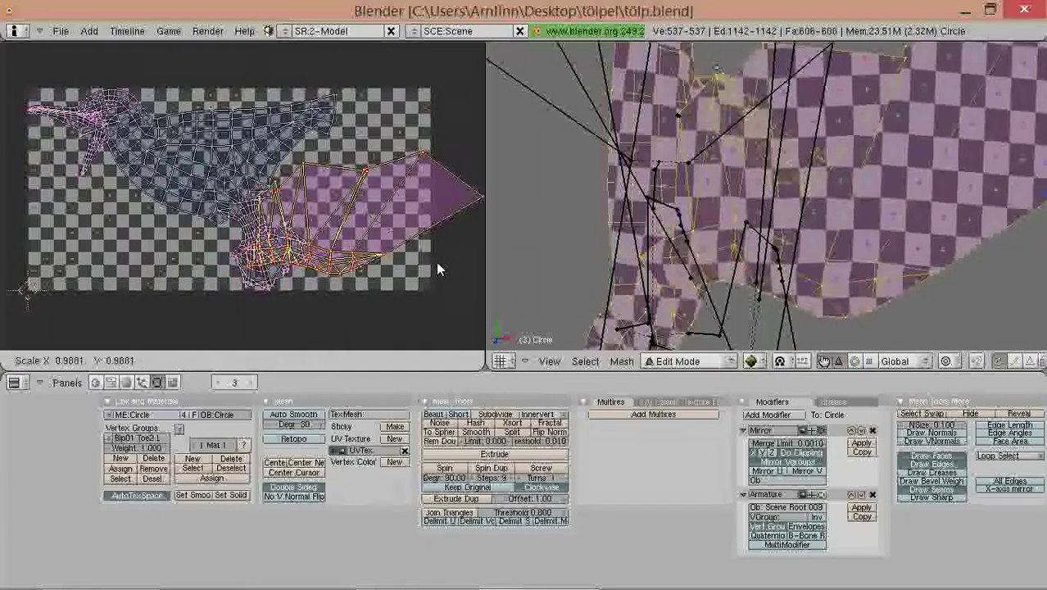
pyautogui.click(441, 262)
pyautogui.press('s')
pyautogui.click(438, 269)
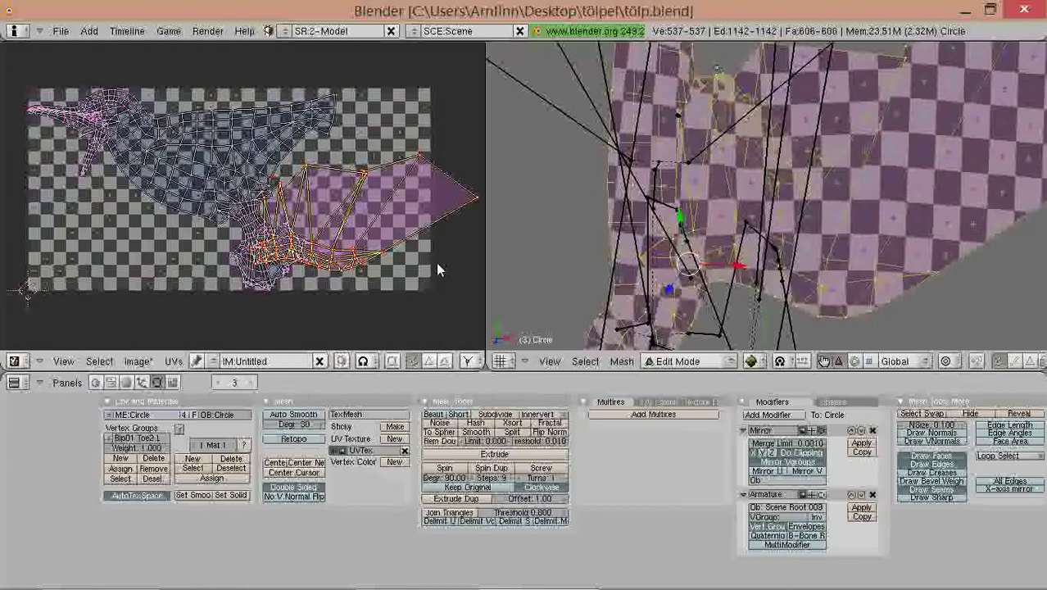
pyautogui.scroll(4, 750, 222)
pyautogui.moveTo(750, 223); pyautogui.dragTo(791, 205, button='middle')
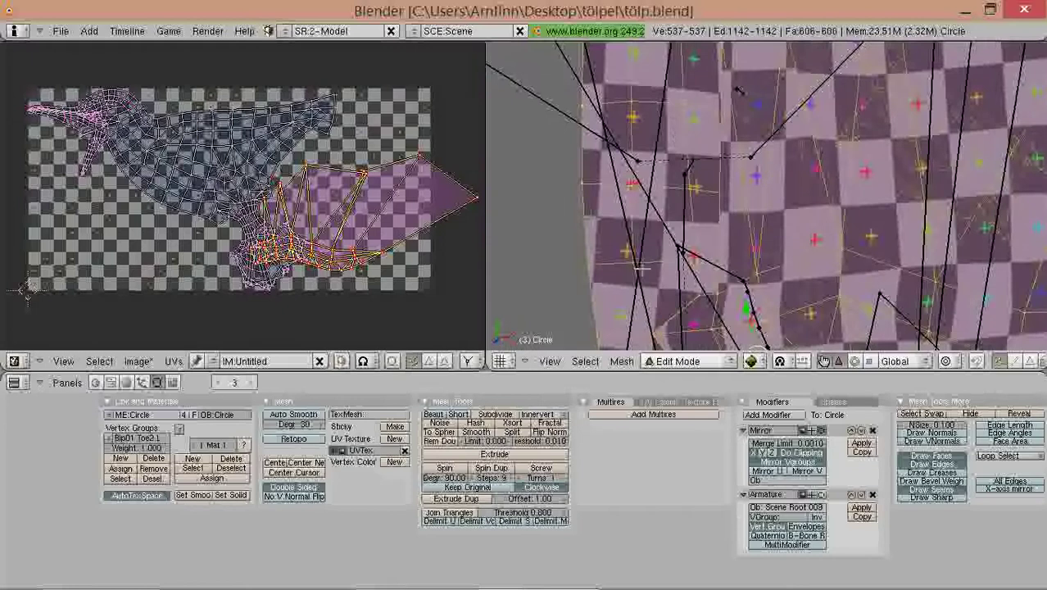
pyautogui.scroll(-5, 653, 249)
pyautogui.moveTo(654, 249); pyautogui.dragTo(671, 235, button='middle')
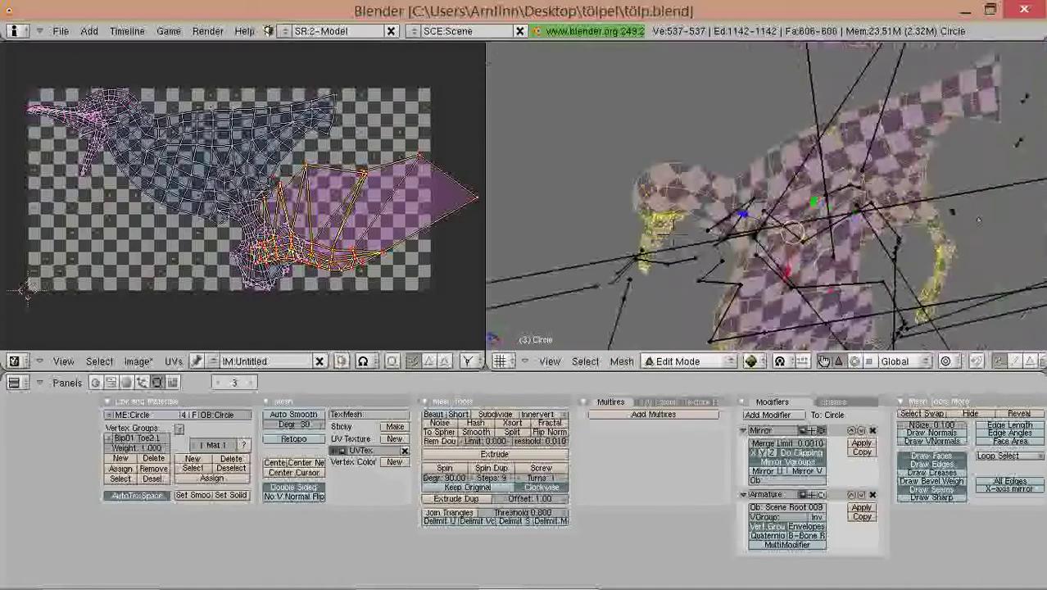
# Step: Move and rotate the wing's UV island so it fits tip-up in the empty texture area beside the legs
pyautogui.scroll(-1, 323, 268)
pyautogui.press('g')
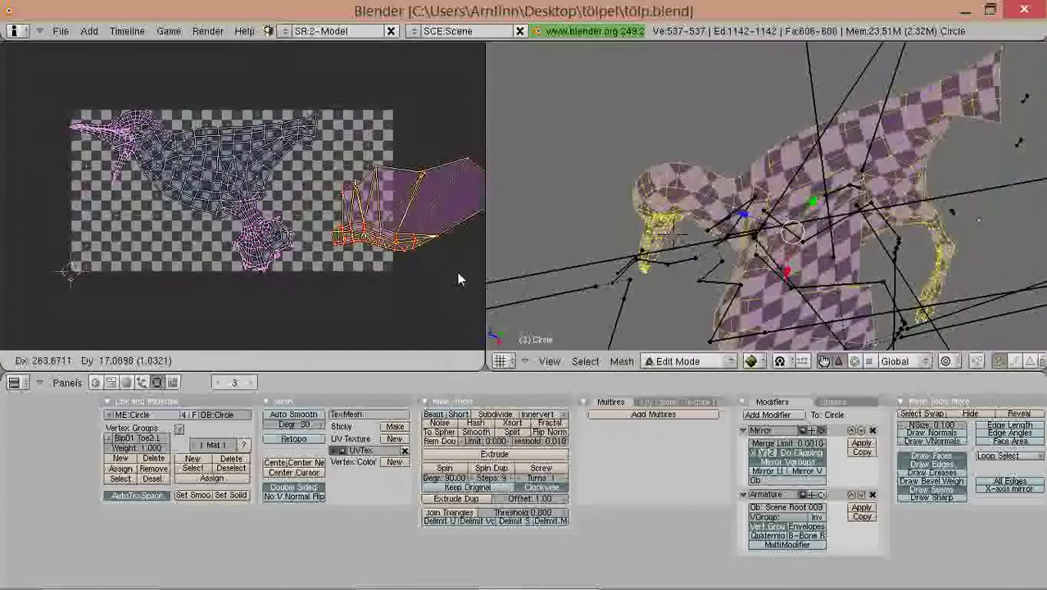
pyautogui.click(421, 267)
pyautogui.scroll(4, 419, 261)
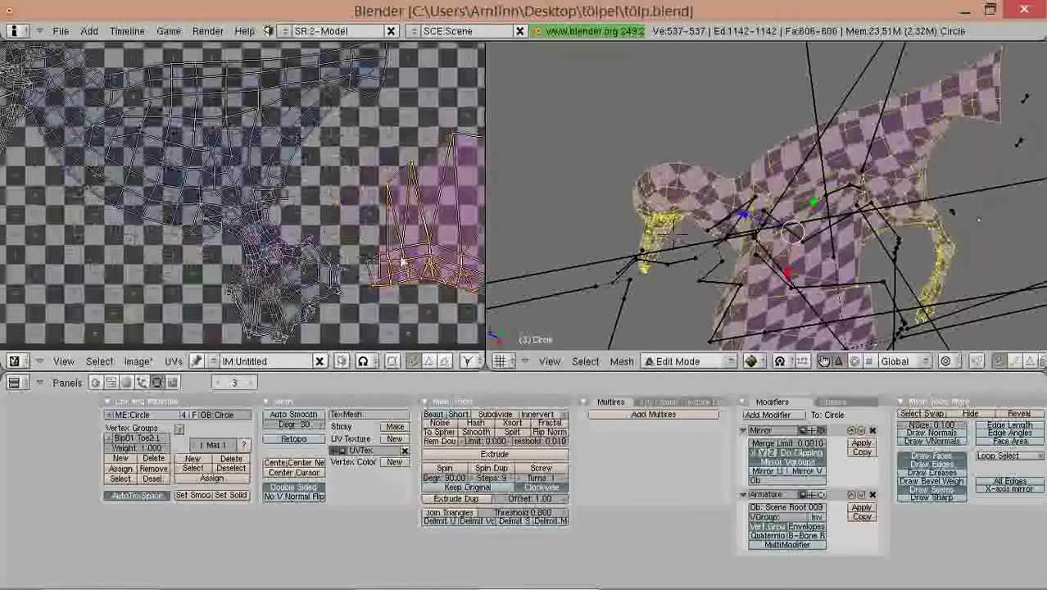
pyautogui.scroll(-5, 403, 262)
pyautogui.press('r')
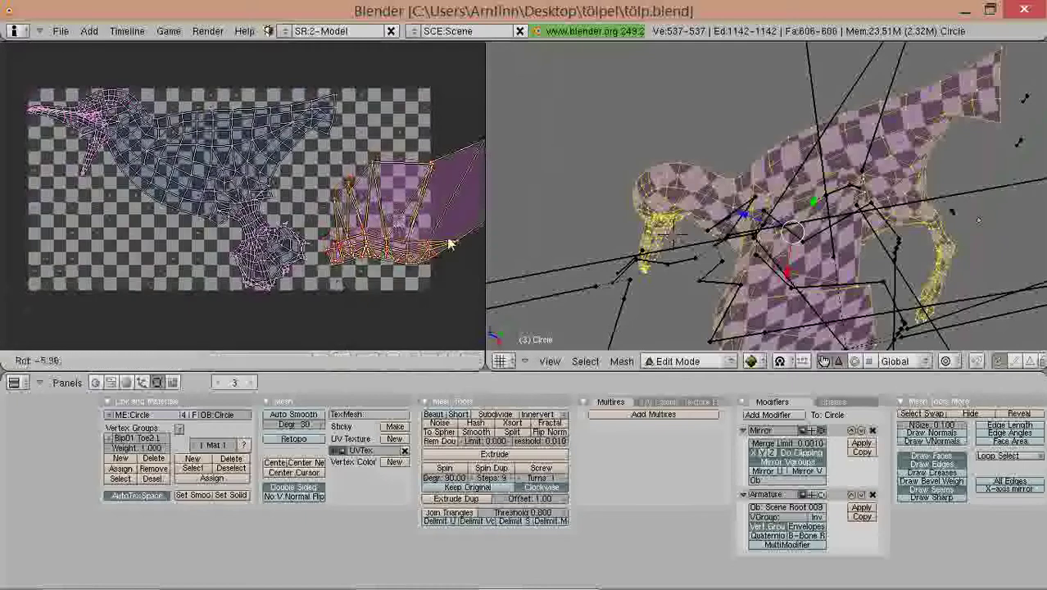
pyautogui.click(452, 266)
pyautogui.press('g')
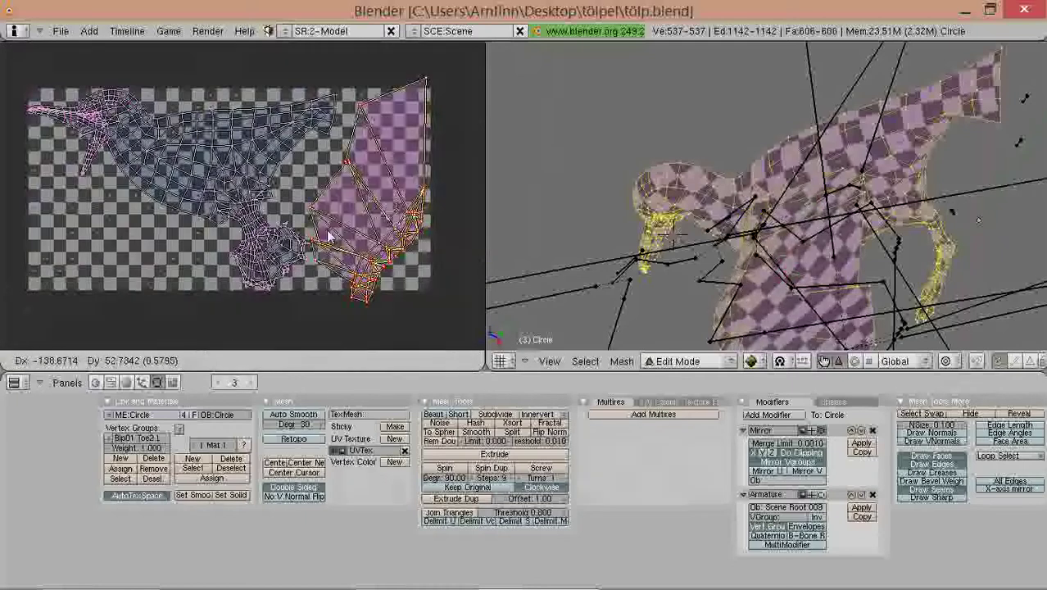
pyautogui.click(323, 228)
pyautogui.press('r')
pyautogui.click(389, 303)
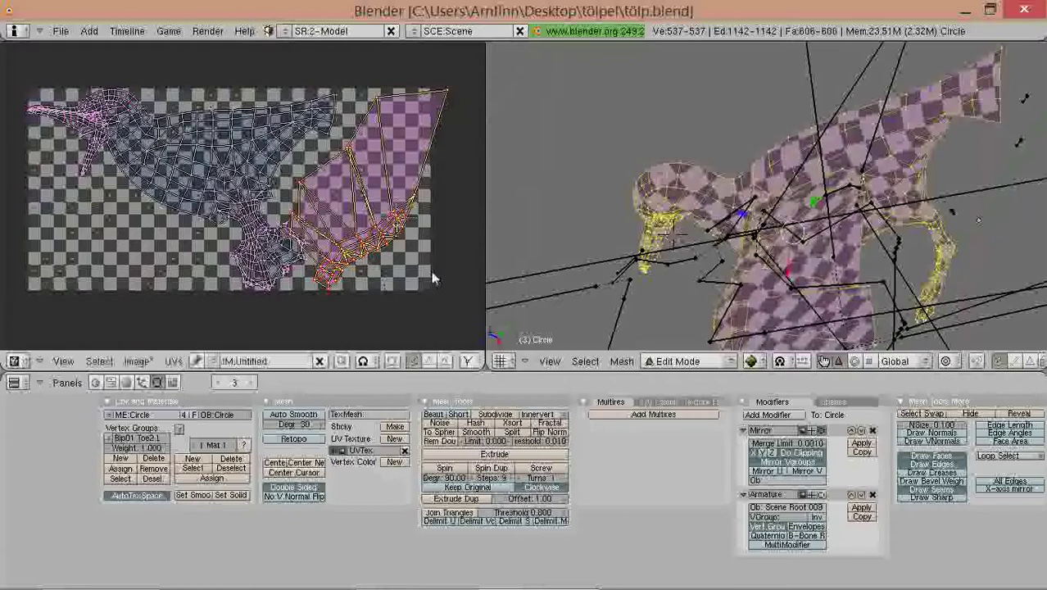
# Step: Select all UV islands and shift the whole layout sideways over the checker texture
pyautogui.press('a')
pyautogui.press('a')
pyautogui.press('g')
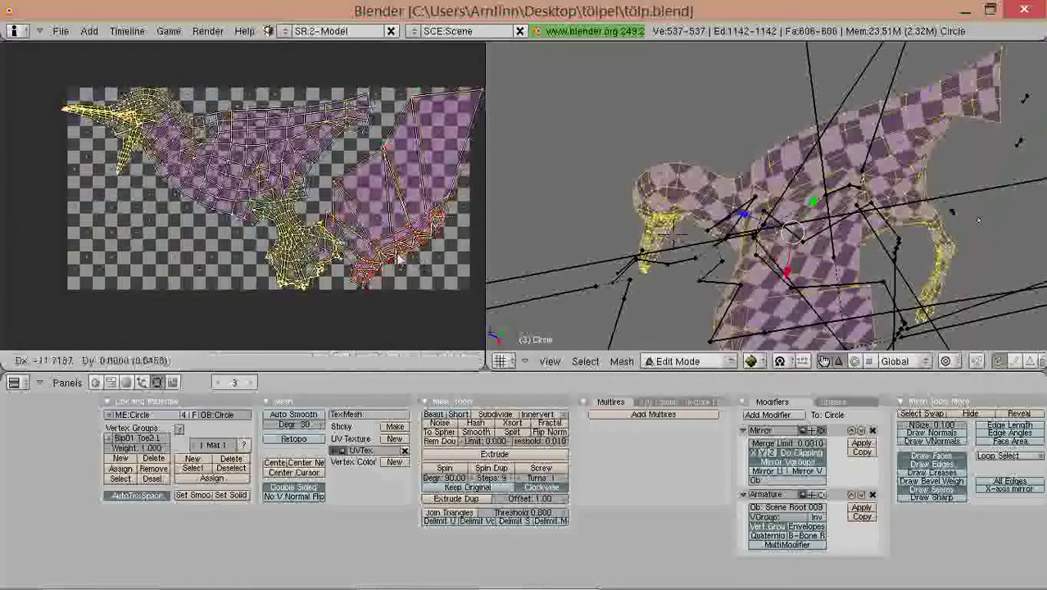
# Step: Place the 2D cursor at the wing tip near the texture's corner and set the pivot to 2D Cursor
pyautogui.click(463, 97)
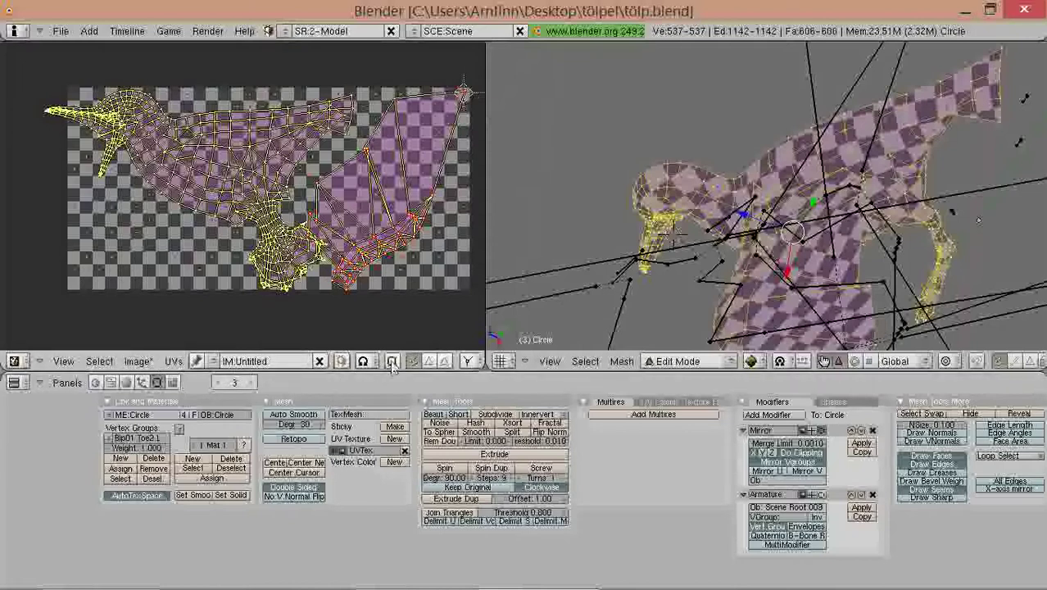
pyautogui.click(379, 369)
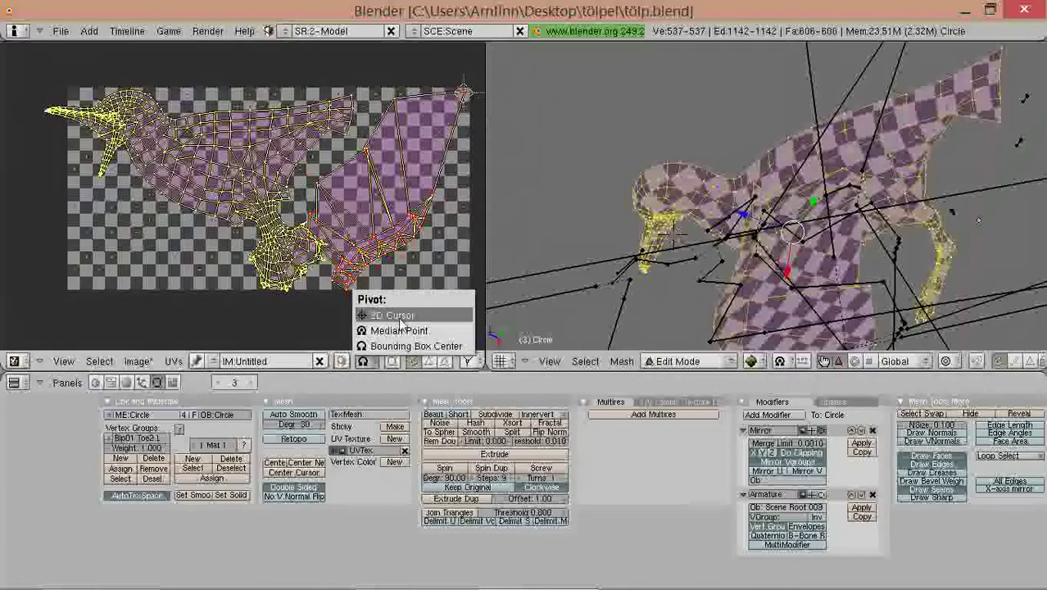
pyautogui.click(388, 319)
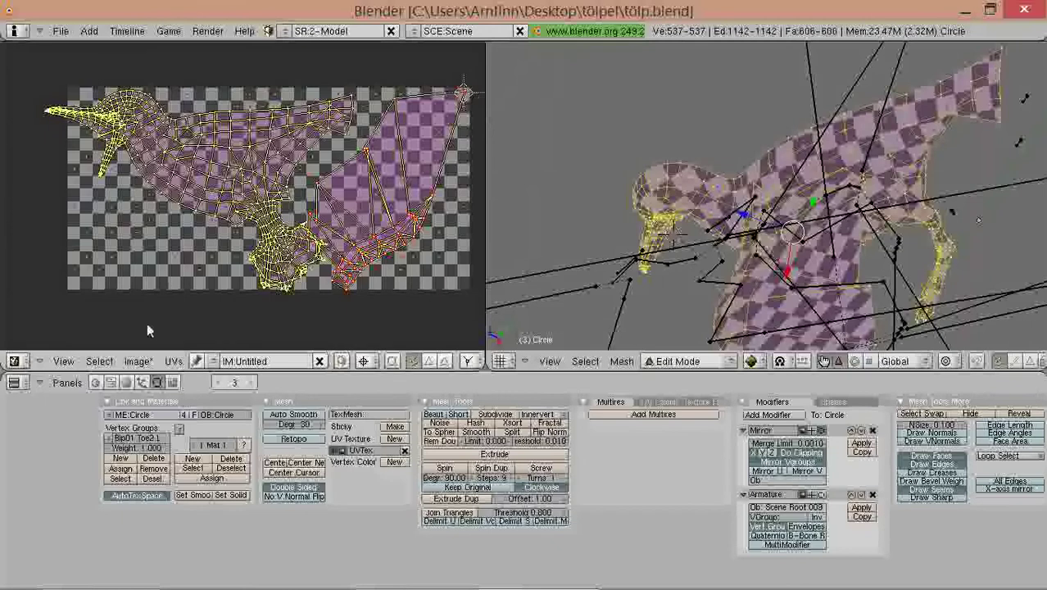
pyautogui.click(362, 362)
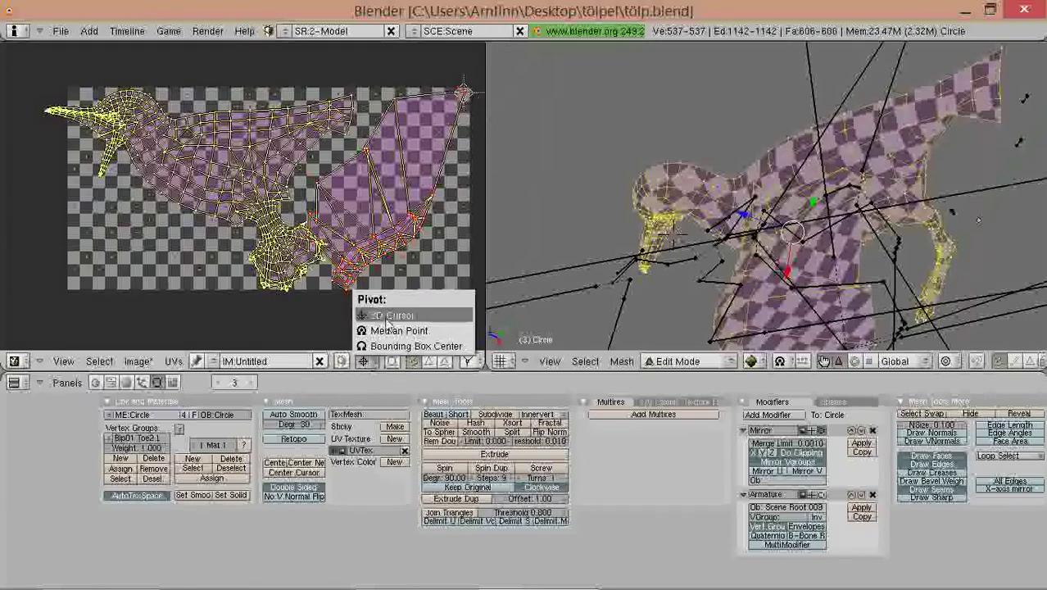
# Step: Scale the entire UV layout down about the wing tip until every island lies inside the texture
pyautogui.press('s')
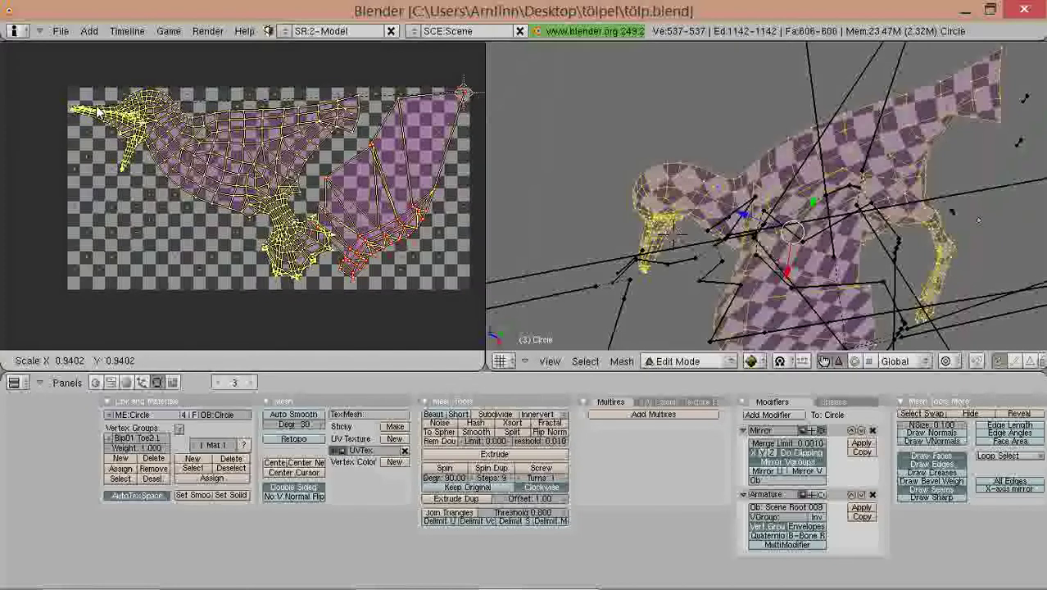
pyautogui.click(99, 112)
pyautogui.press('r')
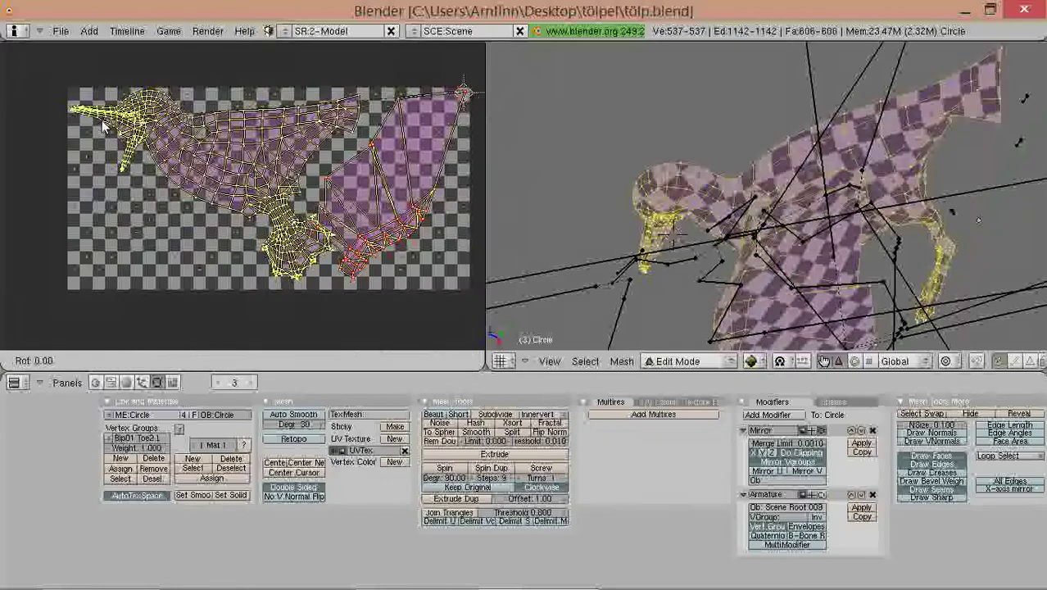
pyautogui.click(101, 120)
pyautogui.moveTo(101, 120); pyautogui.dragTo(111, 135, button='middle')
pyautogui.scroll(2, 328, 182)
pyautogui.moveTo(362, 182); pyautogui.dragTo(180, 178, button='middle')
pyautogui.scroll(-1, 233, 180)
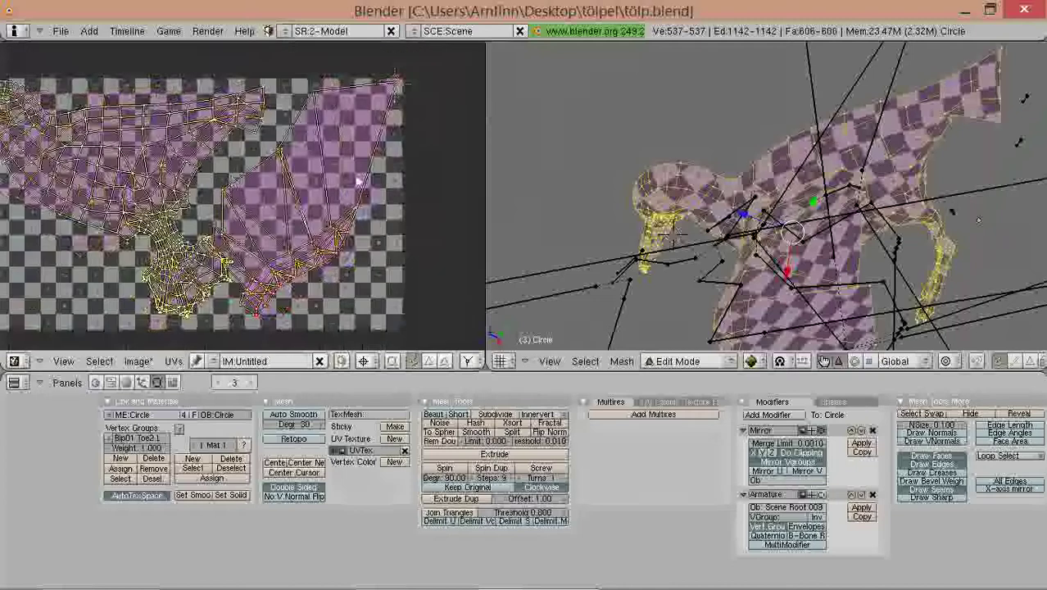
pyautogui.moveTo(360, 180); pyautogui.dragTo(336, 190, button='middle')
pyautogui.scroll(-2, 198, 274)
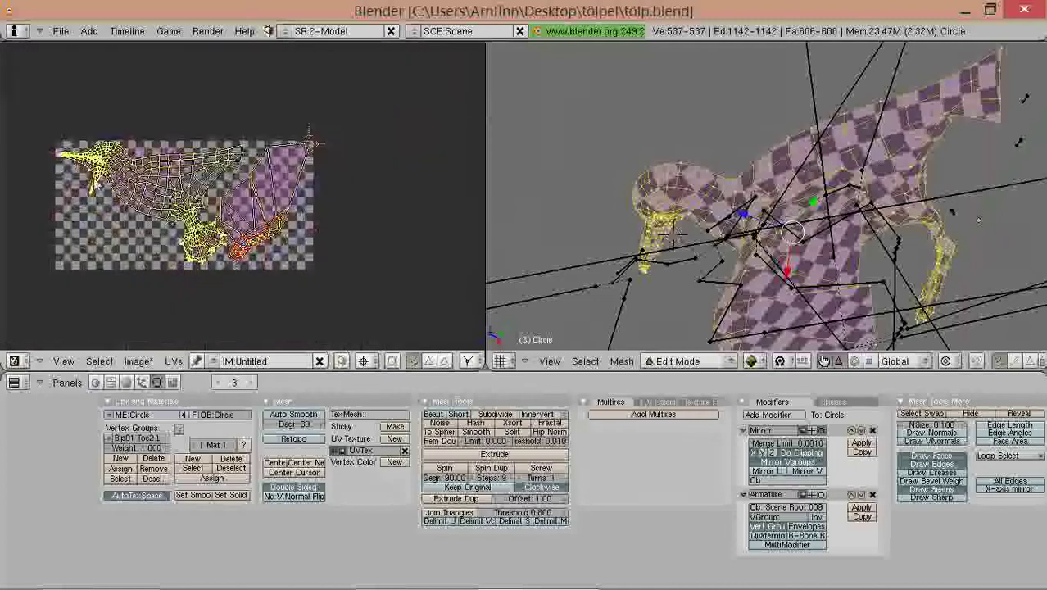
pyautogui.press('s')
pyautogui.click(113, 173)
# Step: Move the body's UV island away from the wing towards the texture's edge and rotate it slightly
pyautogui.press('a')
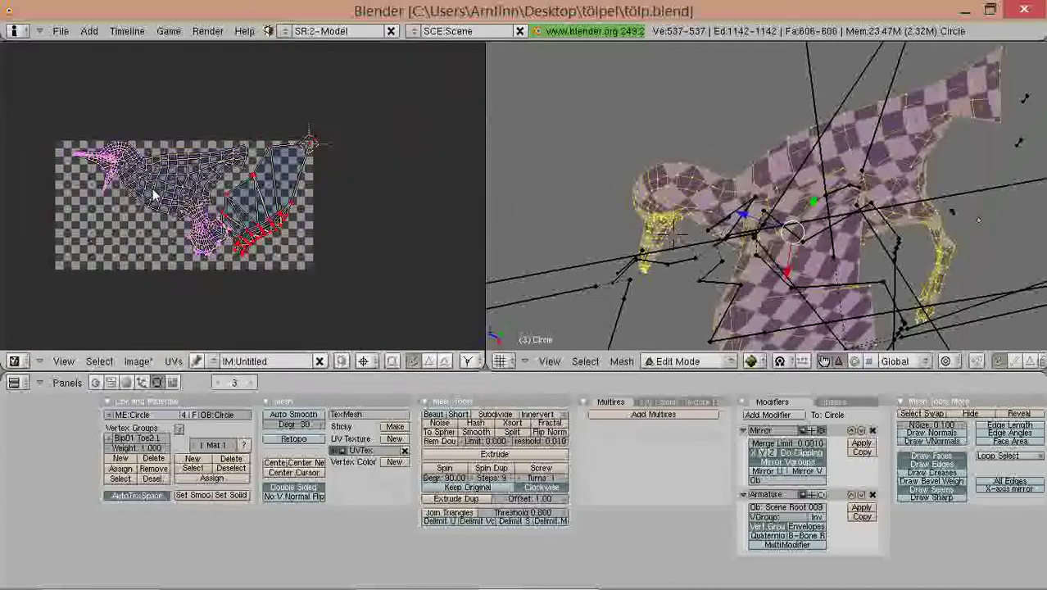
pyautogui.press('l')
pyautogui.scroll(2, 154, 194)
pyautogui.moveTo(154, 194); pyautogui.dragTo(270, 192, button='middle')
pyautogui.press('g')
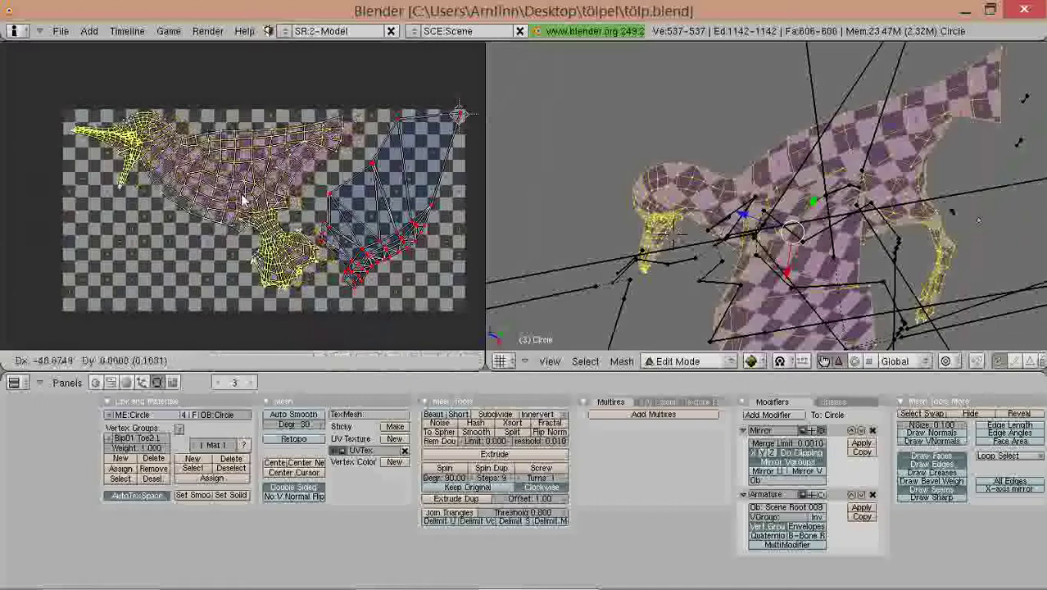
pyautogui.click(239, 201)
pyautogui.press('r')
pyautogui.click(257, 209)
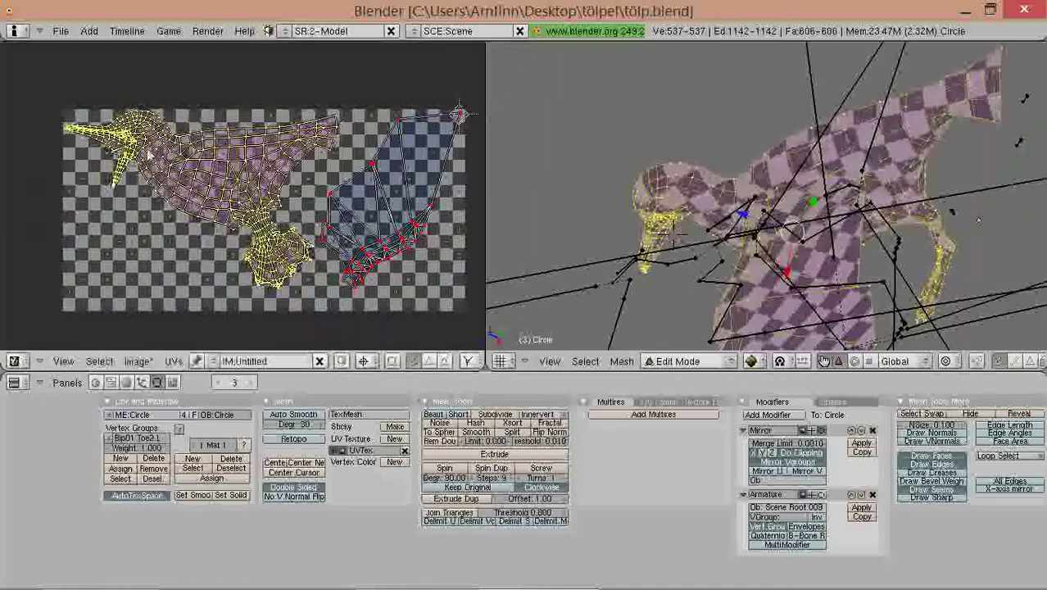
pyautogui.press('r')
pyautogui.click(336, 197)
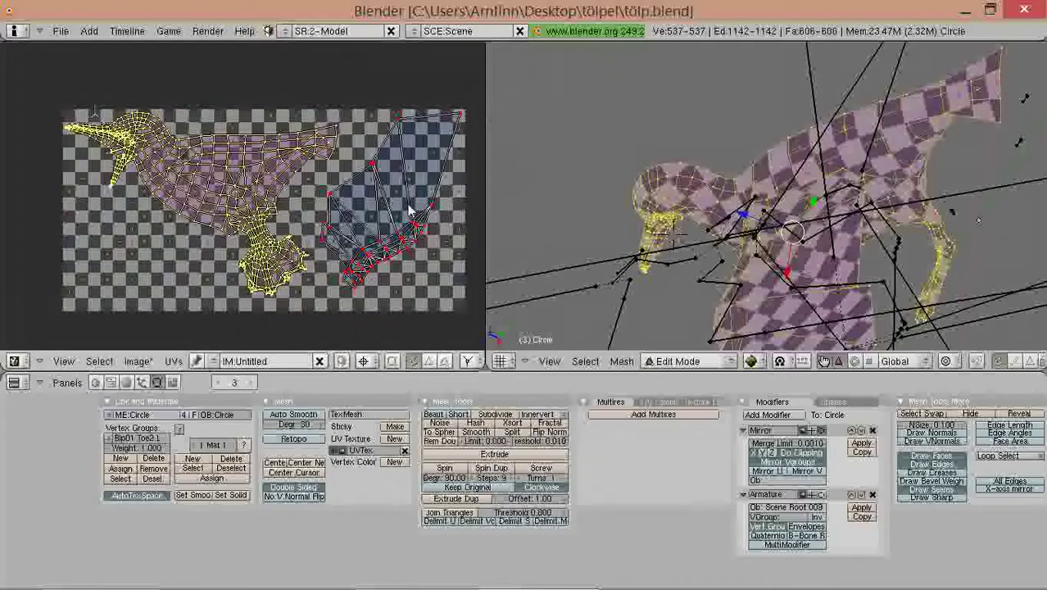
# Step: Rotate the wing's UV island about its tip so it runs along the texture's edge, away from the legs
pyautogui.press('a')
pyautogui.press('l')
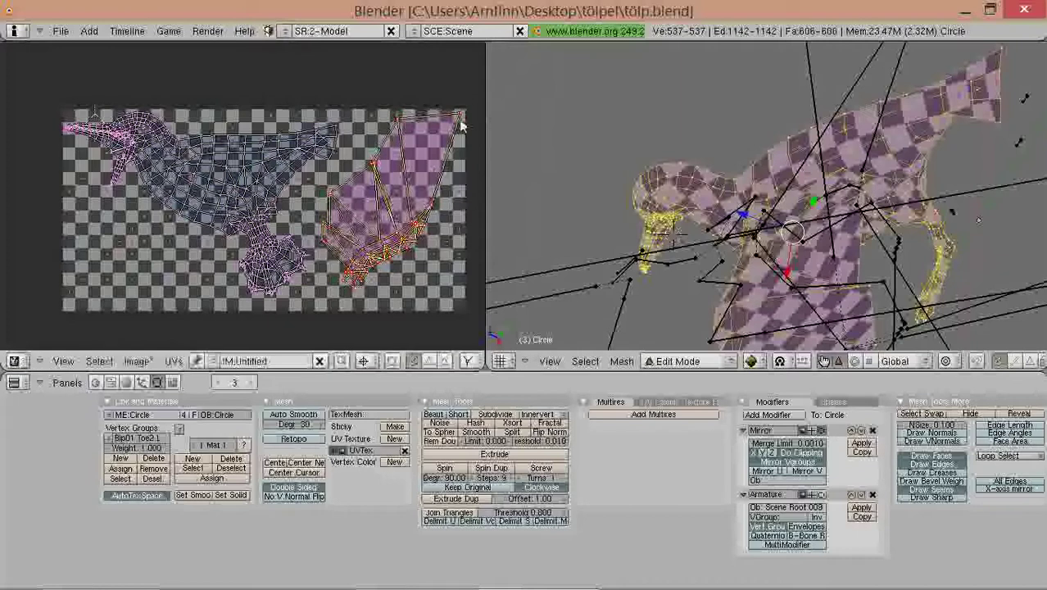
pyautogui.press('r')
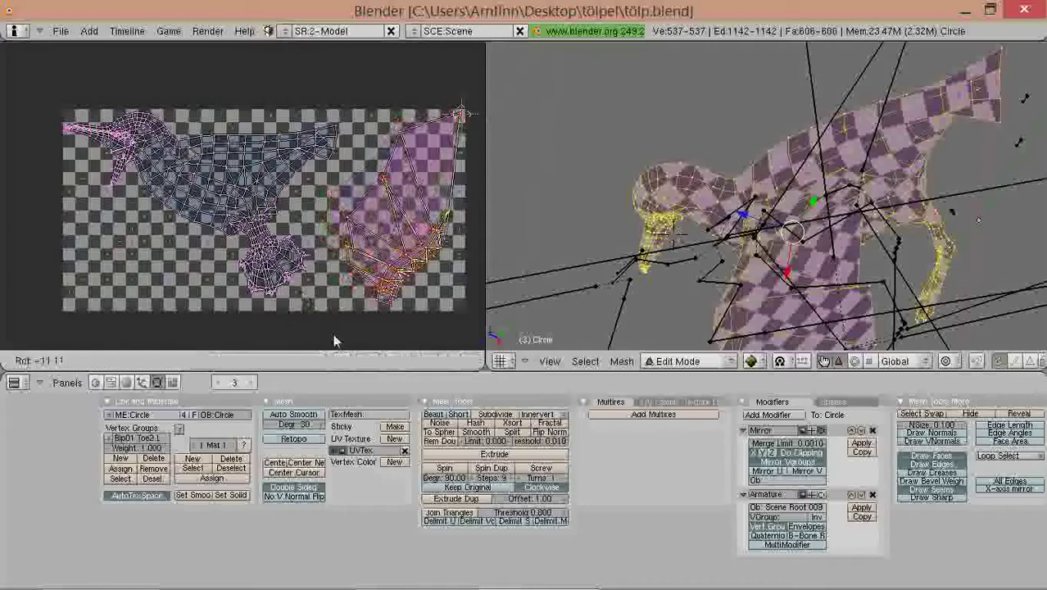
pyautogui.click(342, 335)
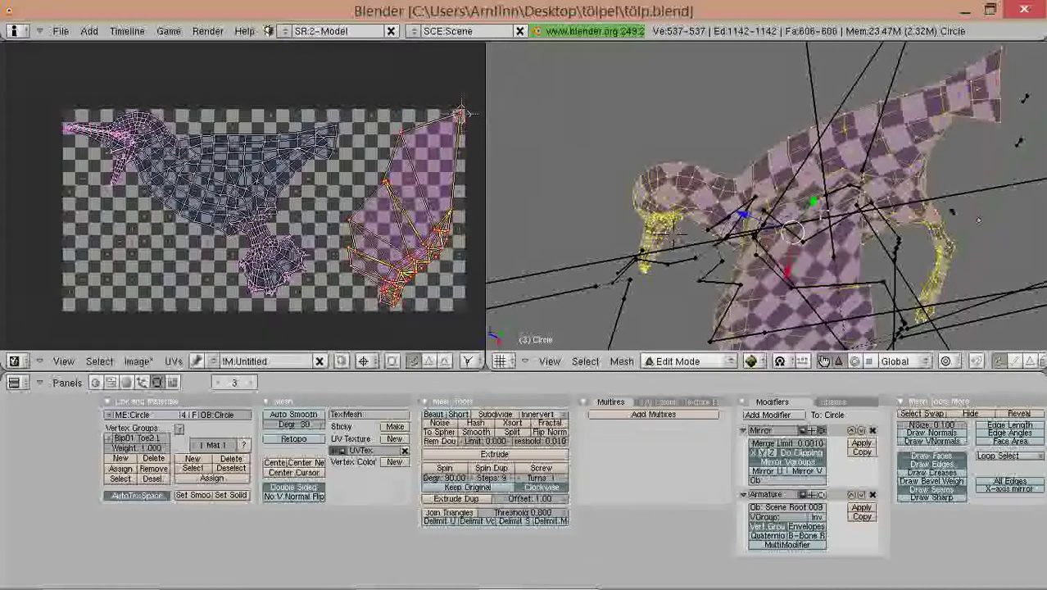
# Step: Leave Edit Mode to check the checker pattern on the bird from the side, and return to Edit Mode
pyautogui.press('Tab')
pyautogui.moveTo(786, 215); pyautogui.dragTo(773, 88, button='middle')
pyautogui.scroll(-3, 849, 248)
pyautogui.scroll(-3, 792, 185)
pyautogui.press('Tab')
# Step: Examine the body's UV island up close at the legs, head, beak and tail for overlapping or distorted faces
pyautogui.scroll(2, 756, 129)
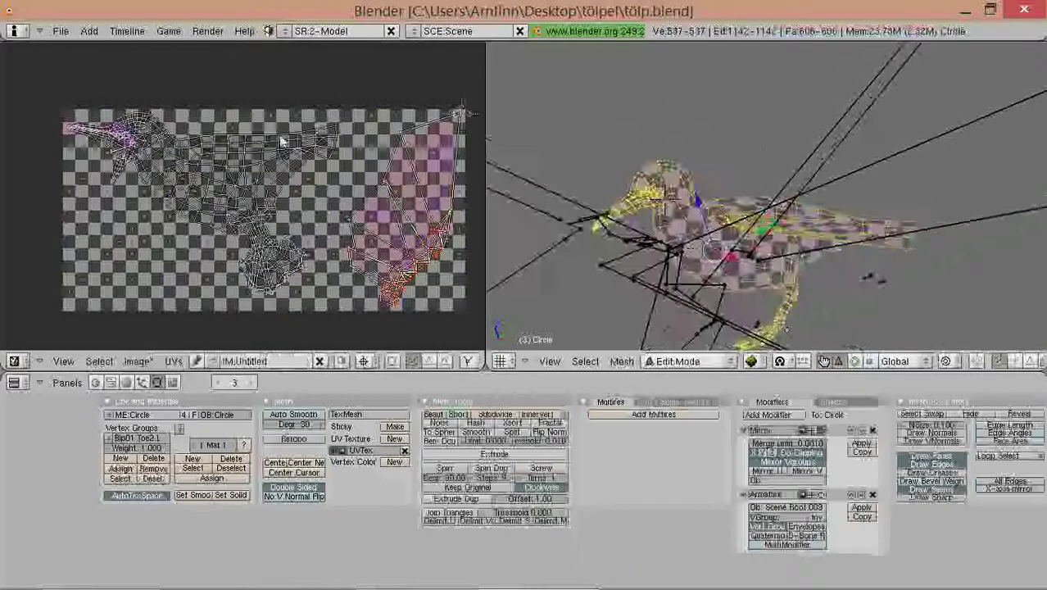
pyautogui.scroll(1, 279, 155)
pyautogui.moveTo(349, 177); pyautogui.dragTo(178, 161, button='middle')
pyautogui.scroll(1, 332, 187)
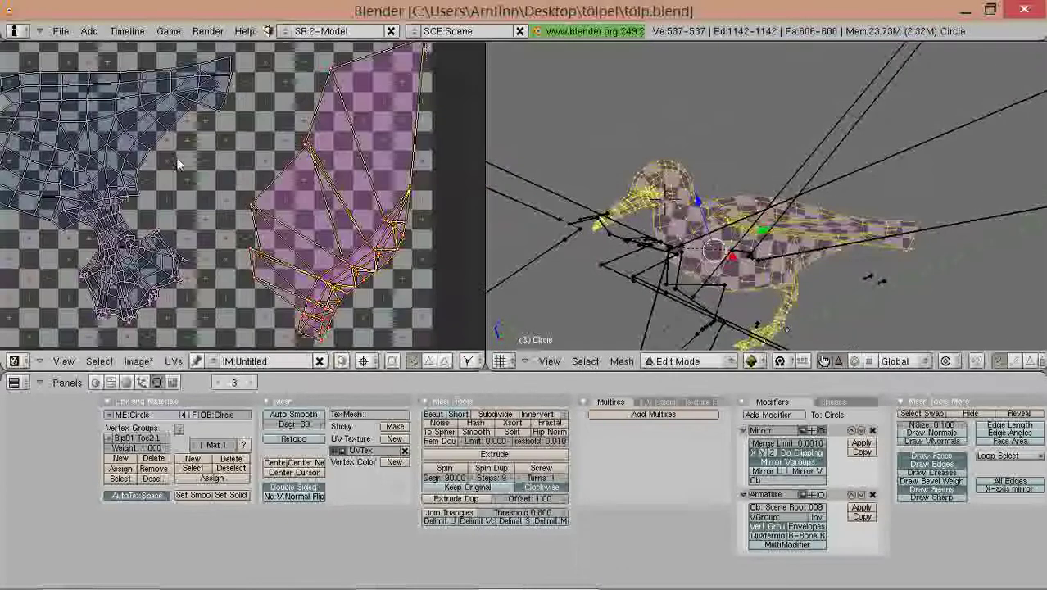
pyautogui.scroll(1, 248, 150)
pyautogui.scroll(1, 220, 185)
pyautogui.scroll(1, 179, 233)
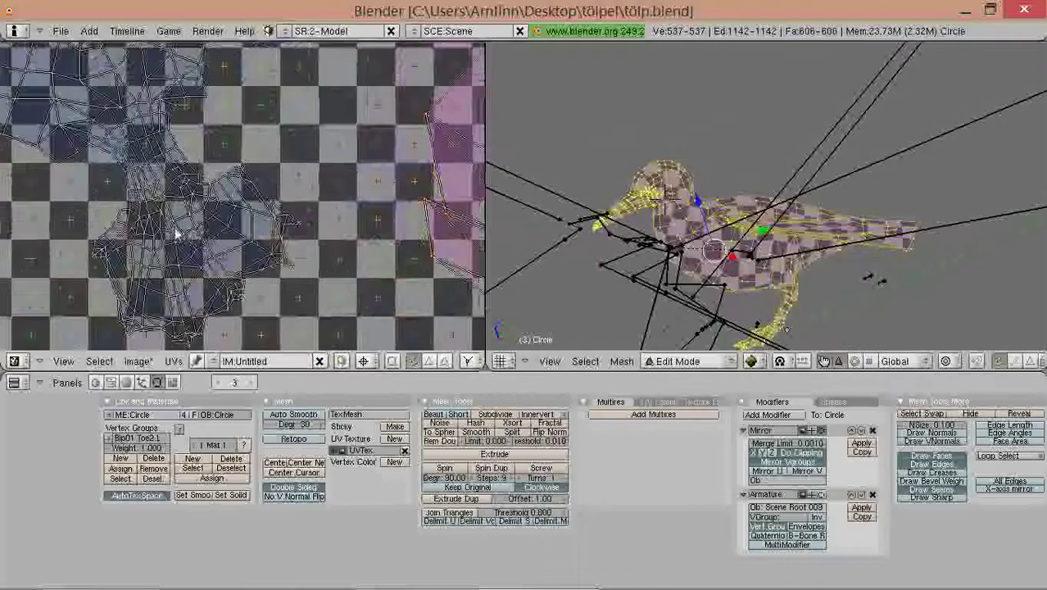
pyautogui.scroll(-4, 146, 187)
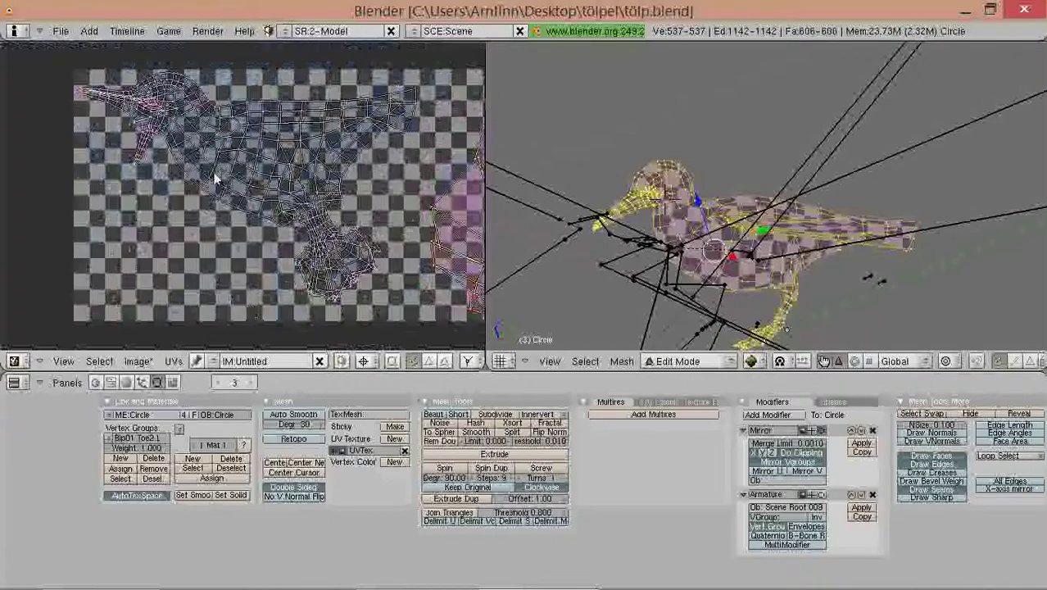
pyautogui.scroll(3, 209, 189)
pyautogui.moveTo(201, 175); pyautogui.dragTo(255, 220, button='middle')
pyautogui.scroll(3, 233, 209)
pyautogui.scroll(-1, 161, 172)
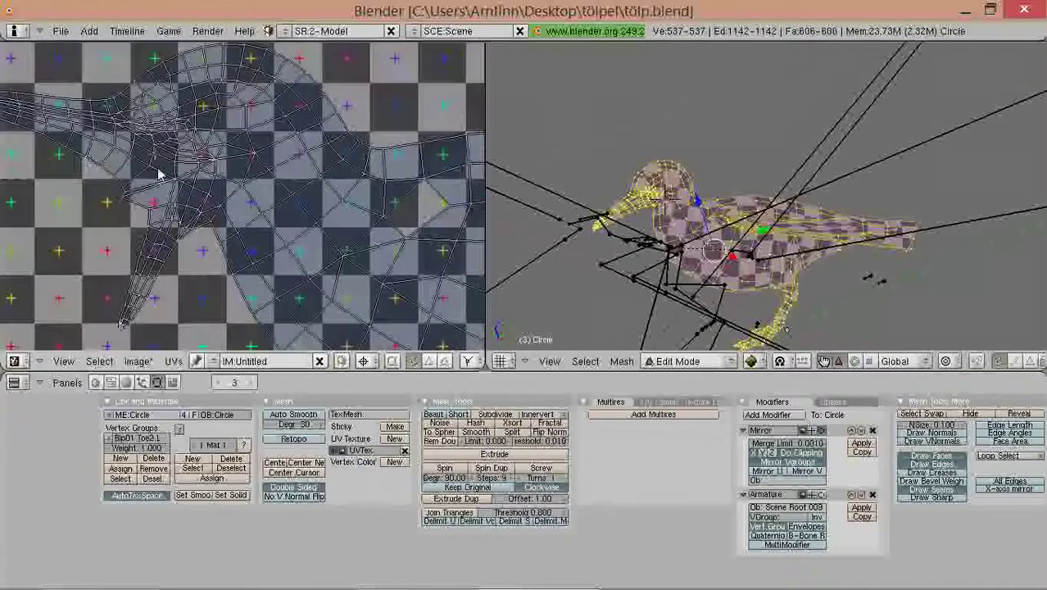
pyautogui.moveTo(196, 142); pyautogui.dragTo(238, 161, button='middle')
pyautogui.scroll(-2, 237, 160)
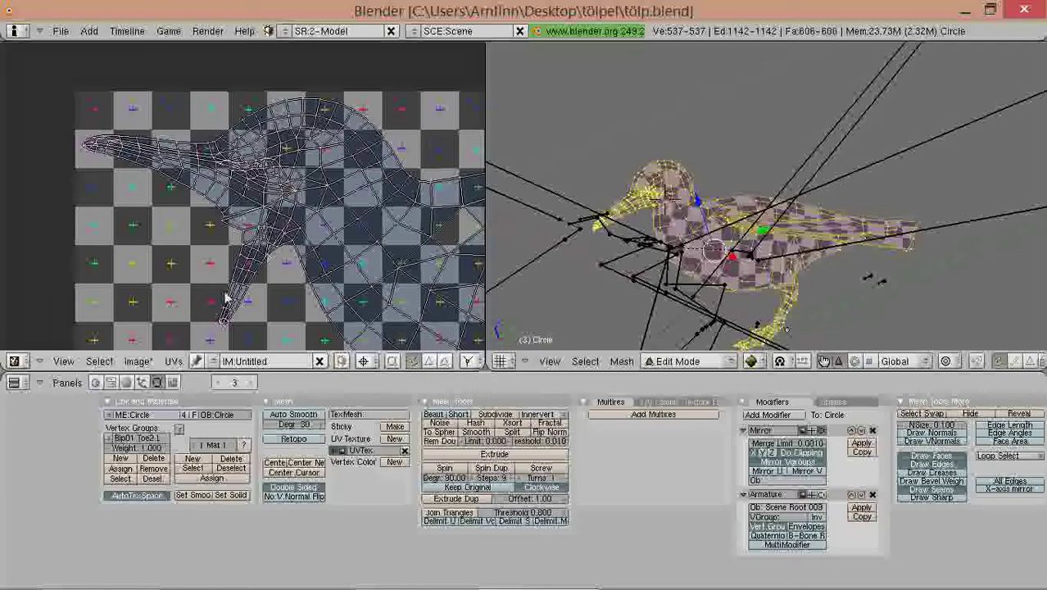
pyautogui.moveTo(389, 232); pyautogui.dragTo(140, 234, button='middle')
pyautogui.scroll(-2, 338, 236)
pyautogui.moveTo(336, 245); pyautogui.dragTo(286, 220, button='middle')
pyautogui.scroll(2, 235, 245)
pyautogui.scroll(2, 337, 199)
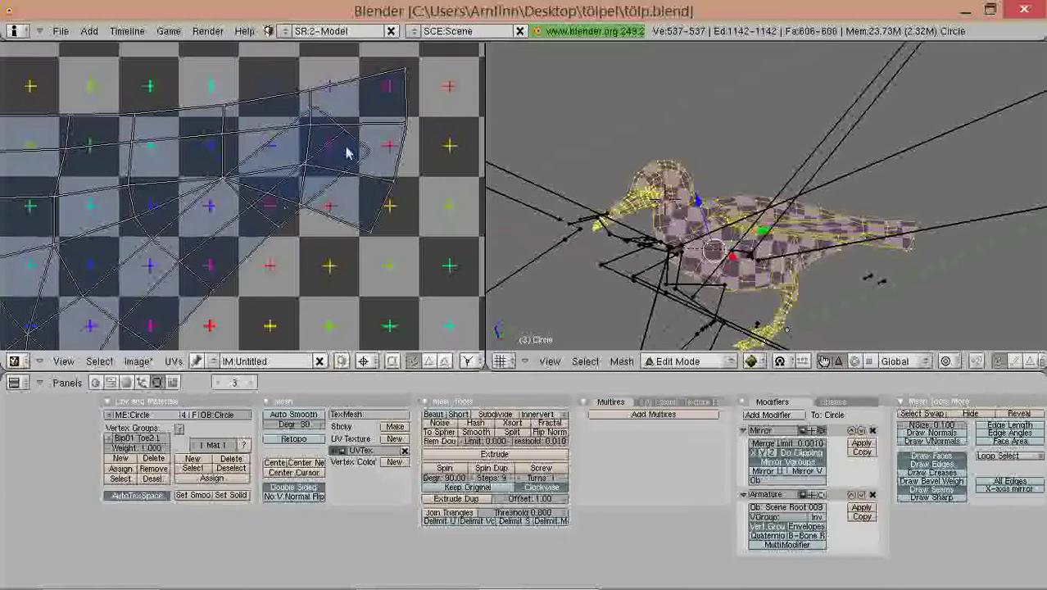
pyautogui.scroll(-2, 294, 145)
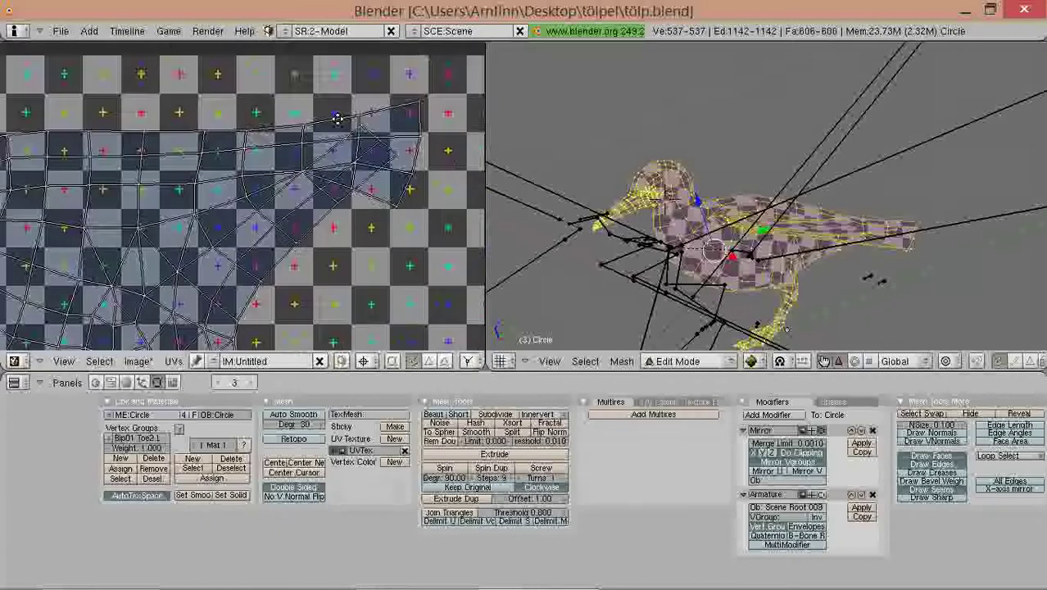
pyautogui.moveTo(337, 119); pyautogui.dragTo(346, 121, button='middle')
pyautogui.moveTo(268, 133); pyautogui.dragTo(349, 172, button='middle')
pyautogui.scroll(-1, 225, 159)
pyautogui.moveTo(214, 159); pyautogui.dragTo(410, 200, button='middle')
pyautogui.scroll(-4, 402, 223)
pyautogui.moveTo(371, 249); pyautogui.dragTo(284, 197, button='middle')
pyautogui.press('a')
pyautogui.press('a')
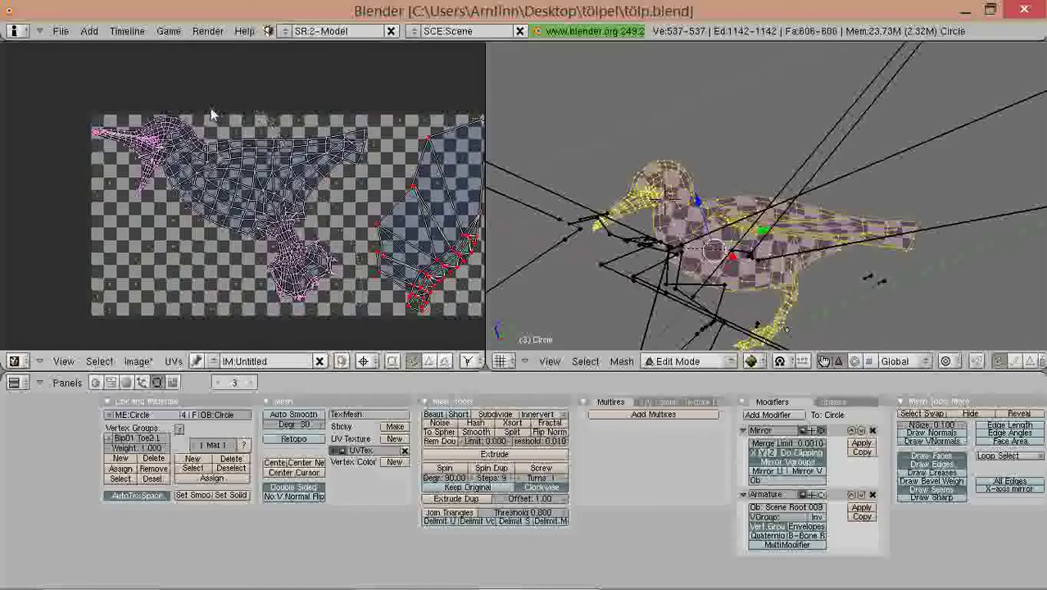
pyautogui.moveTo(212, 115)
pyautogui.keyDown('ctrl'); pyautogui.mouseDown()
pyautogui.moveTo(151, 111)
pyautogui.moveTo(140, 122)
pyautogui.mouseUp(); pyautogui.keyUp('ctrl')
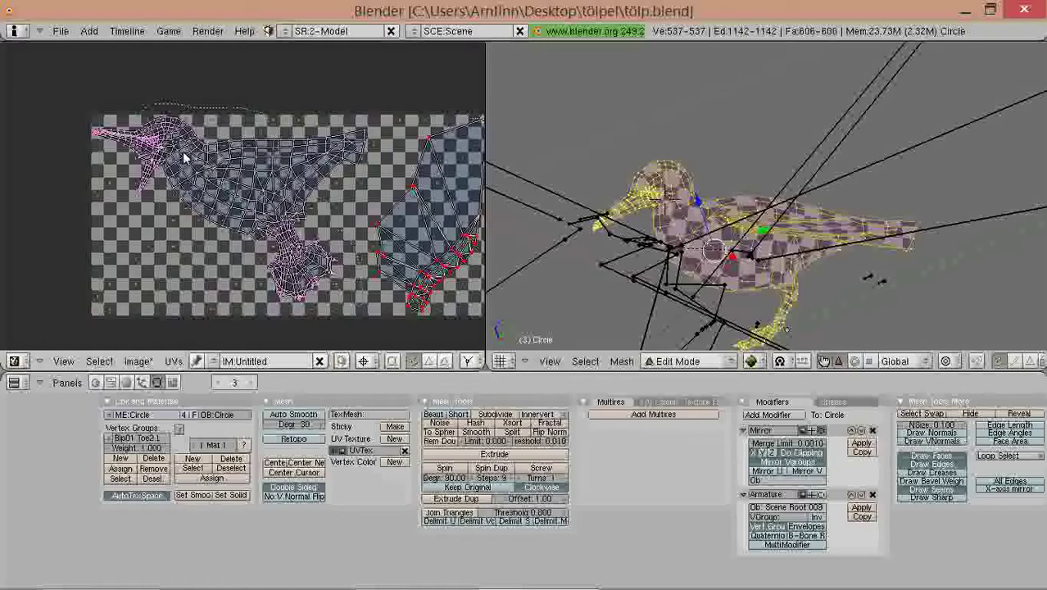
pyautogui.moveTo(177, 161)
pyautogui.keyDown('ctrl'); pyautogui.mouseDown()
pyautogui.moveTo(161, 179)
pyautogui.moveTo(210, 378)
pyautogui.moveTo(229, 378)
pyautogui.mouseUp(); pyautogui.keyUp('ctrl')
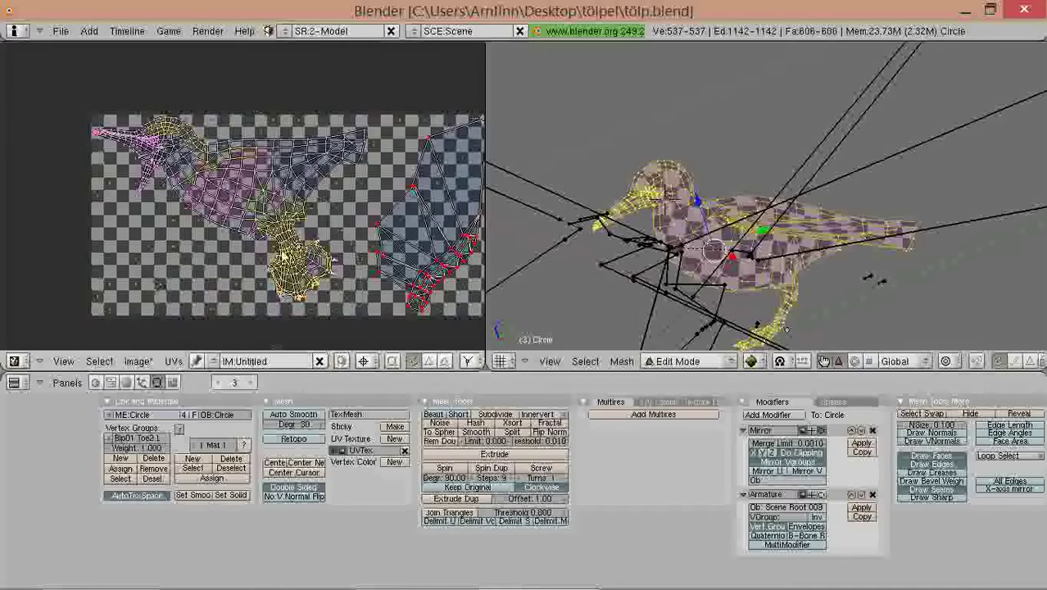
pyautogui.moveTo(247, 225); pyautogui.dragTo(255, 253, button='middle')
pyautogui.scroll(3, 278, 220)
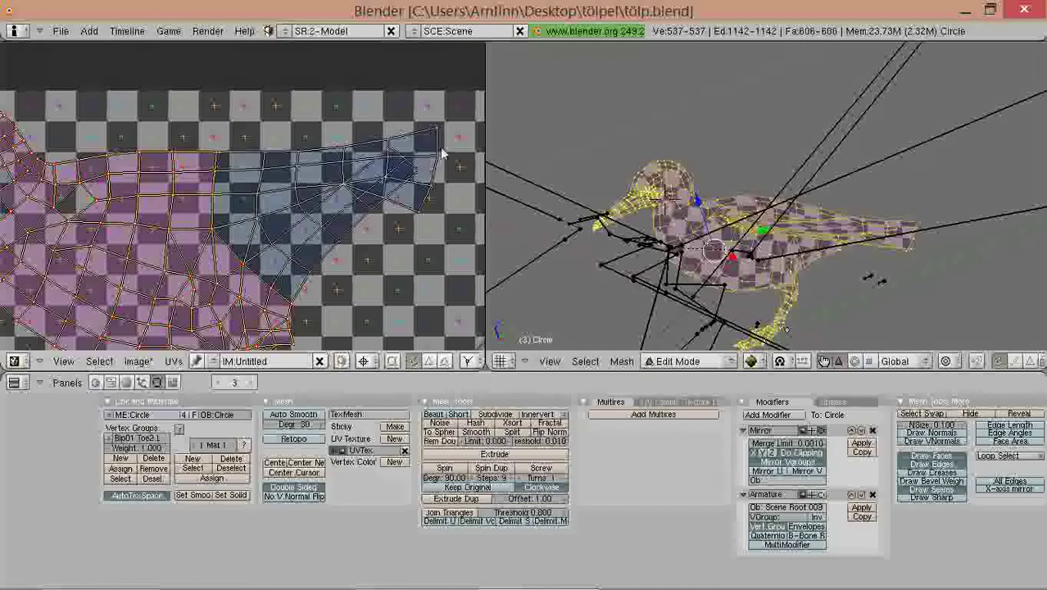
pyautogui.press('a')
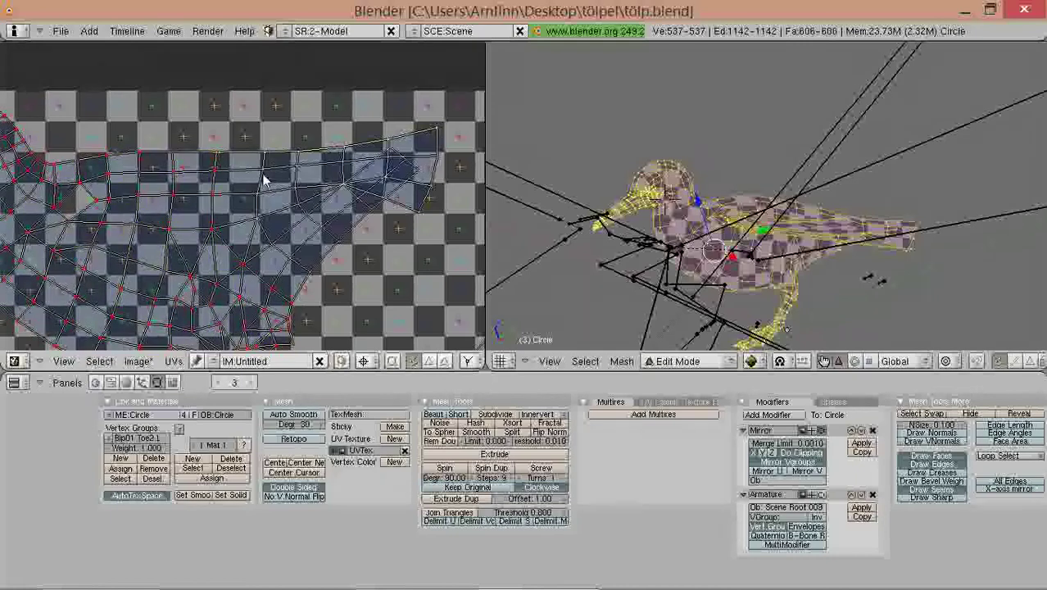
# Step: Select the UV vertices along the upper rows of the body island's tail and pin them, then clear the selection
pyautogui.keyDown('shift'); pyautogui.rightClick(301, 170); pyautogui.keyUp('shift')
pyautogui.keyDown('shift'); pyautogui.rightClick(336, 163); pyautogui.keyUp('shift')
pyautogui.keyDown('shift'); pyautogui.rightClick(345, 182); pyautogui.keyUp('shift')
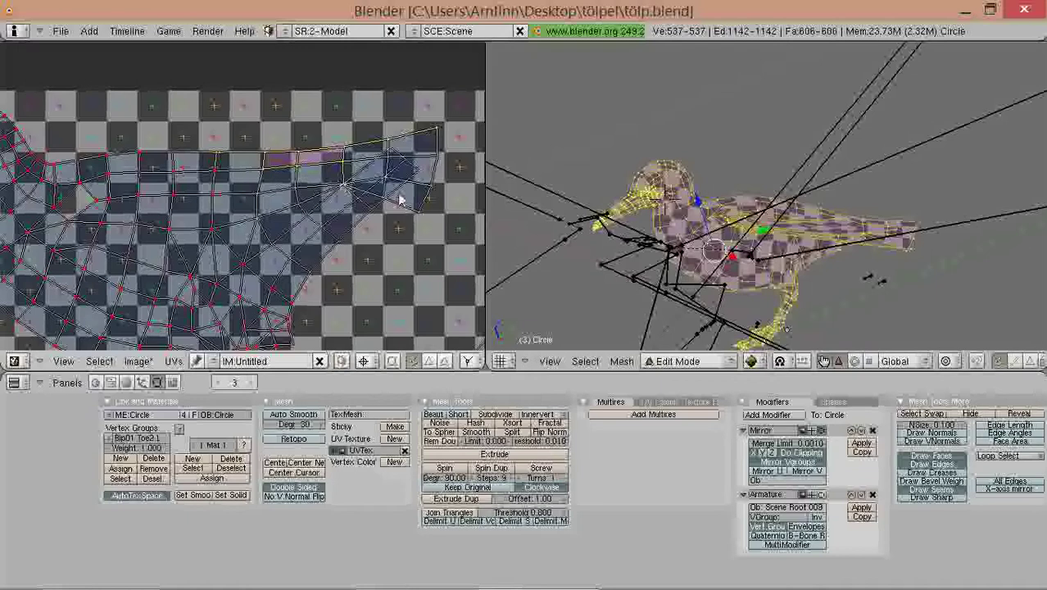
pyautogui.keyDown('shift'); pyautogui.rightClick(392, 169); pyautogui.keyUp('shift')
pyautogui.keyDown('shift'); pyautogui.rightClick(439, 157); pyautogui.keyUp('shift')
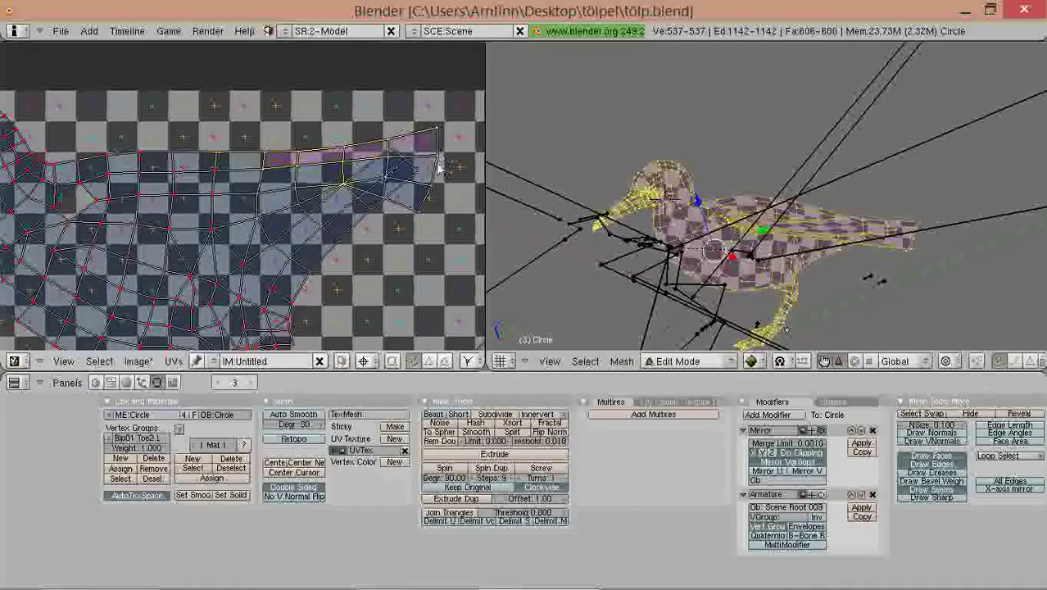
pyautogui.keyDown('shift'); pyautogui.moveTo(655, 225); pyautogui.dragTo(531, 188, button='middle'); pyautogui.keyUp('shift')
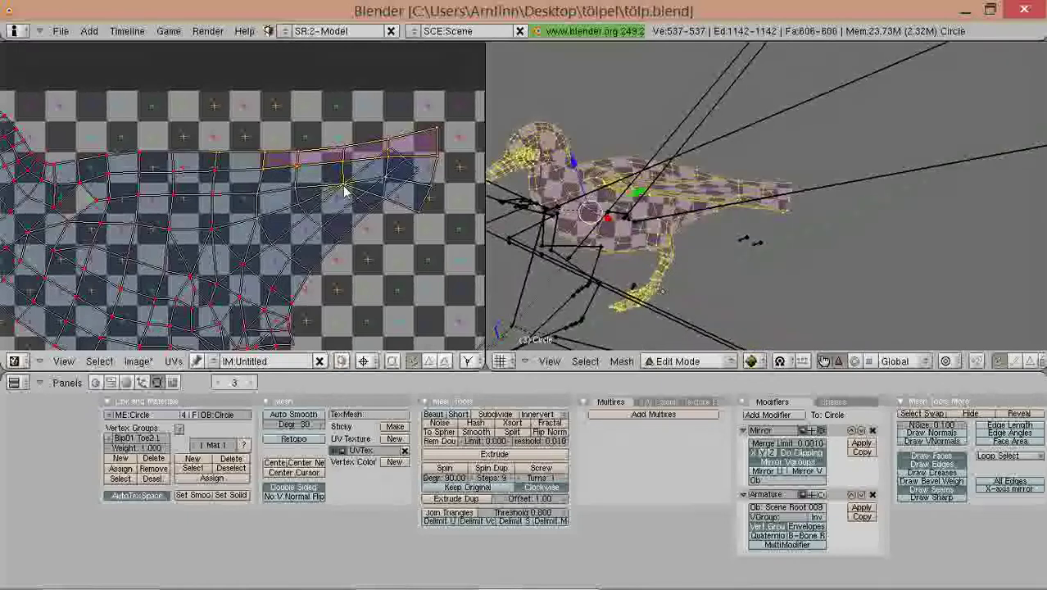
pyautogui.moveTo(418, 183); pyautogui.dragTo(385, 177, button='middle')
pyautogui.press('a')
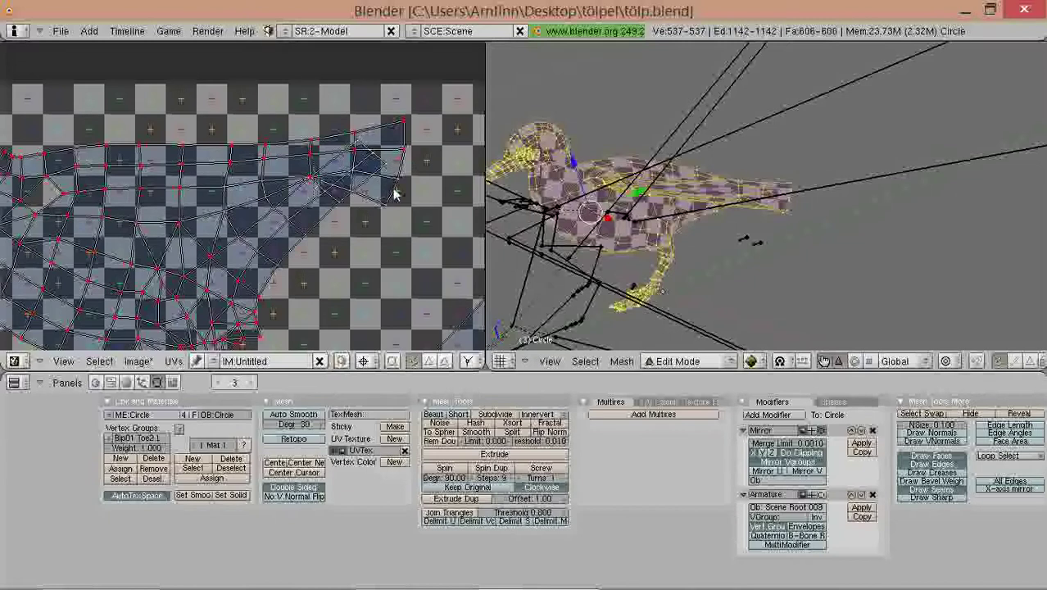
# Step: Rotate the folded tip vertices of the tail's underside and move them outward from the body in the UV layout
pyautogui.press('r')
pyautogui.click(367, 254)
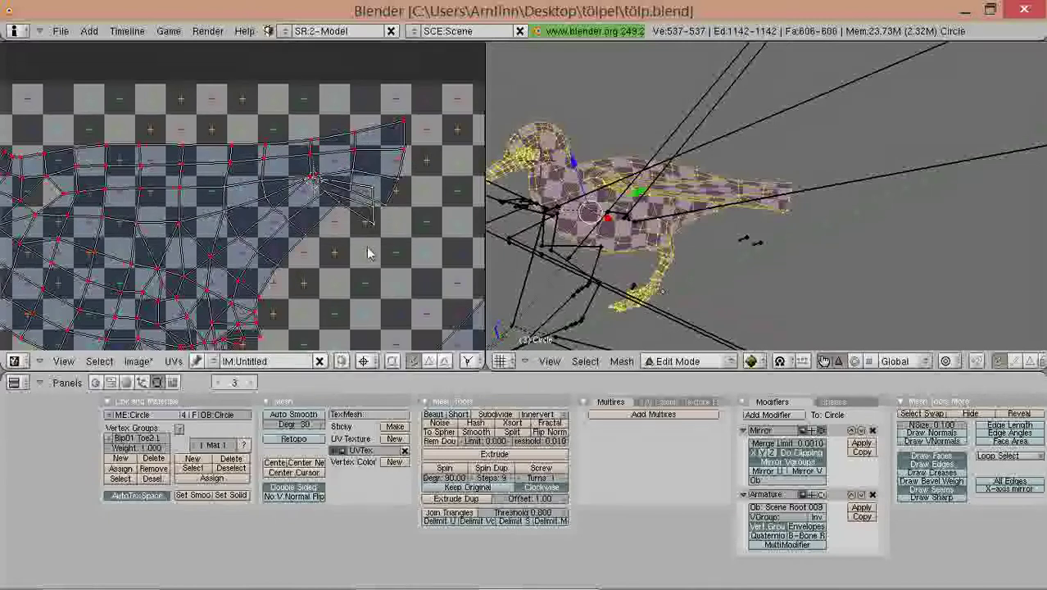
pyautogui.press('g')
pyautogui.click(415, 235)
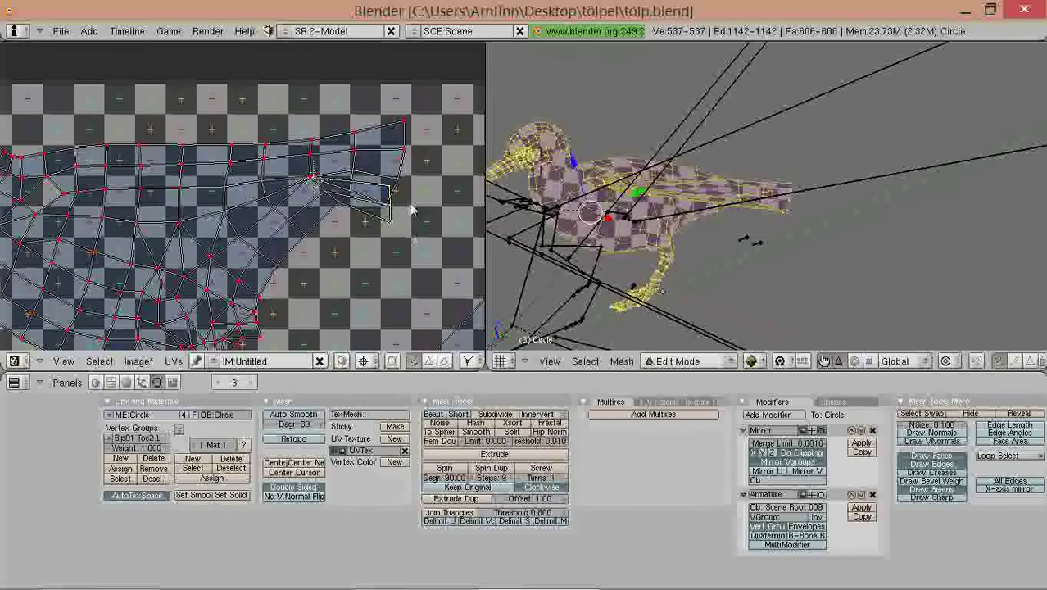
# Step: Pin the tip vertices of the tail's underside and place the lower corner of the tail's upper part beside them
pyautogui.scroll(2, 411, 209)
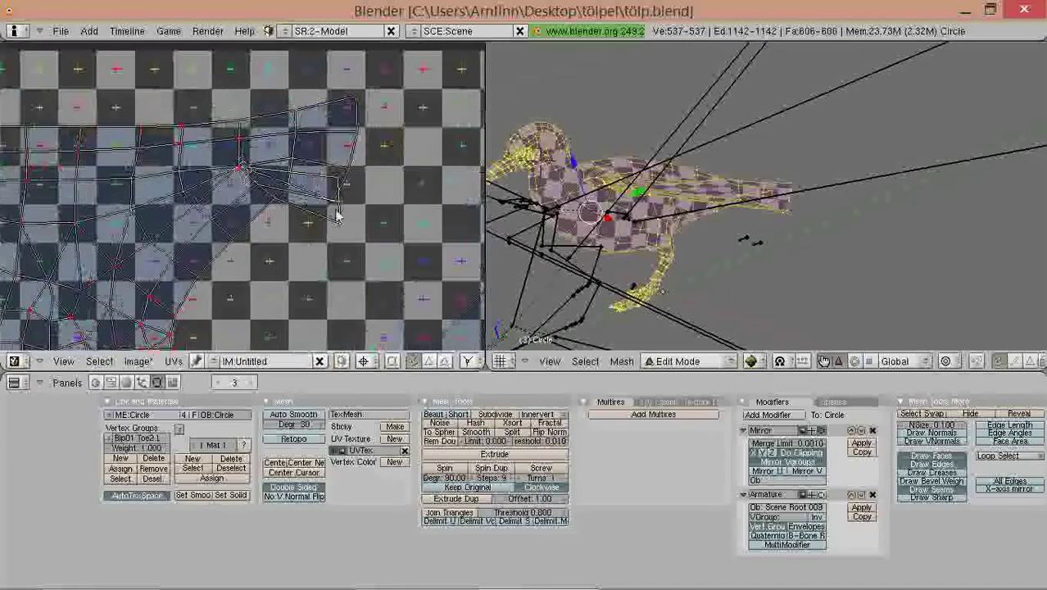
pyautogui.rightClick(337, 217)
pyautogui.keyDown('shift'); pyautogui.rightClick(340, 204); pyautogui.keyUp('shift')
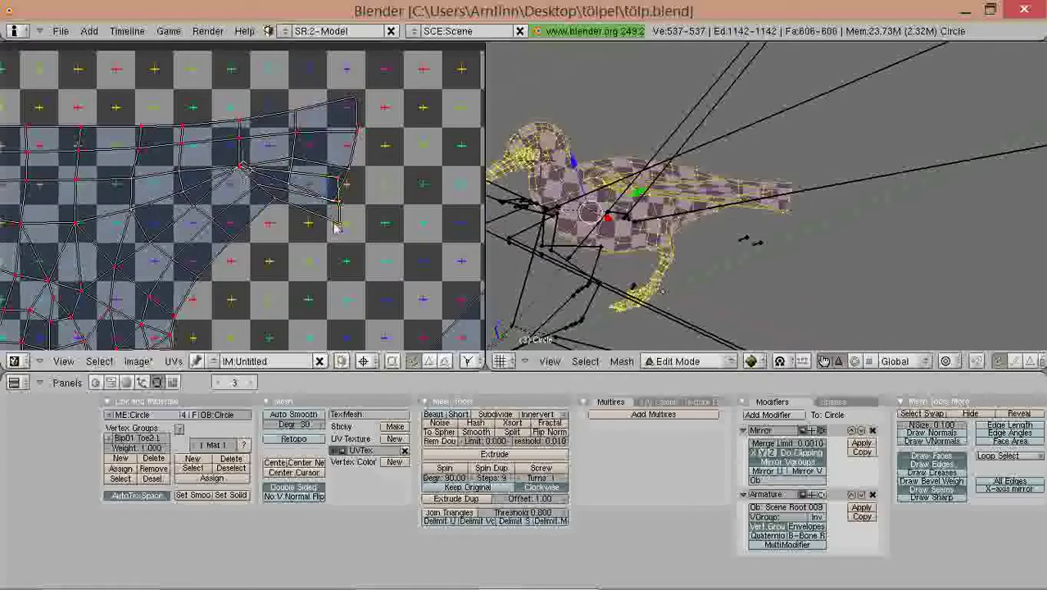
pyautogui.press('g')
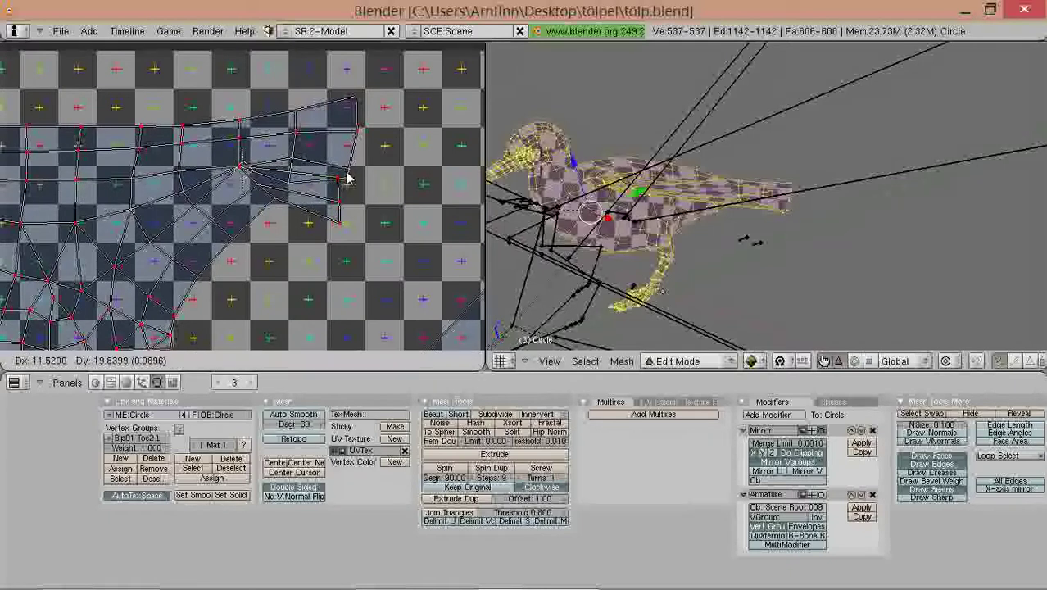
pyautogui.click(346, 178)
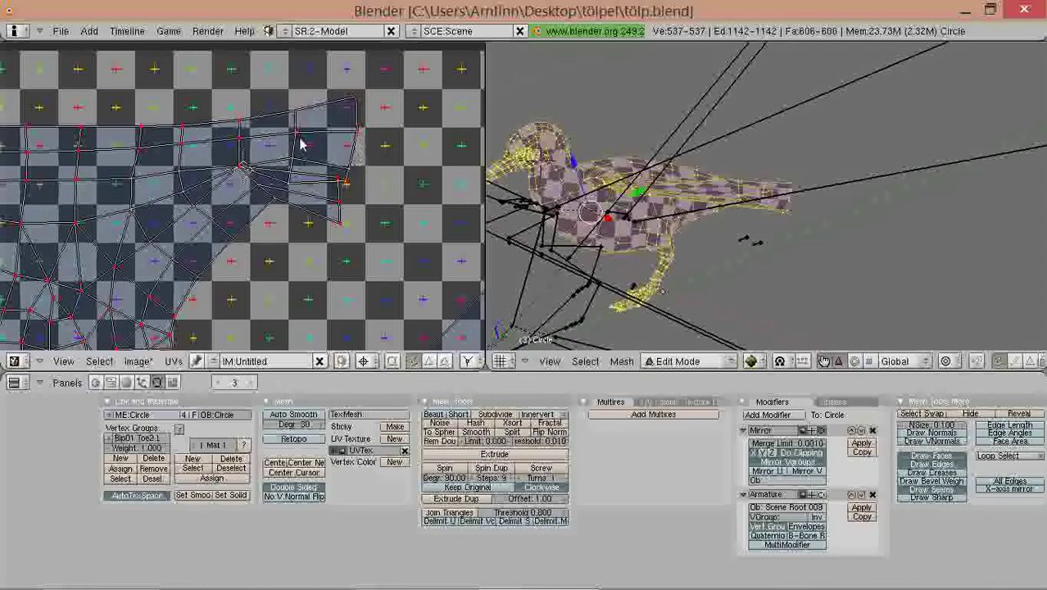
# Step: Unpin the tail's inner row and the crowded vertices at the tail's root, unwrapping the mesh again to relax them
pyautogui.keyDown('alt'); pyautogui.rightClick(251, 138); pyautogui.keyUp('alt')
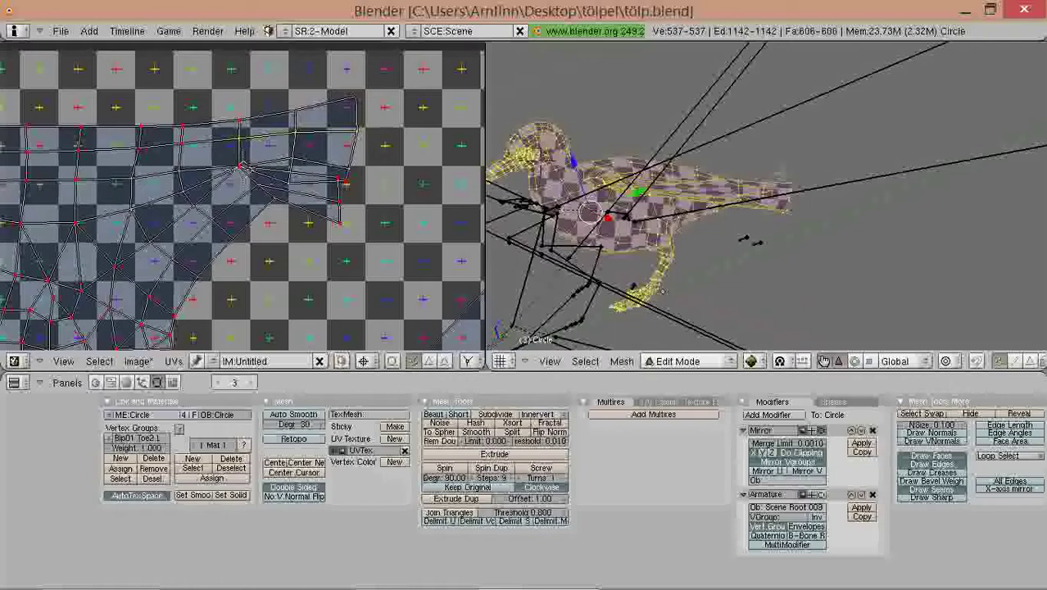
pyautogui.press('u')
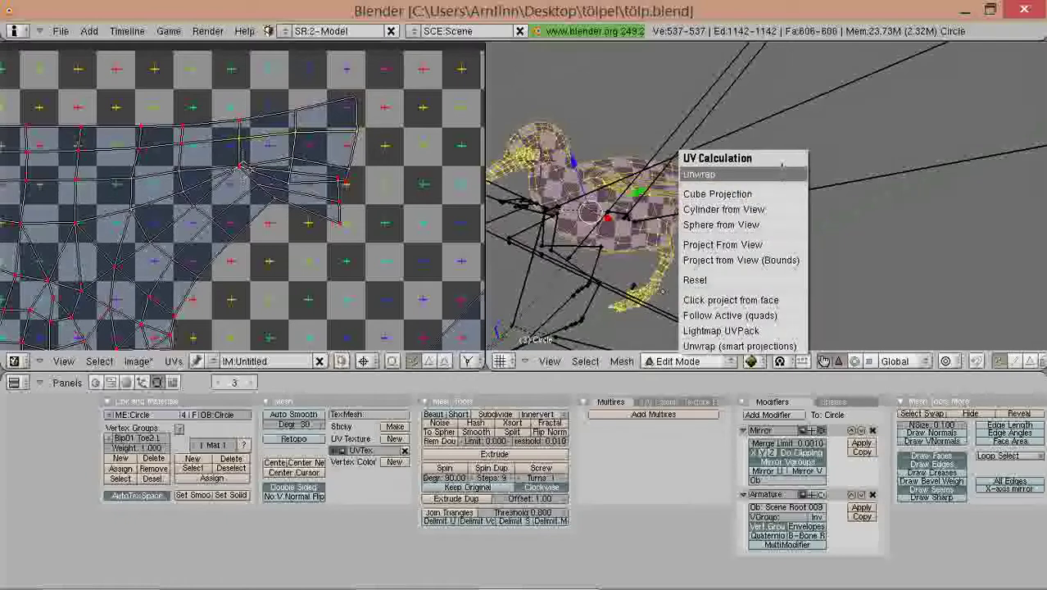
pyautogui.click(781, 172)
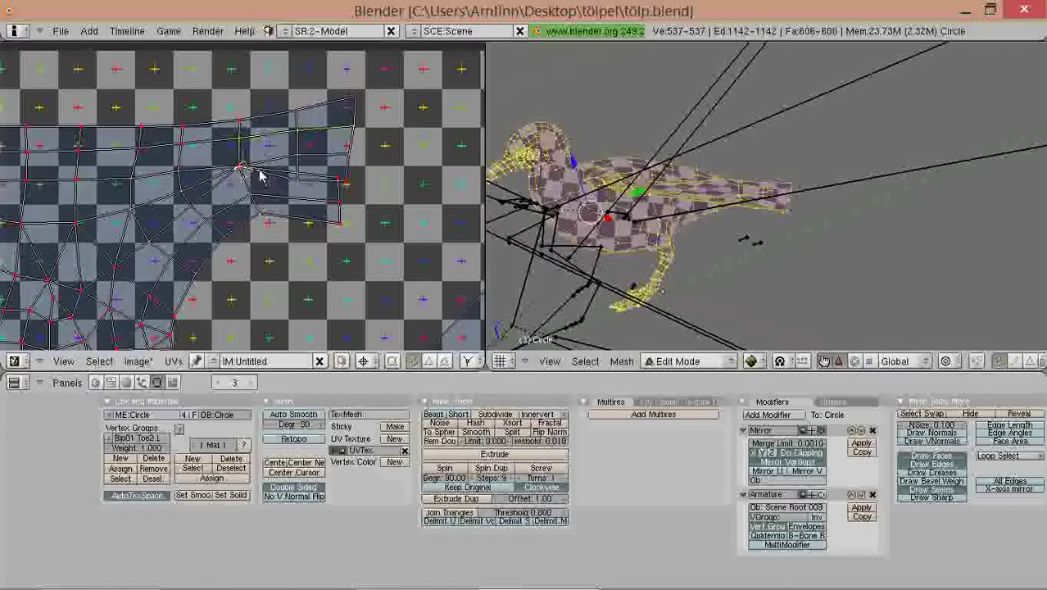
pyautogui.rightClick(260, 176)
pyautogui.click(253, 153)
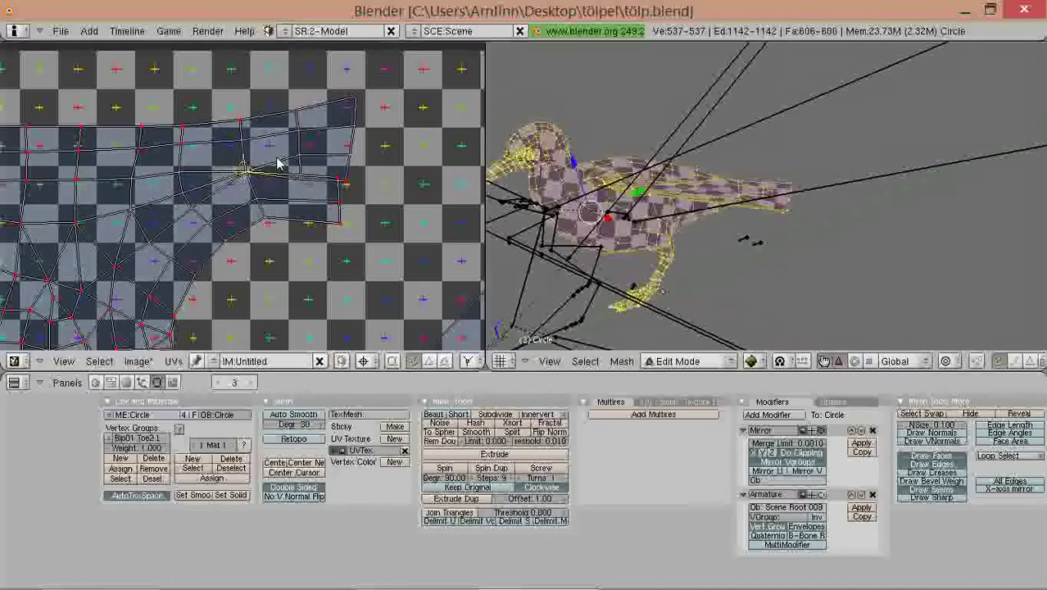
# Step: Move the tip edge of the tail's underside slightly inward and down, away from the upper part's corner
pyautogui.rightClick(339, 182)
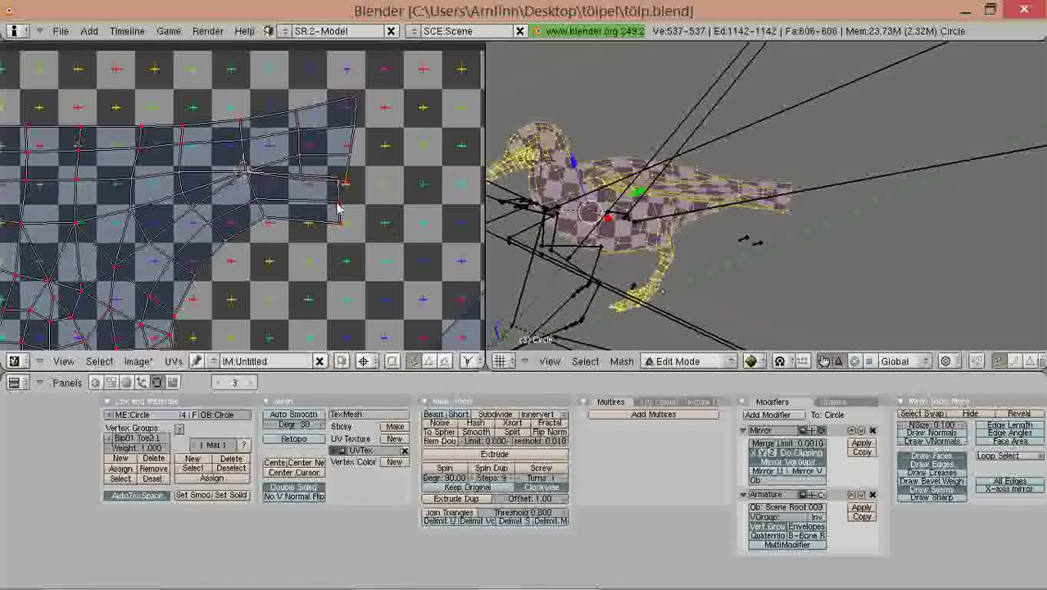
pyautogui.scroll(5, 761, 168)
pyautogui.moveTo(770, 147); pyautogui.dragTo(757, 196, button='middle')
pyautogui.press('g')
pyautogui.click(312, 284)
pyautogui.moveTo(622, 246); pyautogui.dragTo(671, 246, button='middle')
# Step: Try moving the lower corner of the tail's upper part outward and unwrapping the mesh around it
pyautogui.press('g')
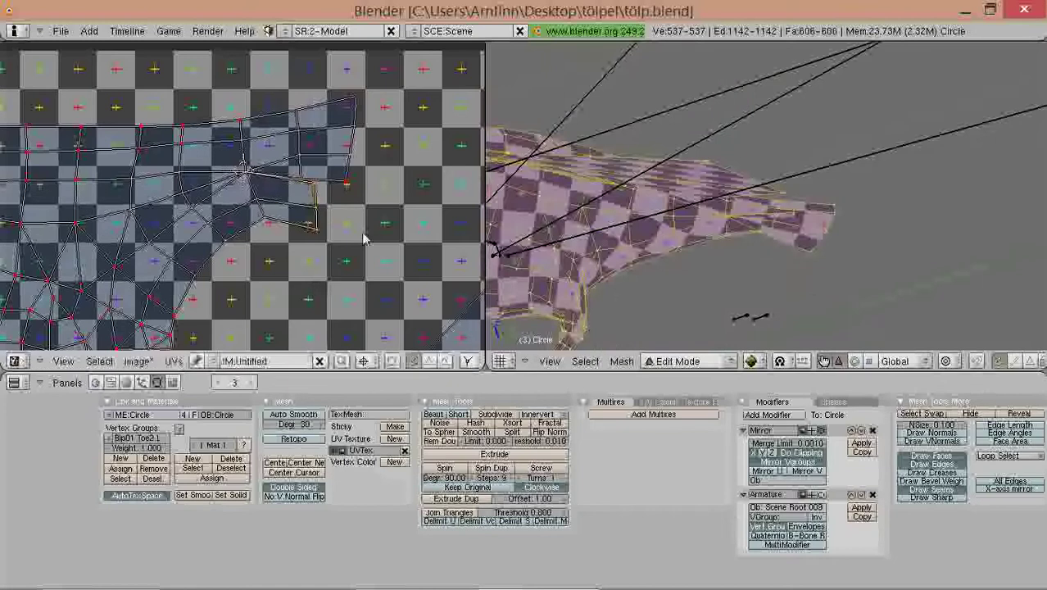
pyautogui.click(399, 196)
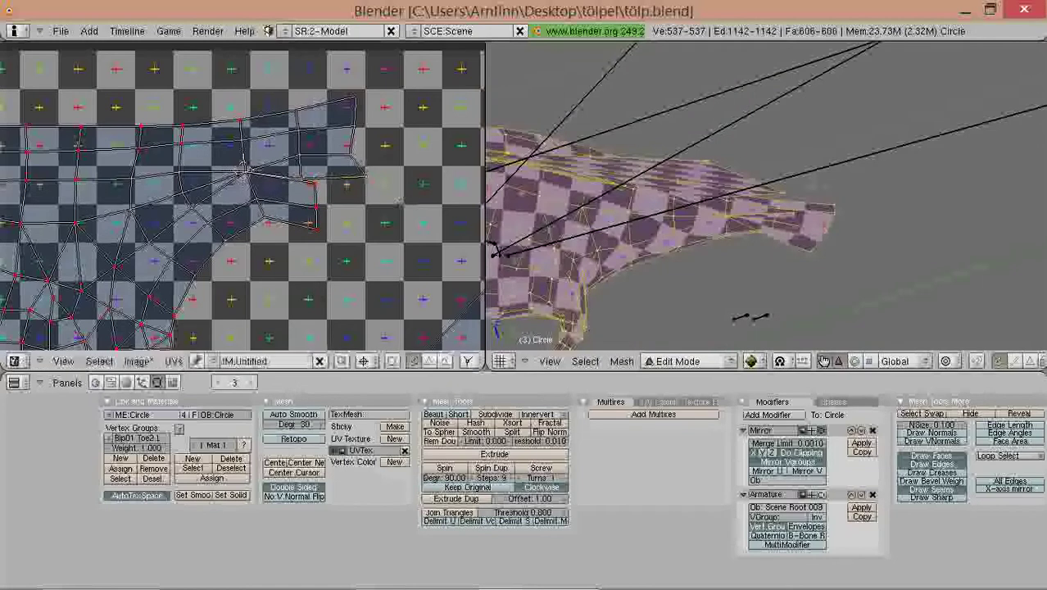
pyautogui.press('u')
pyautogui.click(815, 186)
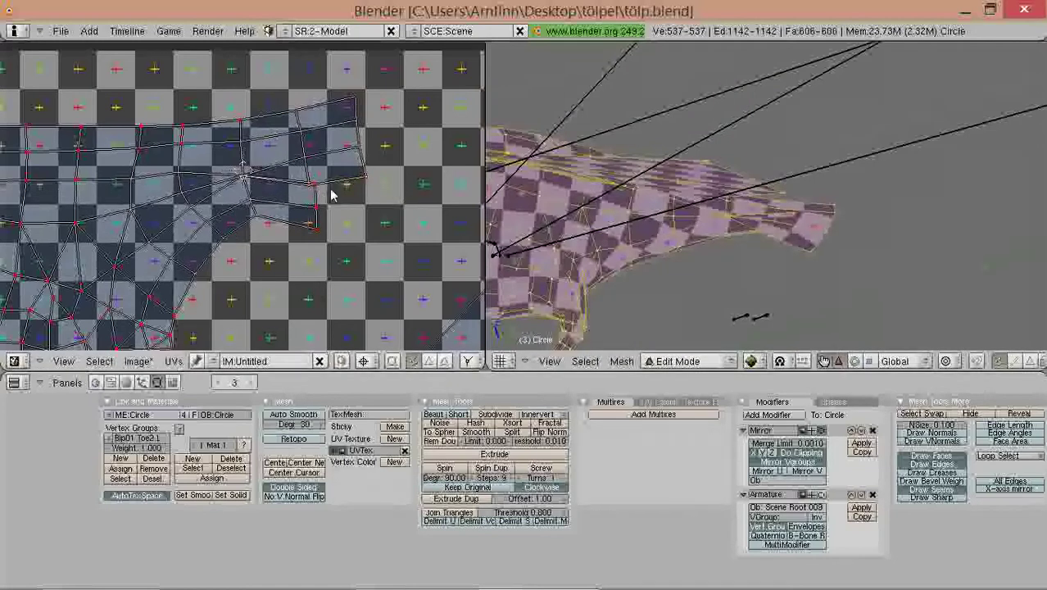
# Step: Move the lower corner of the tail's upper part back inward and unwrap the mesh again
pyautogui.press('g')
pyautogui.click(366, 197)
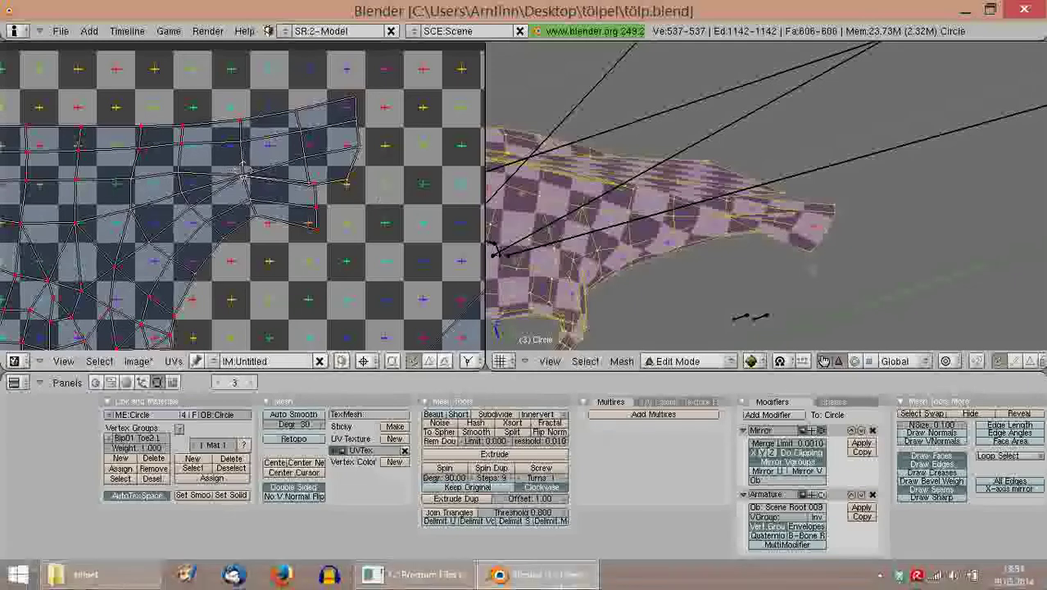
pyautogui.press('u')
pyautogui.click(816, 269)
# Step: Unpin the vertices along the tail's top edge and unwrap the mesh again to even out the checker pattern
pyautogui.moveTo(816, 269); pyautogui.dragTo(622, 213, button='middle')
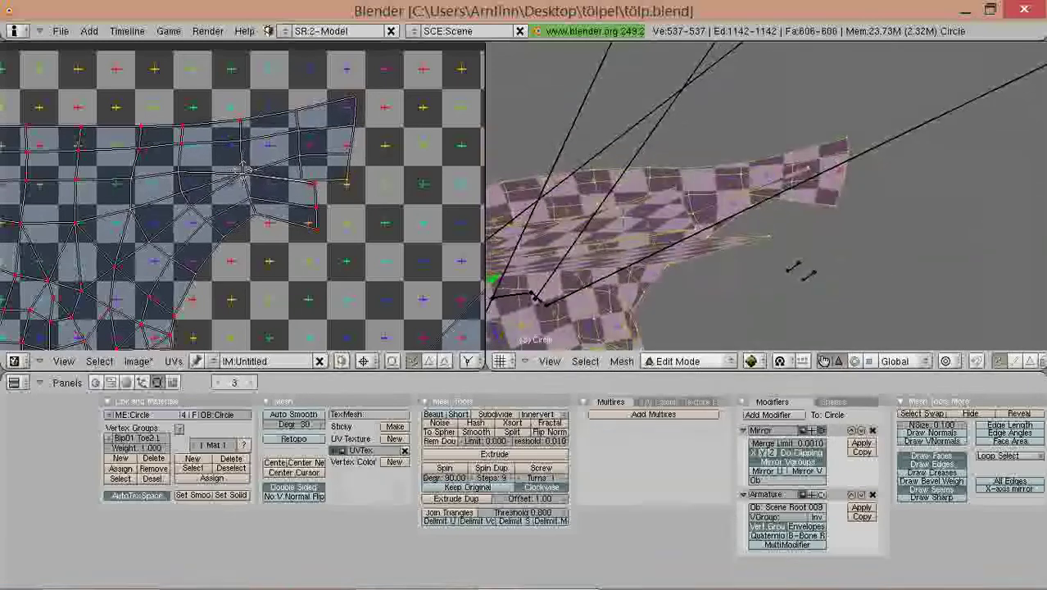
pyautogui.moveTo(696, 200); pyautogui.dragTo(626, 205, button='middle')
pyautogui.scroll(-3, 264, 208)
pyautogui.moveTo(270, 211); pyautogui.dragTo(298, 203, button='middle')
pyautogui.scroll(2, 298, 203)
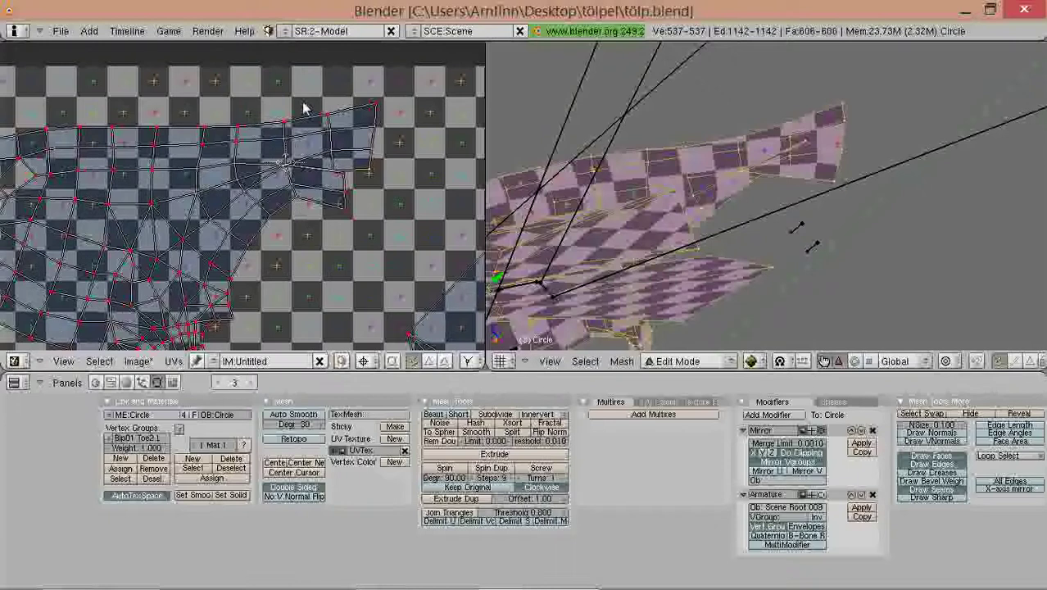
pyautogui.moveTo(602, 176); pyautogui.dragTo(622, 237, button='middle')
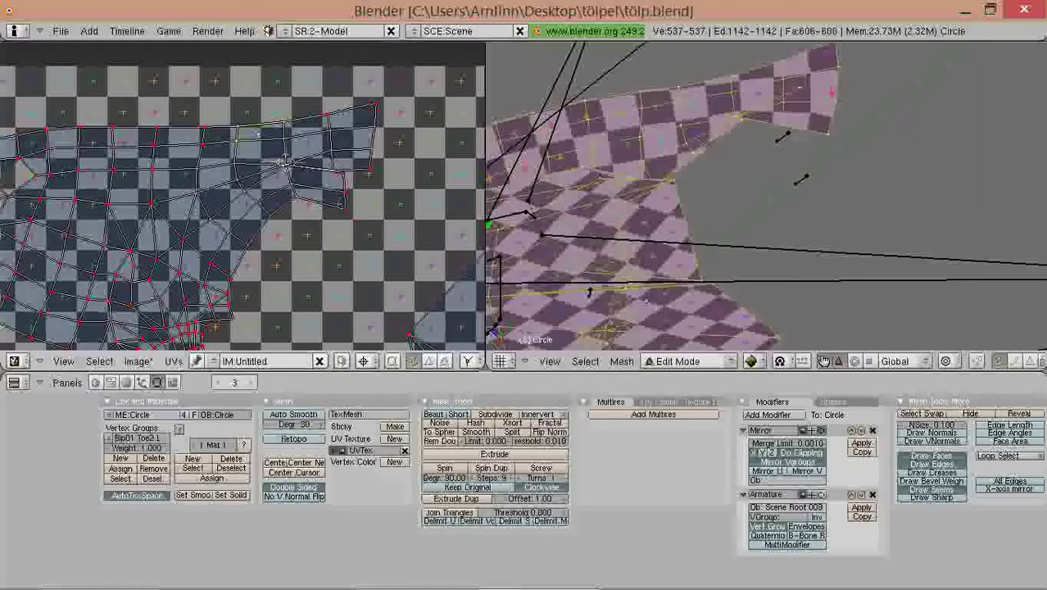
pyautogui.press('u')
pyautogui.click(794, 137)
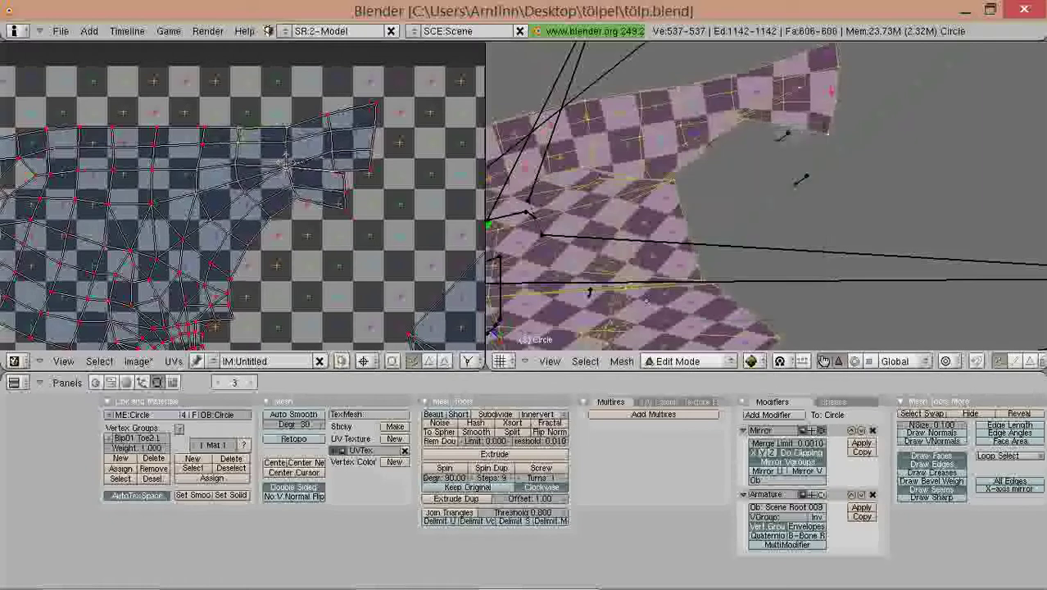
pyautogui.moveTo(806, 176); pyautogui.dragTo(815, 233, button='middle')
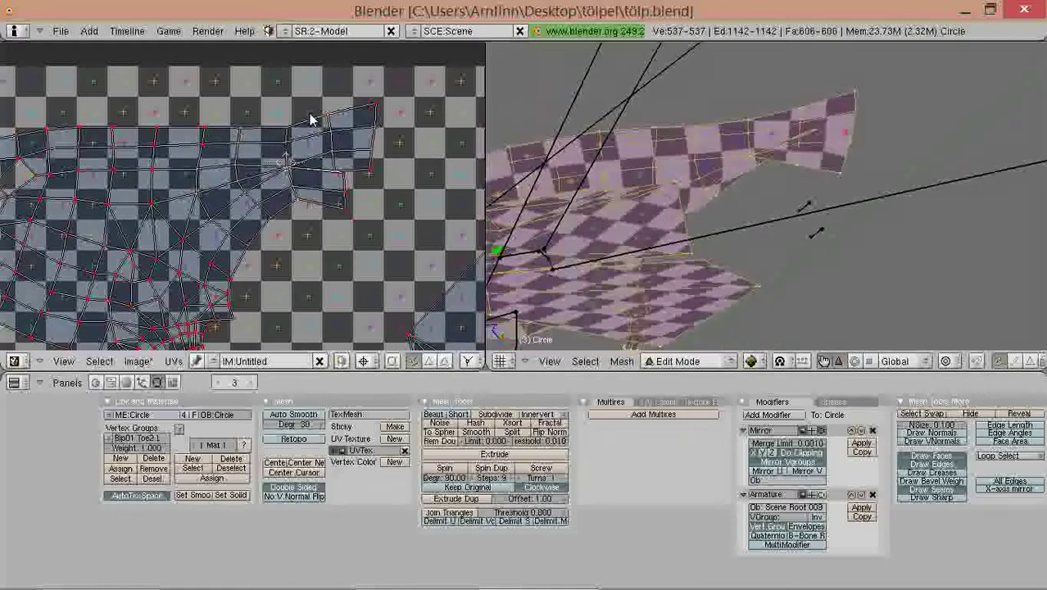
pyautogui.press('u')
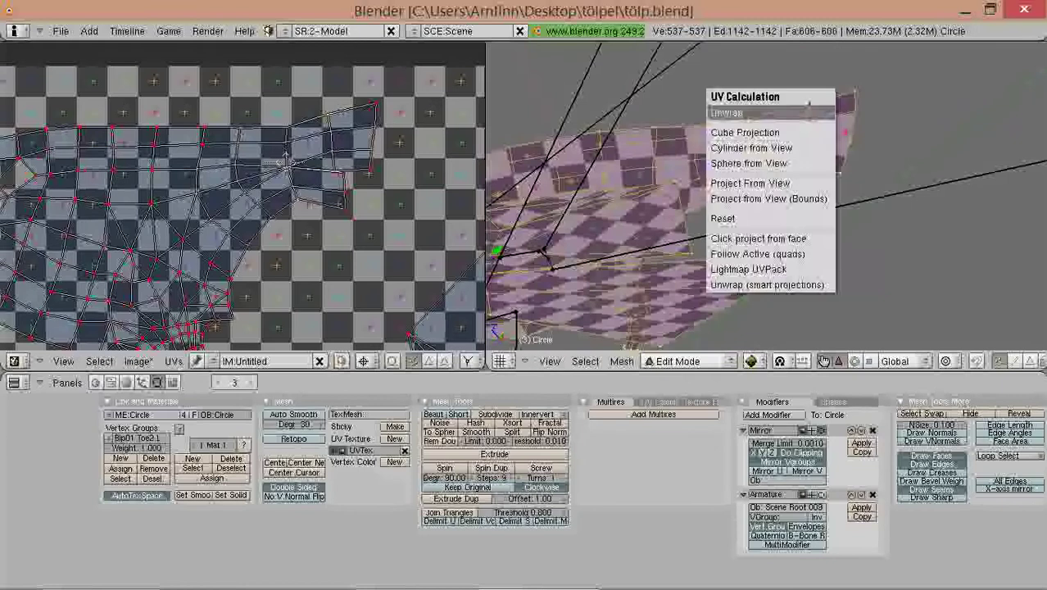
pyautogui.click(765, 112)
# Step: Inspect the checker pattern on the bird's tail from several angles, both in and out of Edit Mode
pyautogui.moveTo(815, 233); pyautogui.dragTo(799, 125, button='middle')
pyautogui.moveTo(844, 90); pyautogui.dragTo(759, 109, button='middle')
pyautogui.moveTo(692, 199); pyautogui.dragTo(676, 131, button='middle')
pyautogui.press('Tab')
pyautogui.press('Tab')
pyautogui.press('a')
pyautogui.press('a')
pyautogui.moveTo(834, 211); pyautogui.dragTo(806, 210, button='middle')
pyautogui.press('Tab')
pyautogui.press('Tab')
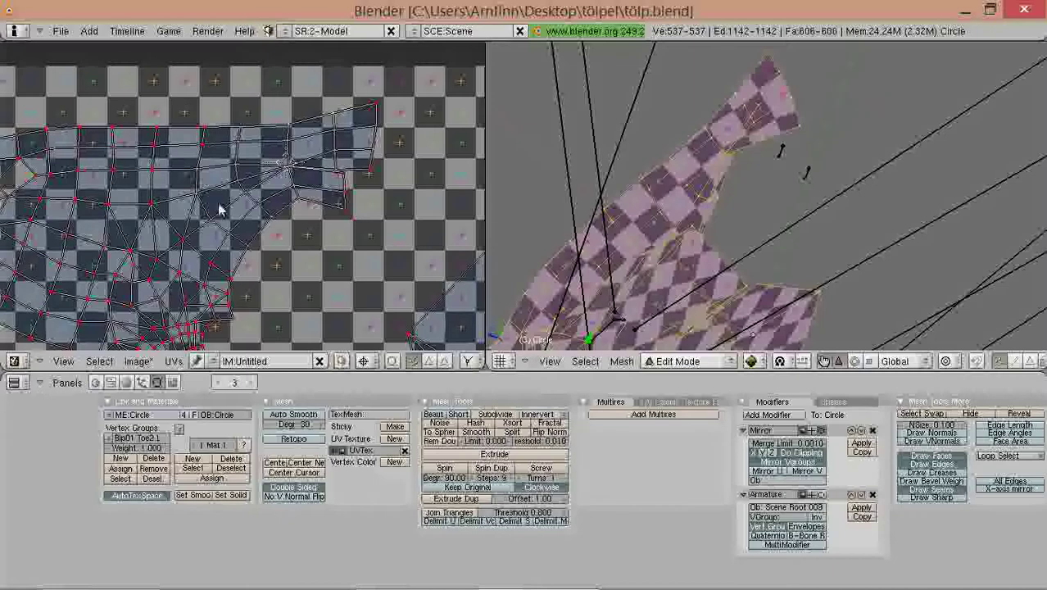
# Step: Show the bird from the side and select only the vertex at the corner of the mouth
pyautogui.moveTo(218, 205); pyautogui.dragTo(332, 198, button='middle')
pyautogui.scroll(4, 212, 173)
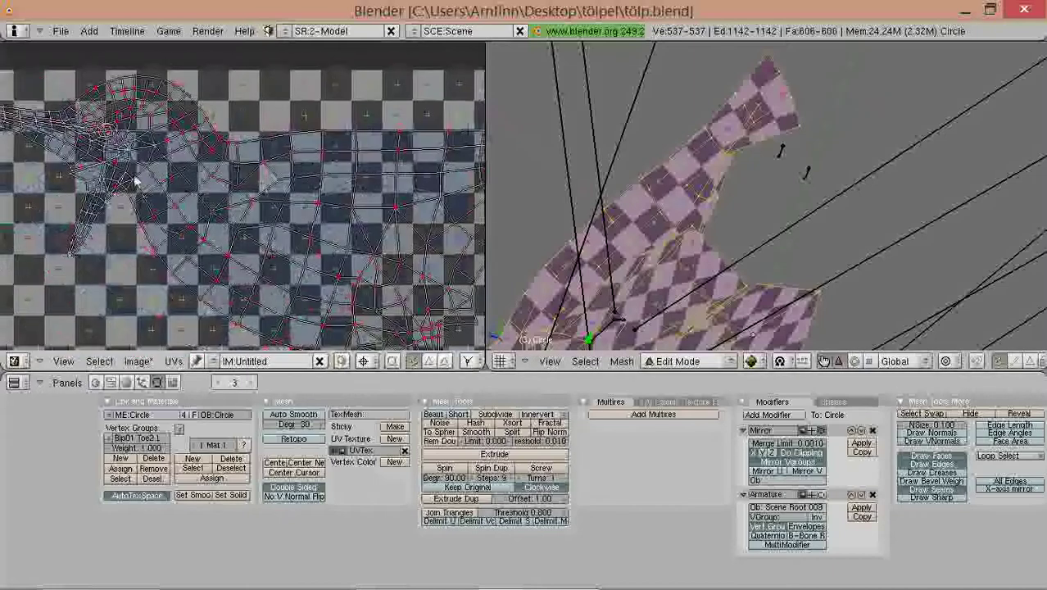
pyautogui.scroll(-5, 188, 206)
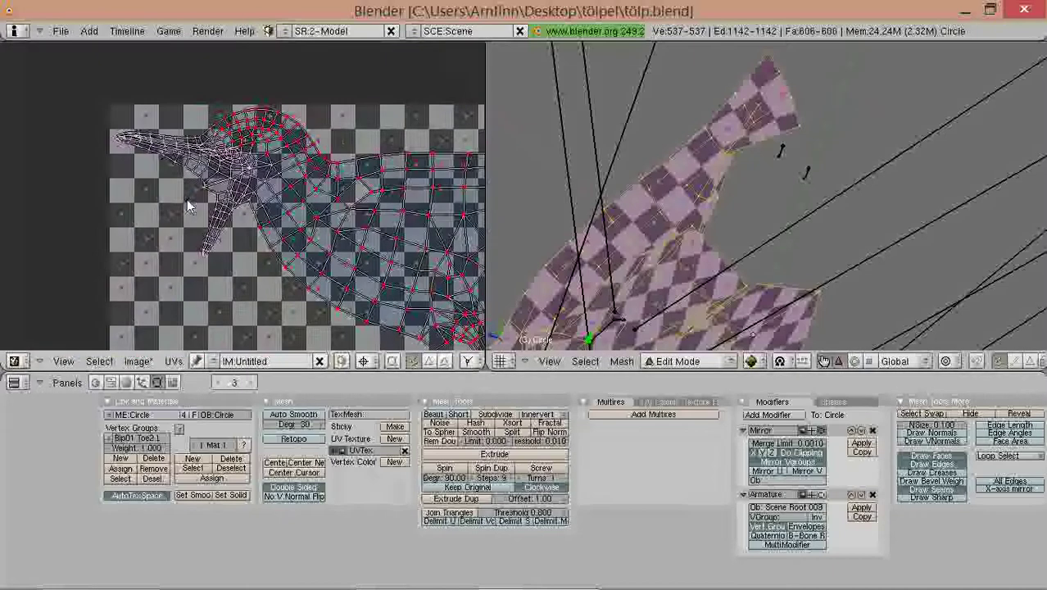
pyautogui.scroll(-5, 766, 195)
pyautogui.press('KP_3')
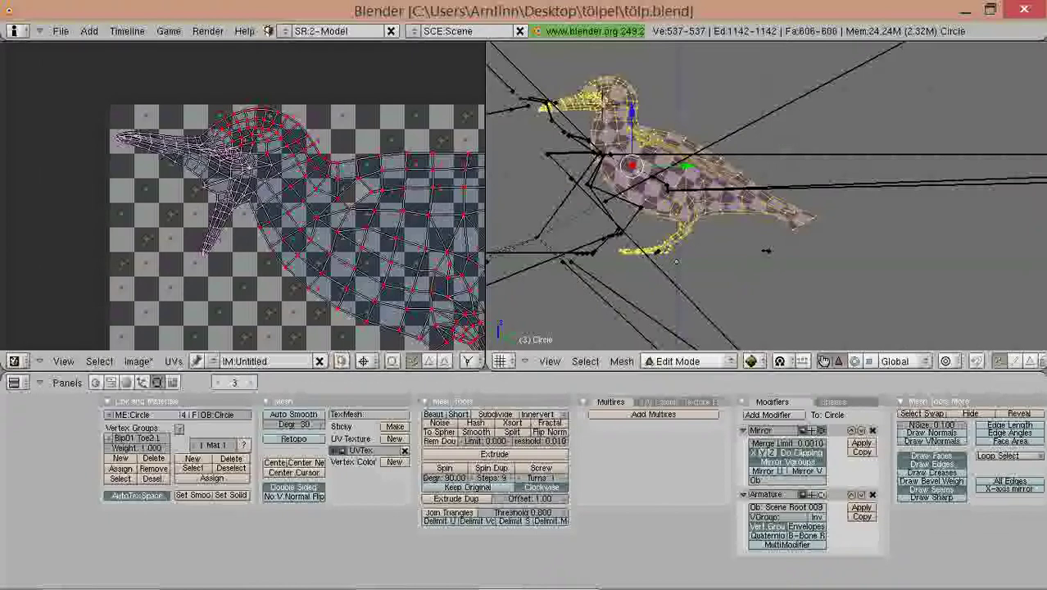
pyautogui.scroll(8, 676, 260)
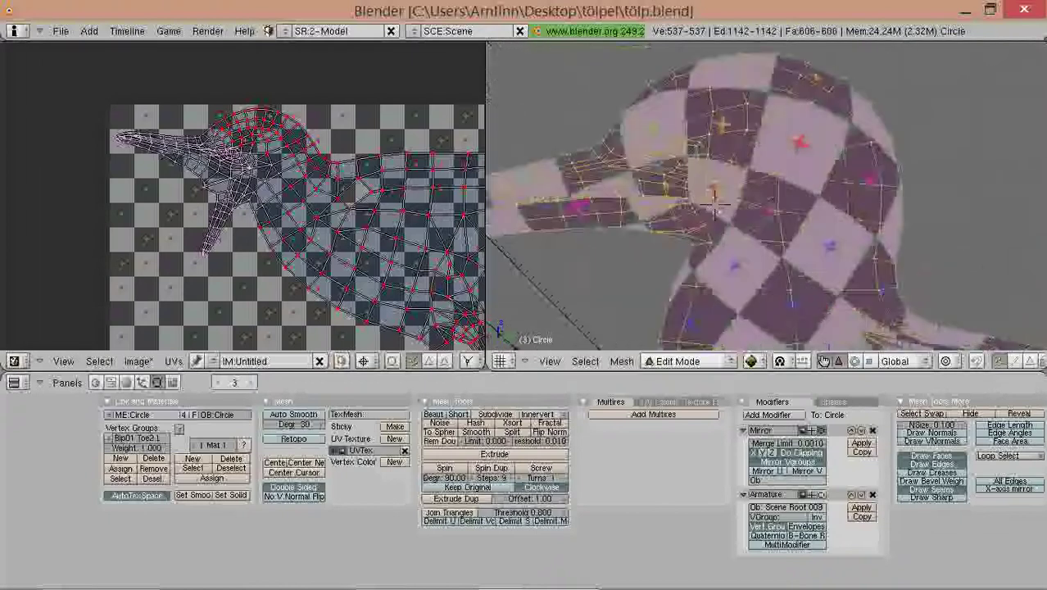
pyautogui.scroll(6, 714, 199)
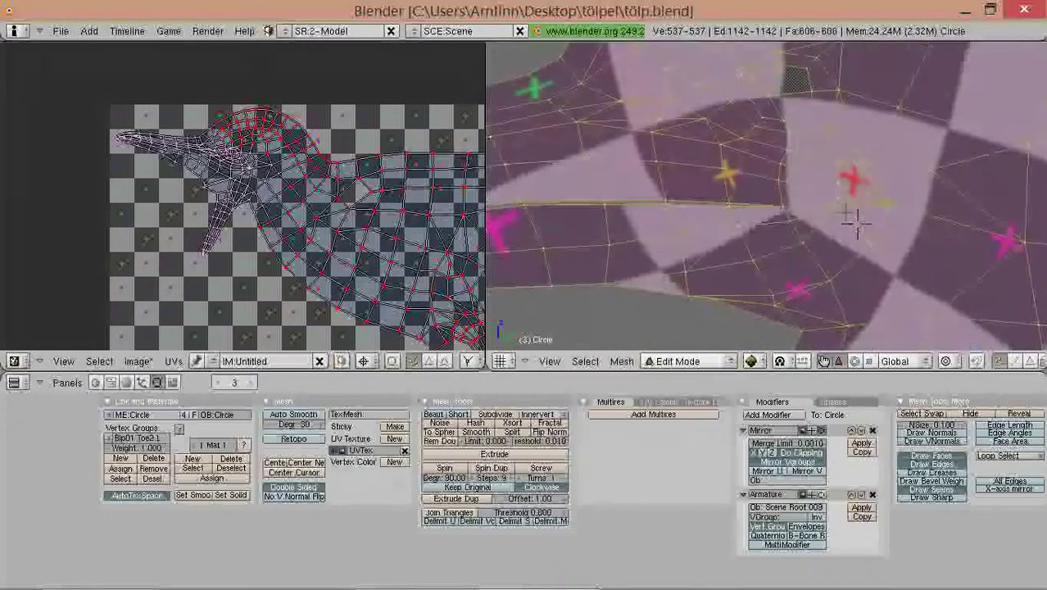
pyautogui.rightClick(846, 213)
pyautogui.scroll(3, 847, 213)
pyautogui.rightClick(795, 217)
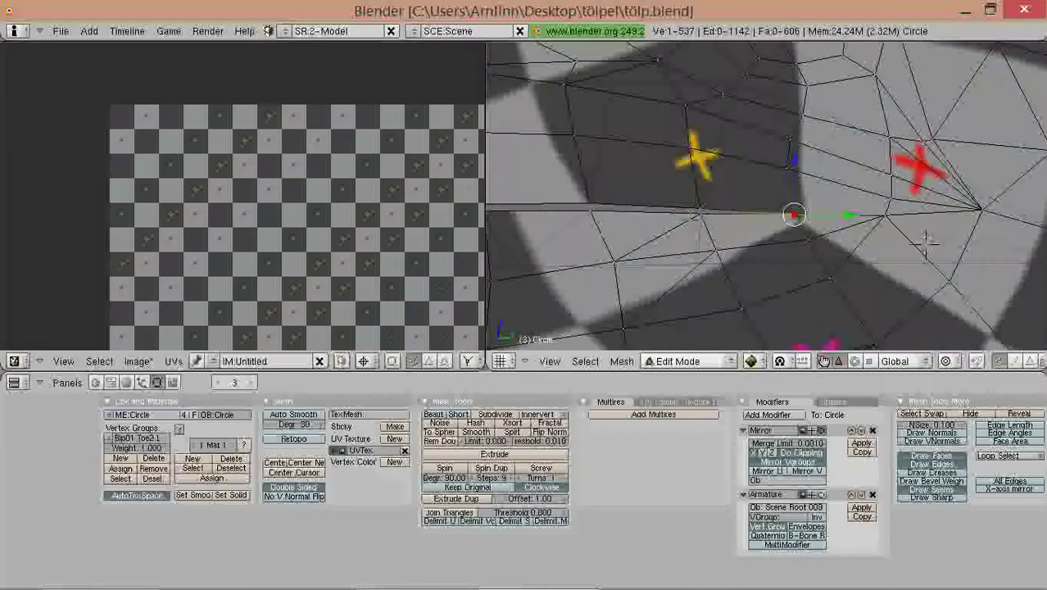
# Step: Mark a seam along the mouth line, following its vertices from the corner of the mouth to the tip of the beak
pyautogui.keyDown('shift'); pyautogui.rightClick(700, 206); pyautogui.keyUp('shift')
pyautogui.keyDown('shift'); pyautogui.rightClick(700, 215); pyautogui.keyUp('shift')
pyautogui.scroll(-1, 655, 215)
pyautogui.keyDown('shift'); pyautogui.rightClick(631, 202); pyautogui.keyUp('shift')
pyautogui.keyDown('shift'); pyautogui.rightClick(630, 206); pyautogui.keyUp('shift')
pyautogui.keyDown('shift'); pyautogui.rightClick(550, 203); pyautogui.keyUp('shift')
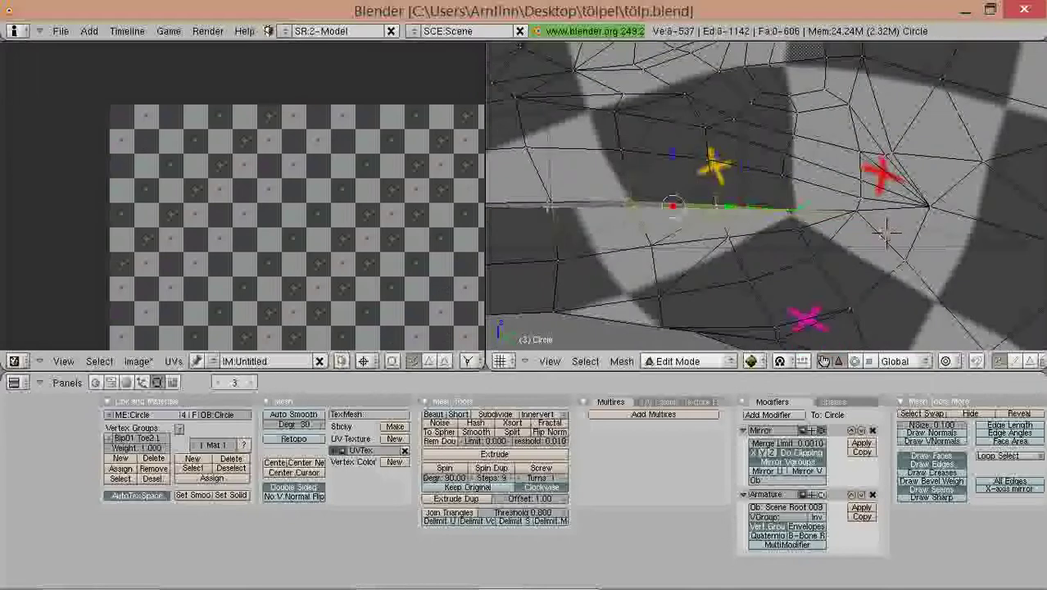
pyautogui.keyDown('shift'); pyautogui.rightClick(537, 207); pyautogui.keyUp('shift')
pyautogui.keyDown('shift'); pyautogui.moveTo(536, 207); pyautogui.dragTo(805, 207, button='middle'); pyautogui.keyUp('shift')
pyautogui.keyDown('shift'); pyautogui.rightClick(610, 218); pyautogui.keyUp('shift')
pyautogui.keyDown('shift'); pyautogui.rightClick(715, 206); pyautogui.keyUp('shift')
pyautogui.keyDown('shift'); pyautogui.rightClick(715, 215); pyautogui.keyUp('shift')
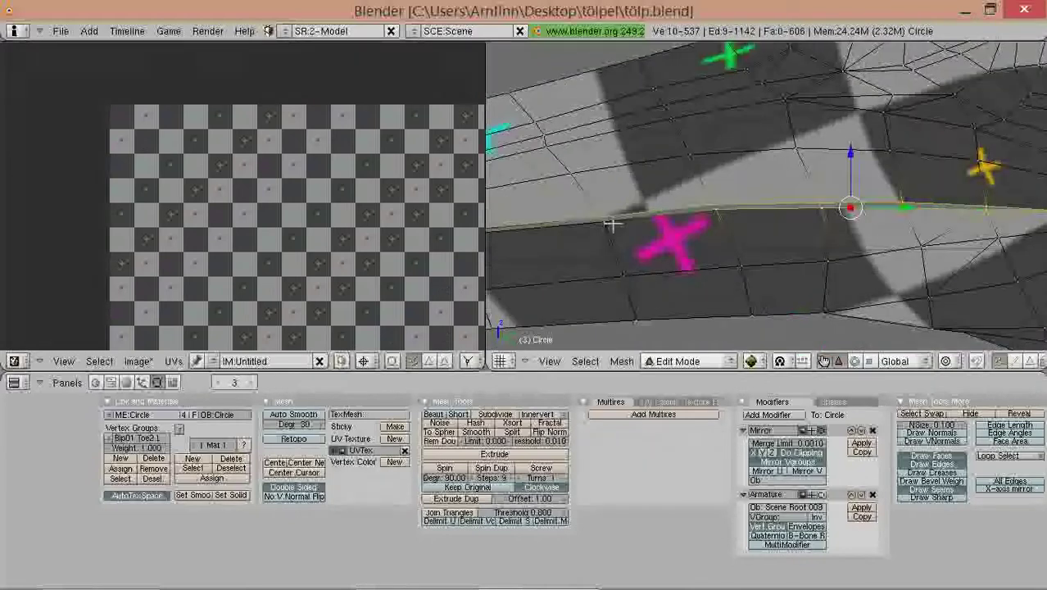
pyautogui.keyDown('shift'); pyautogui.rightClick(611, 223); pyautogui.keyUp('shift')
pyautogui.moveTo(437, 227); pyautogui.dragTo(888, 219, button='middle')
pyautogui.moveTo(335, 223); pyautogui.dragTo(25, 222, button='middle')
pyautogui.moveTo(479, 182); pyautogui.dragTo(355, 174, button='middle')
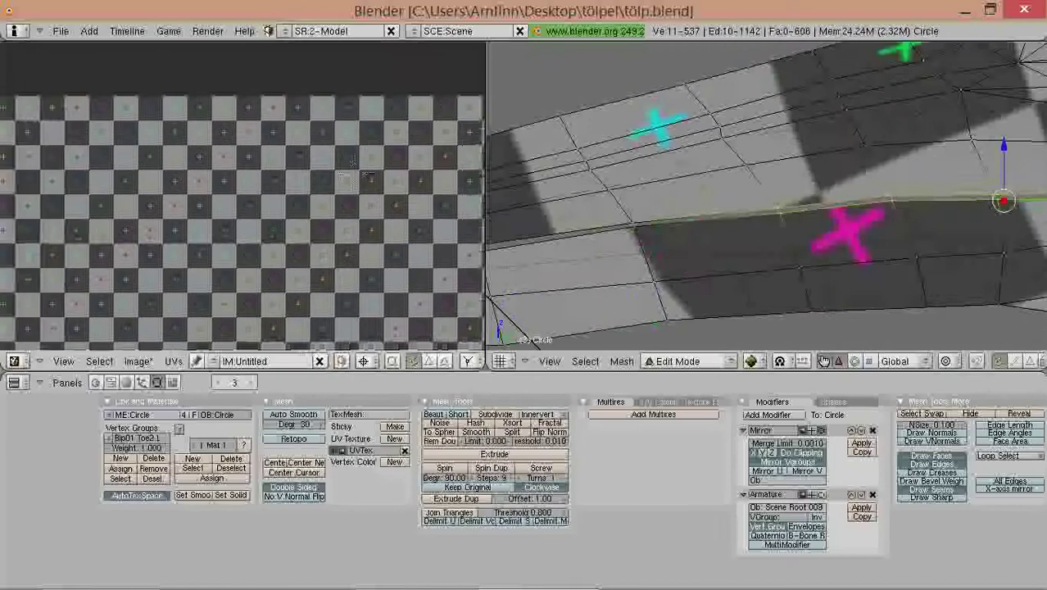
pyautogui.scroll(-2, 497, 210)
pyautogui.scroll(-4, 422, 229)
pyautogui.keyDown('shift'); pyautogui.moveTo(678, 213); pyautogui.dragTo(710, 211, button='middle'); pyautogui.keyUp('shift')
pyautogui.keyDown('shift'); pyautogui.rightClick(709, 211); pyautogui.keyUp('shift')
pyautogui.keyDown('shift'); pyautogui.rightClick(709, 217); pyautogui.keyUp('shift')
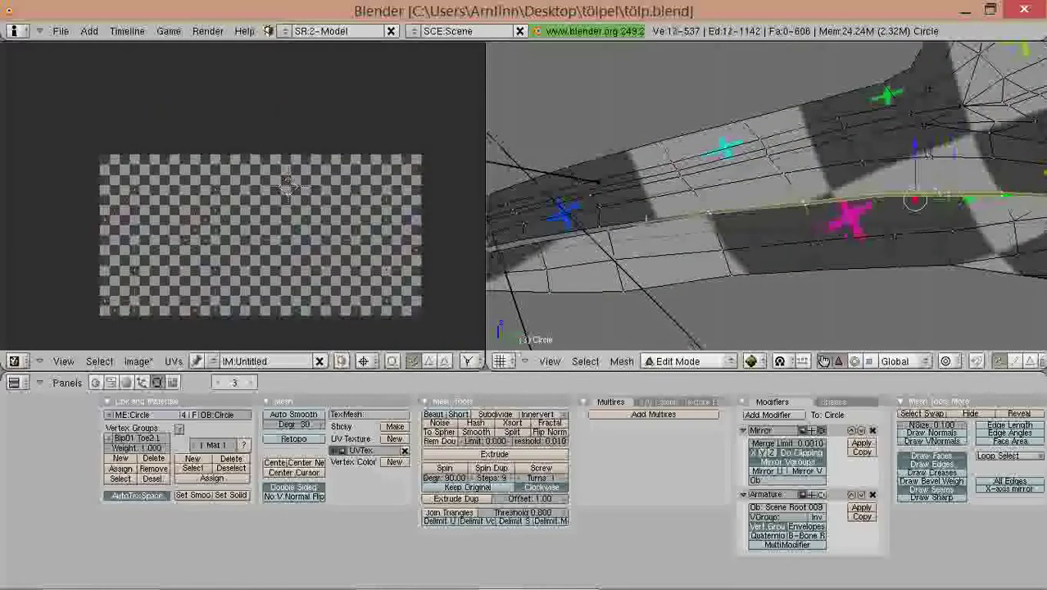
pyautogui.keyDown('shift'); pyautogui.moveTo(564, 227); pyautogui.dragTo(615, 221, button='middle'); pyautogui.keyUp('shift')
pyautogui.keyDown('shift'); pyautogui.rightClick(654, 217); pyautogui.keyUp('shift')
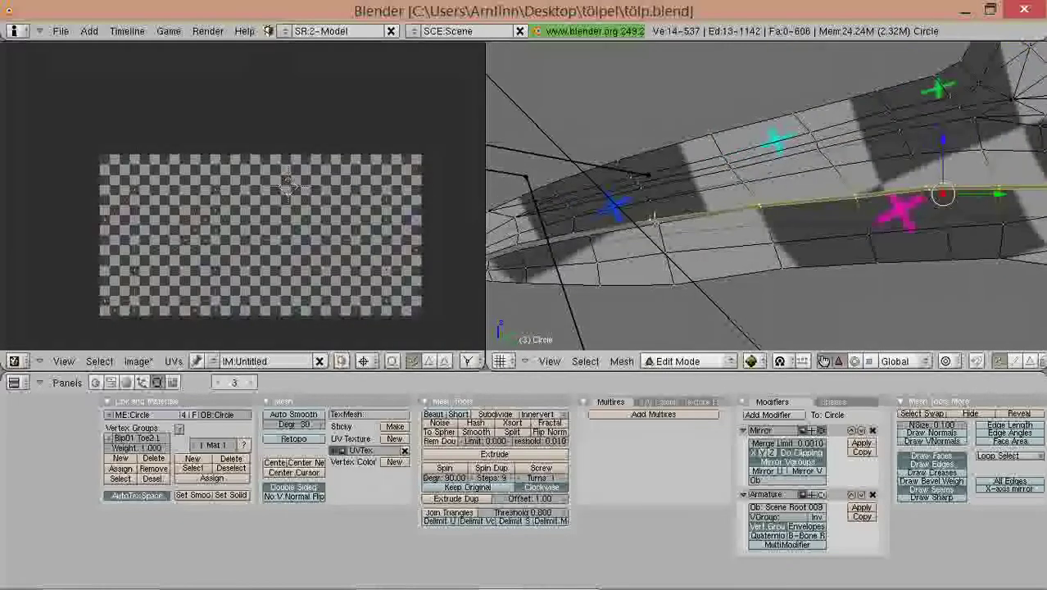
pyautogui.keyDown('shift'); pyautogui.rightClick(654, 220); pyautogui.keyUp('shift')
pyautogui.keyDown('shift'); pyautogui.rightClick(576, 232); pyautogui.keyUp('shift')
pyautogui.keyDown('shift'); pyautogui.rightClick(572, 235); pyautogui.keyUp('shift')
pyautogui.keyDown('shift'); pyautogui.moveTo(553, 250); pyautogui.dragTo(704, 228, button='middle'); pyautogui.keyUp('shift')
pyautogui.keyDown('shift'); pyautogui.rightClick(686, 237); pyautogui.keyUp('shift')
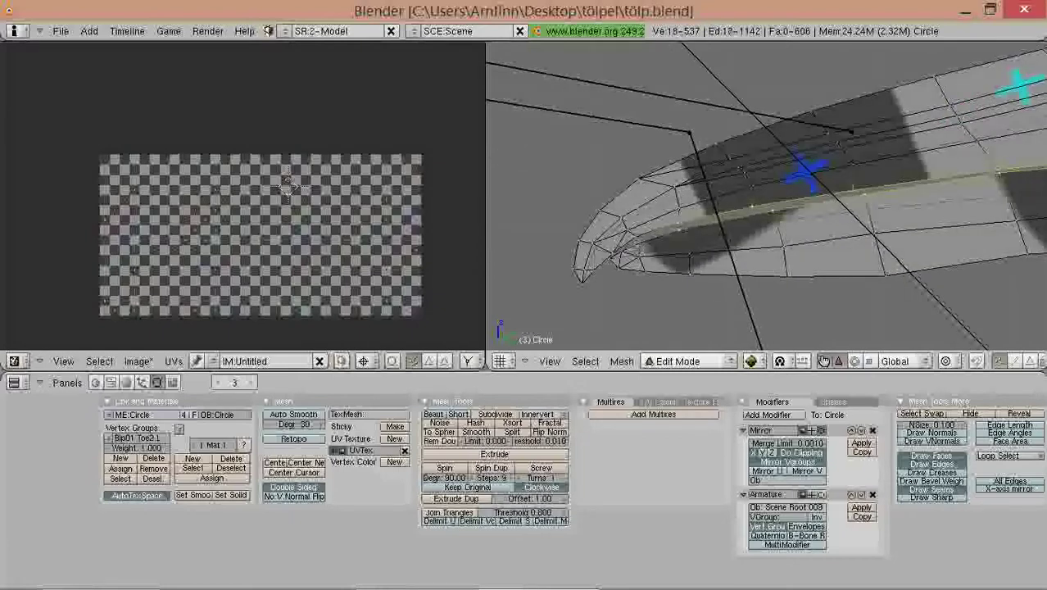
pyautogui.keyDown('shift'); pyautogui.rightClick(624, 247); pyautogui.keyUp('shift')
pyautogui.keyDown('shift'); pyautogui.rightClick(616, 255); pyautogui.keyUp('shift')
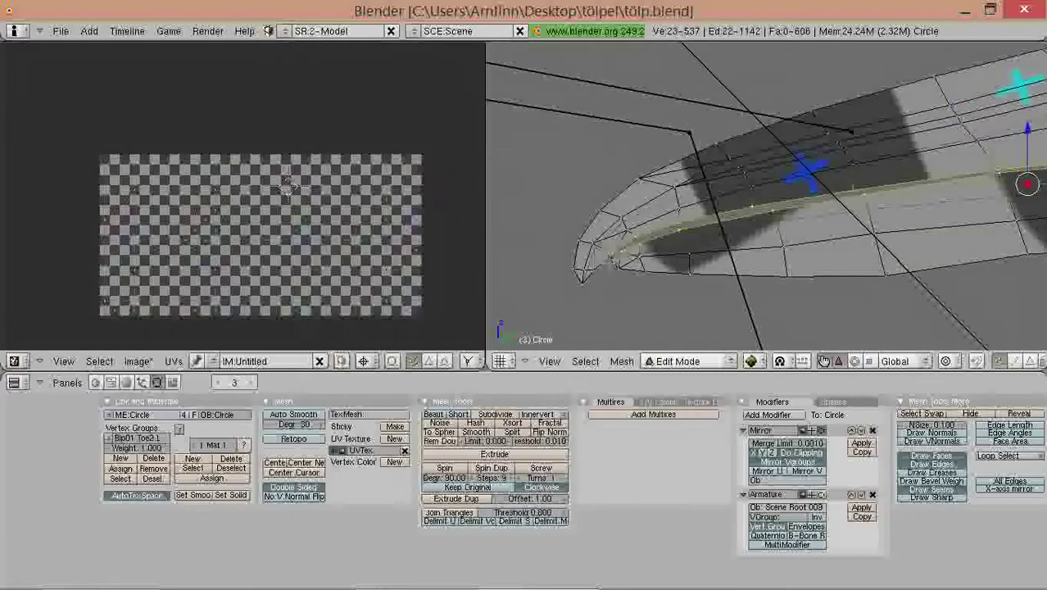
pyautogui.keyDown('shift'); pyautogui.rightClick(610, 260); pyautogui.keyUp('shift')
pyautogui.keyDown('shift'); pyautogui.rightClick(583, 271); pyautogui.keyUp('shift')
pyautogui.keyDown('shift'); pyautogui.rightClick(582, 282); pyautogui.keyUp('shift')
pyautogui.hotkey('ctrl', 'e')
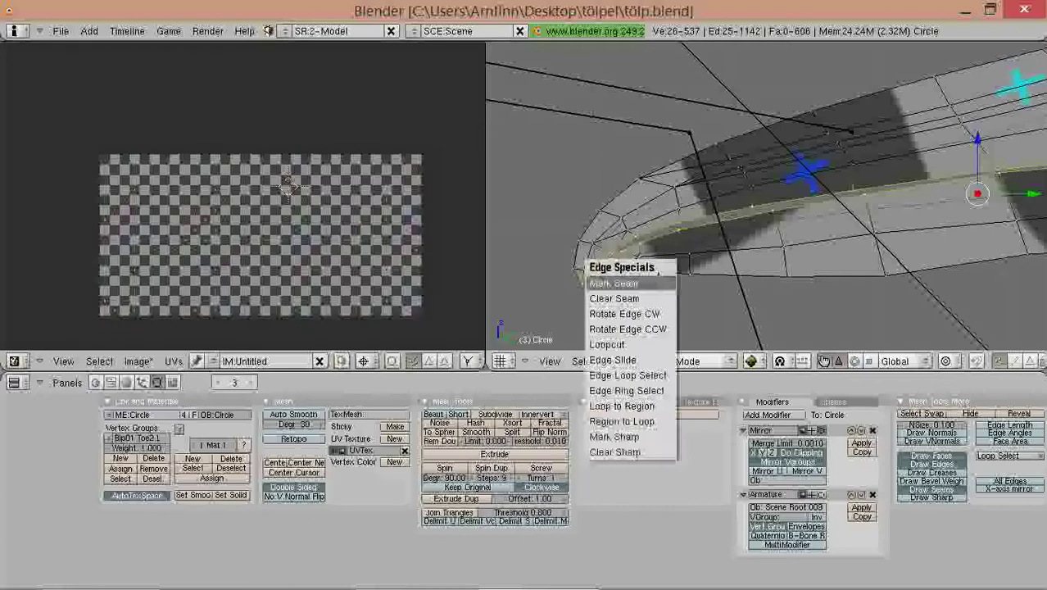
pyautogui.click(608, 282)
# Step: Unwrap the whole mesh again using the new mouth seam and check the pattern on the head in Object Mode
pyautogui.scroll(-4, 1032, 266)
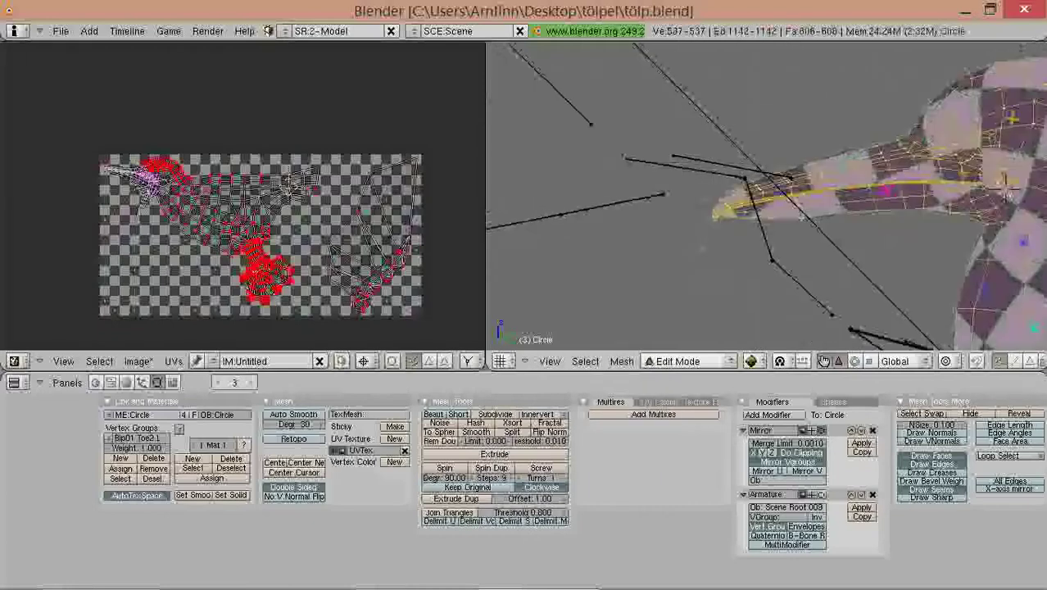
pyautogui.press('u')
pyautogui.click(624, 200)
pyautogui.scroll(3, 170, 199)
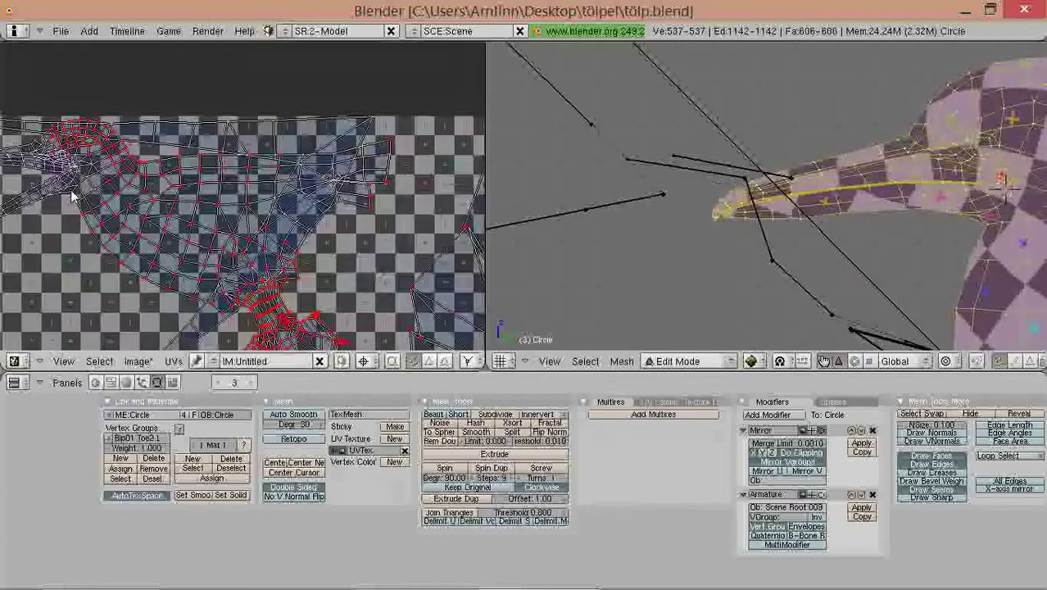
pyautogui.scroll(2, 168, 190)
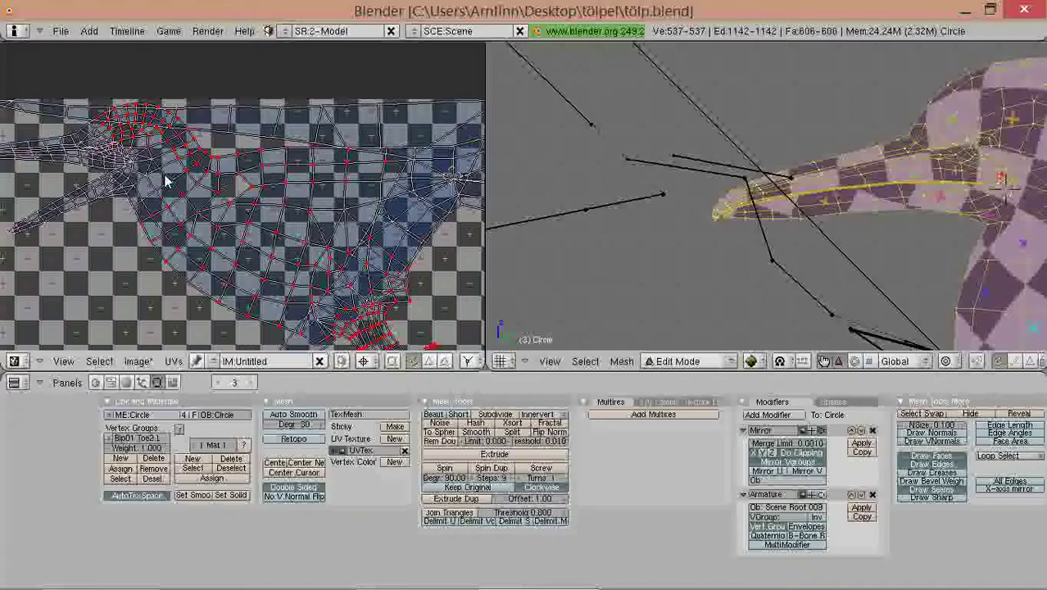
pyautogui.scroll(-3, 166, 181)
pyautogui.keyDown('shift'); pyautogui.moveTo(987, 182); pyautogui.dragTo(800, 180, button='middle'); pyautogui.keyUp('shift')
pyautogui.scroll(-5, 800, 180)
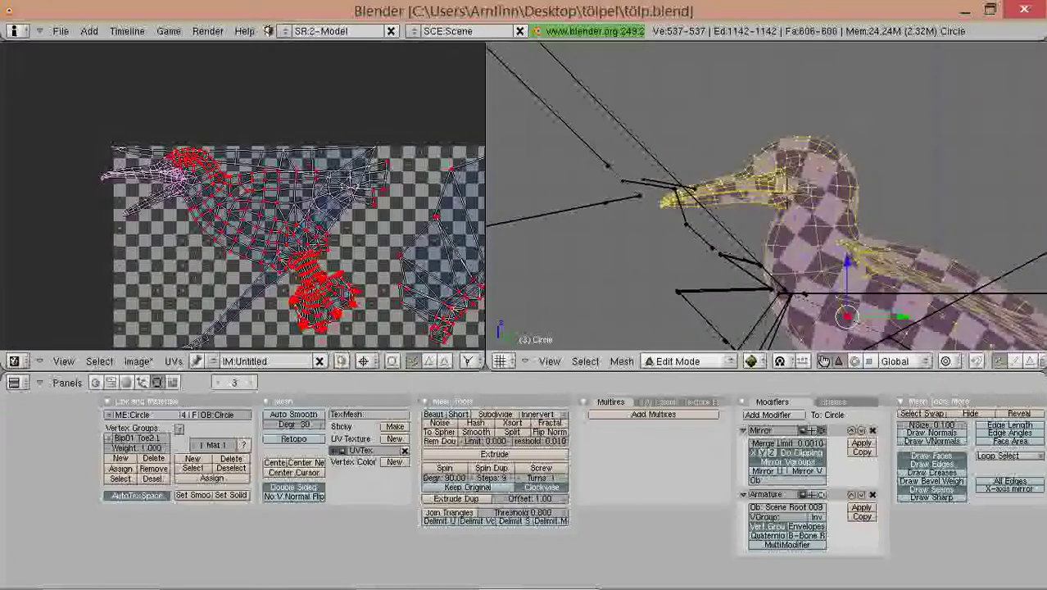
pyautogui.moveTo(810, 190); pyautogui.dragTo(716, 184, button='middle')
pyautogui.press('Tab')
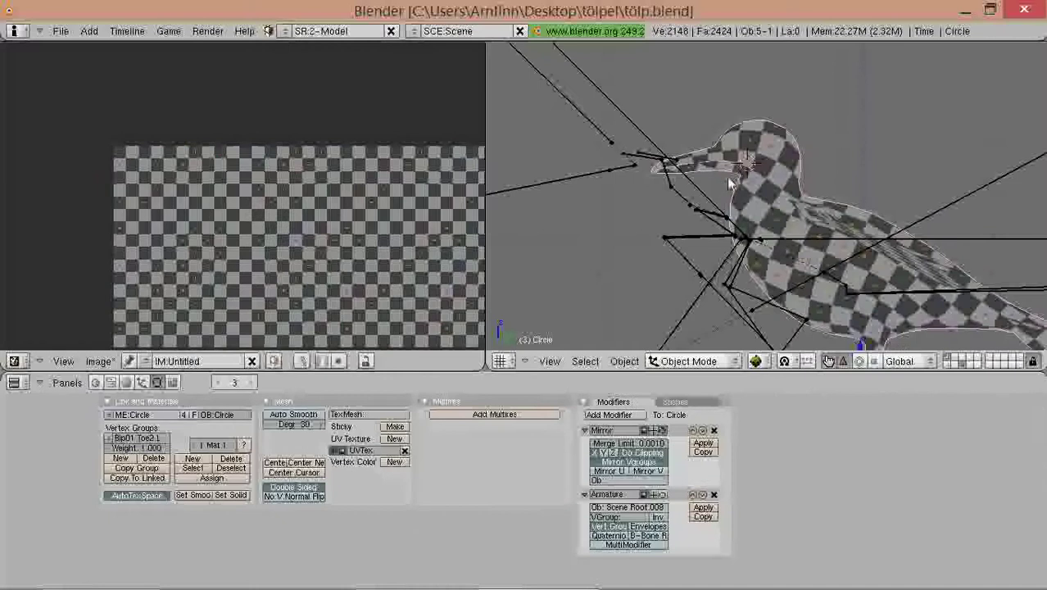
pyautogui.scroll(3, 734, 183)
pyautogui.press('Tab')
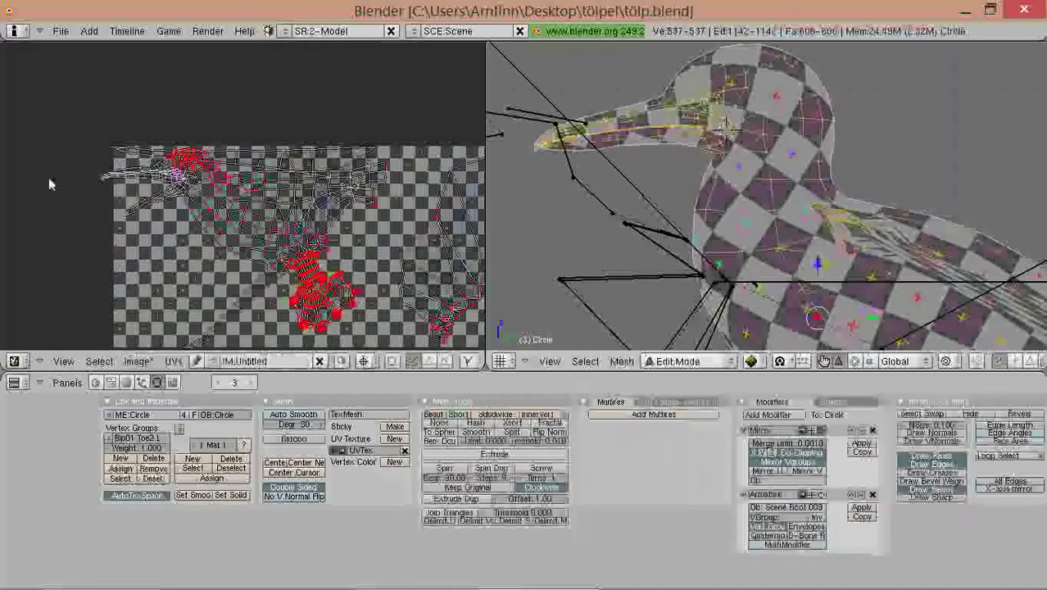
# Step: Move the upper beak's tip inward to the edge of the checker texture in the UV layout and unwrap the mesh again
pyautogui.scroll(4, 210, 198)
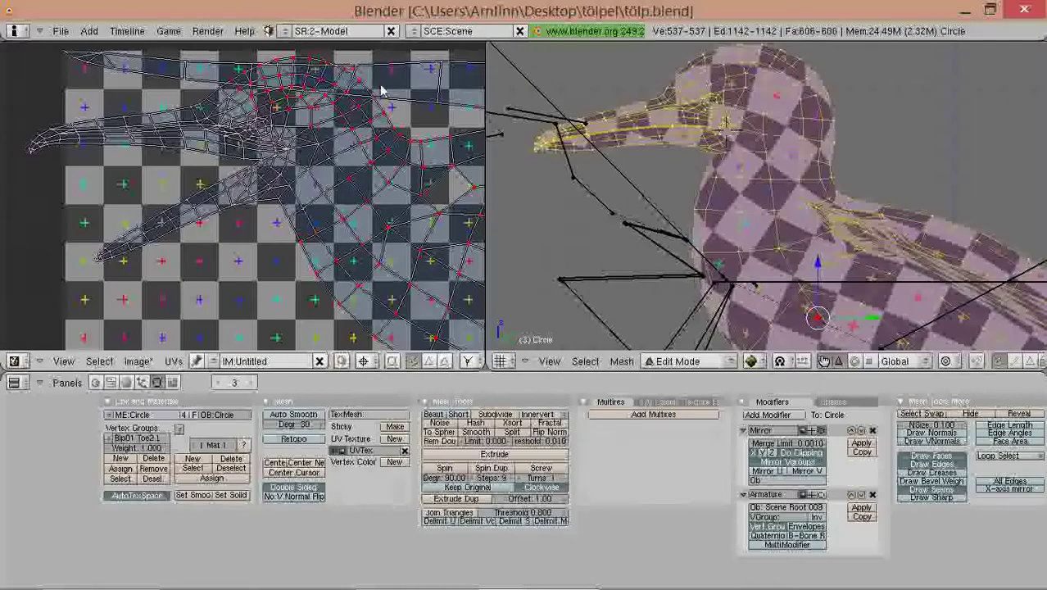
pyautogui.scroll(-3, 380, 90)
pyautogui.scroll(-3, 405, 179)
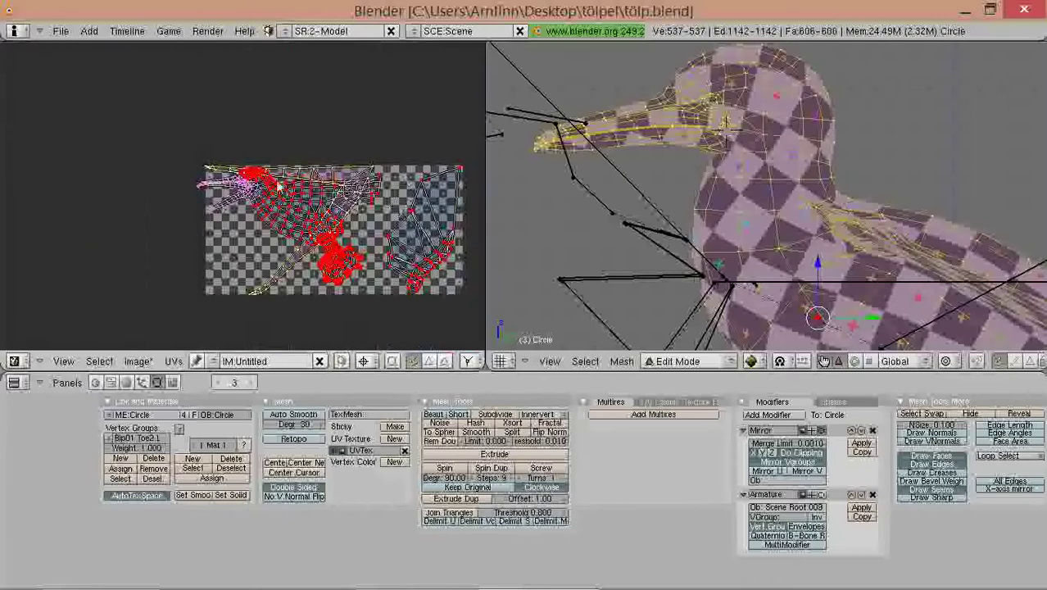
pyautogui.scroll(6, 278, 183)
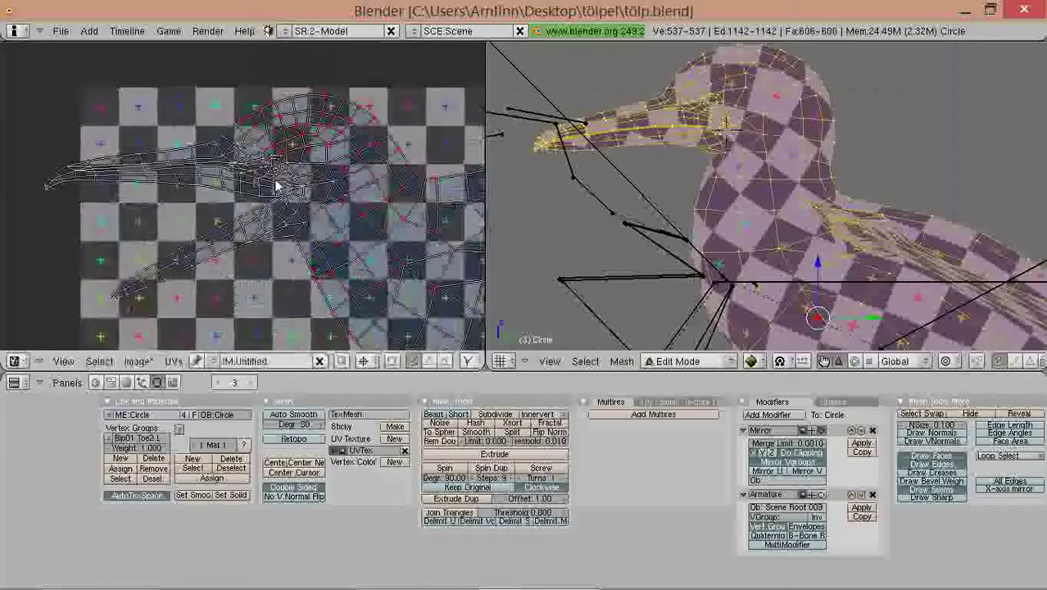
pyautogui.scroll(-3, 334, 179)
pyautogui.scroll(2, 126, 202)
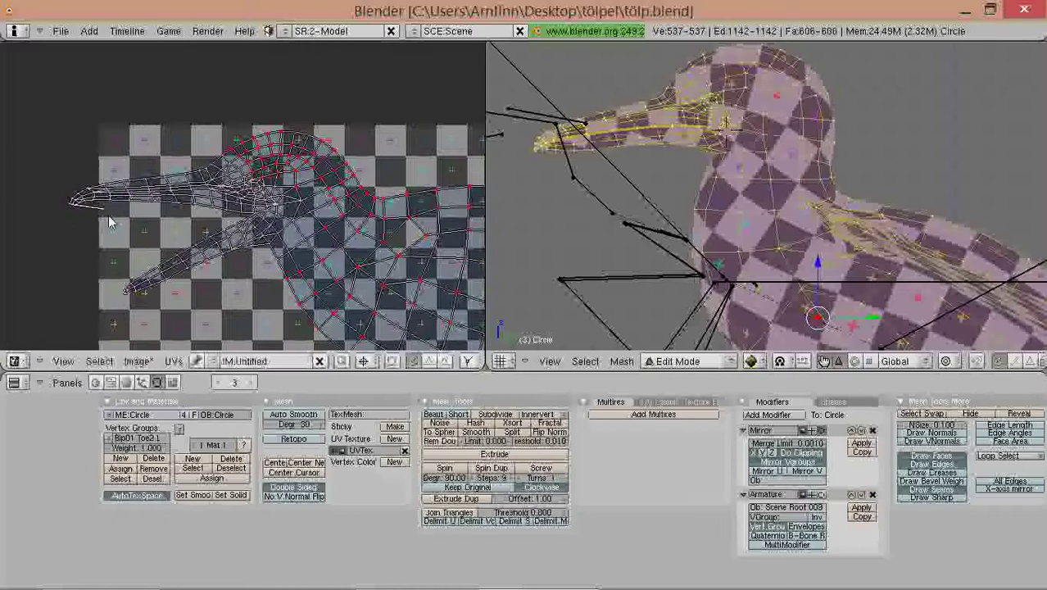
pyautogui.press('u')
pyautogui.click(574, 195)
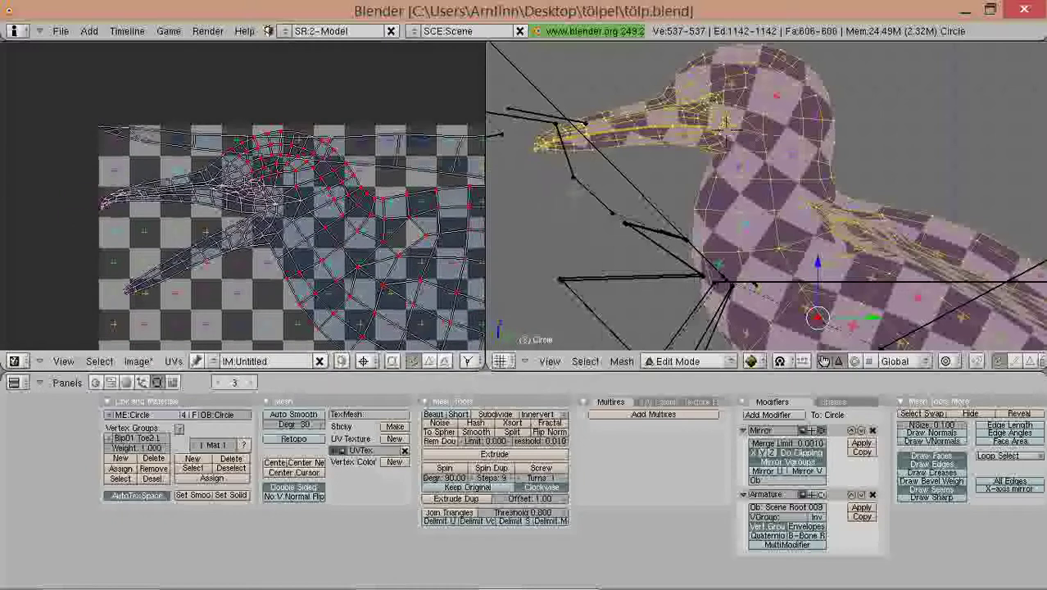
# Step: Inspect the checker pattern on the bird's head and beak from several distances and angles, both in and out of Edit Mode
pyautogui.press('Tab')
pyautogui.moveTo(606, 237); pyautogui.dragTo(767, 213, button='middle')
pyautogui.scroll(-2, 665, 208)
pyautogui.scroll(-2, 699, 186)
pyautogui.scroll(3, 694, 191)
pyautogui.scroll(3, 712, 218)
pyautogui.keyDown('shift'); pyautogui.moveTo(715, 178); pyautogui.dragTo(666, 215, button='middle'); pyautogui.keyUp('shift')
pyautogui.scroll(3, 739, 196)
pyautogui.press('Tab')
pyautogui.press('Tab')
pyautogui.press('Tab')
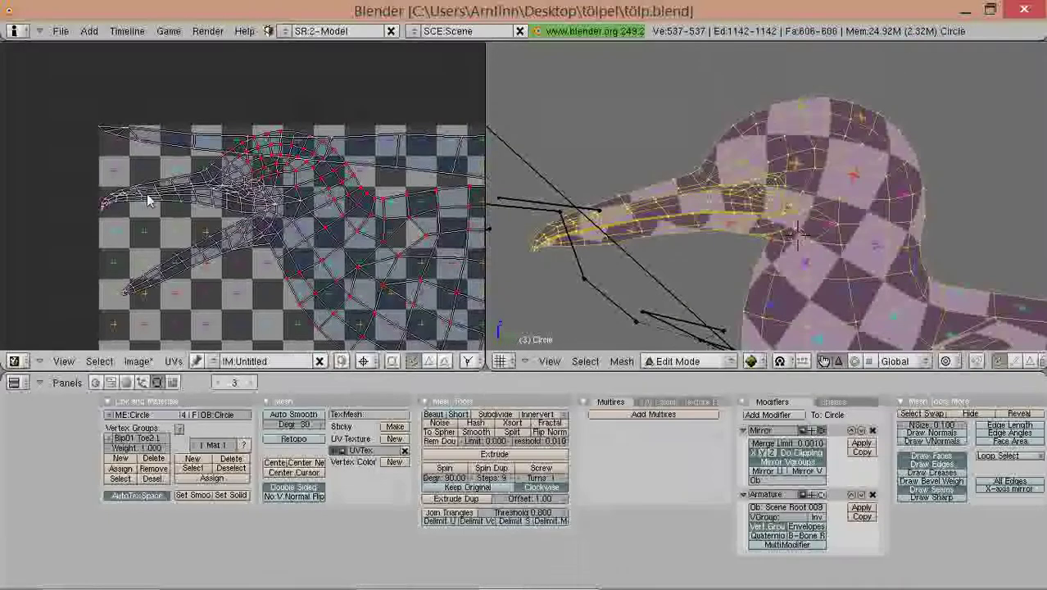
pyautogui.scroll(4, 148, 200)
pyautogui.scroll(4, 766, 197)
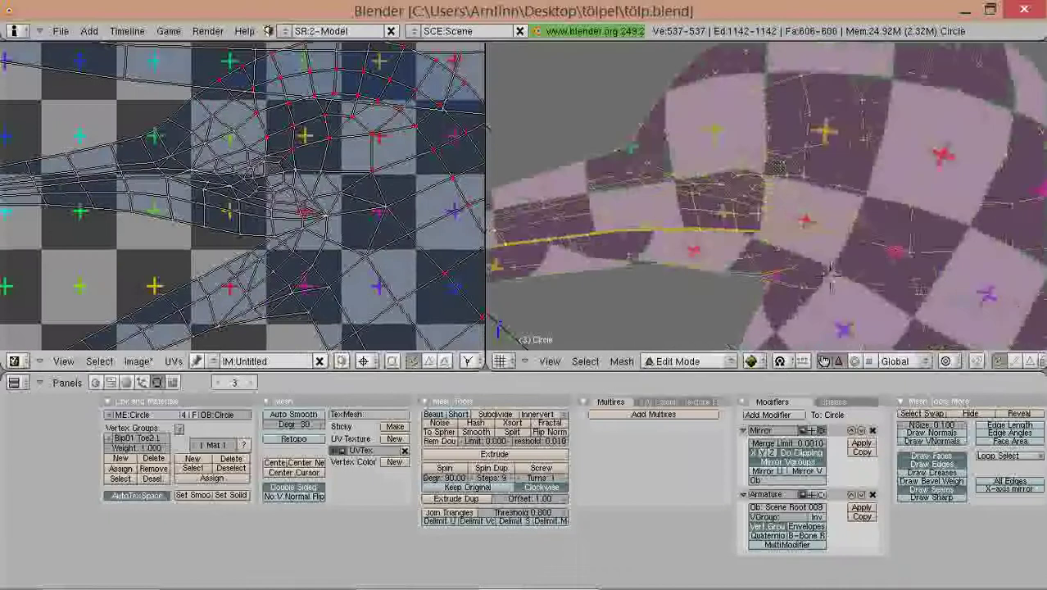
pyautogui.scroll(-3, 778, 168)
pyautogui.keyDown('shift'); pyautogui.moveTo(653, 292); pyautogui.dragTo(711, 232, button='middle'); pyautogui.keyUp('shift')
pyautogui.scroll(-1, 711, 232)
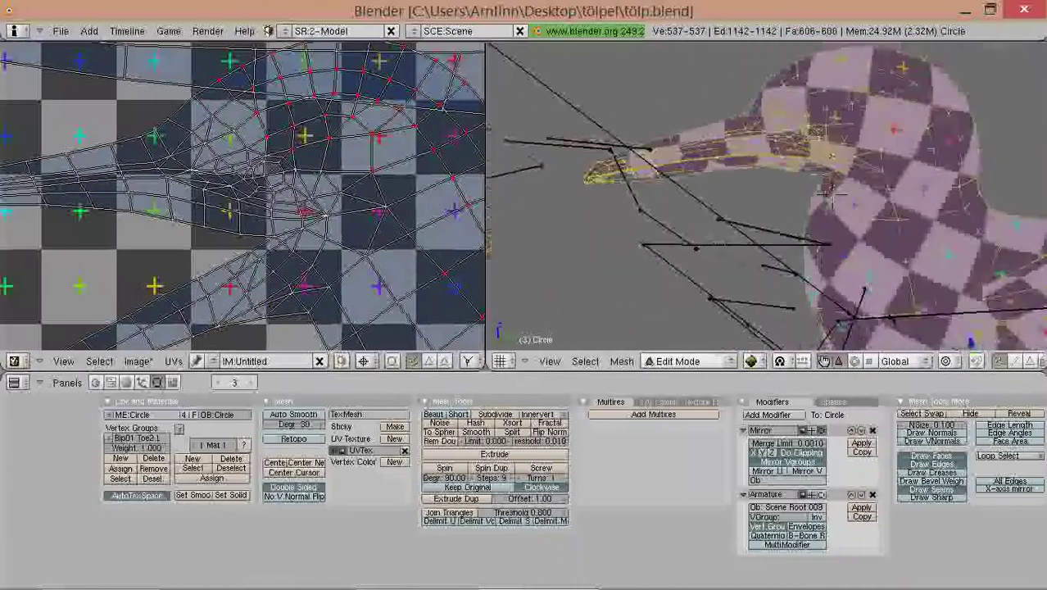
pyautogui.moveTo(770, 197); pyautogui.dragTo(830, 210, button='middle')
pyautogui.scroll(-4, 778, 226)
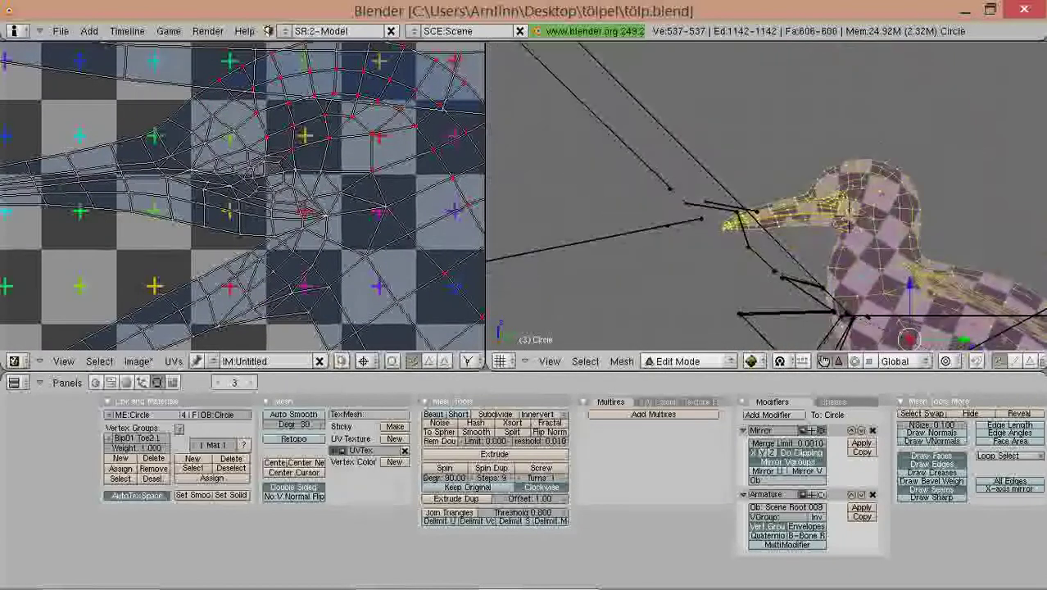
pyautogui.scroll(3, 831, 221)
# Step: Move the tip of the lower beak slightly upward in the UV layout
pyautogui.scroll(-4, 228, 203)
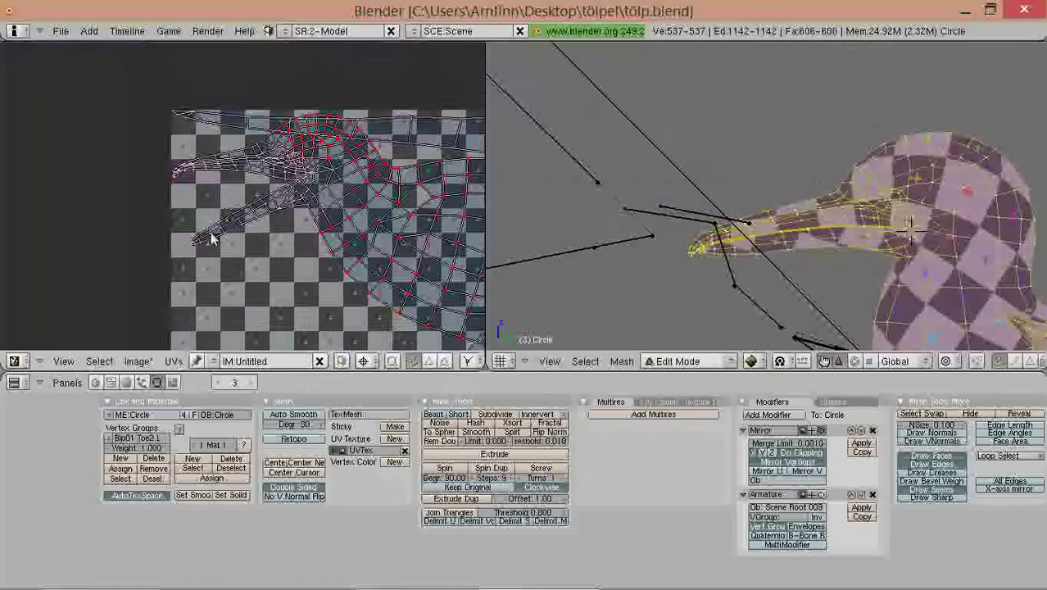
pyautogui.scroll(2, 211, 238)
pyautogui.press('g')
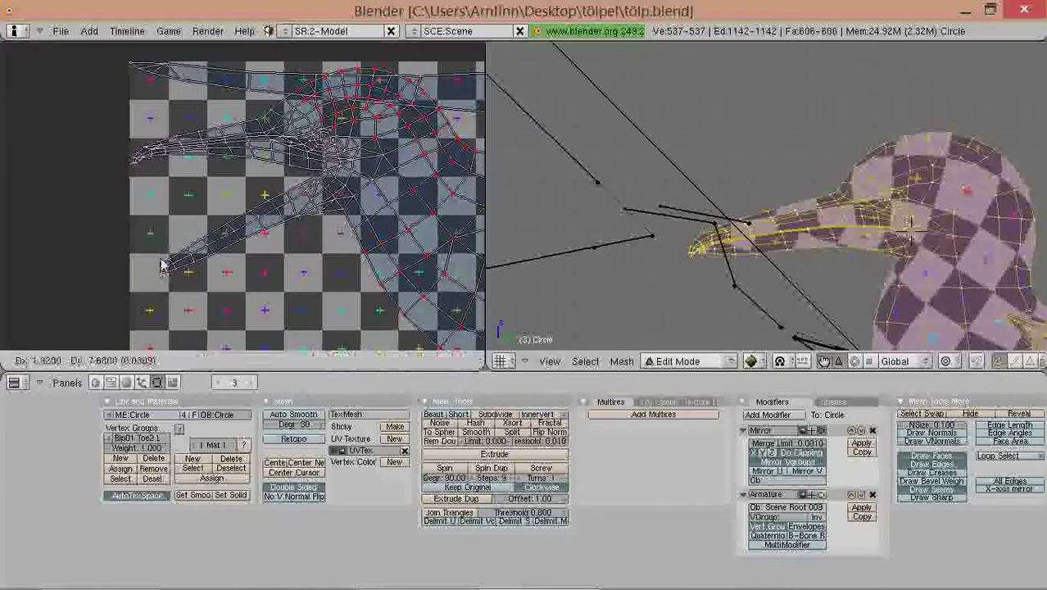
pyautogui.click(163, 261)
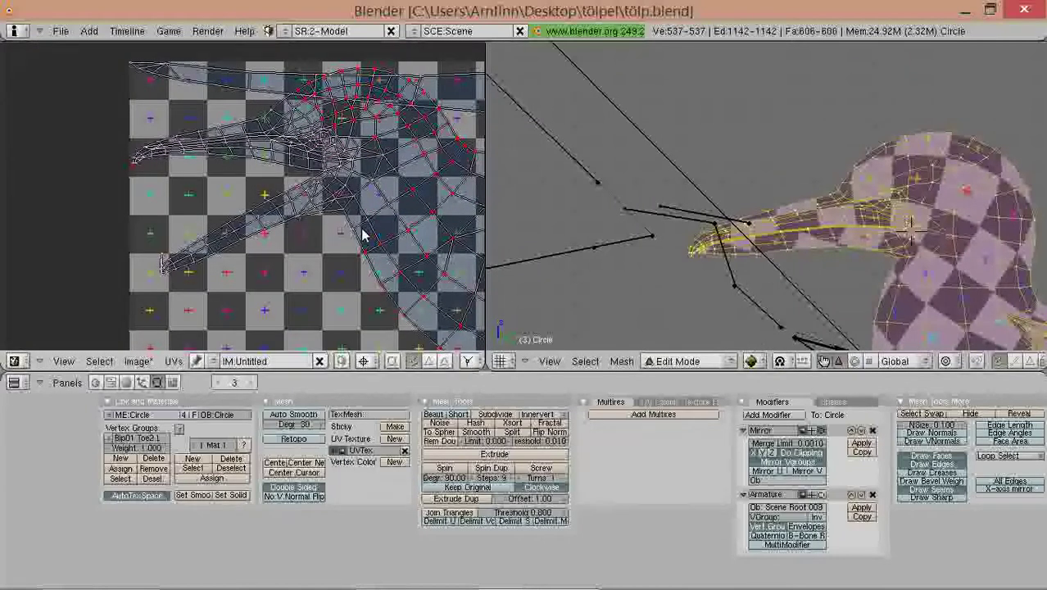
pyautogui.hotkey('alt', 'z')
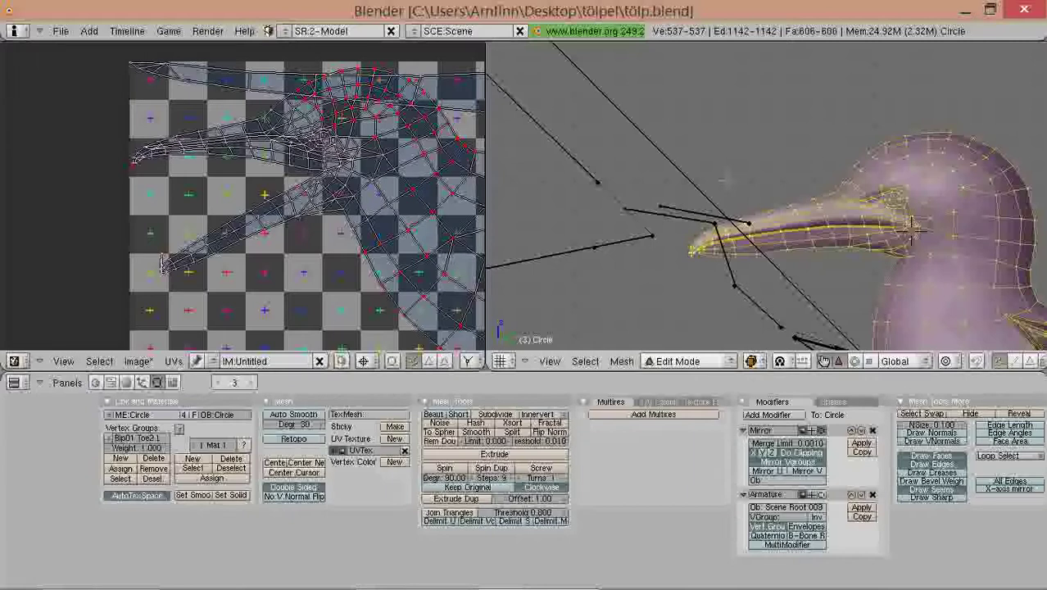
pyautogui.press('u')
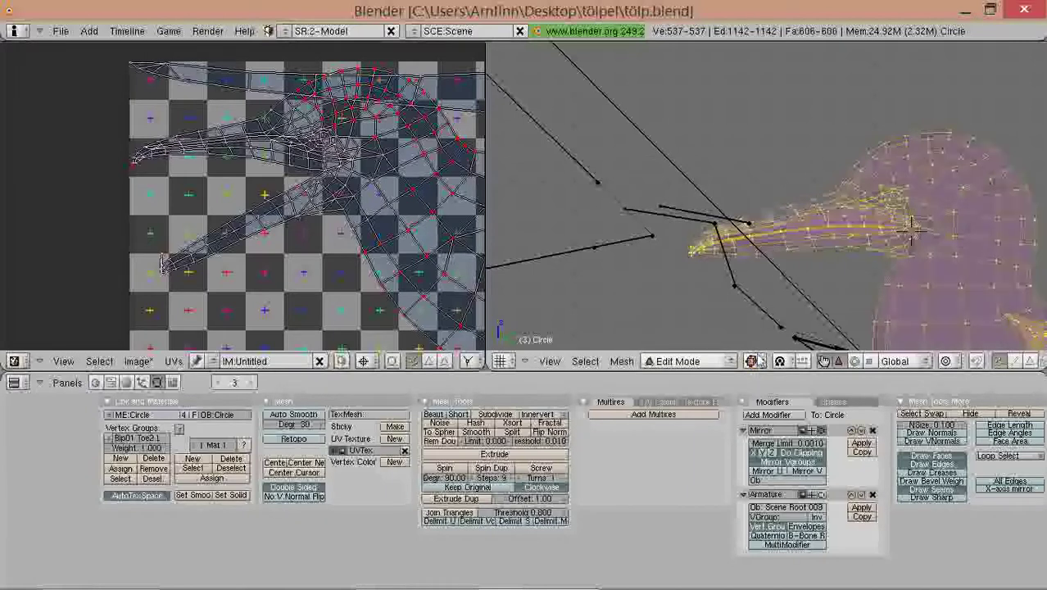
pyautogui.click(751, 362)
pyautogui.click(780, 291)
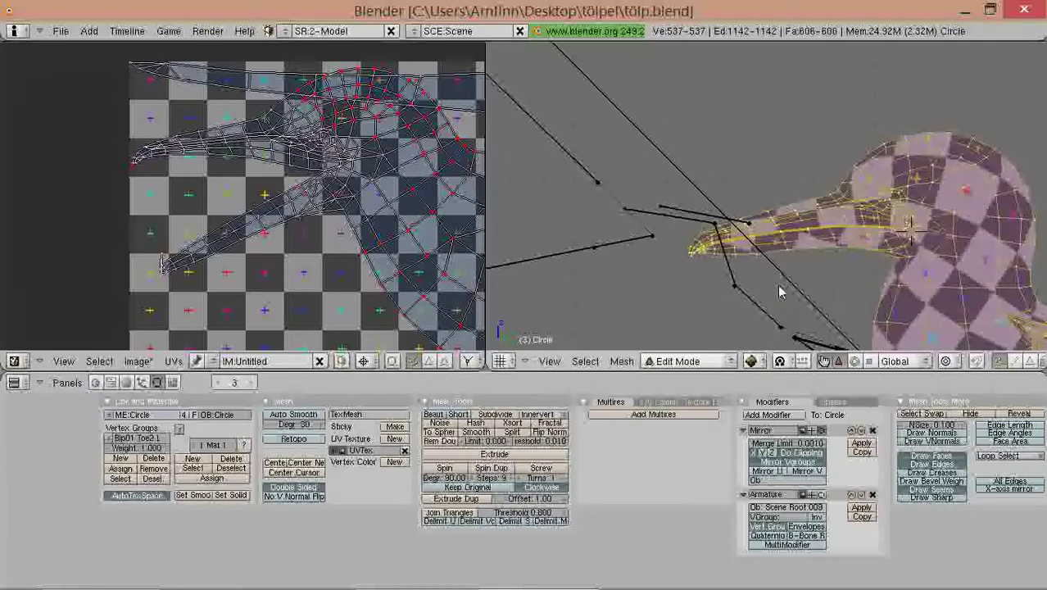
# Step: Unwrap the mesh again with the adjusted lower beak and check the pattern on the head in Object Mode
pyautogui.press('u')
pyautogui.click(779, 291)
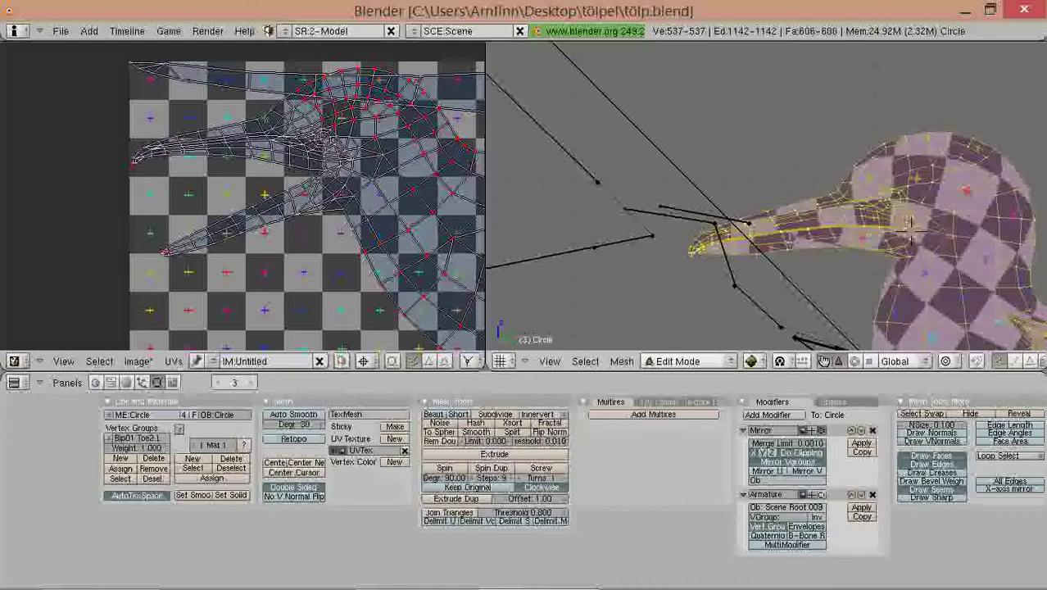
pyautogui.keyDown('shift'); pyautogui.moveTo(781, 238); pyautogui.dragTo(742, 235, button='middle'); pyautogui.keyUp('shift')
pyautogui.press('Tab')
pyautogui.scroll(1, 786, 254)
pyautogui.keyDown('shift'); pyautogui.moveTo(828, 247); pyautogui.dragTo(686, 229, button='middle'); pyautogui.keyUp('shift')
pyautogui.press('Tab')
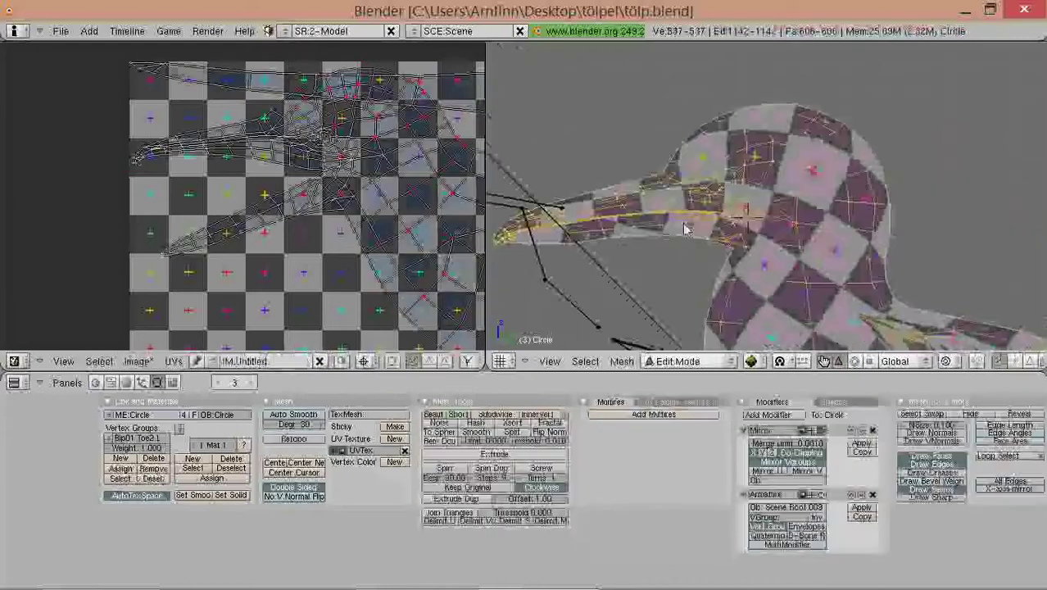
# Step: Move the V-shaped mouth-interior island off the body to the area below the beak and scale it down
pyautogui.press('a')
pyautogui.moveTo(321, 205); pyautogui.dragTo(280, 206, button='middle')
pyautogui.scroll(-4, 282, 208)
pyautogui.press('a')
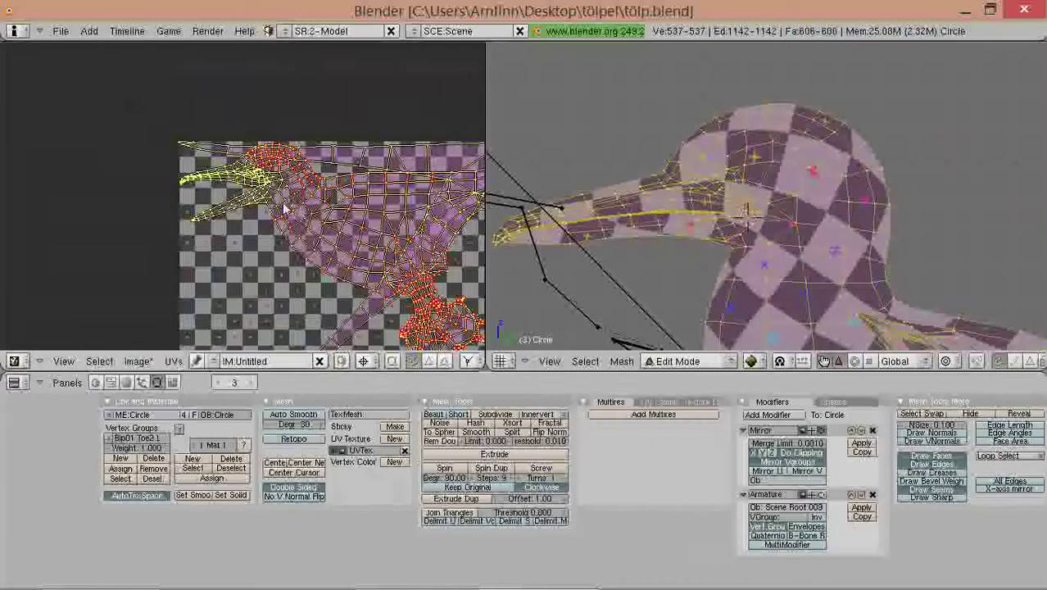
pyautogui.press('g')
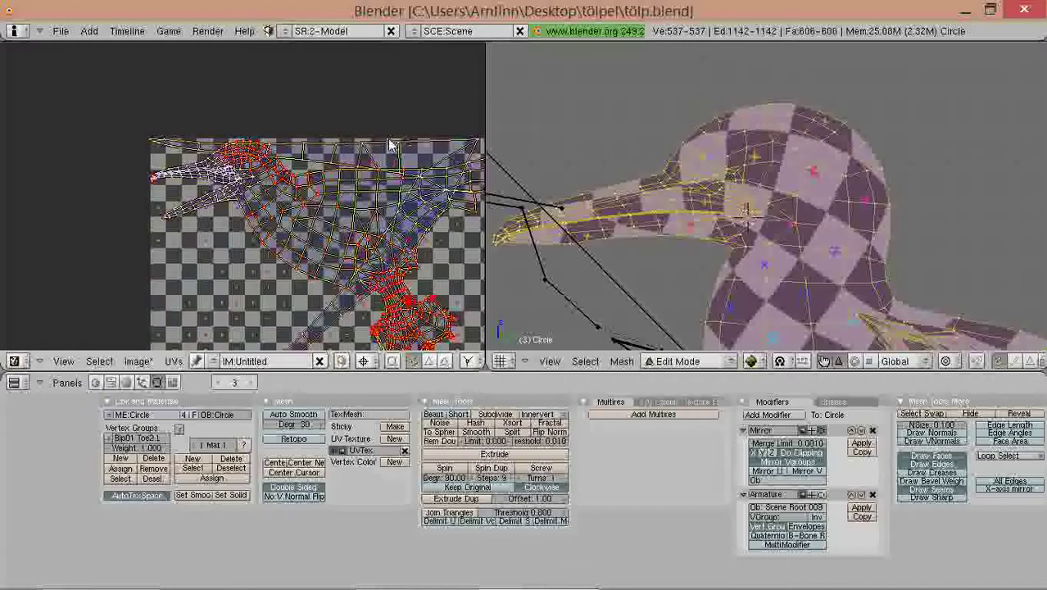
pyautogui.click(170, 282)
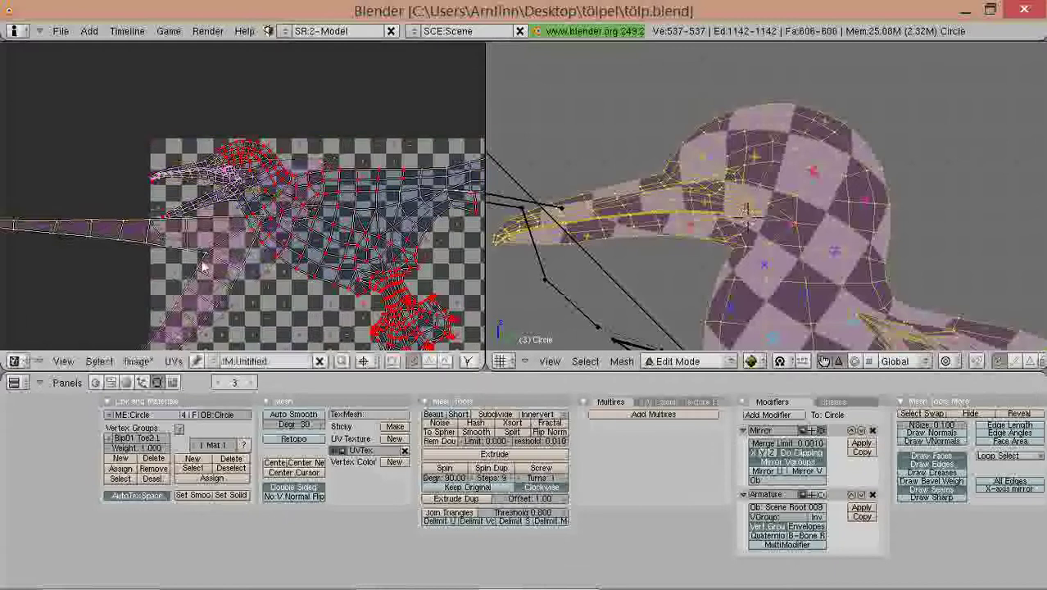
pyautogui.press('s')
pyautogui.click(229, 234)
pyautogui.scroll(-3, 254, 262)
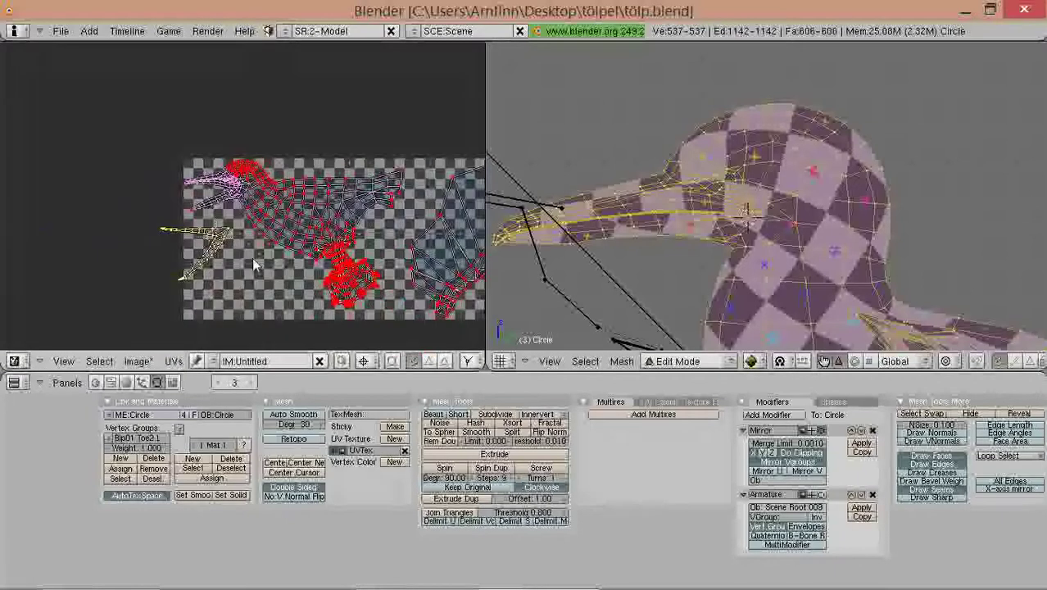
# Step: Rotate the V-shaped mouth-interior island in the UV layout and place it just below the lower beak
pyautogui.press('r')
pyautogui.click(277, 244)
pyautogui.scroll(2, 280, 273)
pyautogui.press('r')
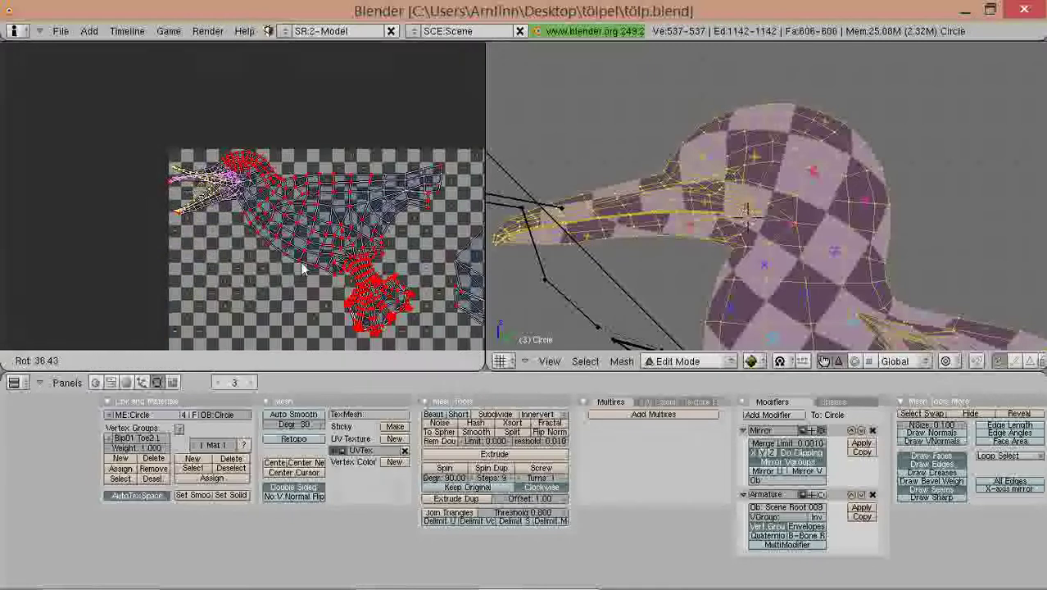
pyautogui.press('g')
pyautogui.click(268, 279)
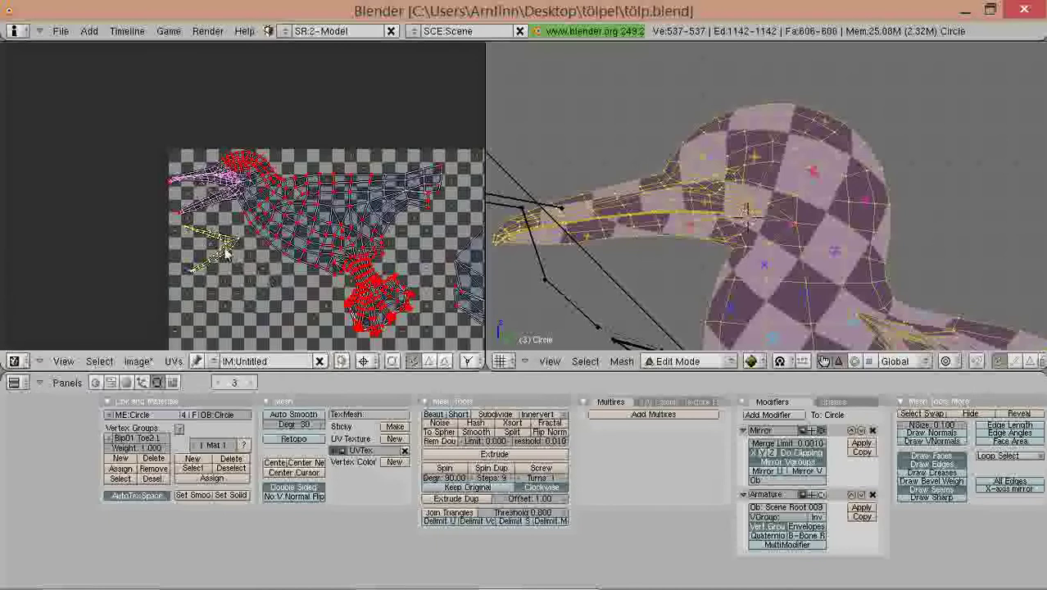
pyautogui.press('r')
pyautogui.click(263, 238)
pyautogui.scroll(-3, 282, 255)
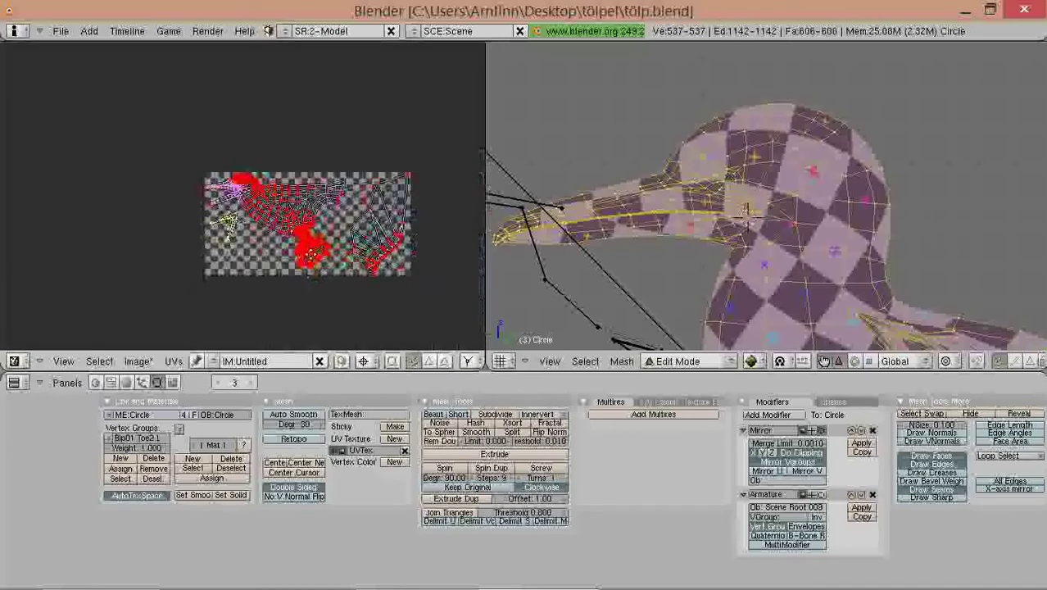
pyautogui.moveTo(310, 273); pyautogui.dragTo(299, 250, button='middle')
pyautogui.scroll(5, 297, 243)
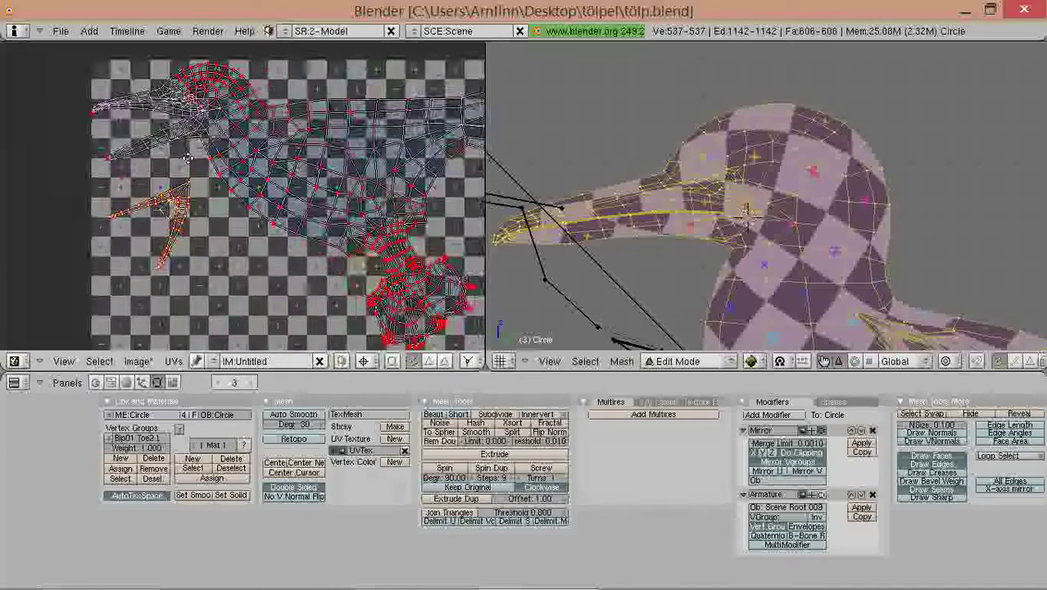
pyautogui.moveTo(197, 153); pyautogui.dragTo(253, 209, button='middle')
# Step: Select the faces around the eye opening on the bird's head, adding the missing vertices along the rim
pyautogui.press('l')
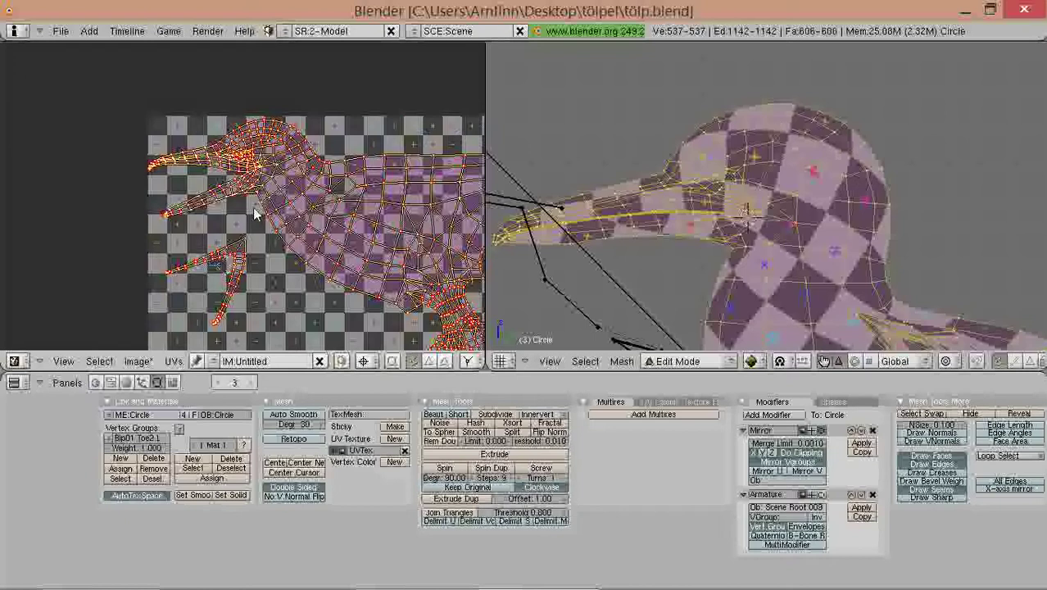
pyautogui.scroll(4, 578, 198)
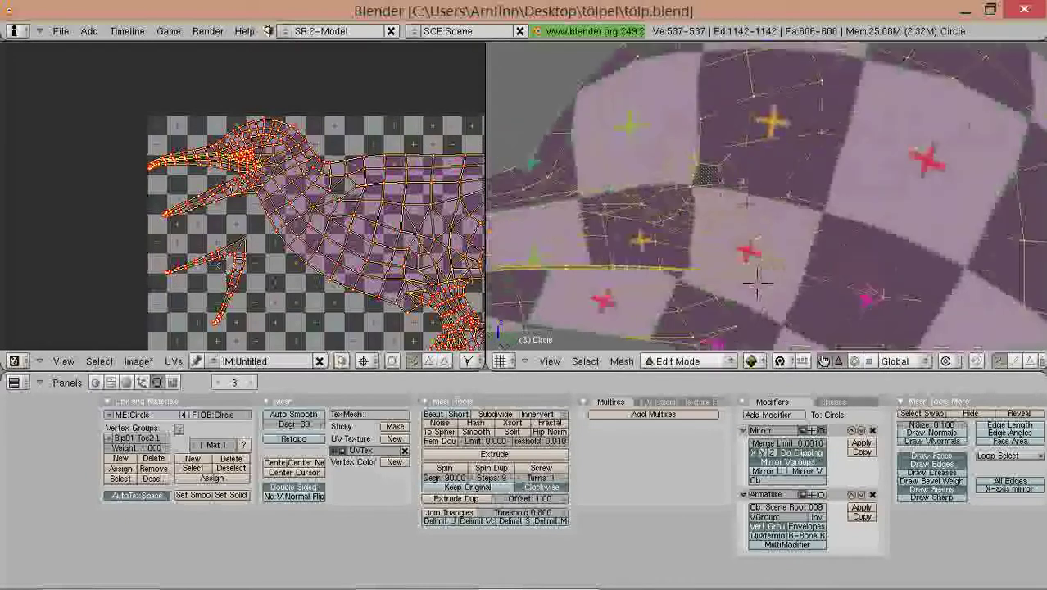
pyautogui.scroll(2, 749, 179)
pyautogui.scroll(-3, 736, 176)
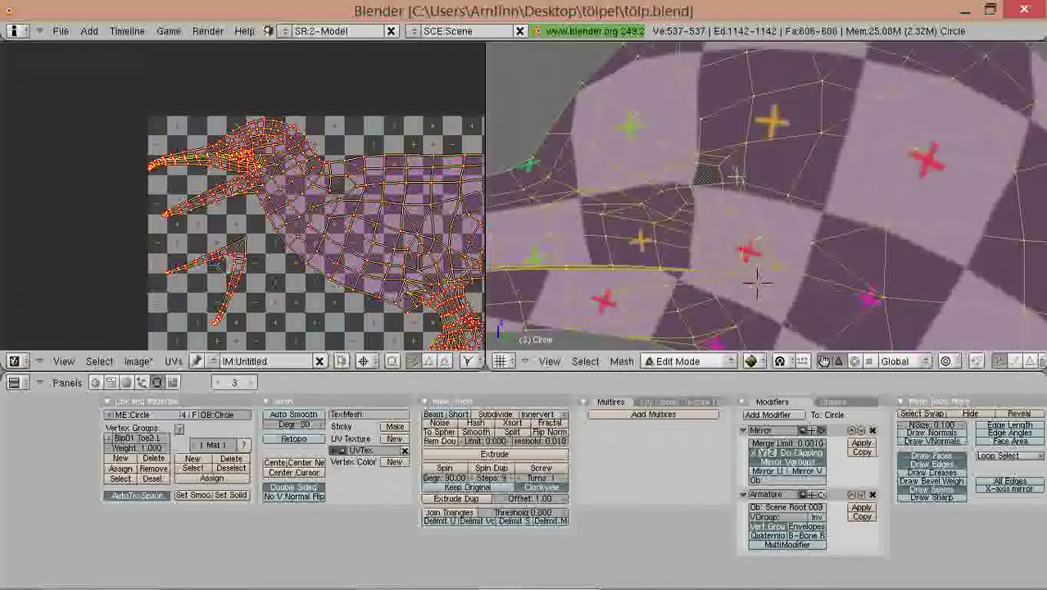
pyautogui.rightClick(749, 181)
pyautogui.scroll(2, 748, 182)
pyautogui.keyDown('shift'); pyautogui.moveTo(708, 197); pyautogui.dragTo(731, 209, button='middle'); pyautogui.keyUp('shift')
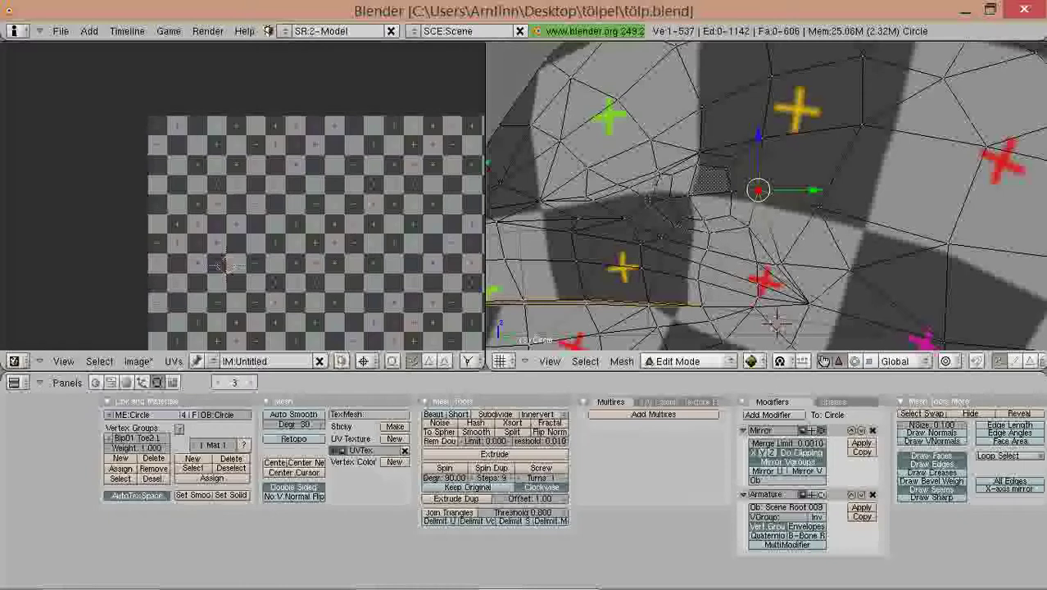
pyautogui.press('l')
pyautogui.scroll(-5, 768, 160)
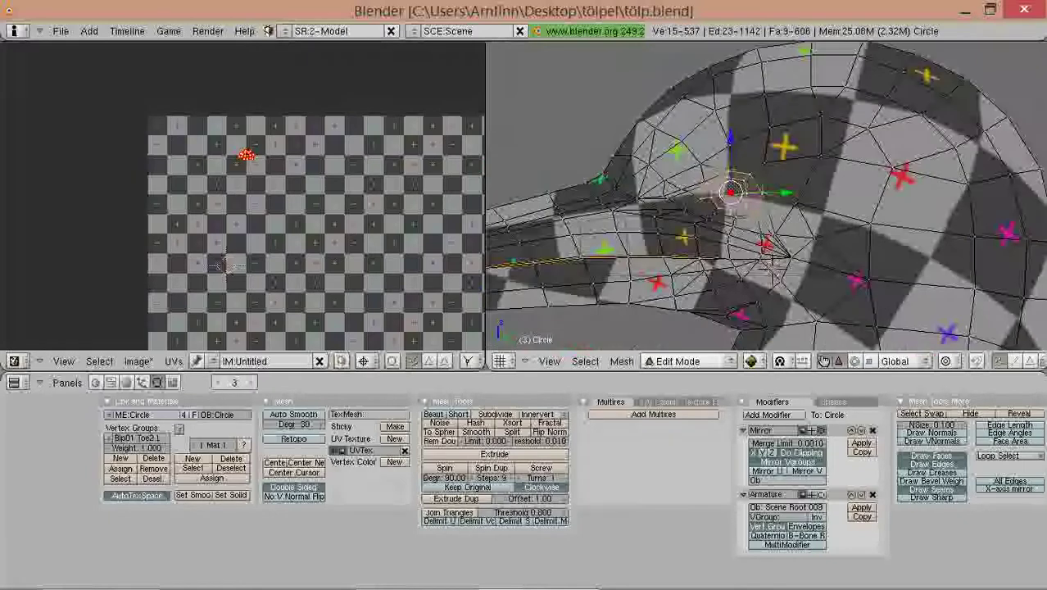
pyautogui.scroll(5, 768, 159)
pyautogui.keyDown('shift'); pyautogui.rightClick(721, 223); pyautogui.keyUp('shift')
pyautogui.keyDown('shift'); pyautogui.rightClick(671, 228); pyautogui.keyUp('shift')
pyautogui.scroll(-3, 667, 222)
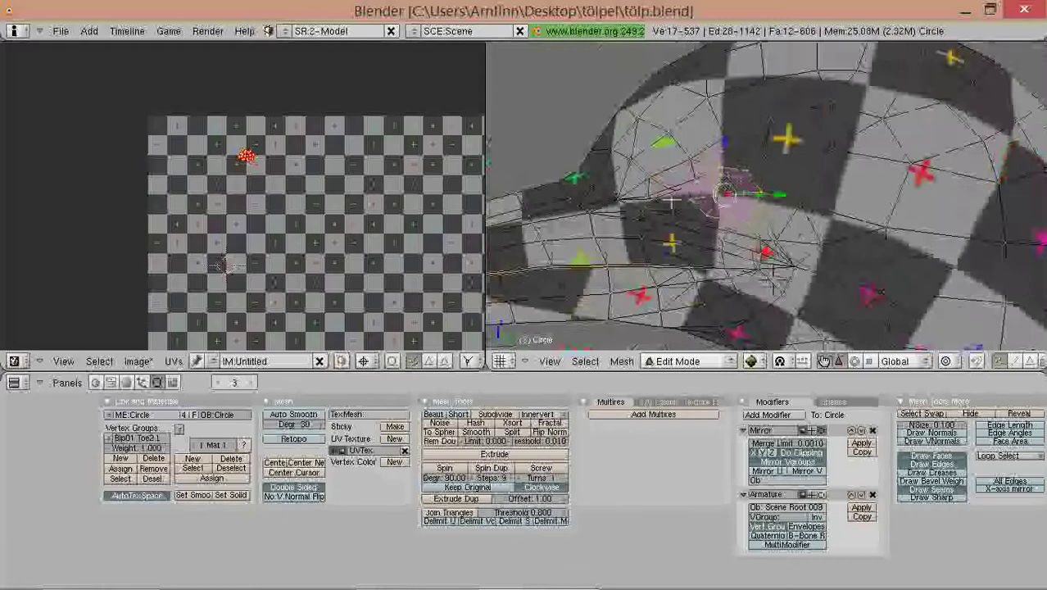
# Step: Examine the selected eye faces and the surrounding head and beak mesh from several angles and distances
pyautogui.moveTo(669, 203); pyautogui.dragTo(788, 196, button='middle')
pyautogui.scroll(4, 788, 197)
pyautogui.keyDown('shift'); pyautogui.moveTo(591, 166); pyautogui.dragTo(823, 181, button='middle'); pyautogui.keyUp('shift')
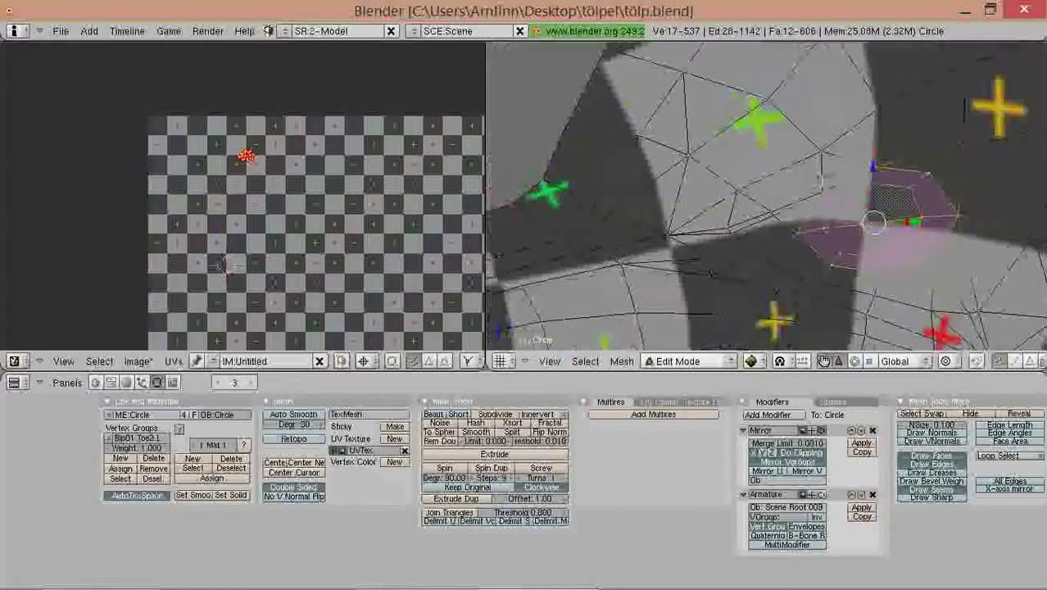
pyautogui.scroll(-4, 766, 197)
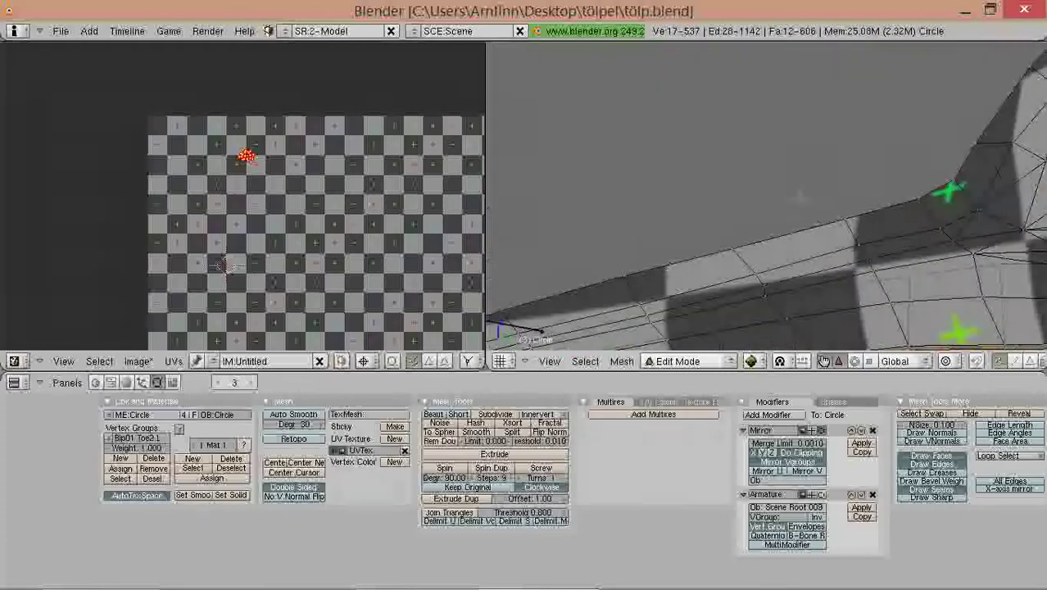
pyautogui.scroll(-3, 747, 172)
pyautogui.moveTo(746, 172); pyautogui.dragTo(828, 153, button='middle')
pyautogui.moveTo(760, 279); pyautogui.dragTo(774, 277, button='middle')
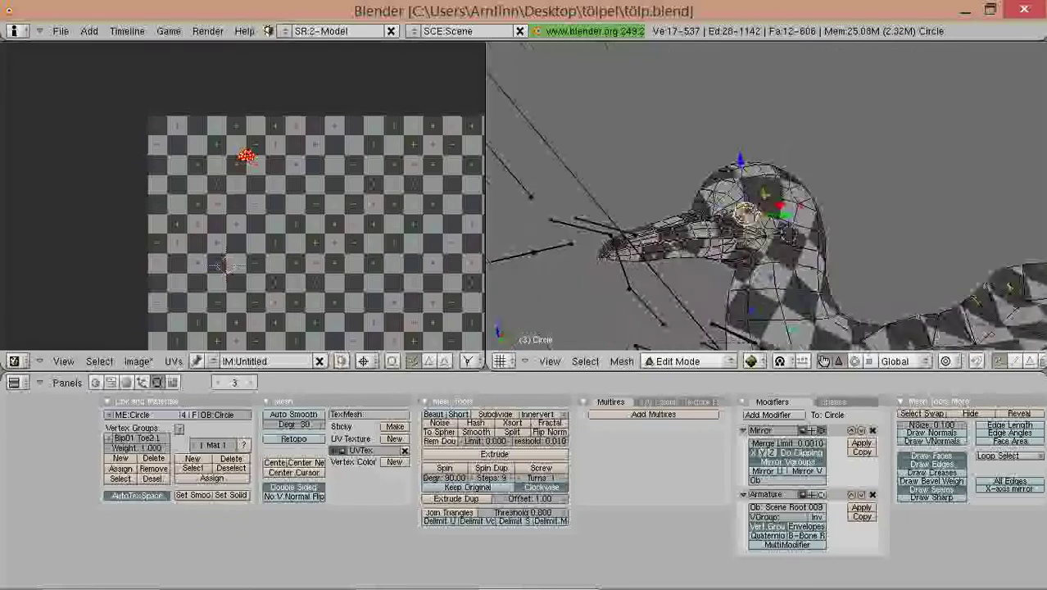
pyautogui.scroll(7, 1015, 281)
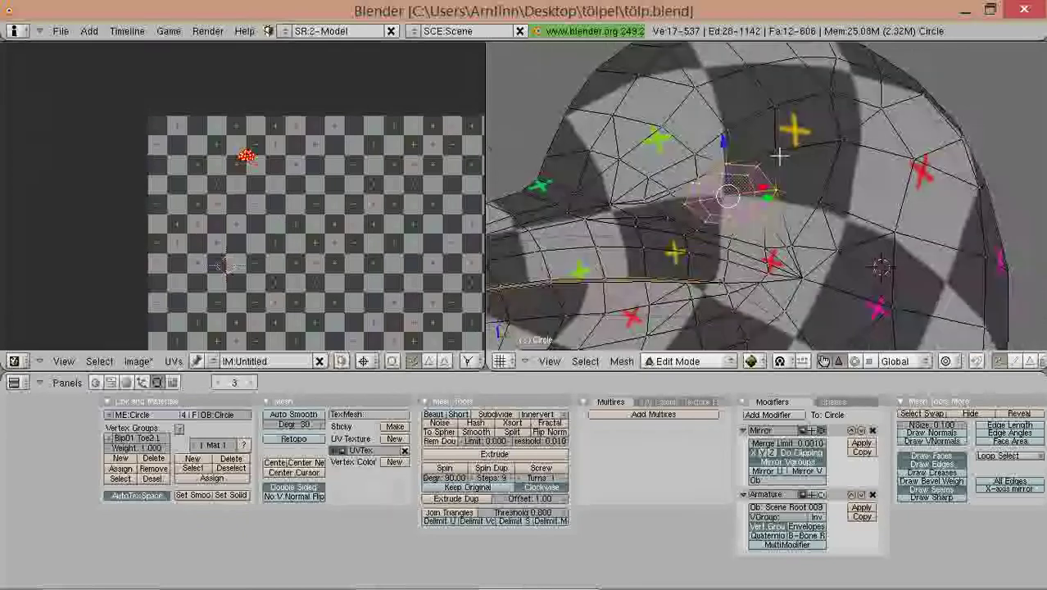
# Step: Deselect the inner eye vertices and mark the edge loop around the outside of the eye as a seam
pyautogui.keyDown('shift'); pyautogui.rightClick(751, 191); pyautogui.keyUp('shift')
pyautogui.keyDown('shift'); pyautogui.rightClick(714, 189); pyautogui.keyUp('shift')
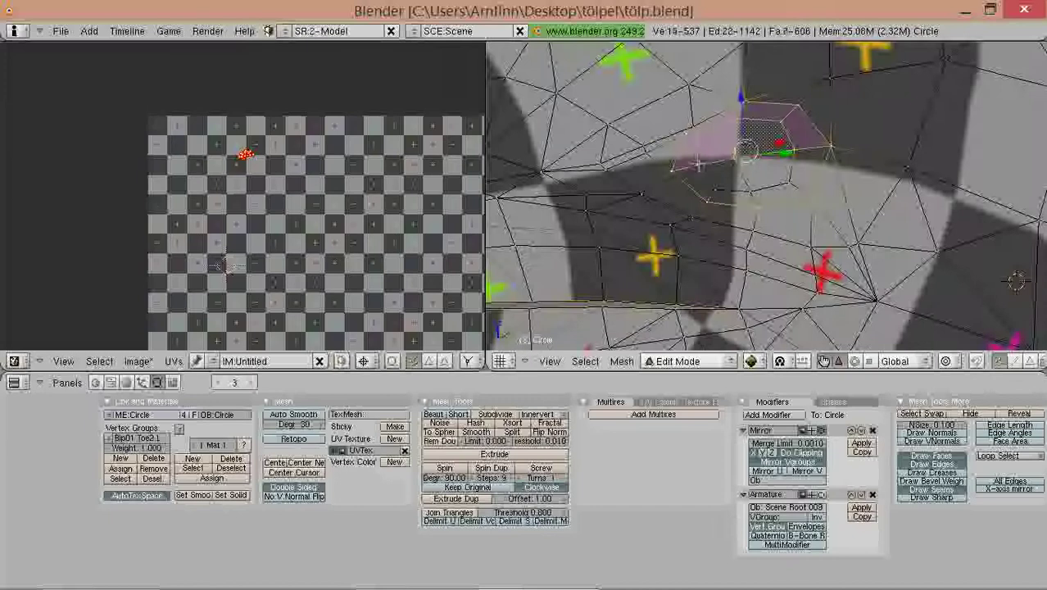
pyautogui.keyDown('shift'); pyautogui.rightClick(697, 165); pyautogui.keyUp('shift')
pyautogui.keyDown('shift'); pyautogui.rightClick(697, 139); pyautogui.keyUp('shift')
pyautogui.keyDown('shift'); pyautogui.rightClick(737, 121); pyautogui.keyUp('shift')
pyautogui.keyDown('shift'); pyautogui.rightClick(778, 125); pyautogui.keyUp('shift')
pyautogui.keyDown('shift'); pyautogui.rightClick(793, 147); pyautogui.keyUp('shift')
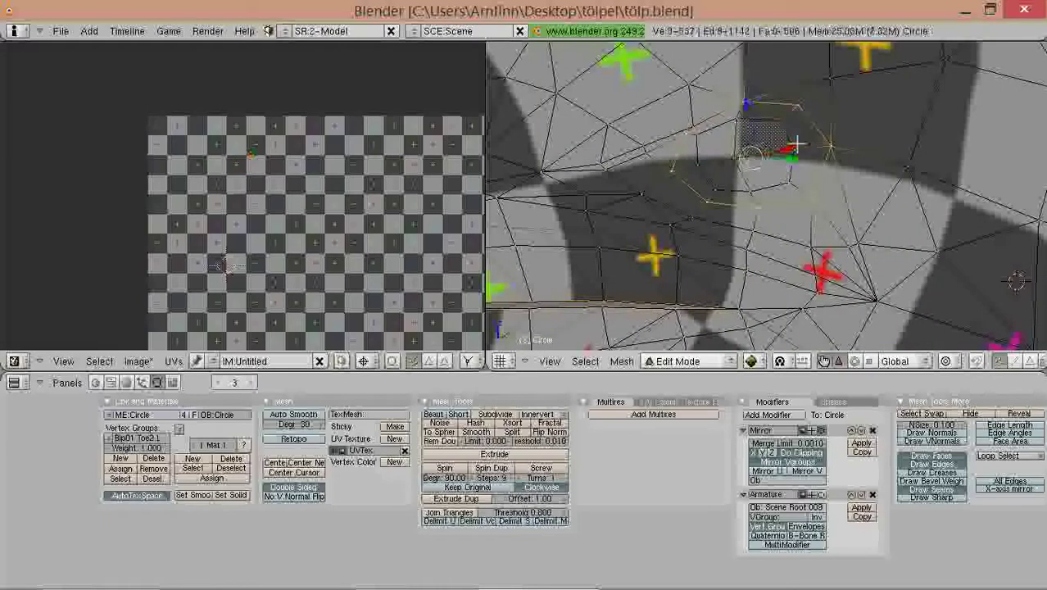
pyautogui.hotkey('ctrl', 'e')
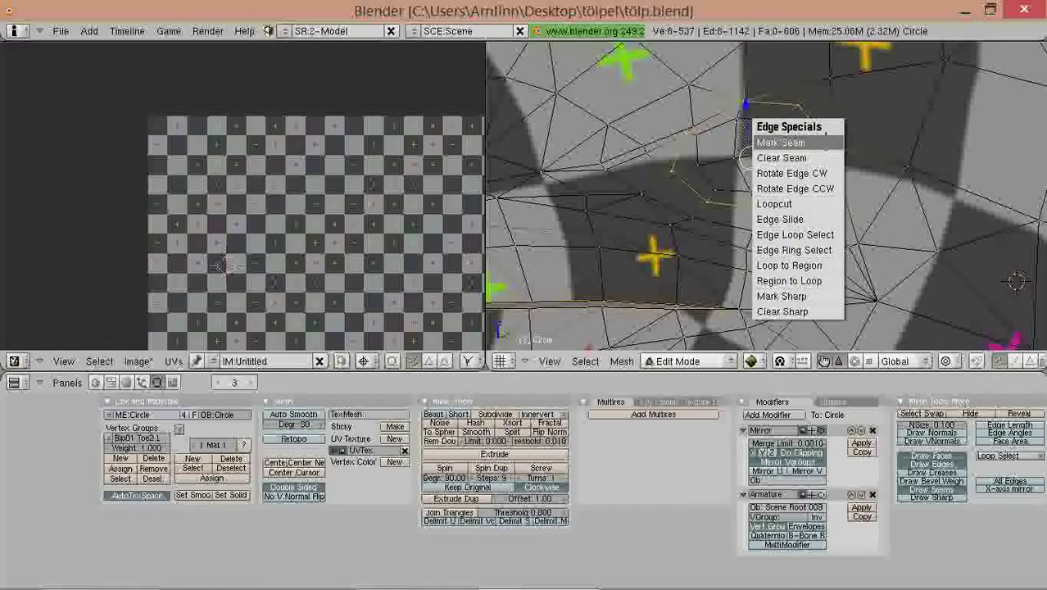
pyautogui.click(825, 143)
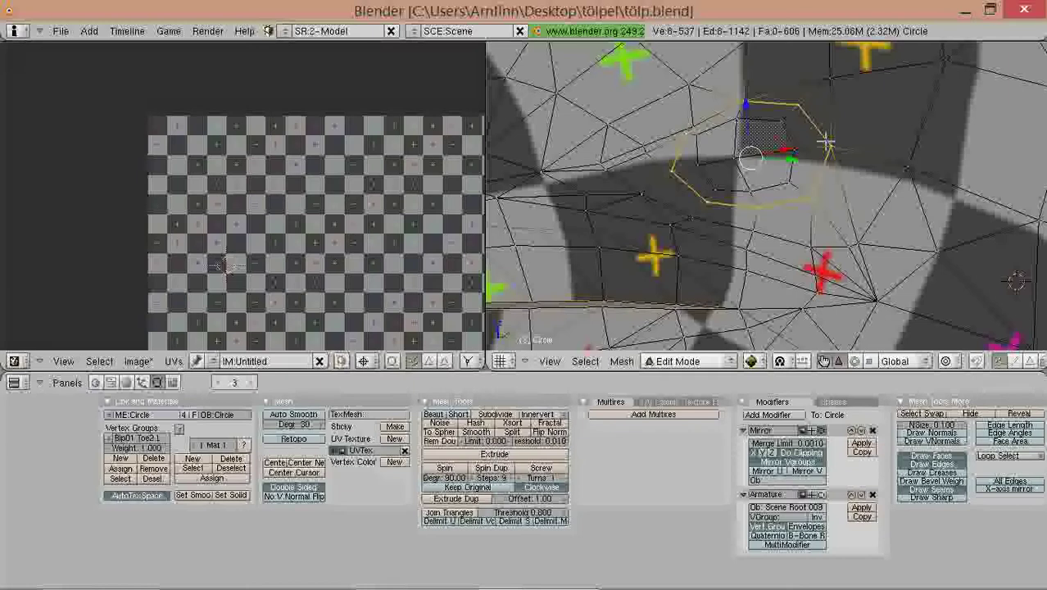
pyautogui.moveTo(825, 142); pyautogui.dragTo(819, 202, button='middle')
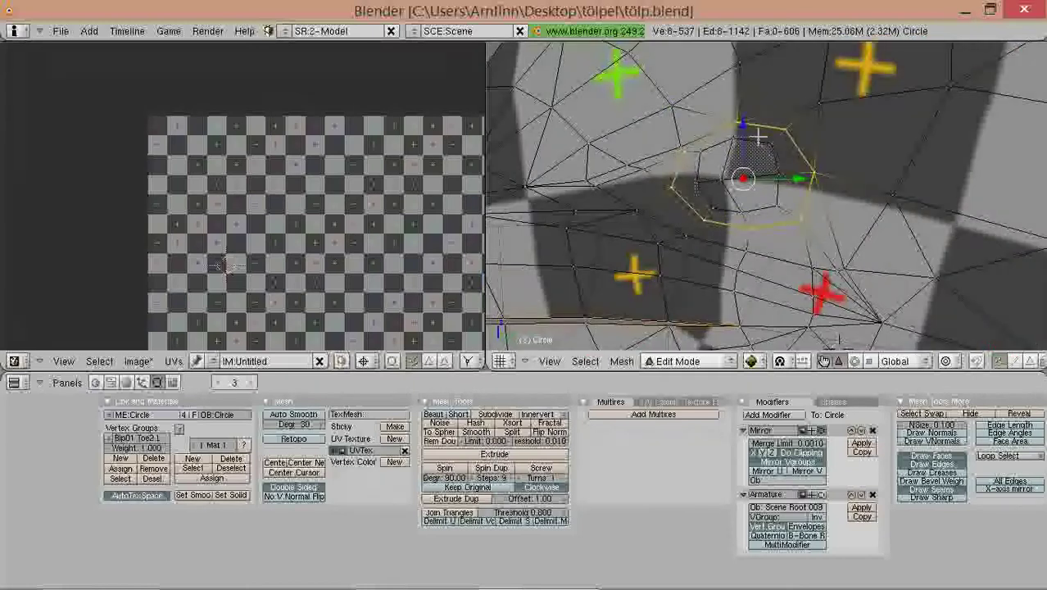
# Step: Select the seam-bounded eye faces, enlarge their UV island and move it off the head to below the mouth-interior island
pyautogui.press('l')
pyautogui.scroll(-3, 275, 190)
pyautogui.press('a')
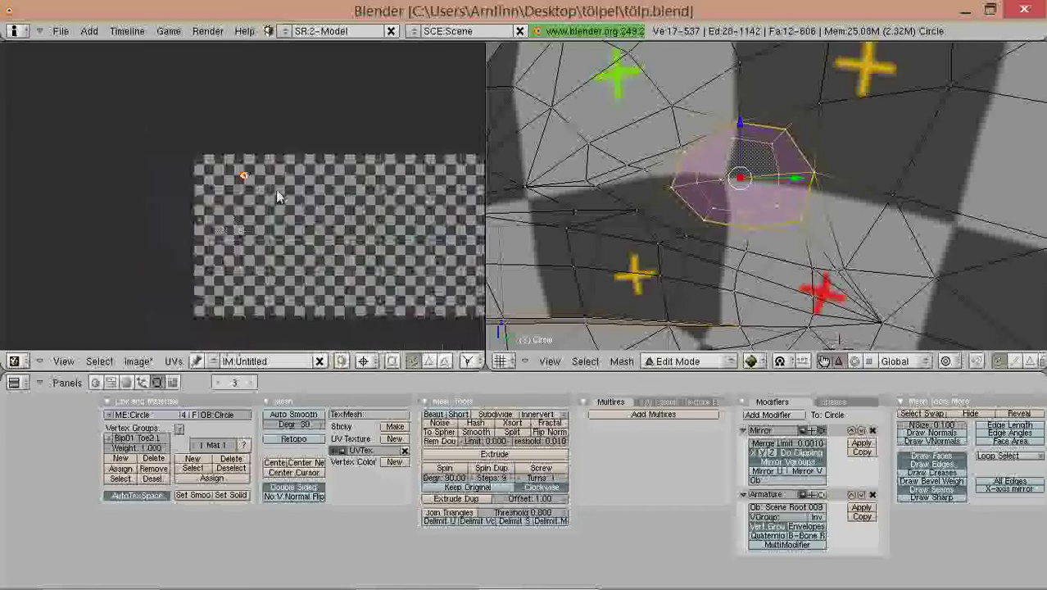
pyautogui.press('s')
pyautogui.rightClick(310, 256)
pyautogui.click(254, 180)
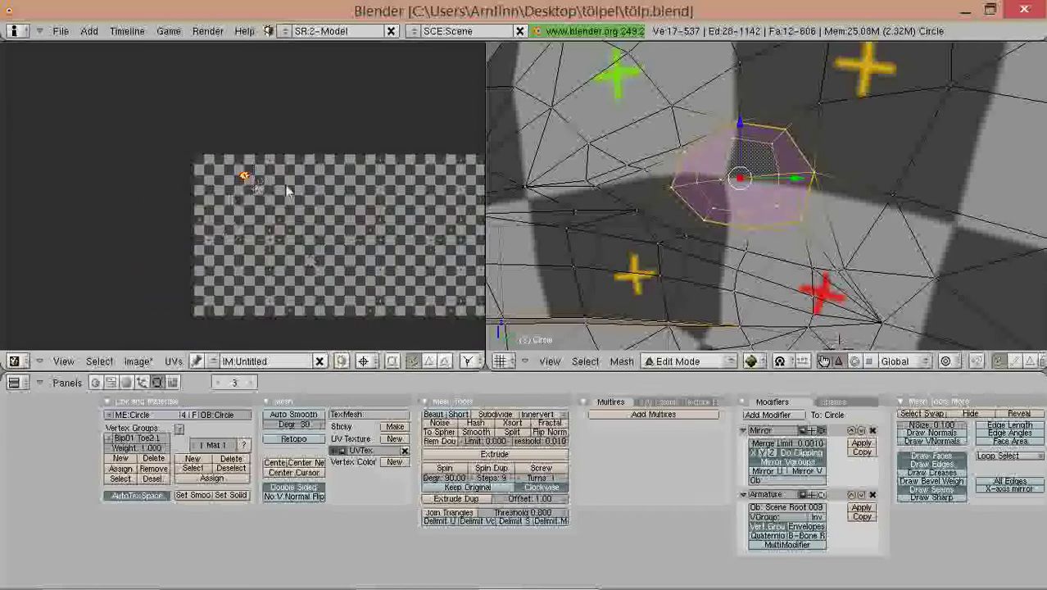
pyautogui.press('s')
pyautogui.click(329, 218)
pyautogui.press('g')
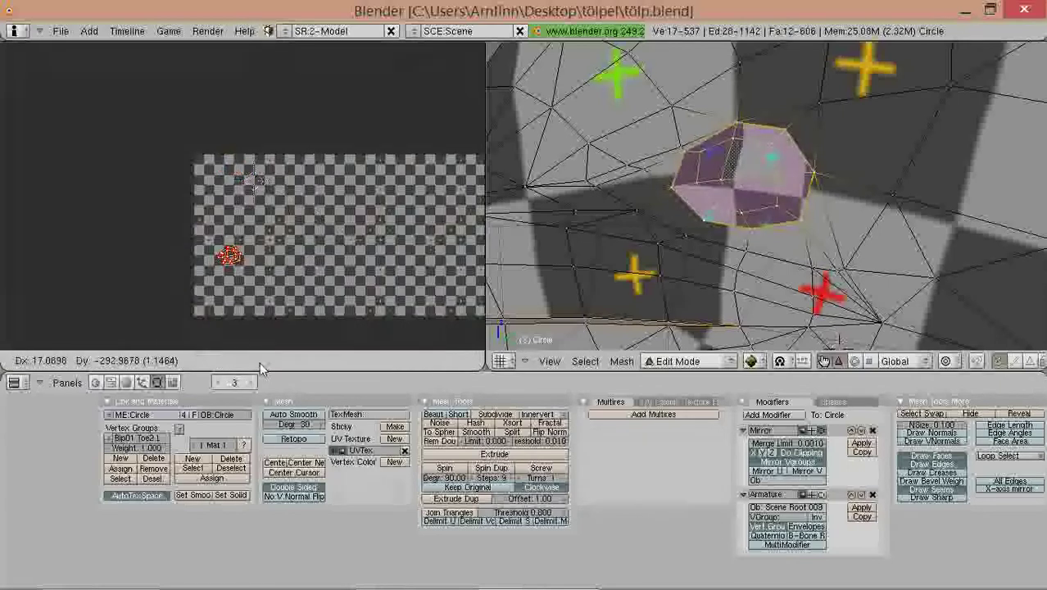
pyautogui.click(261, 371)
# Step: Show the UVs of the whole mesh and move the eye island clear of the mouth-interior island
pyautogui.press('a')
pyautogui.press('a')
pyautogui.scroll(2, 323, 143)
pyautogui.press('a')
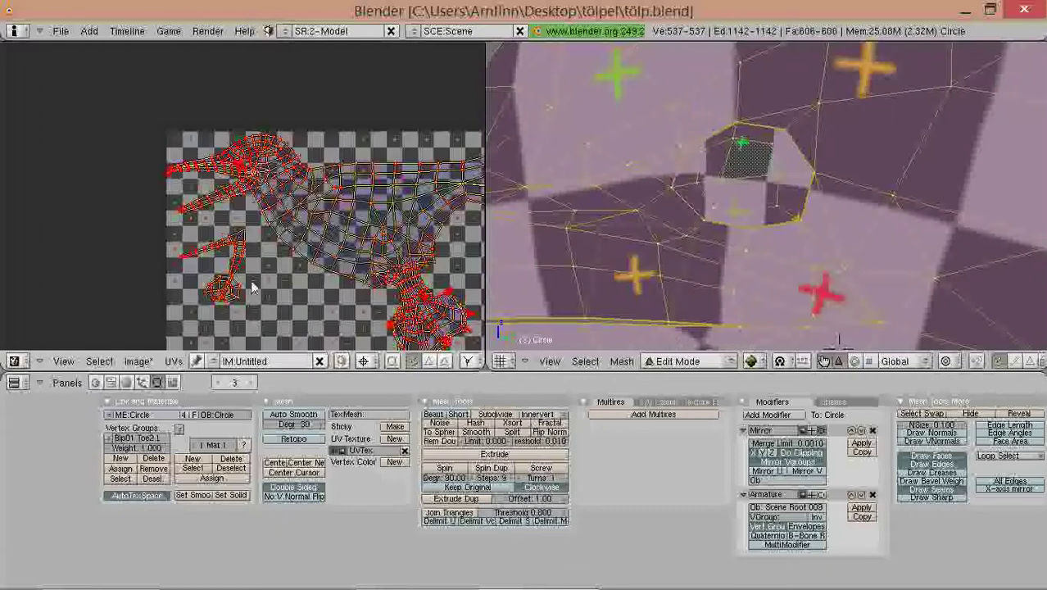
pyautogui.press('g')
pyautogui.click(337, 316)
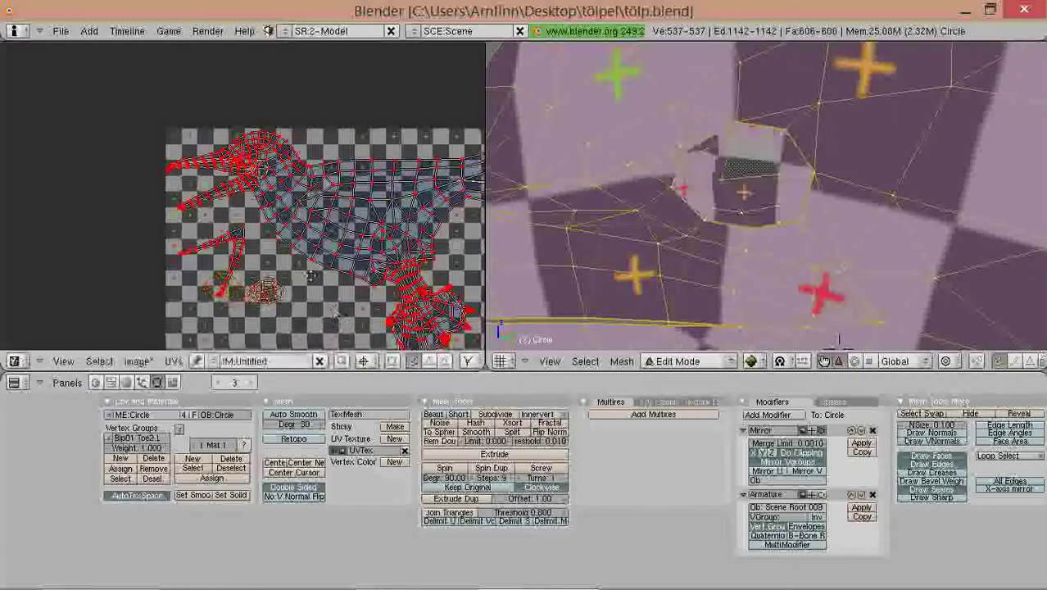
pyautogui.moveTo(309, 298); pyautogui.dragTo(266, 177, button='middle')
pyautogui.scroll(-2, 266, 176)
pyautogui.press('Home')
# Step: Scale all UV islands up to about 1.04 from the texture's upper-left corner and nudge them slightly
pyautogui.press('l')
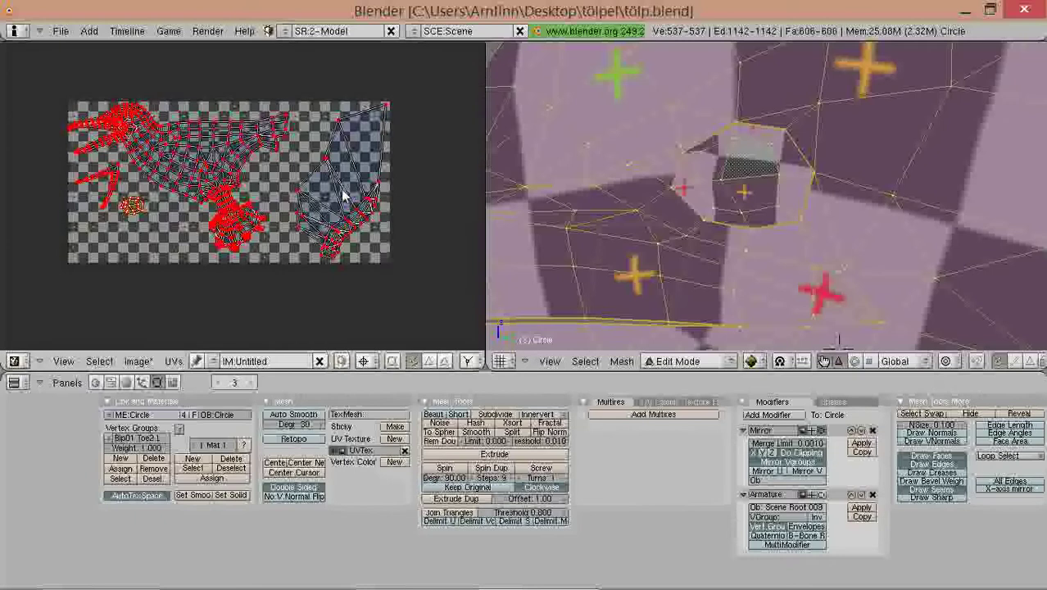
pyautogui.press('a')
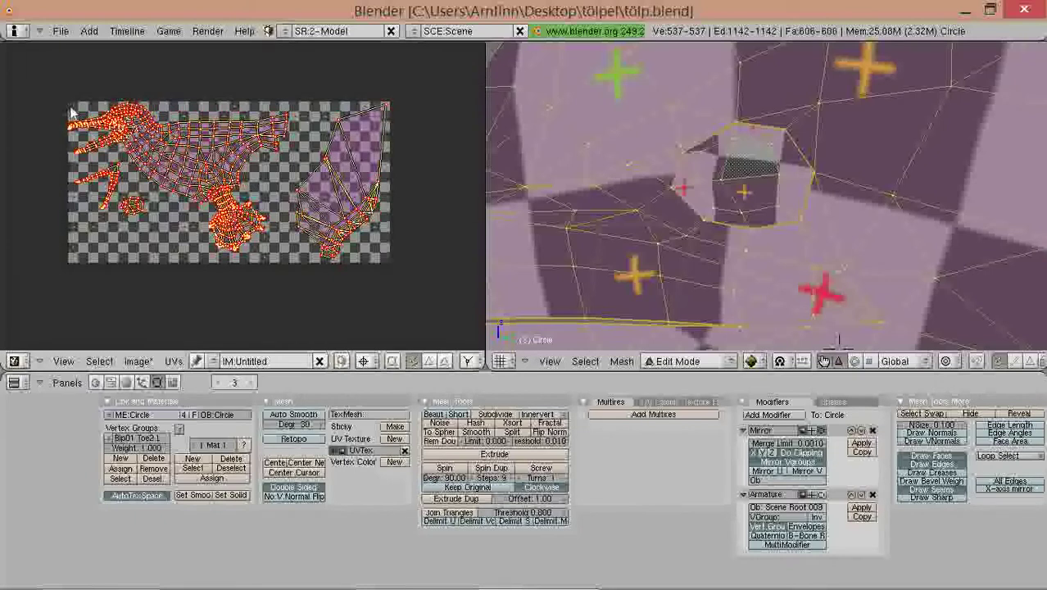
pyautogui.press('g')
pyautogui.rightClick(302, 195)
pyautogui.press('s')
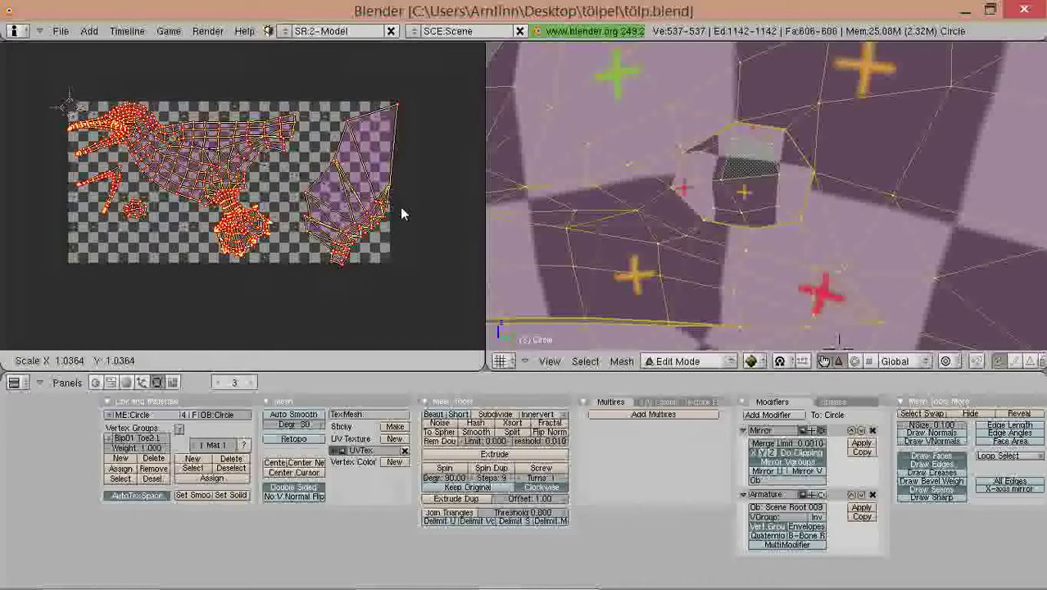
pyautogui.click(403, 213)
pyautogui.scroll(2, 51, 148)
pyautogui.scroll(2, 51, 148)
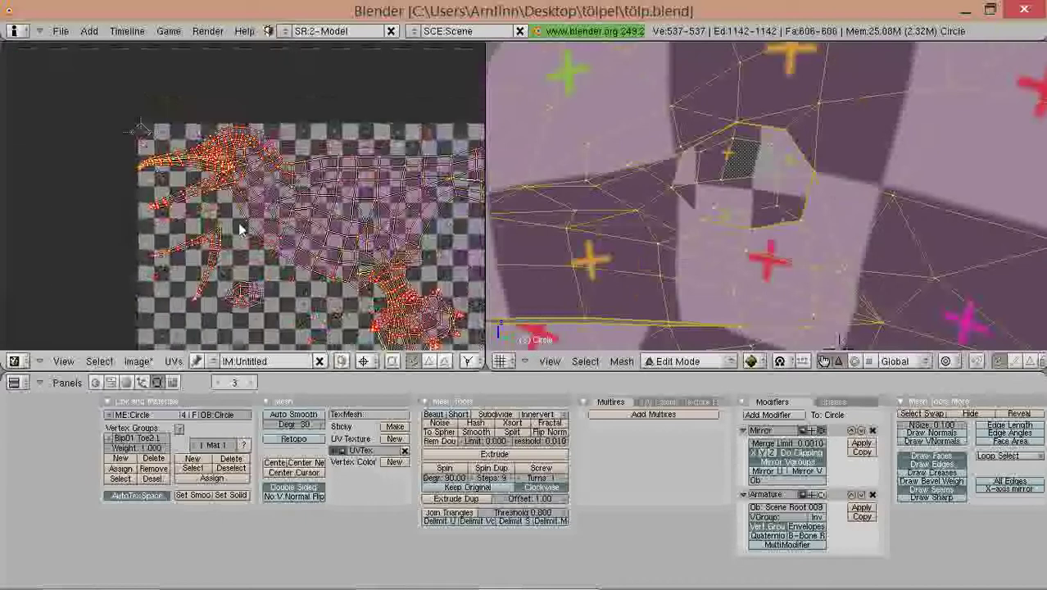
pyautogui.press('g')
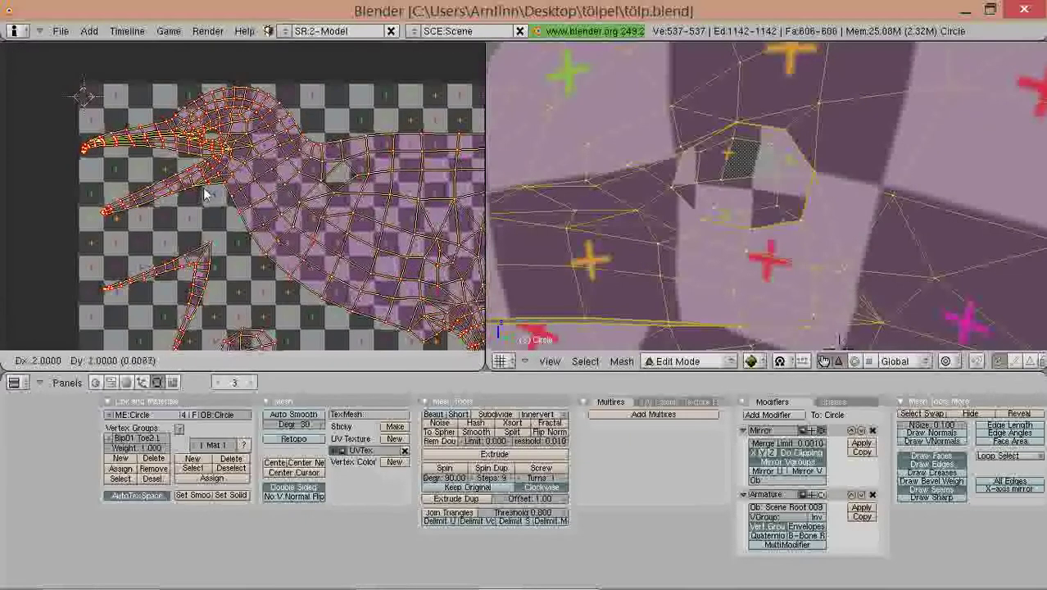
pyautogui.click(204, 194)
# Step: Shift the wing island slightly toward the body and rotate it clockwise around its upper tip to fit within the texture
pyautogui.scroll(-3, 296, 196)
pyautogui.moveTo(296, 196); pyautogui.dragTo(203, 181, button='middle')
pyautogui.scroll(-2, 353, 175)
pyautogui.press('a')
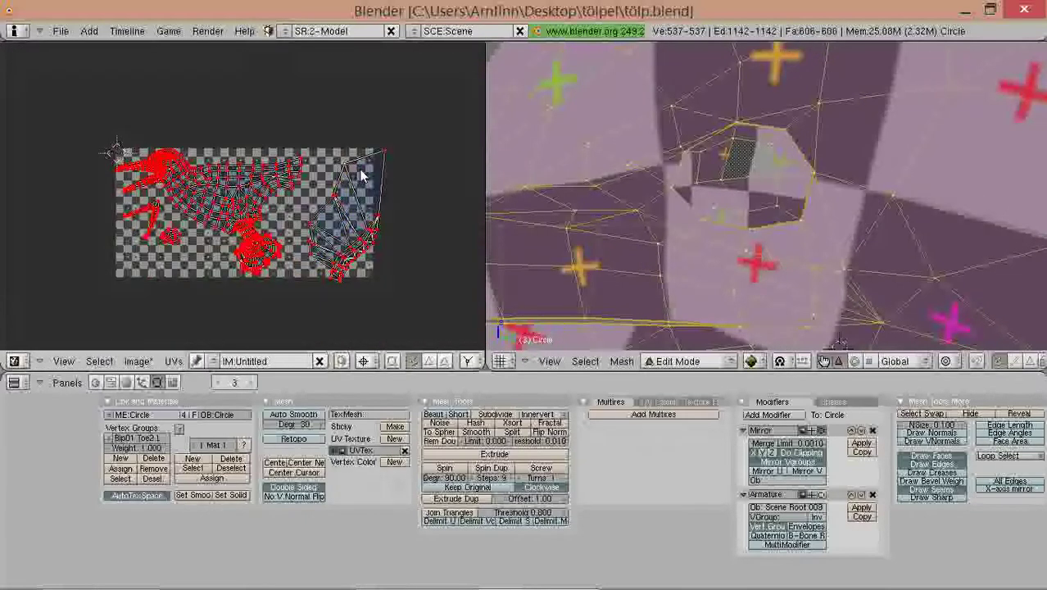
pyautogui.press('g')
pyautogui.click(354, 172)
pyautogui.scroll(2, 385, 175)
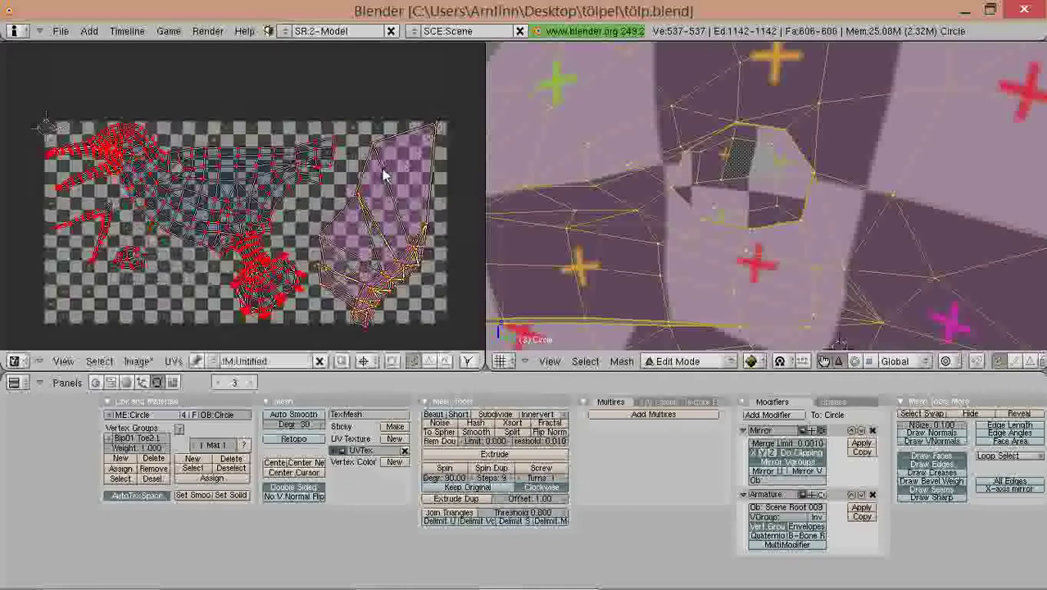
pyautogui.press('g')
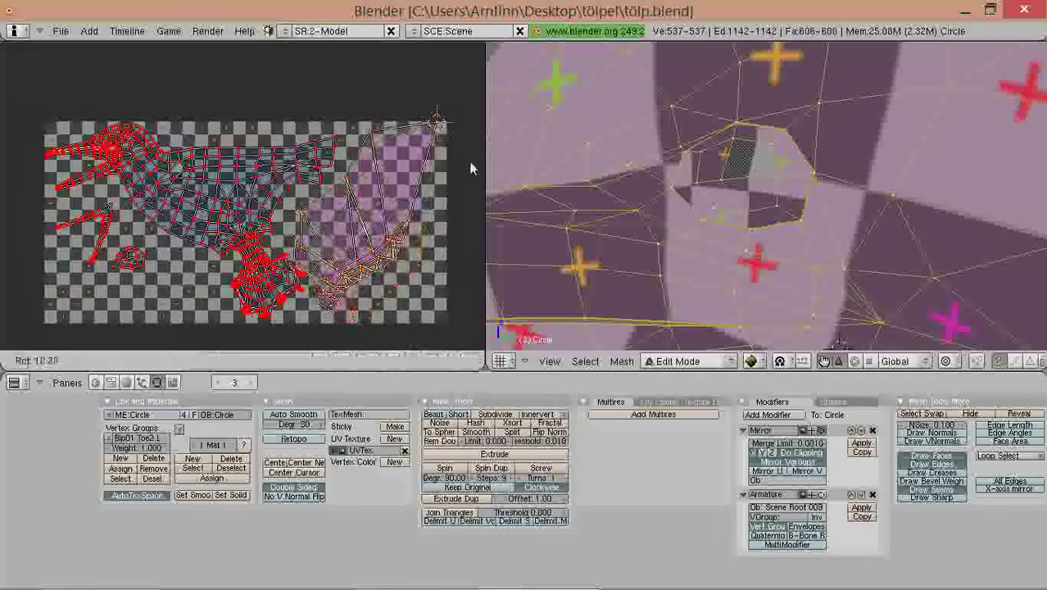
pyautogui.click(467, 183)
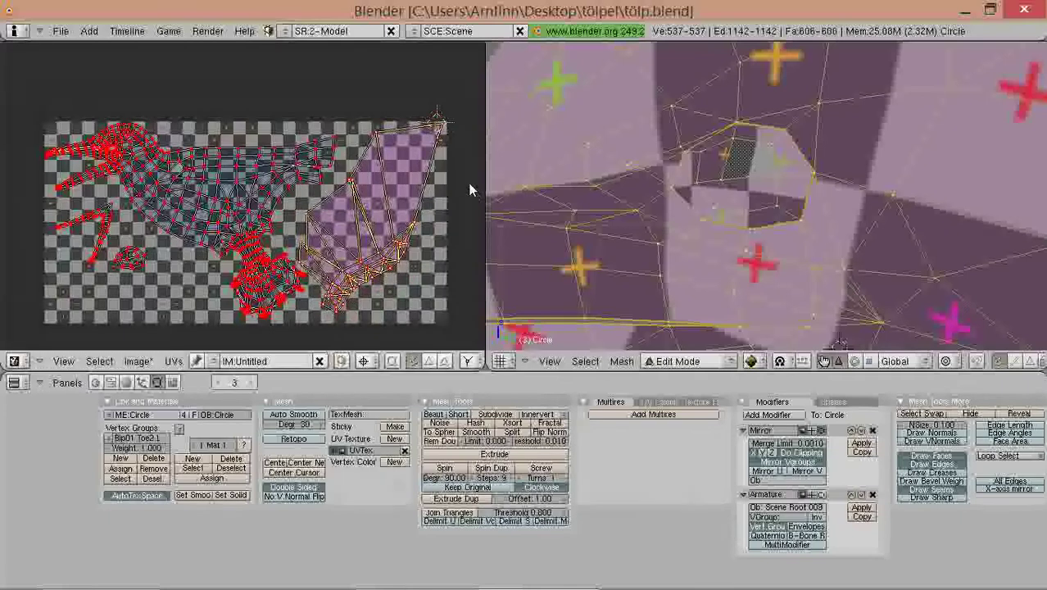
# Step: Select the body's UV island, rotate it slightly around the texture's upper-left corner and nudge it to fit within the texture
pyautogui.rightClick(199, 177)
pyautogui.press('l')
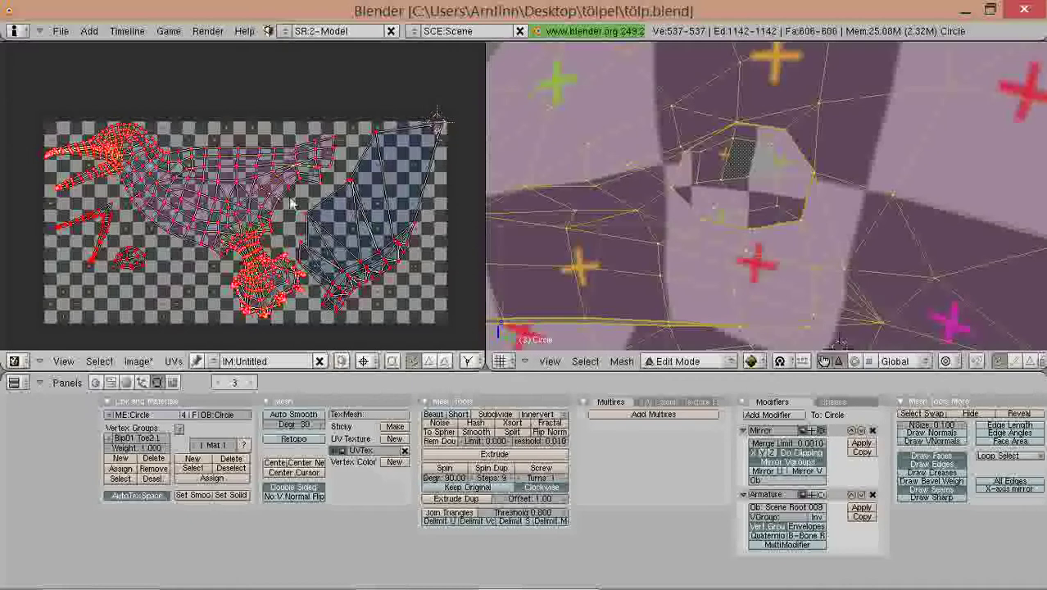
pyautogui.hotkey('shift', 'l')
pyautogui.press('s')
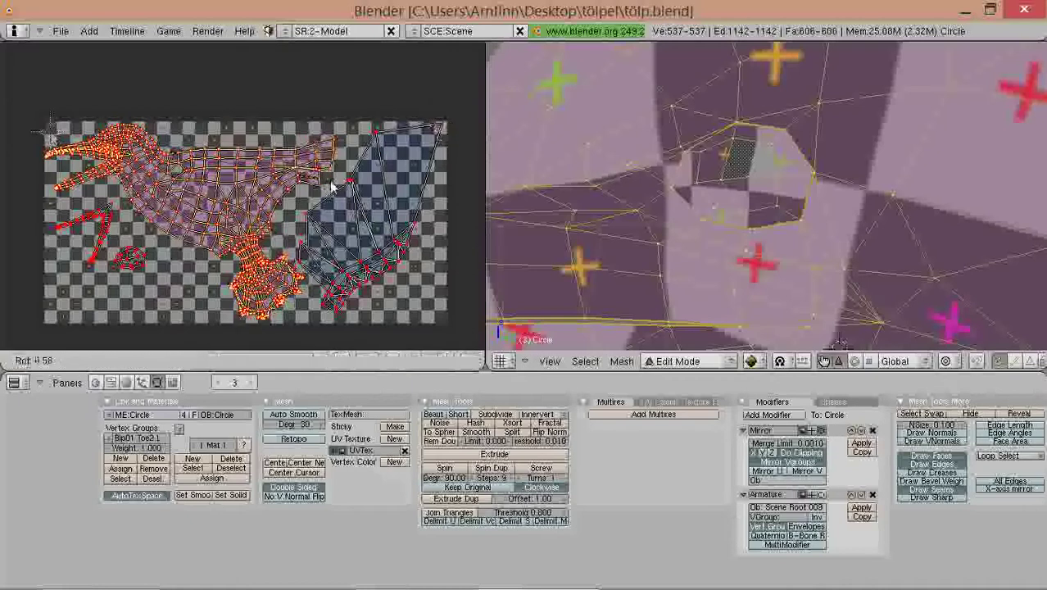
pyautogui.click(334, 184)
pyautogui.press('g')
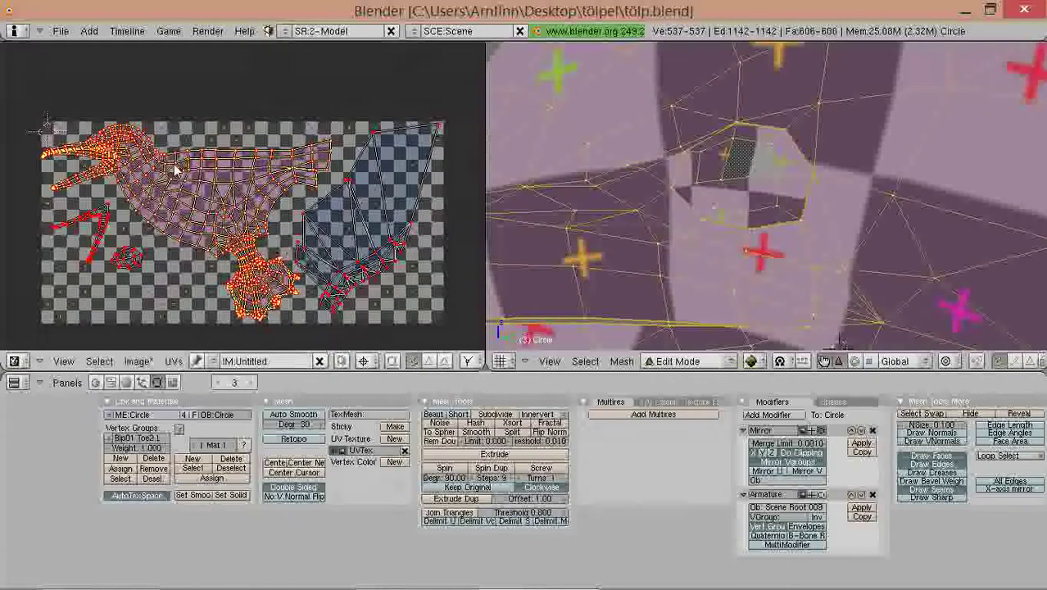
pyautogui.scroll(4, 164, 172)
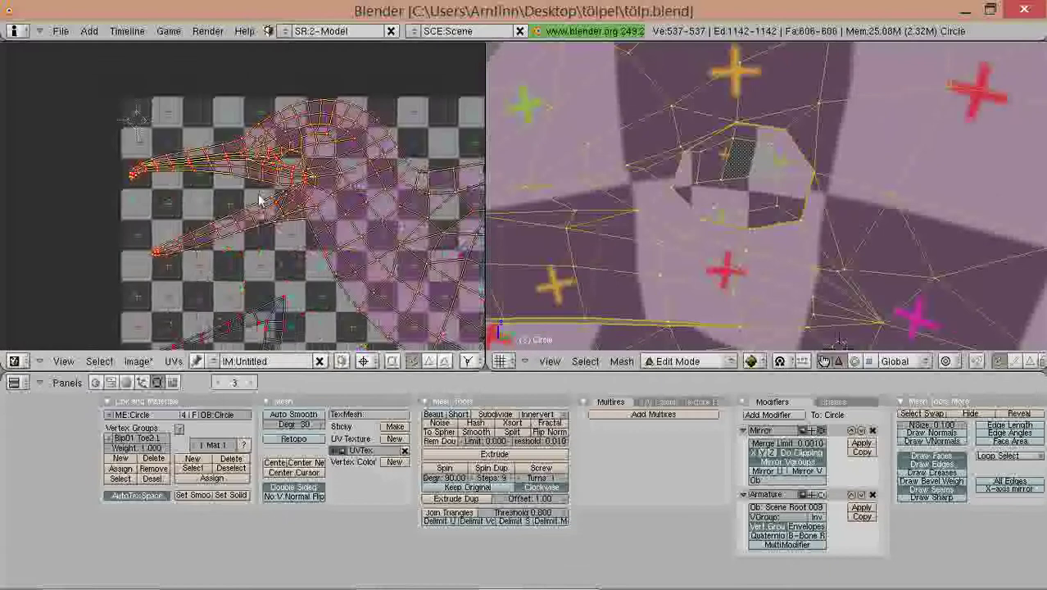
pyautogui.rightClick(156, 178)
pyautogui.scroll(-5, 164, 174)
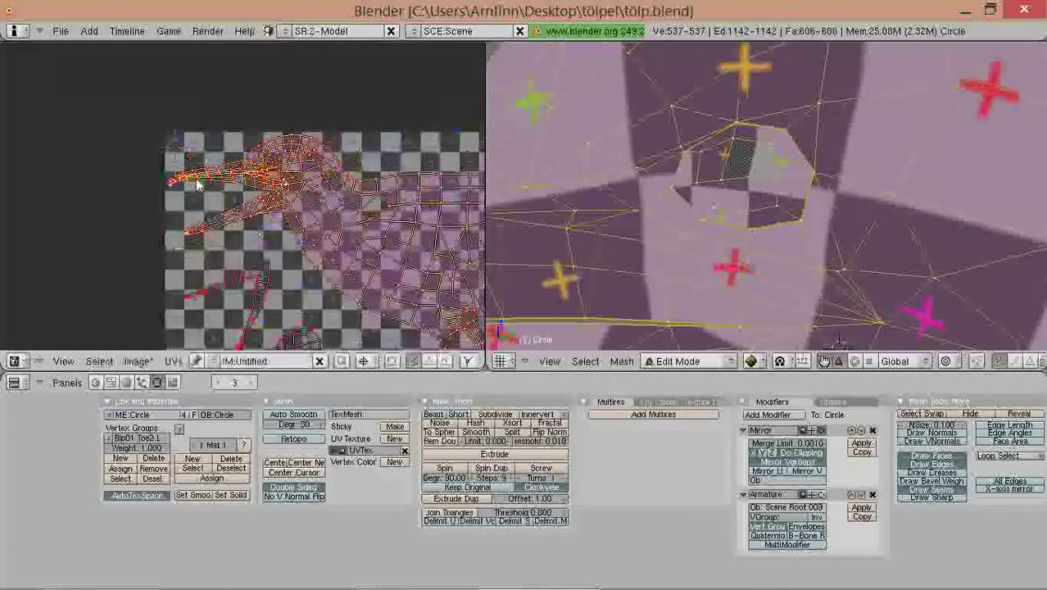
pyautogui.scroll(4, 184, 169)
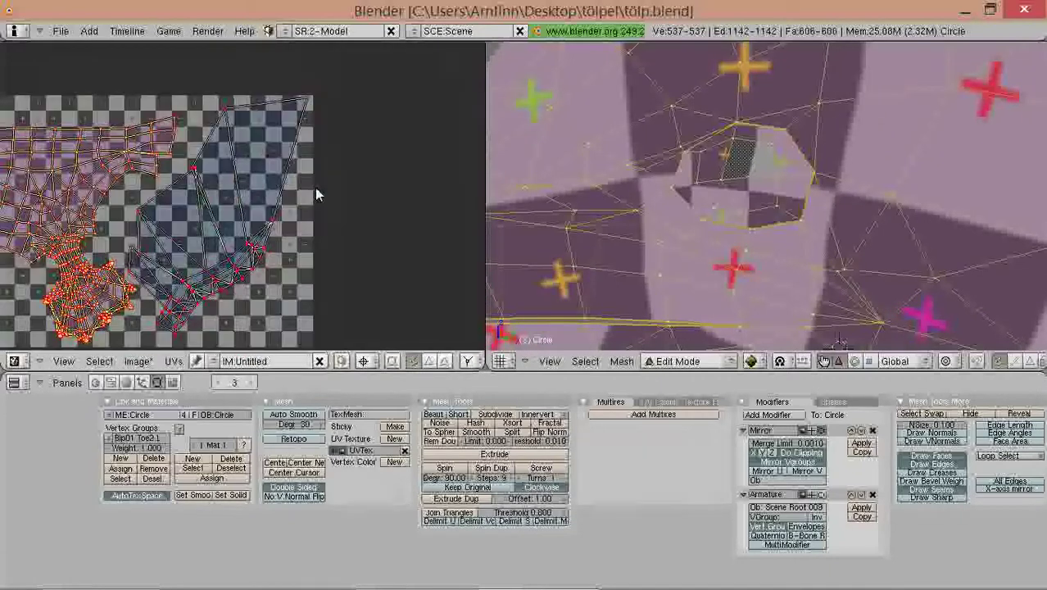
# Step: Select the wing's UV island and shift it slightly horizontally, away from the body, to the texture's right edge
pyautogui.press('l')
pyautogui.press('g')
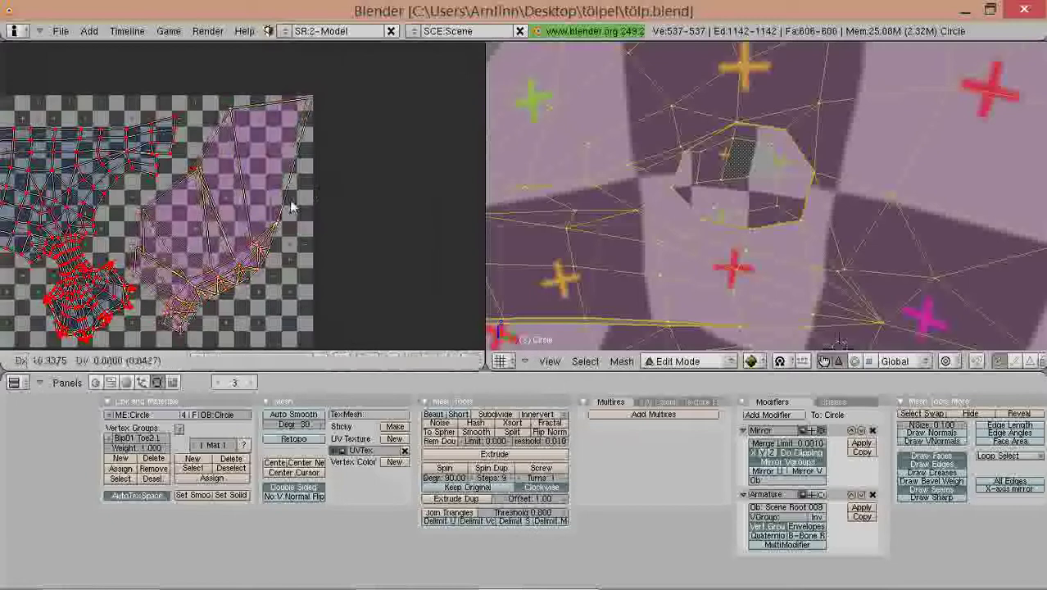
pyautogui.click(290, 207)
pyautogui.scroll(-2, 308, 164)
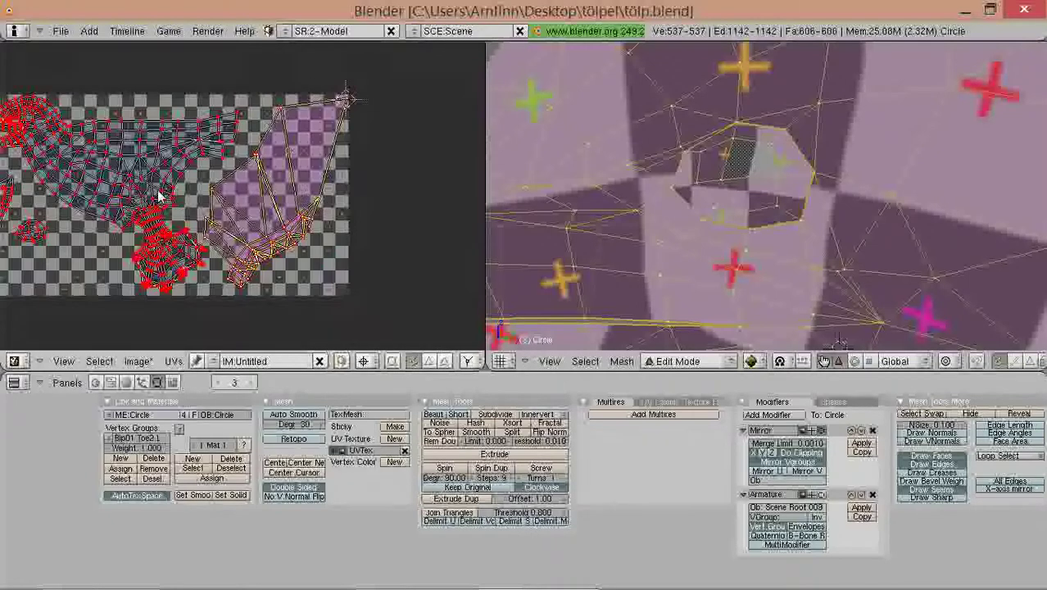
pyautogui.moveTo(160, 195); pyautogui.dragTo(238, 199, button='middle')
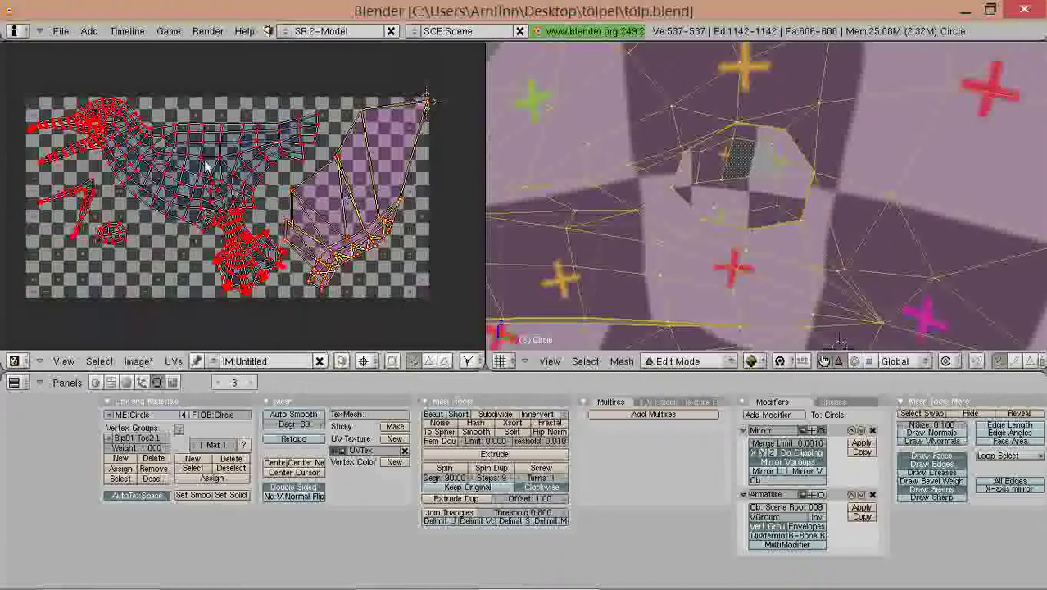
pyautogui.moveTo(264, 189); pyautogui.dragTo(307, 186, button='middle')
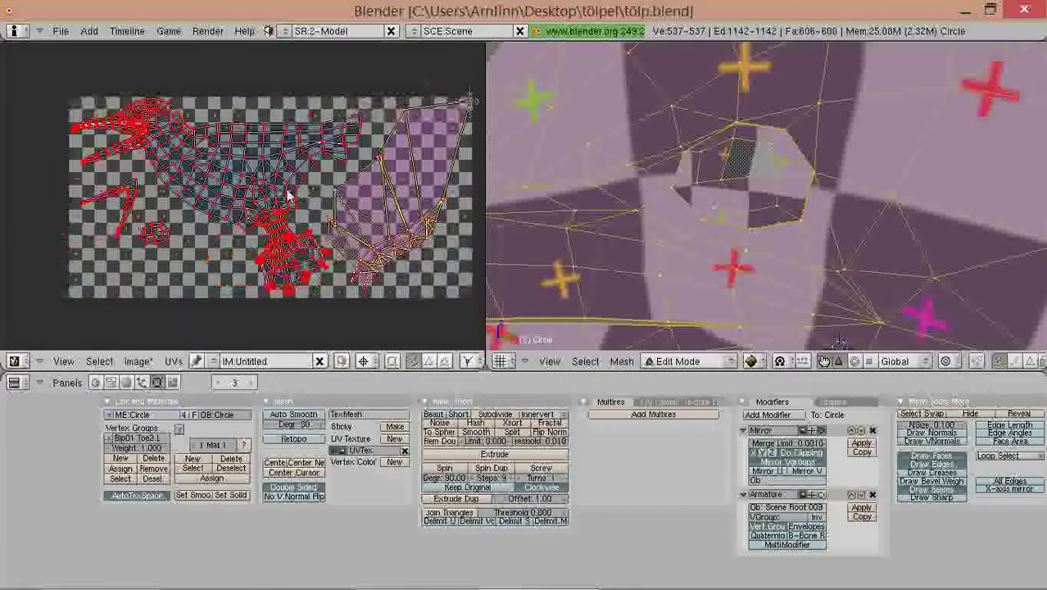
# Step: Inspect the checker texture's distribution over the whole bird model in Object Mode
pyautogui.scroll(-1, 307, 186)
pyautogui.scroll(-5, 773, 193)
pyautogui.press('Tab')
pyautogui.scroll(-5, 773, 191)
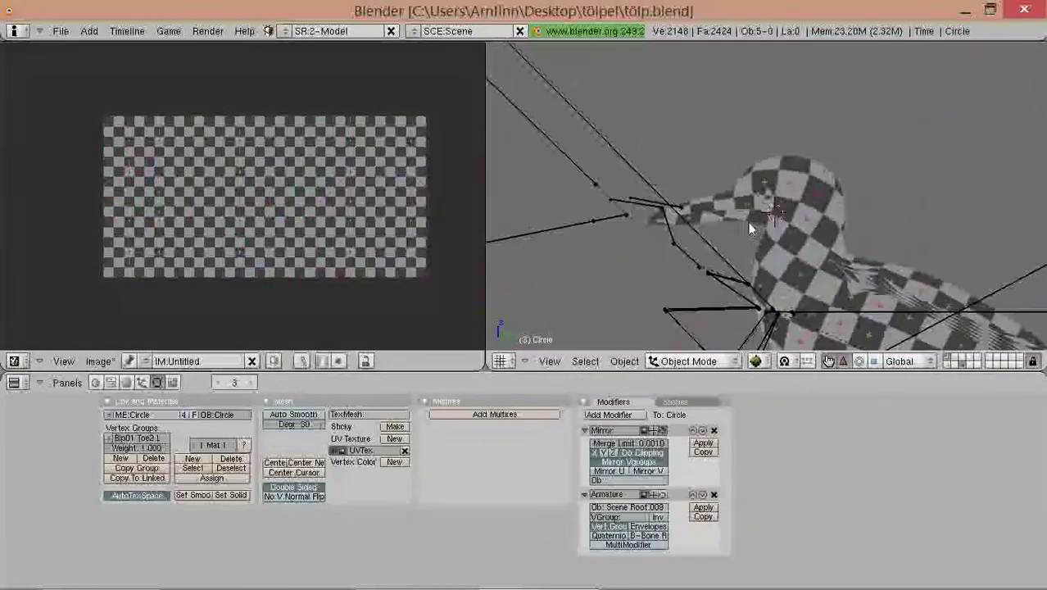
pyautogui.moveTo(692, 213); pyautogui.dragTo(706, 129, button='middle')
# Step: Return to Edit Mode and select the whole mesh to compare its complete UV layout with the textured bird
pyautogui.press('Tab')
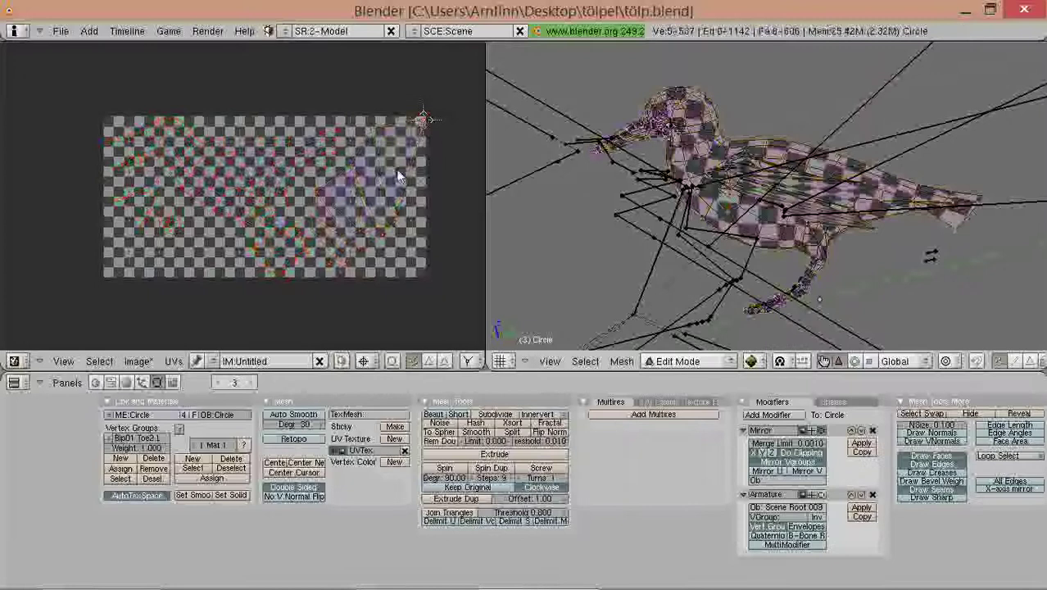
pyautogui.press('a')
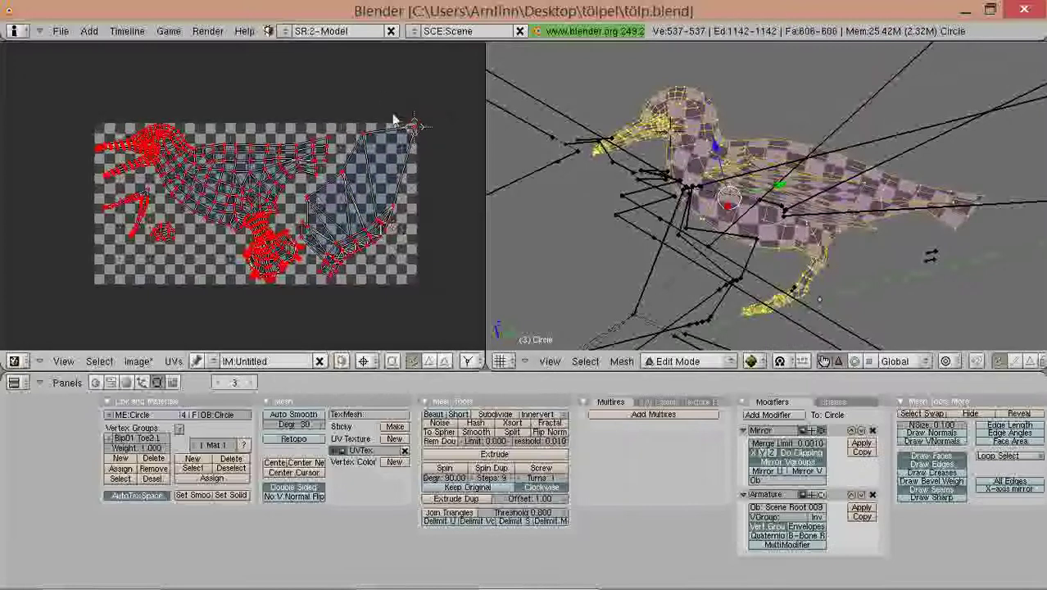
pyautogui.scroll(2, 344, 151)
pyautogui.scroll(-1, 344, 191)
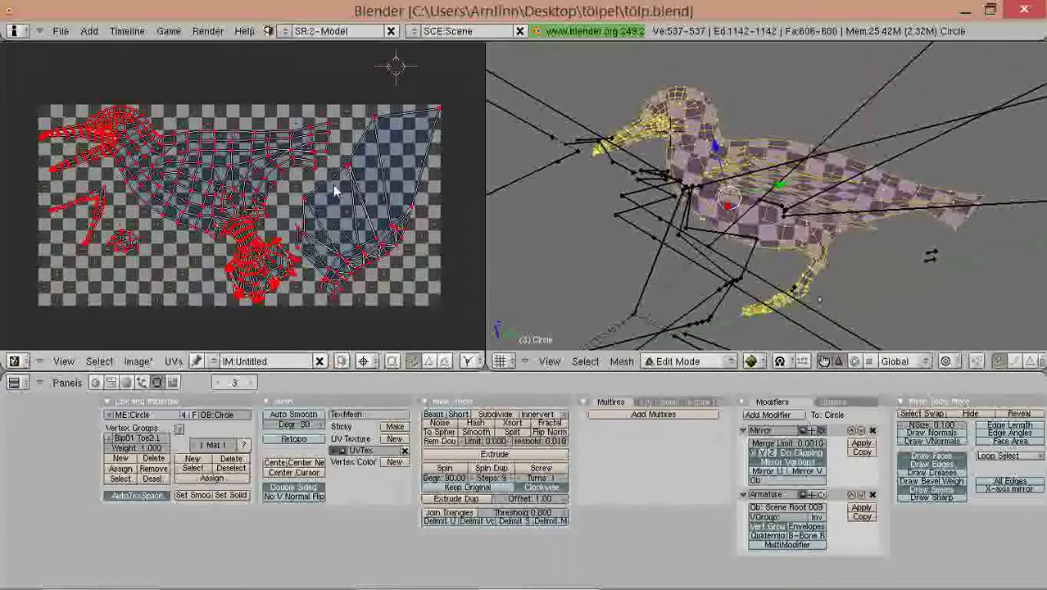
pyautogui.moveTo(819, 298); pyautogui.dragTo(829, 321, button='middle')
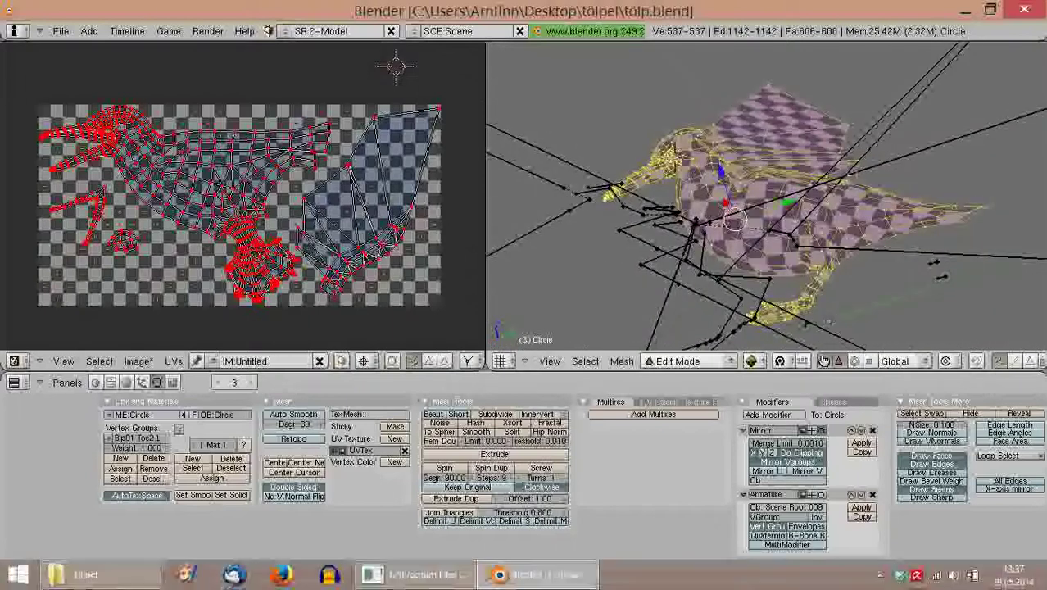